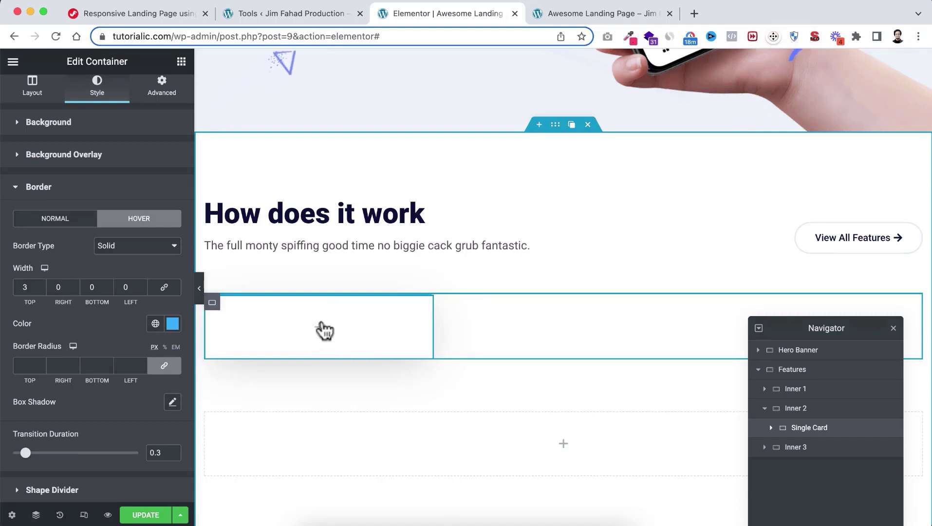
Set the Single Card container's padding to 50 px on all sides and its unlinked bottom margin to 20 px
left_click(162, 91)
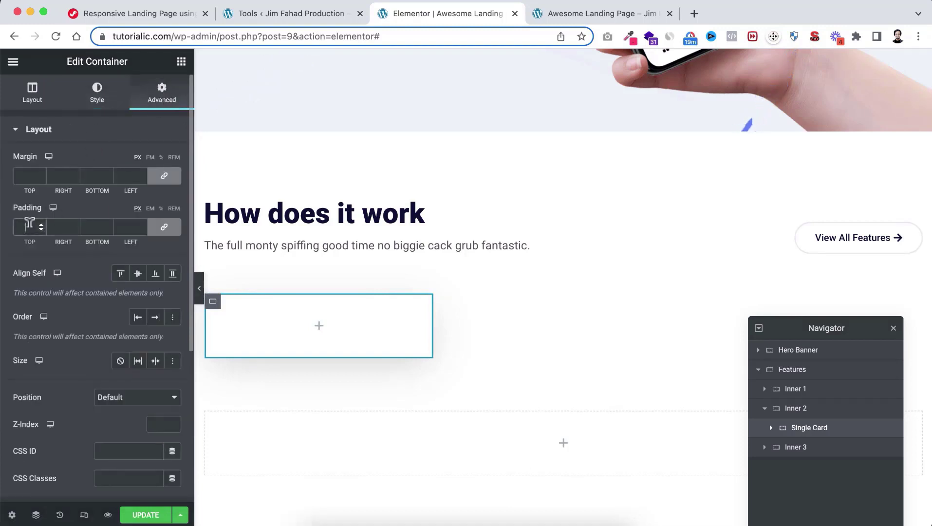
type("50")
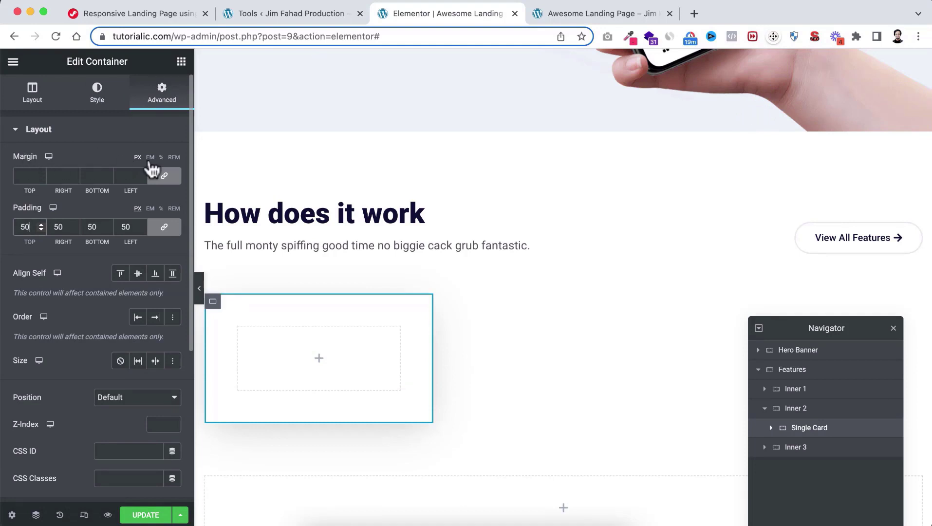
left_click(163, 176)
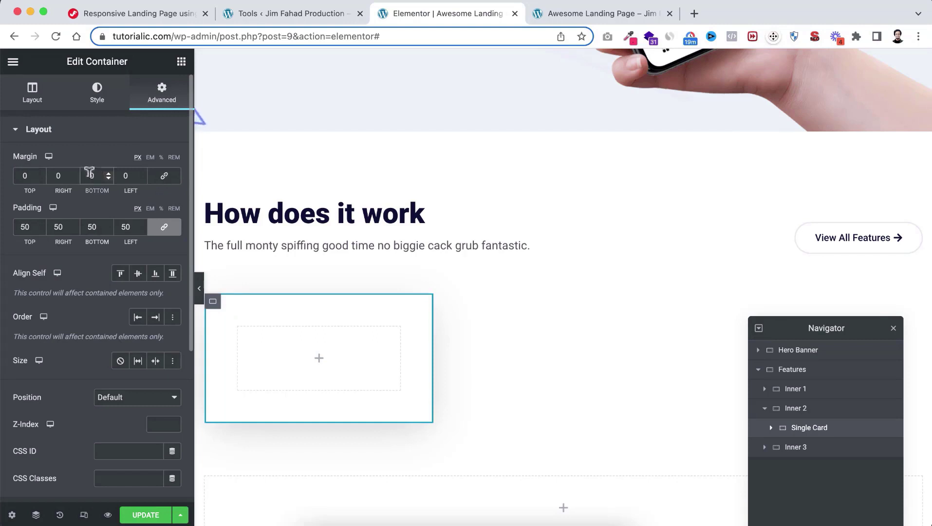
left_click(89, 175)
type("40")
Add an Icon Box widget inside the empty Single Card container in the Features section
scroll(281, 349, "down", 1)
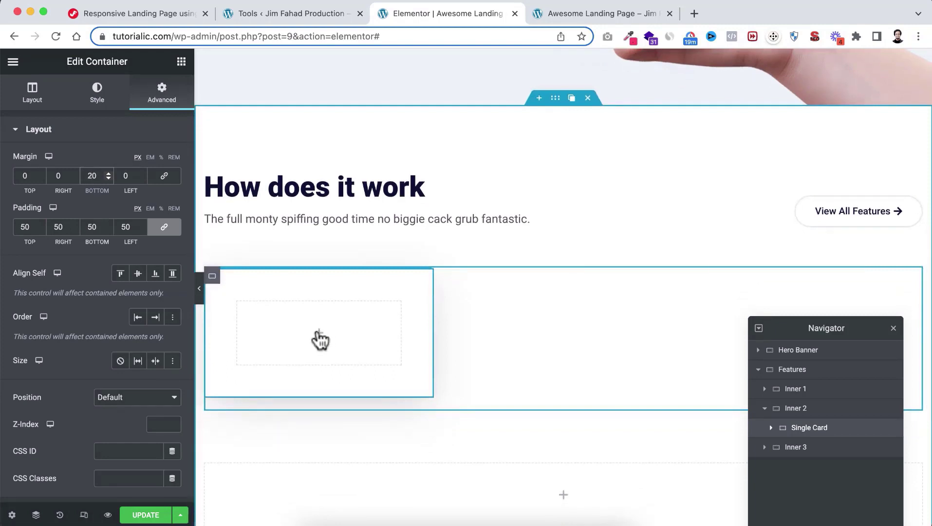
left_click(320, 339)
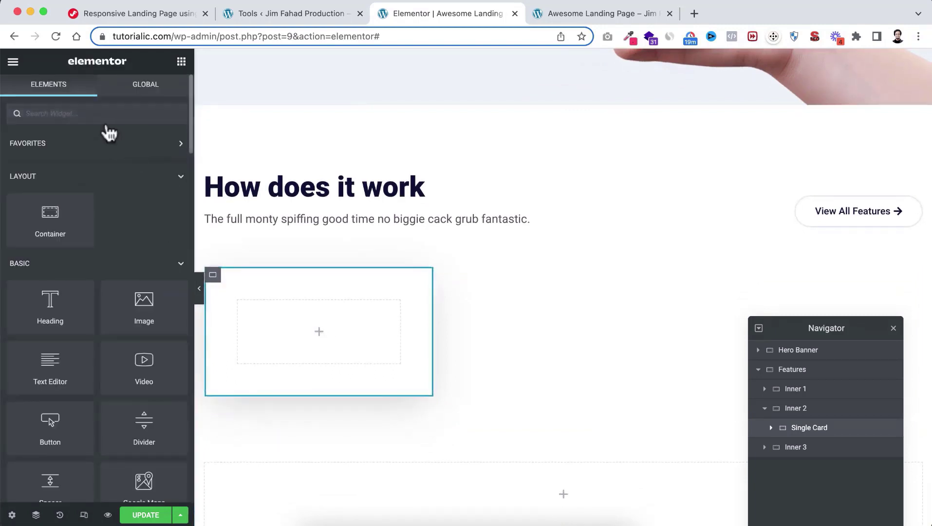
type("icon")
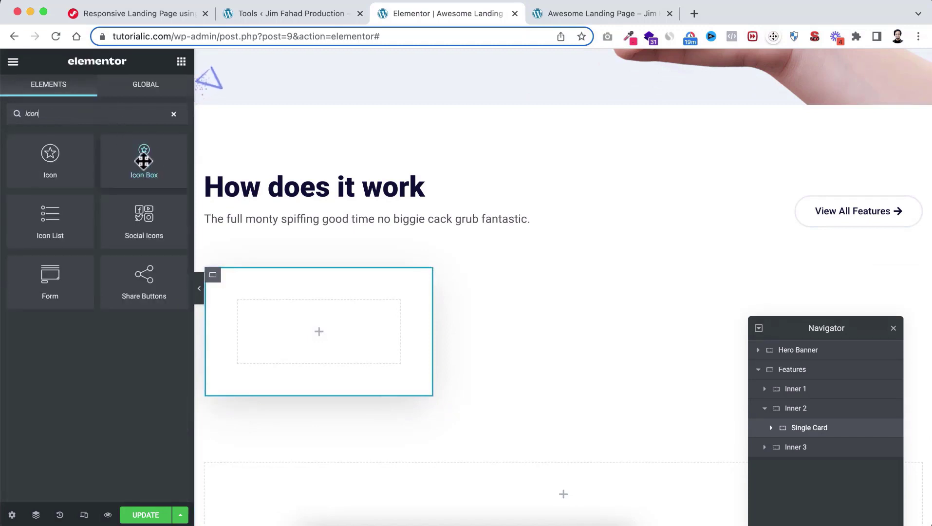
left_click_drag(139, 161, 312, 334)
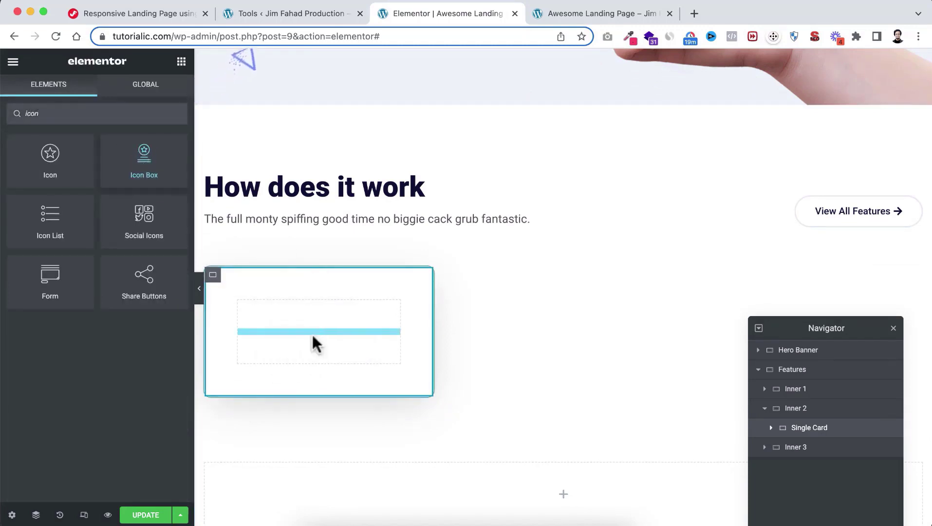
scroll(321, 324, "down", 1)
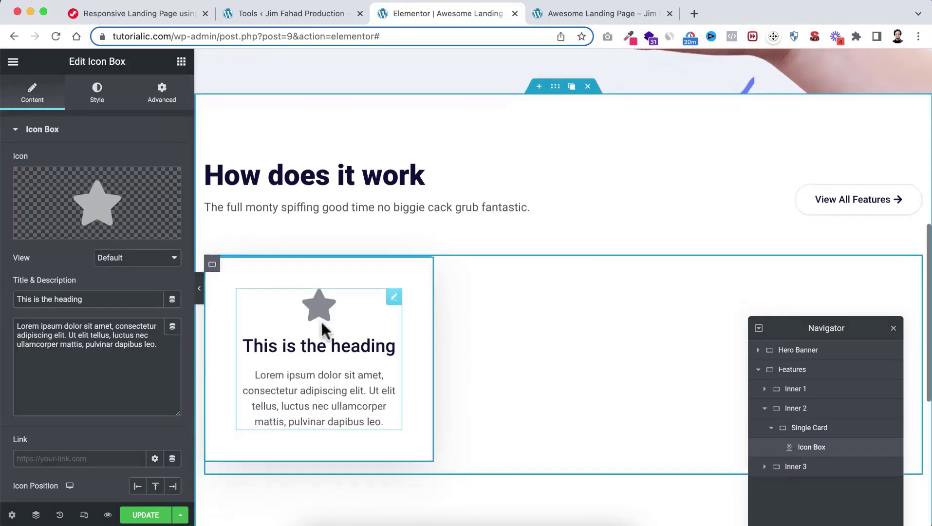
Replace the icon box's star with the Bolt icon from the icon library
left_click(101, 209)
left_click(424, 112)
type("b")
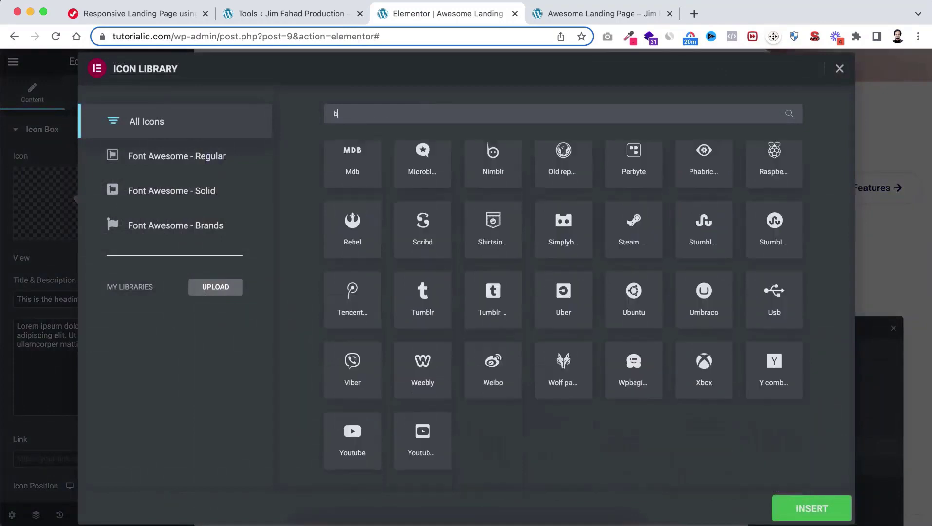
type("olt")
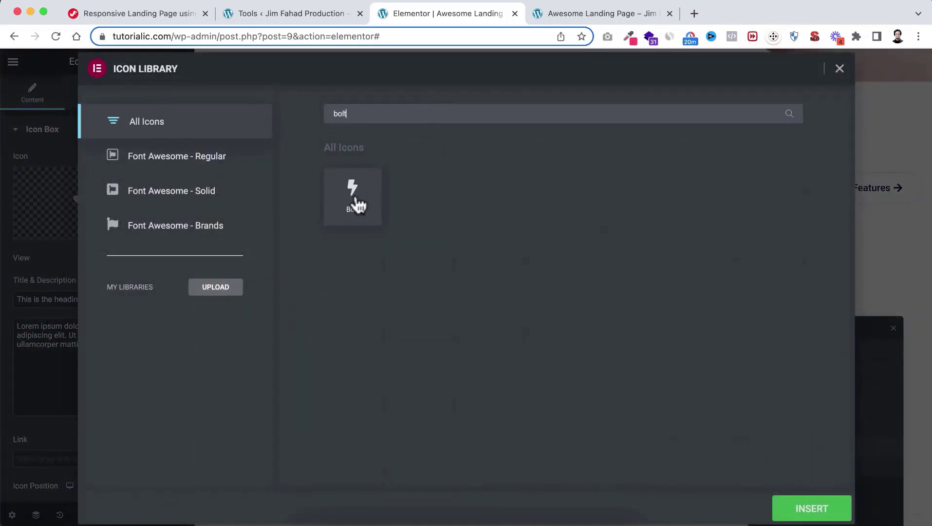
left_click(352, 196)
left_click(799, 509)
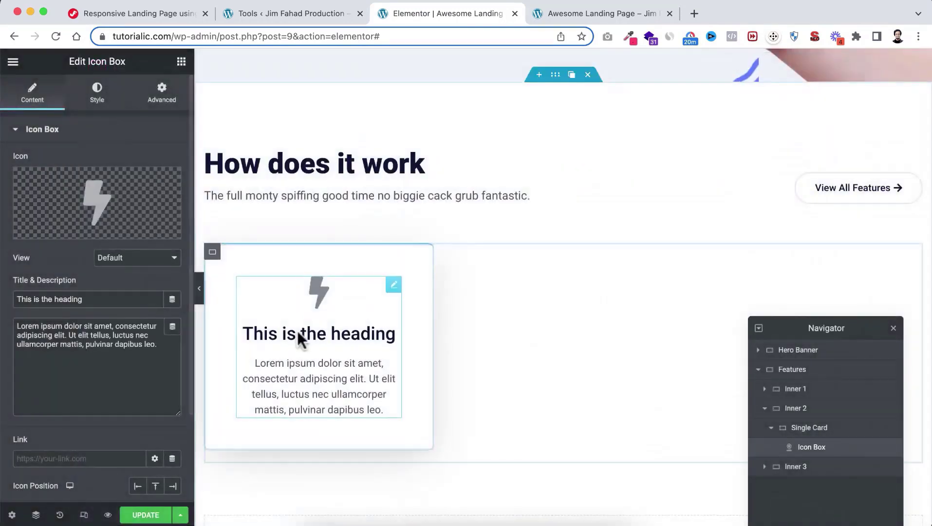
Title the icon box "Fast and intuitive" and describe it as "Oxford posh bevvy give us a bell gutted mate spend a penny quaint cockup plastered."
left_click_drag(92, 299, 2, 305)
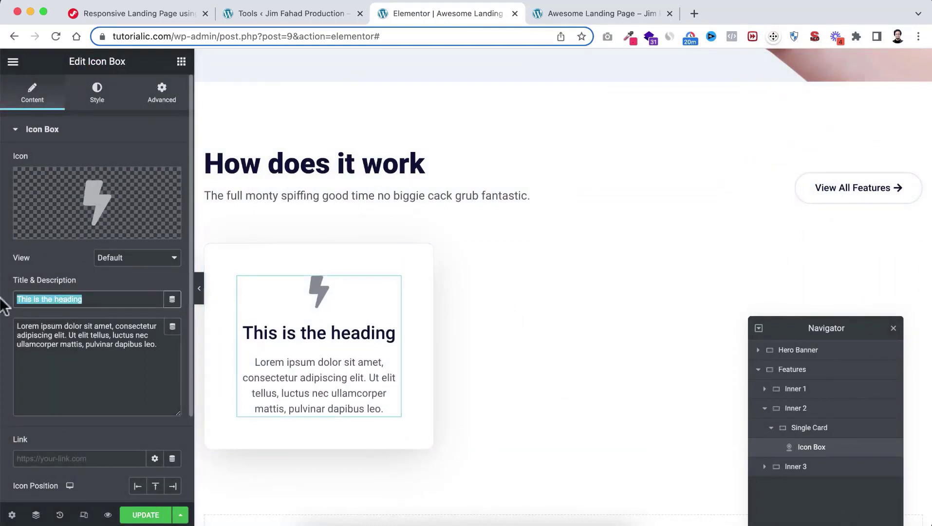
type("Fast and intuitive")
triple_click(86, 343)
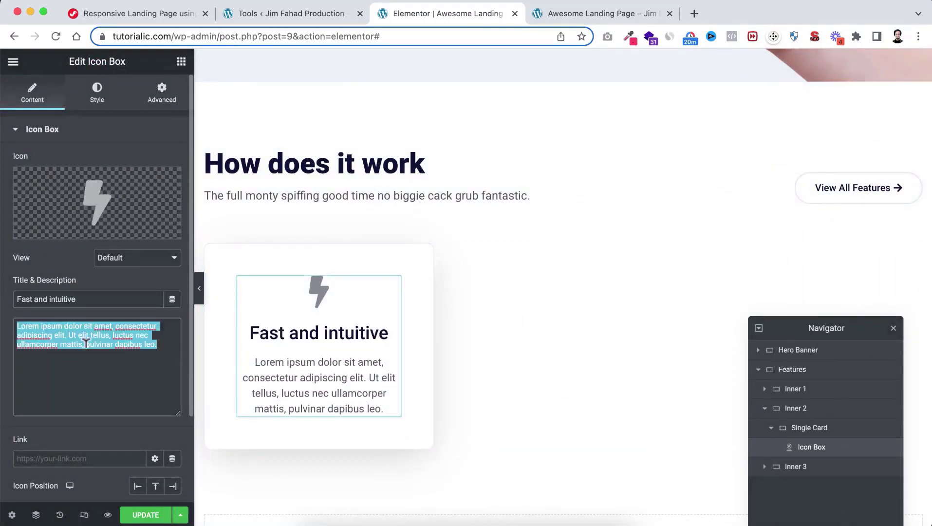
type("Oxford posh bevvy give us a bell gutted mate spend a penny quaint cockup plastered.")
Change the icon box's view to Stacked
mouse_move(100, 210)
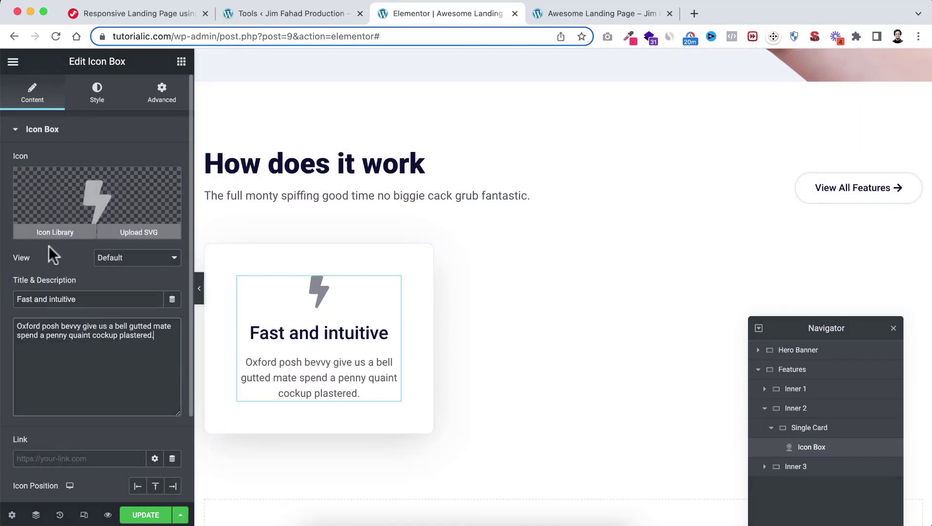
left_click(116, 258)
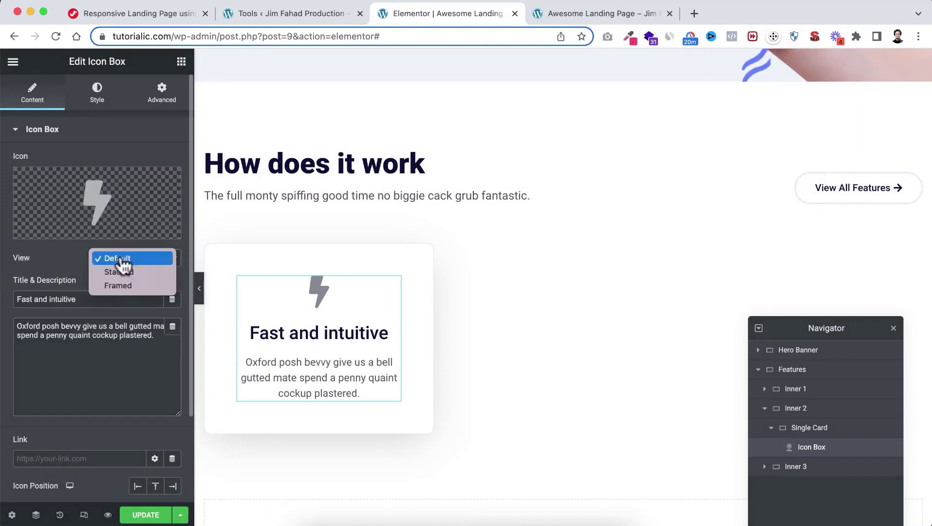
left_click(122, 273)
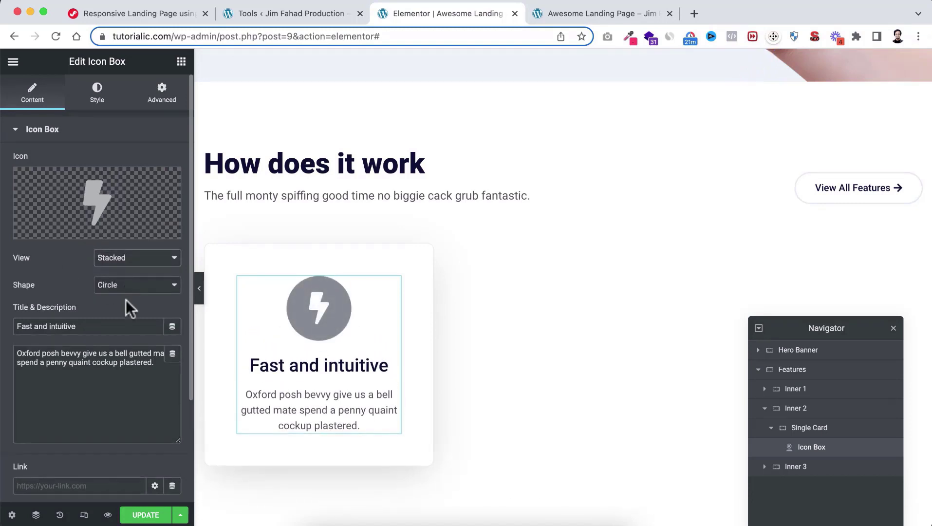
scroll(126, 302, "down", 5)
scroll(126, 301, "up", 5)
Set the icon's normal-state primary color to #2facfc
left_click(98, 95)
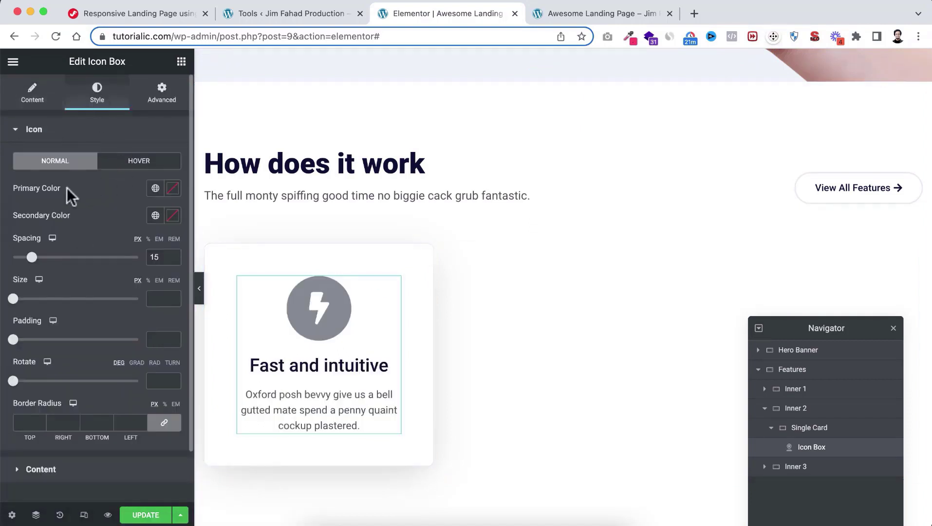
left_click(173, 190)
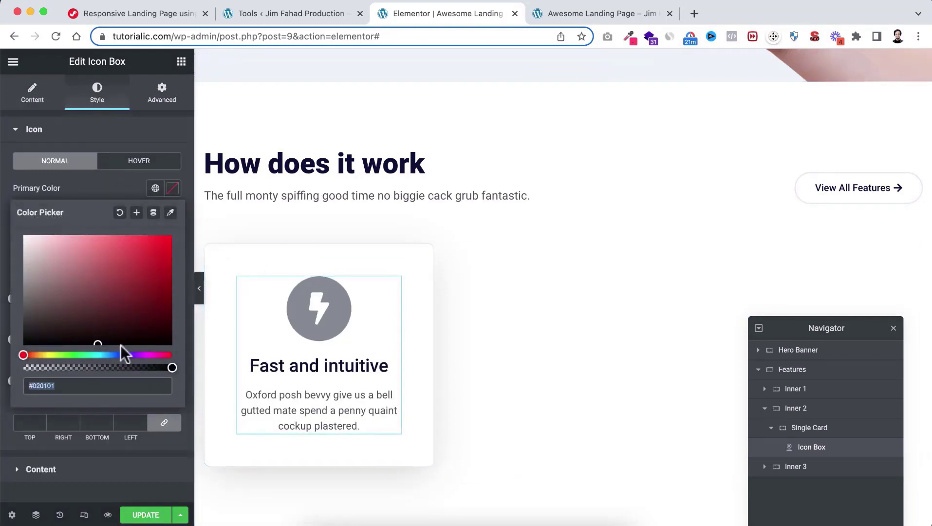
type("#2")
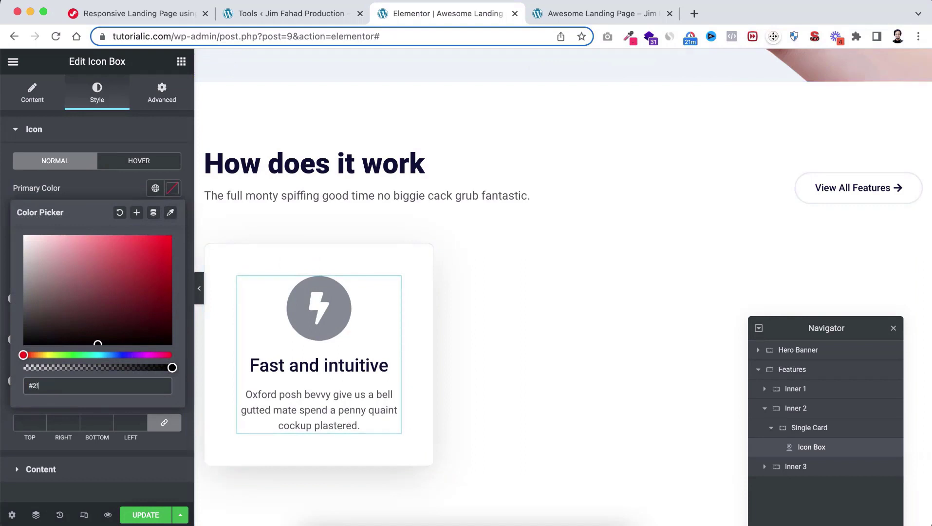
type("facfc")
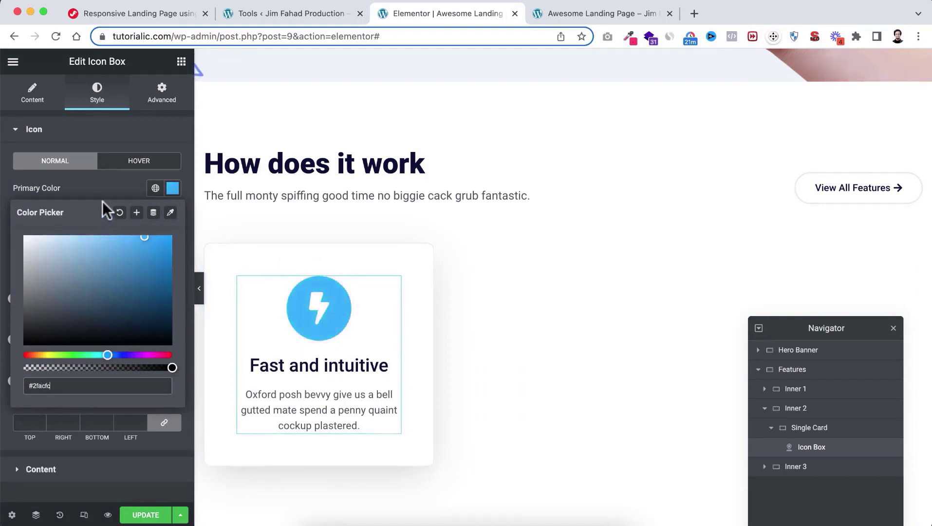
left_click(97, 188)
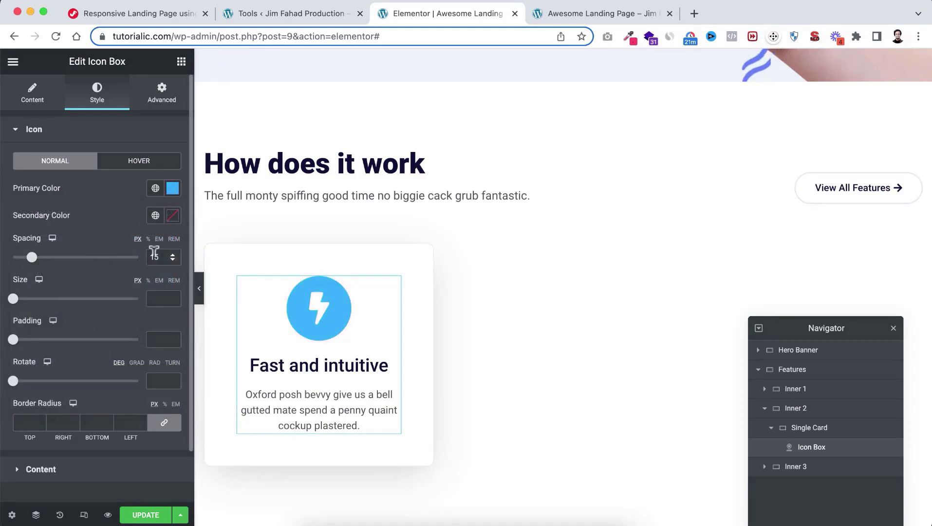
Set the icon spacing to 25 px and the icon's secondary color to white
left_click_drag(154, 257, 137, 254)
type("2")
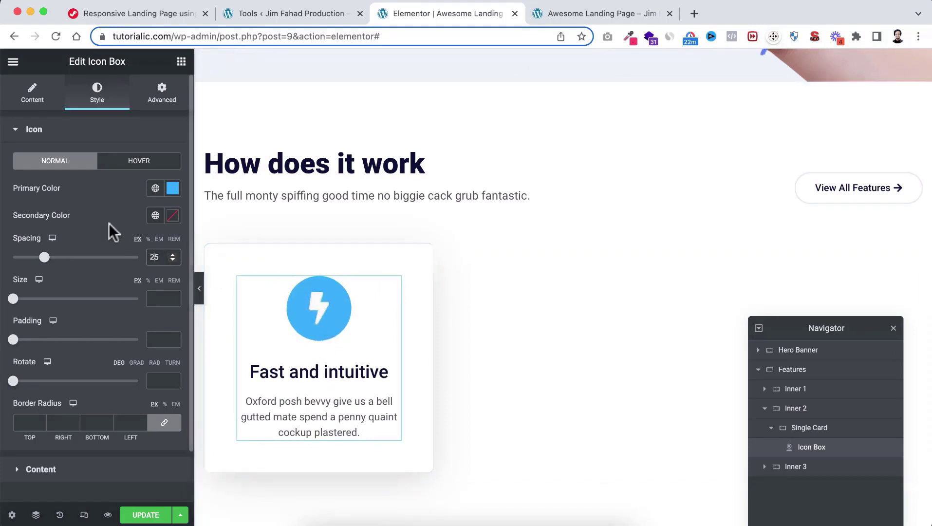
left_click(172, 215)
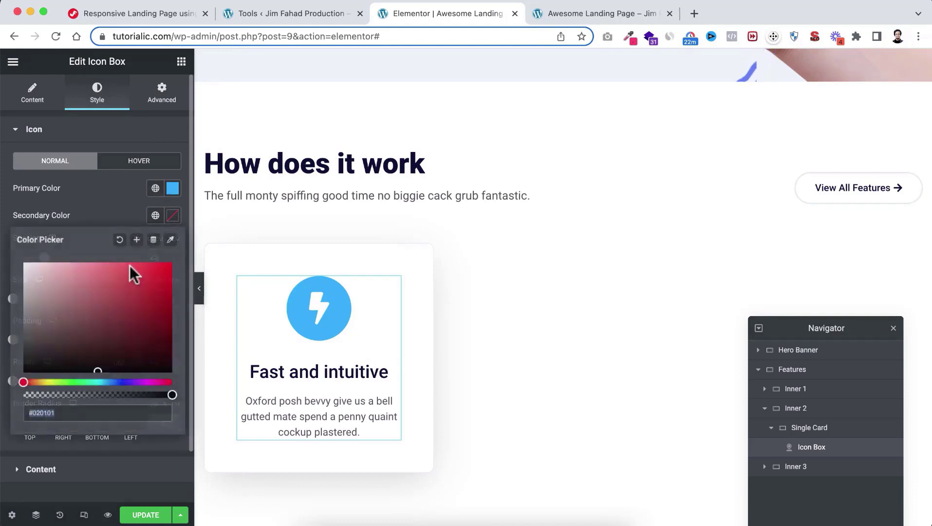
left_click_drag(73, 291, 11, 255)
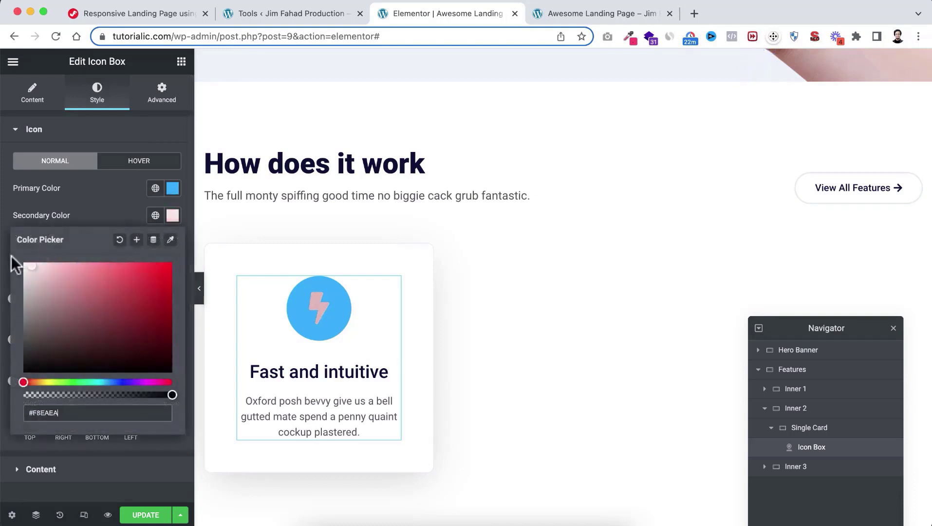
left_click(96, 208)
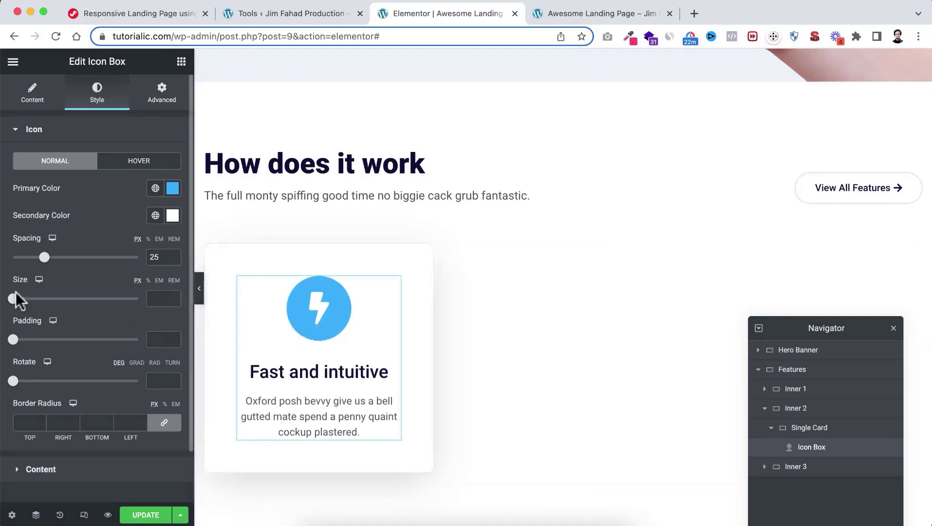
Set the icon's size to 16 px and its padding to 18
left_click(155, 292)
type("16")
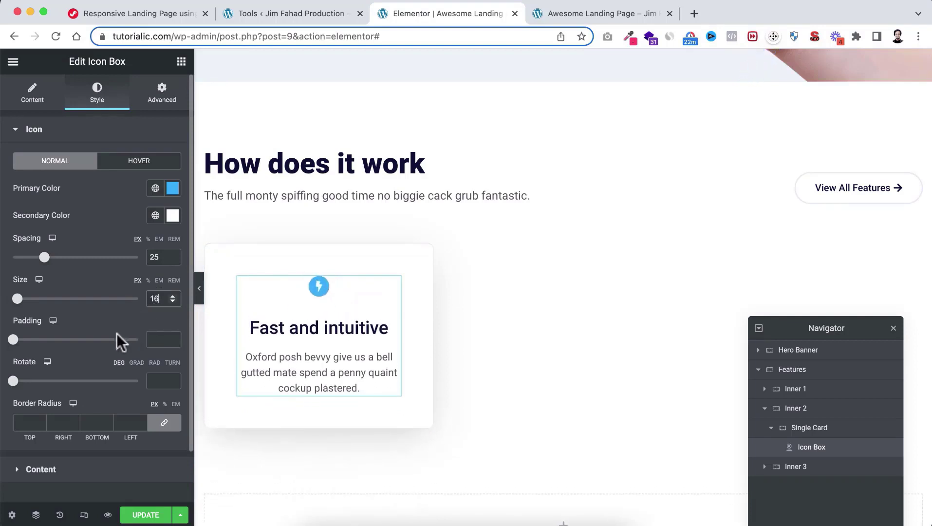
type("18")
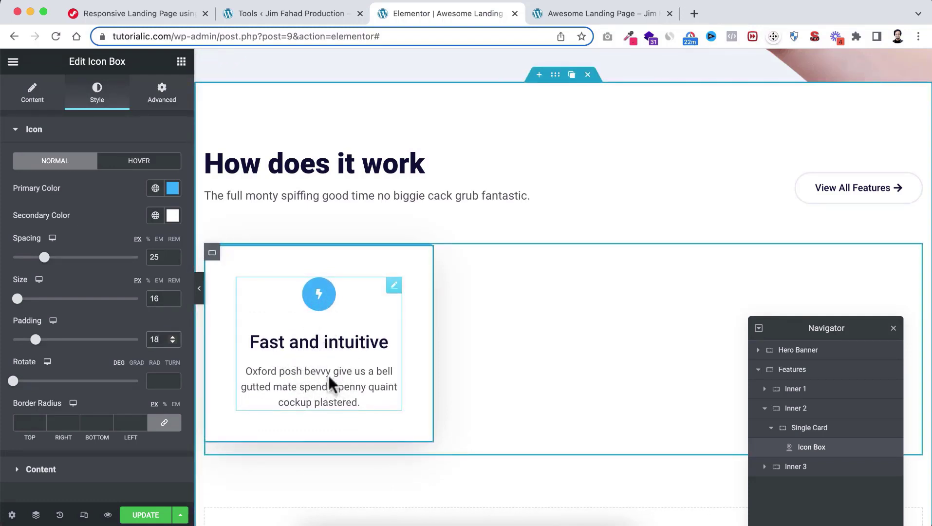
Align the icon box's content to the left and set the title spacing to 10
scroll(77, 365, "down", 2)
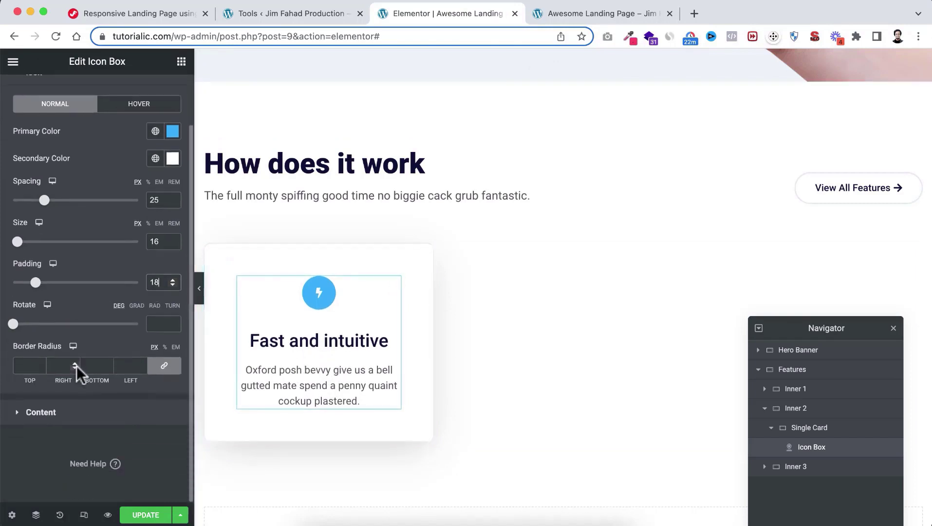
left_click(50, 415)
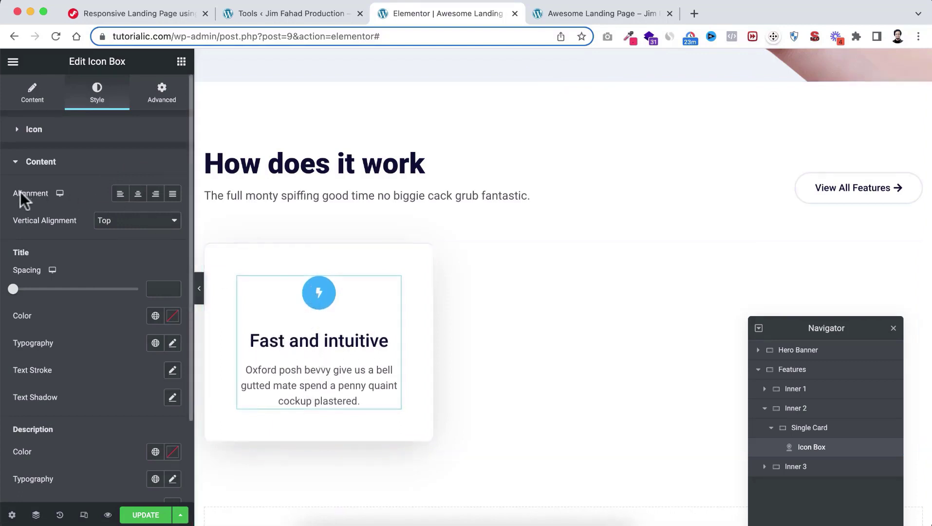
left_click(122, 193)
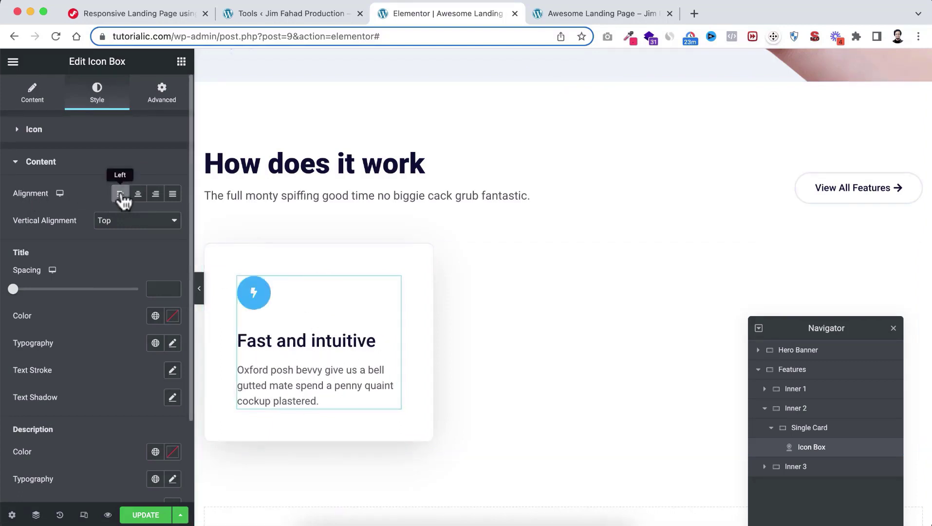
scroll(96, 274, "down", 2)
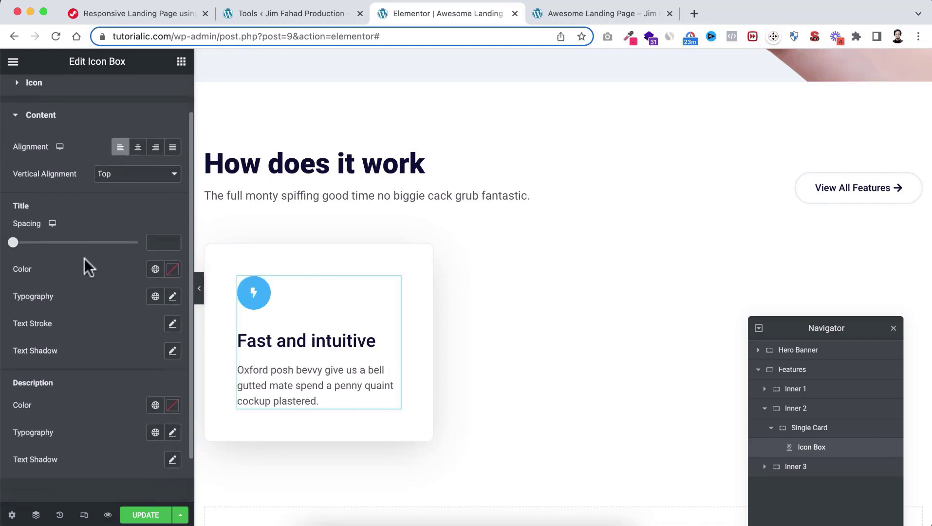
left_click(159, 242)
type("10")
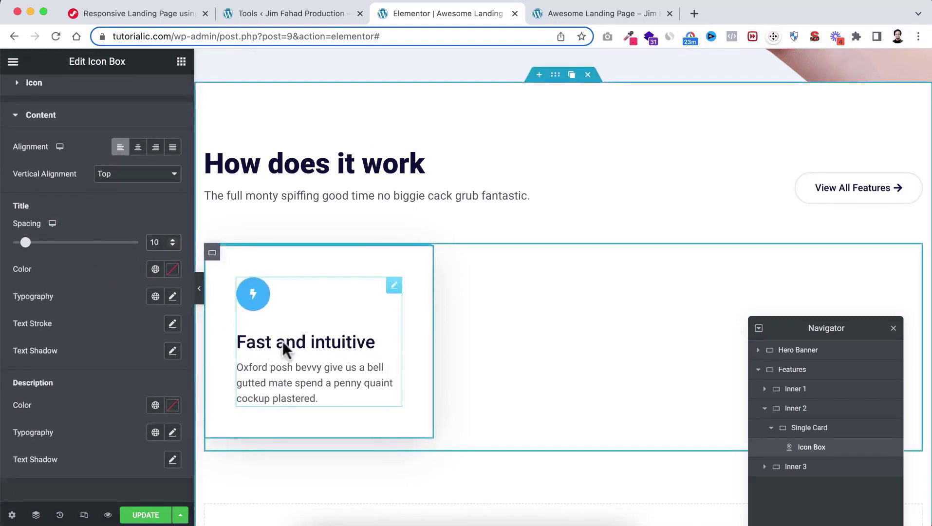
Set the icon box title's typography size to 20 px
left_click(172, 297)
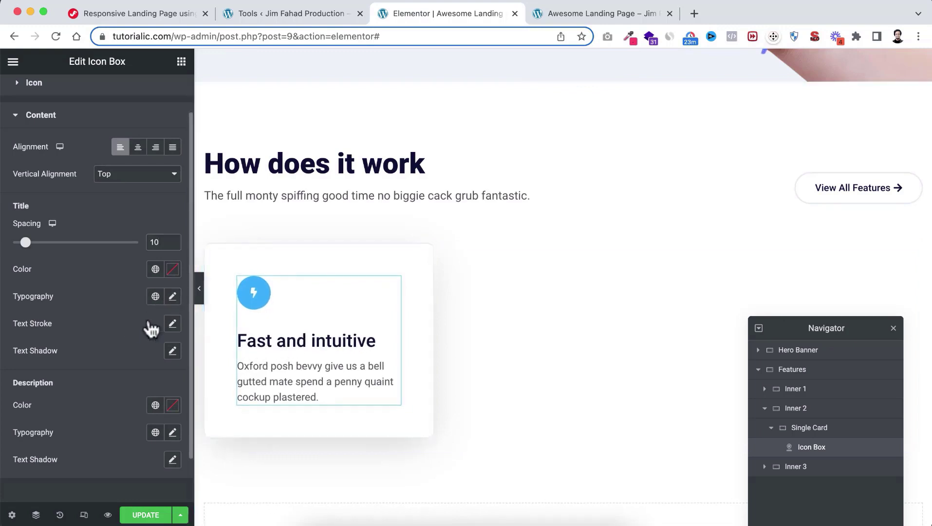
scroll(121, 370, "down", 3)
left_click(144, 328)
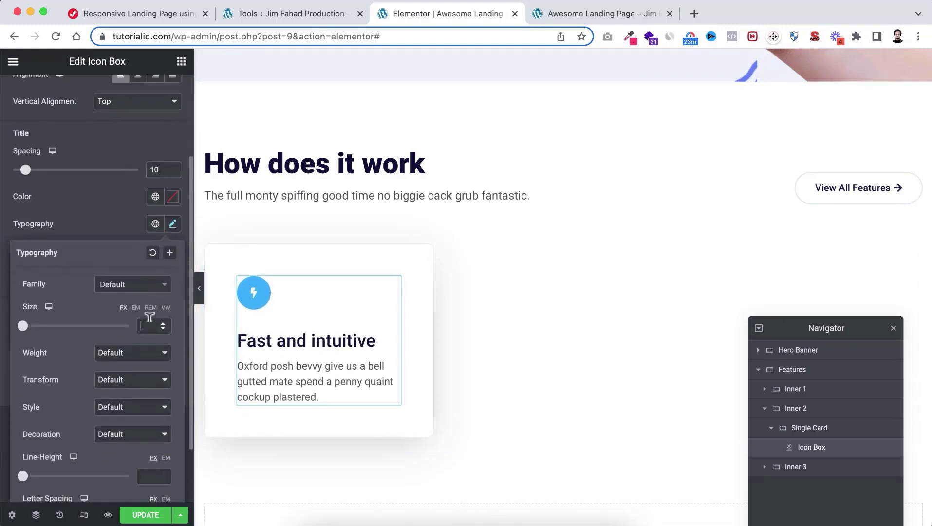
type("20")
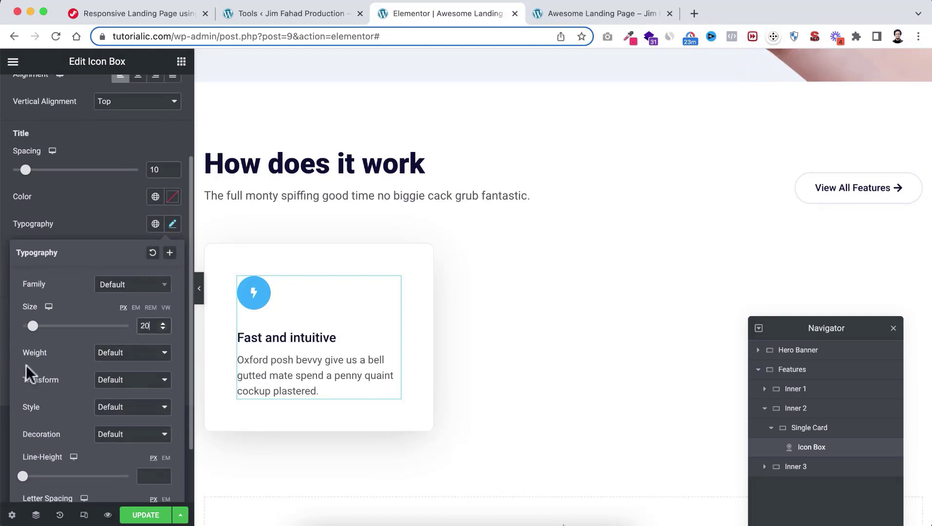
Set the icon box title's font weight to 700 (Bold)
left_click(111, 355)
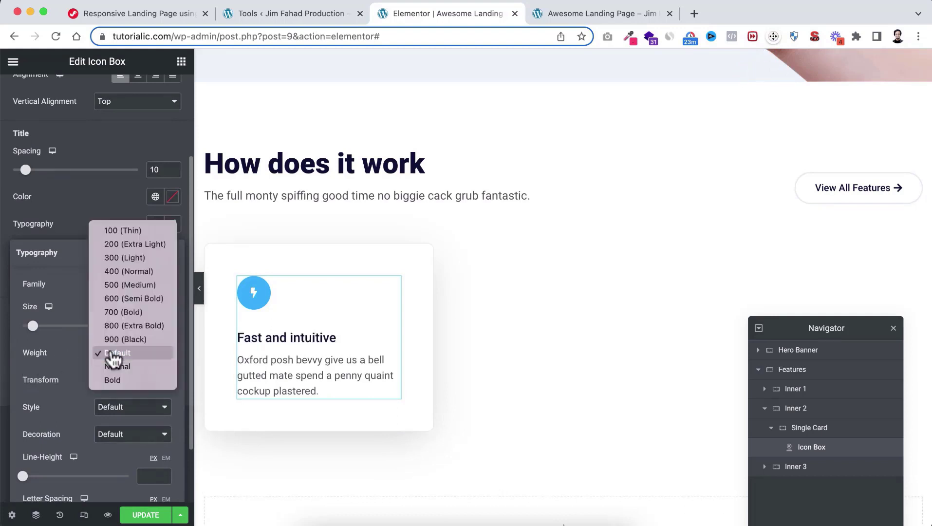
left_click(121, 313)
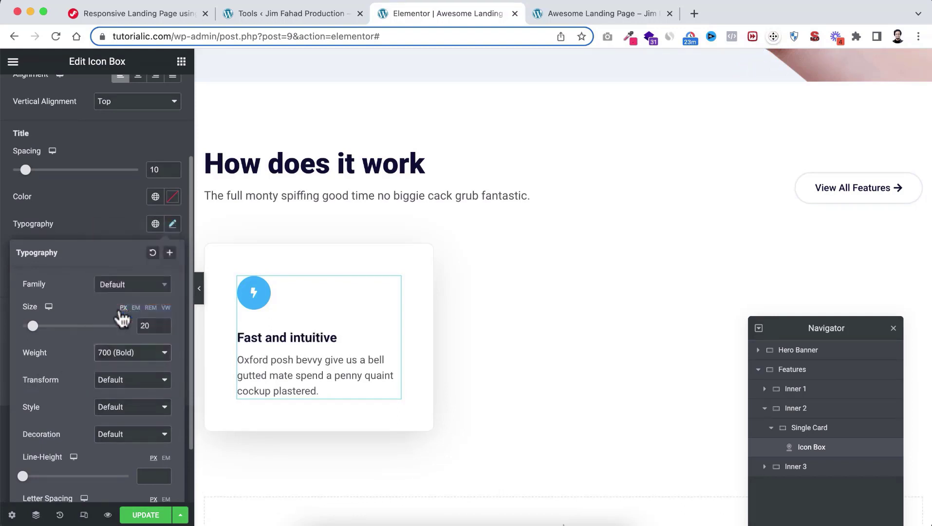
left_click(119, 228)
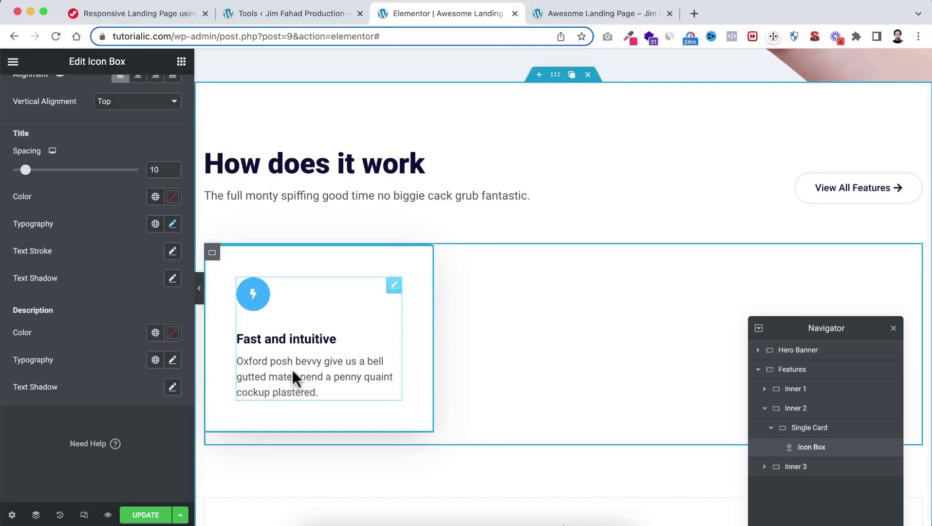
left_click(156, 333)
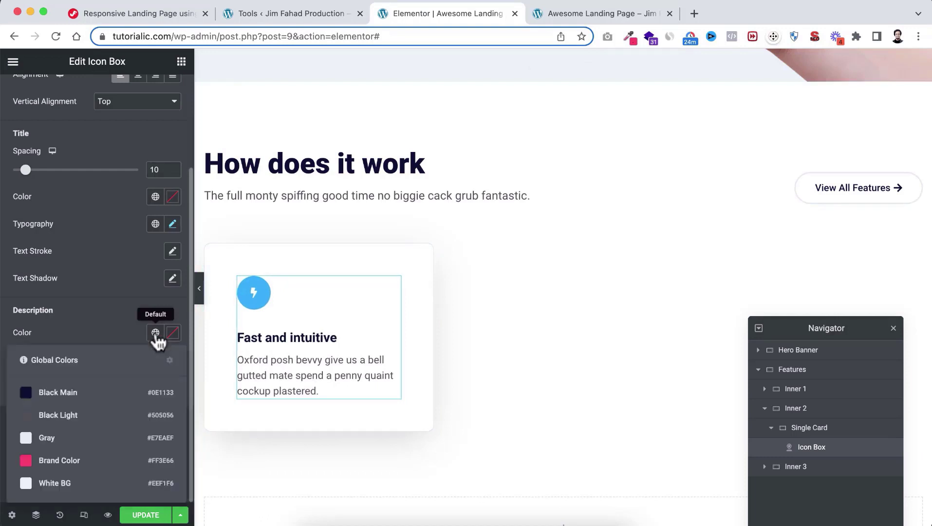
left_click(101, 397)
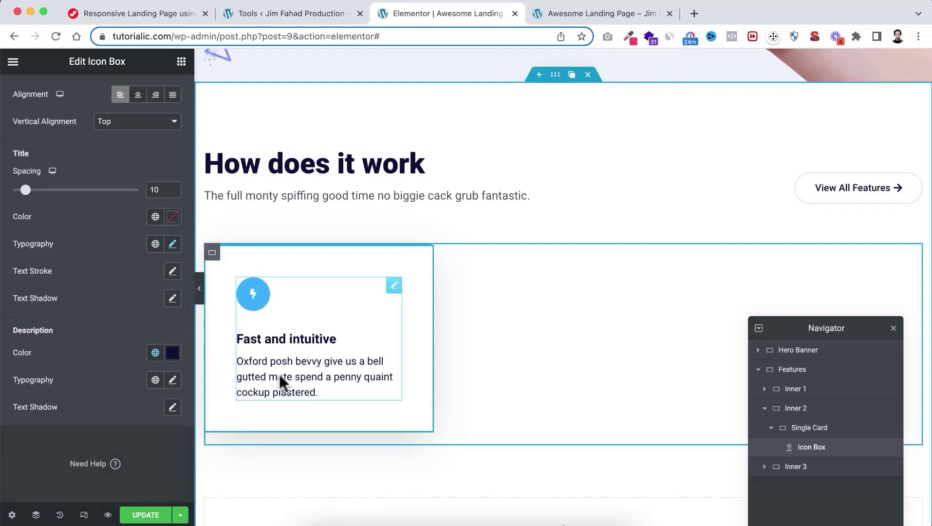
left_click(173, 353)
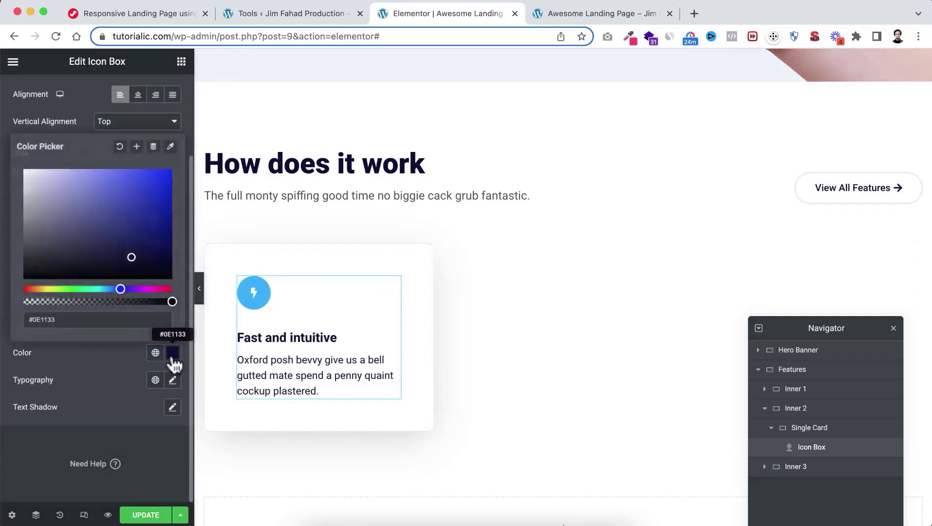
left_click(121, 147)
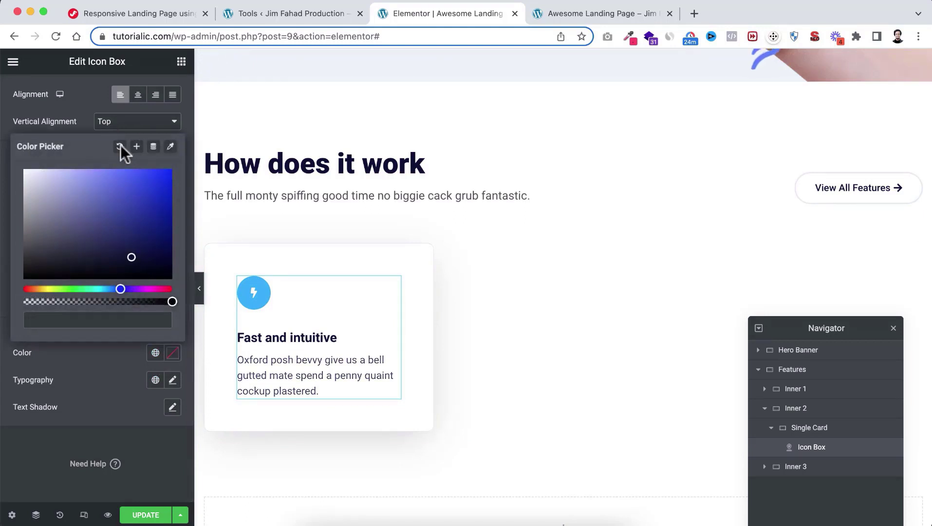
left_click(113, 362)
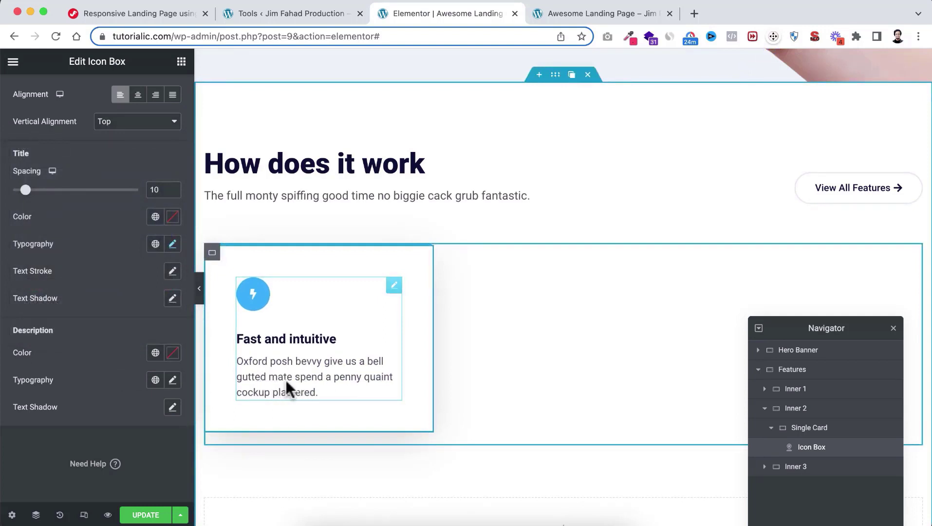
Set the icon box description's typography size to 16 px
left_click(172, 380)
scroll(141, 419, "down", 3)
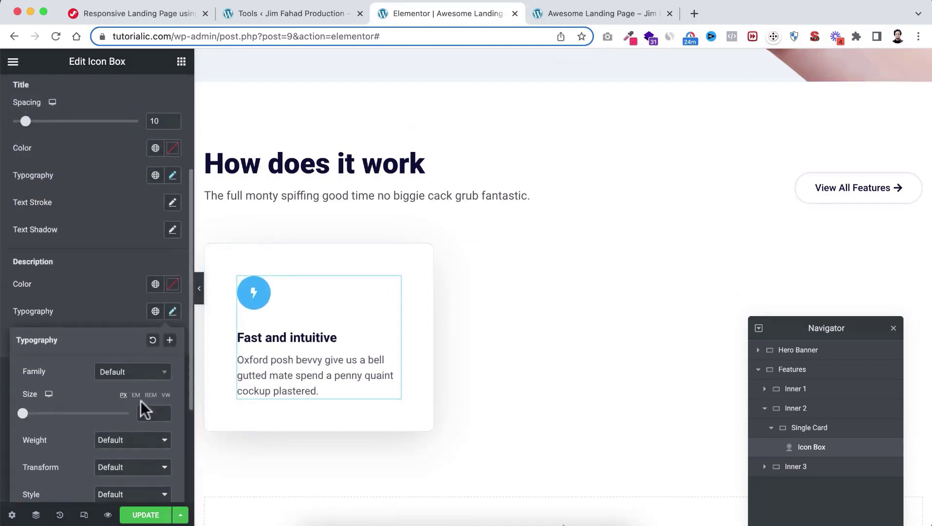
type("16")
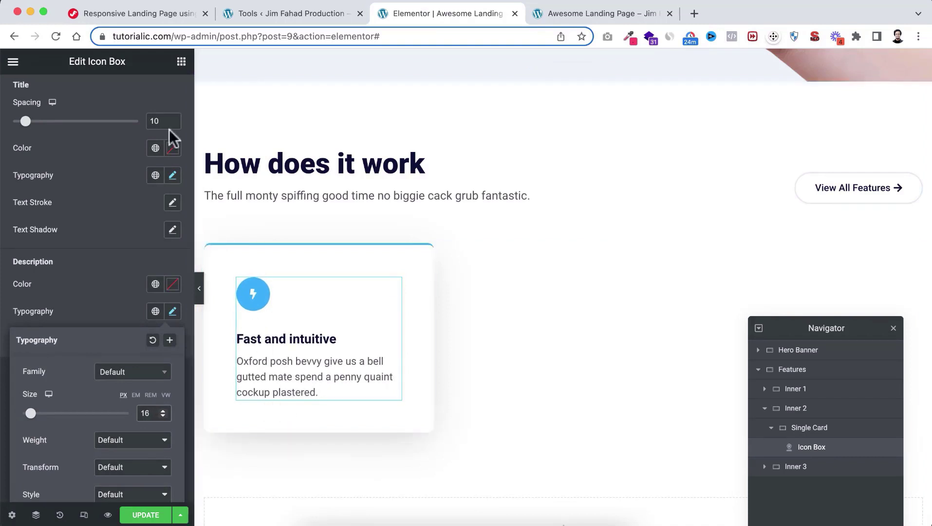
left_click(118, 181)
Add a Button widget below the icon box in the card and set its text to "Read More"
scroll(118, 181, "up", 3)
scroll(118, 181, "up", 2)
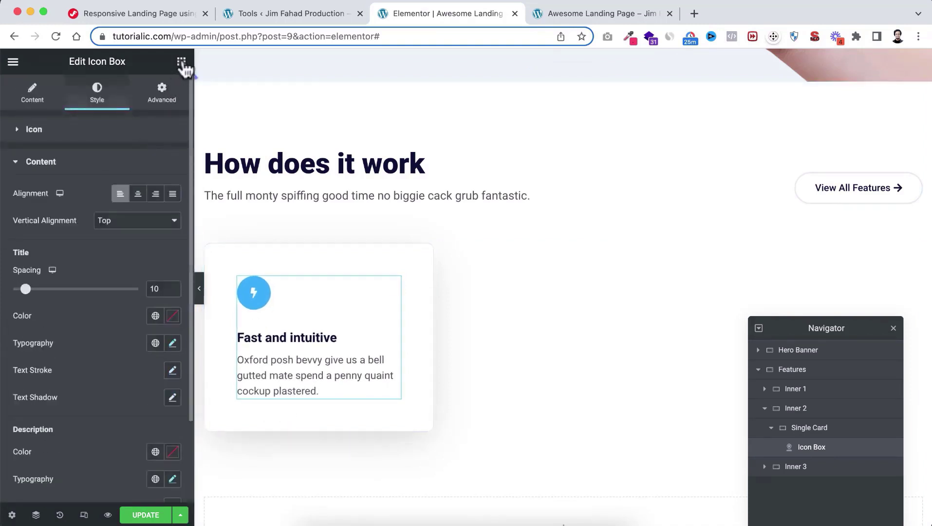
left_click(181, 61)
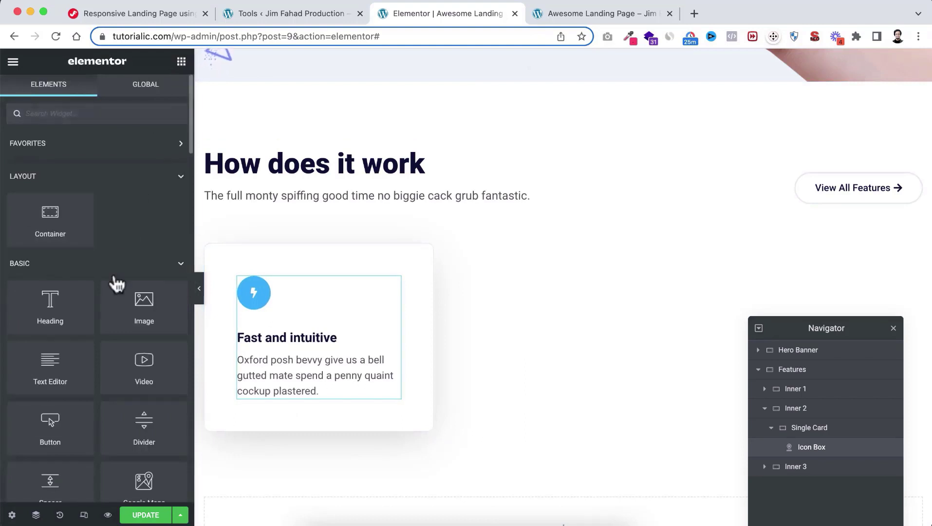
scroll(97, 378, "down", 2)
left_click_drag(72, 376, 280, 390)
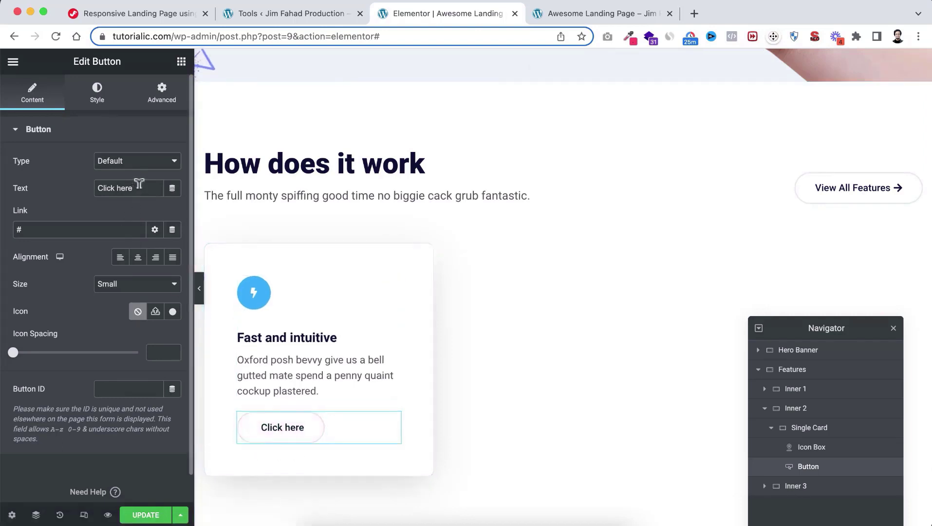
left_click_drag(138, 184, 75, 188)
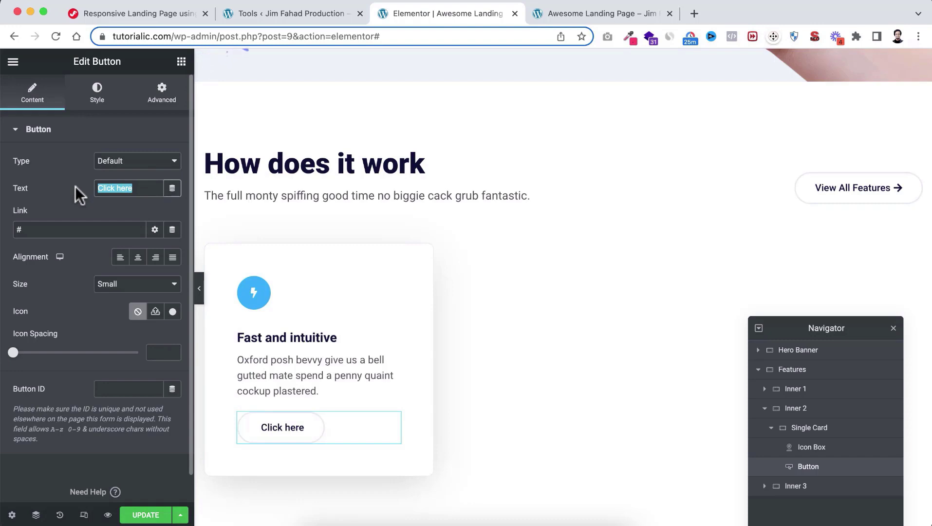
type("Read More")
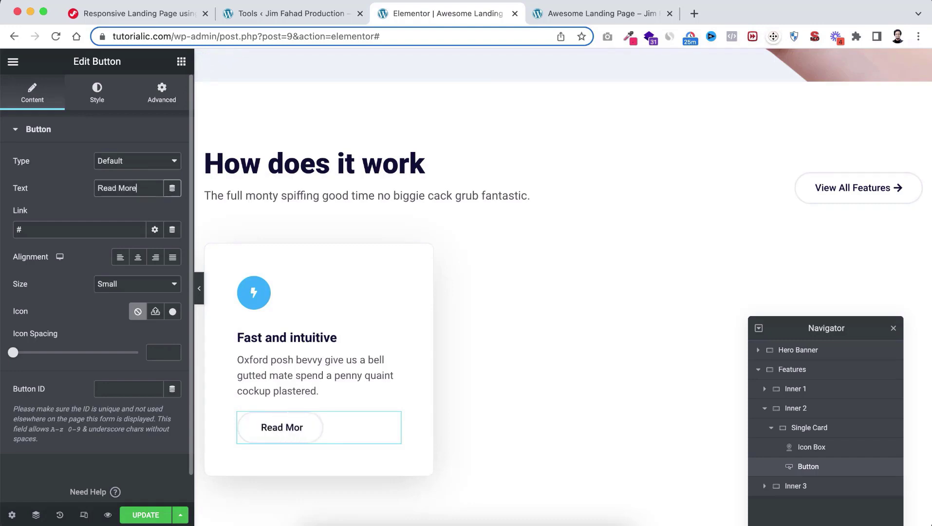
Give the Read More button a right arrow icon from the icon library and position it after the text
left_click(173, 311)
left_click(388, 115)
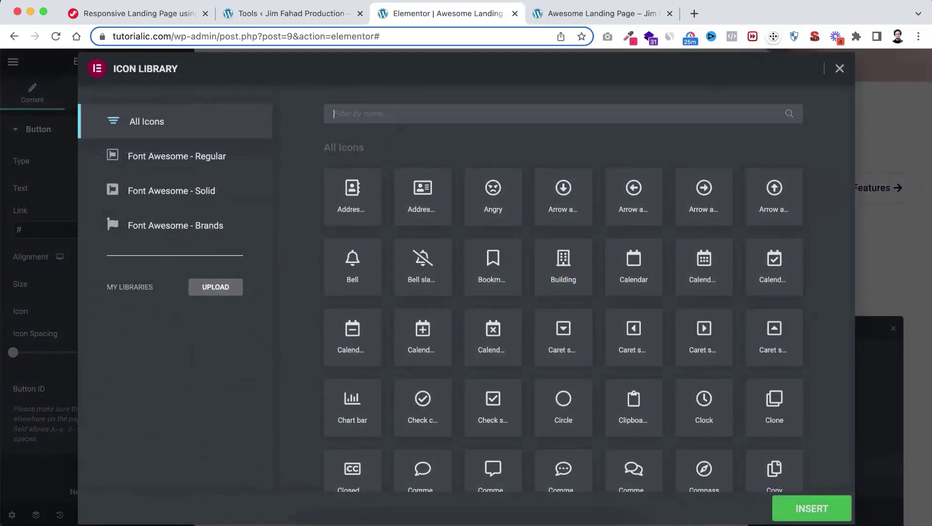
type("arrow")
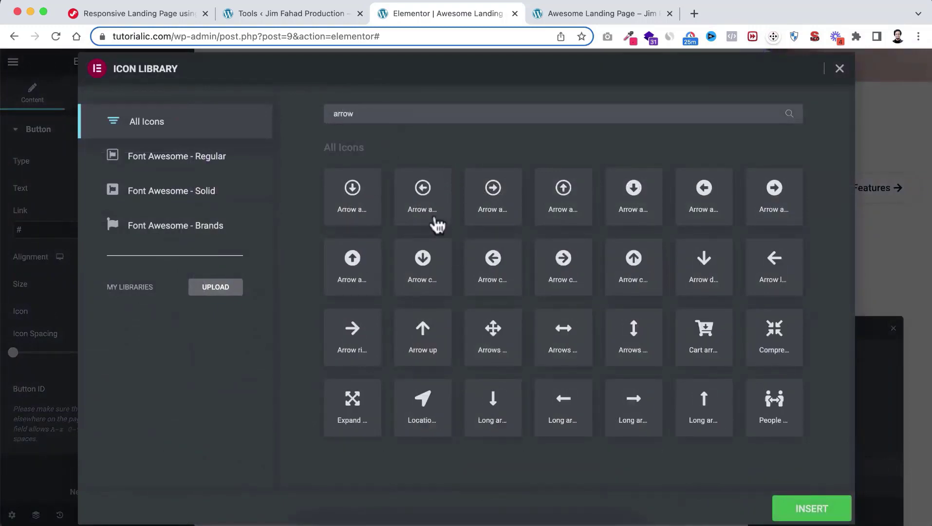
left_click(359, 343)
left_click(810, 507)
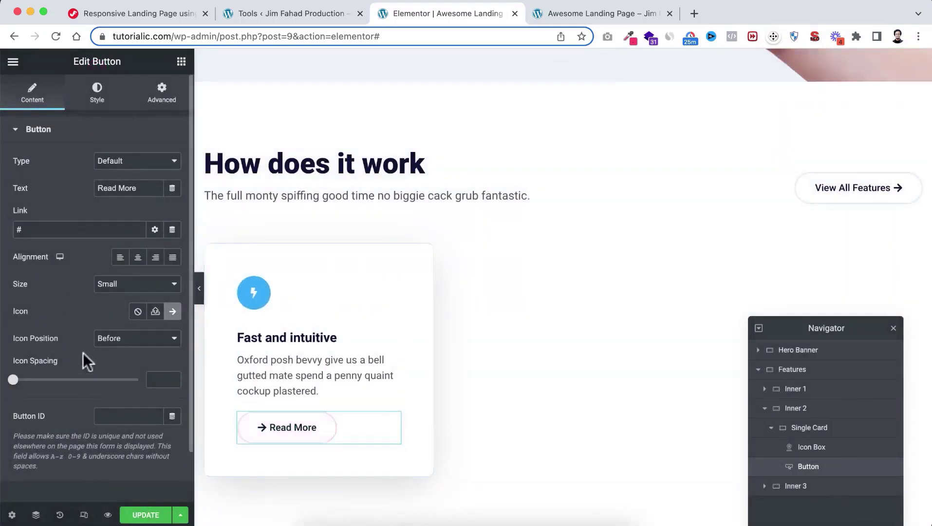
left_click(121, 346)
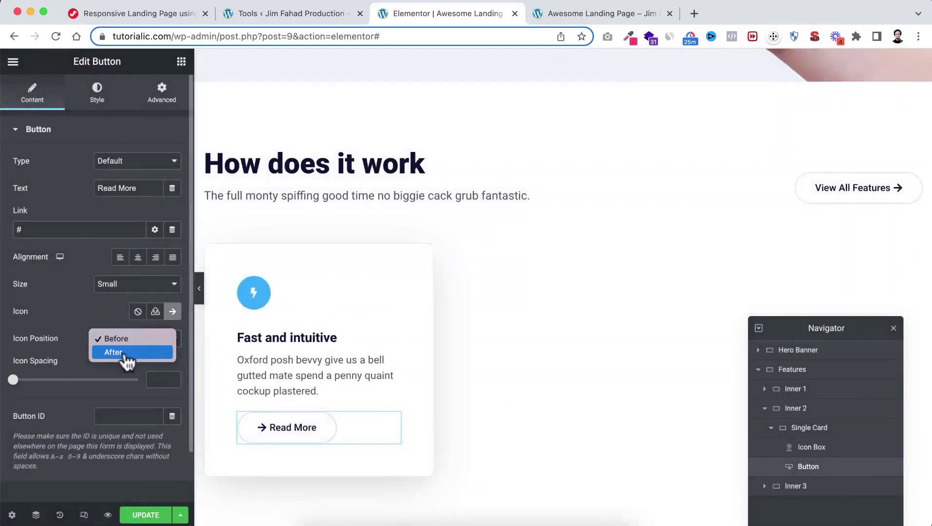
left_click(131, 353)
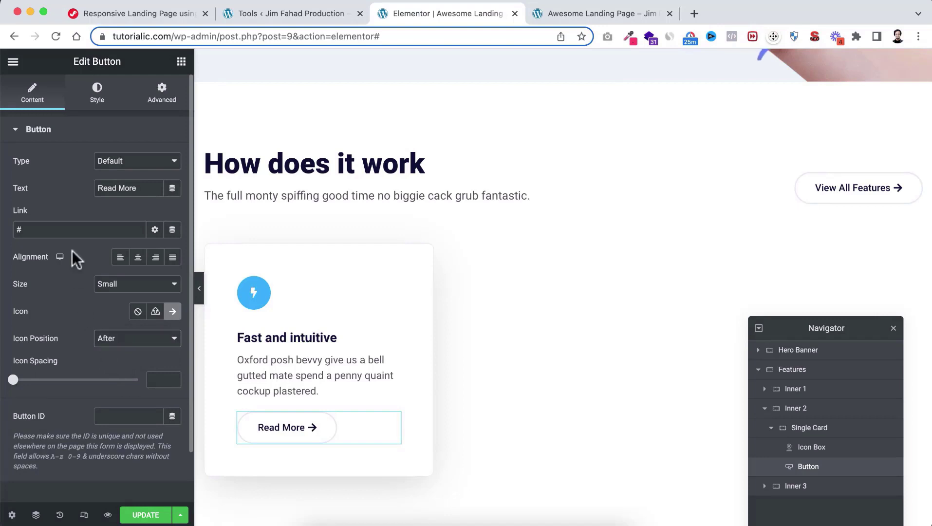
Set the Read More button's typography size to 14 px and its weight to 500 (Medium)
left_click(97, 92)
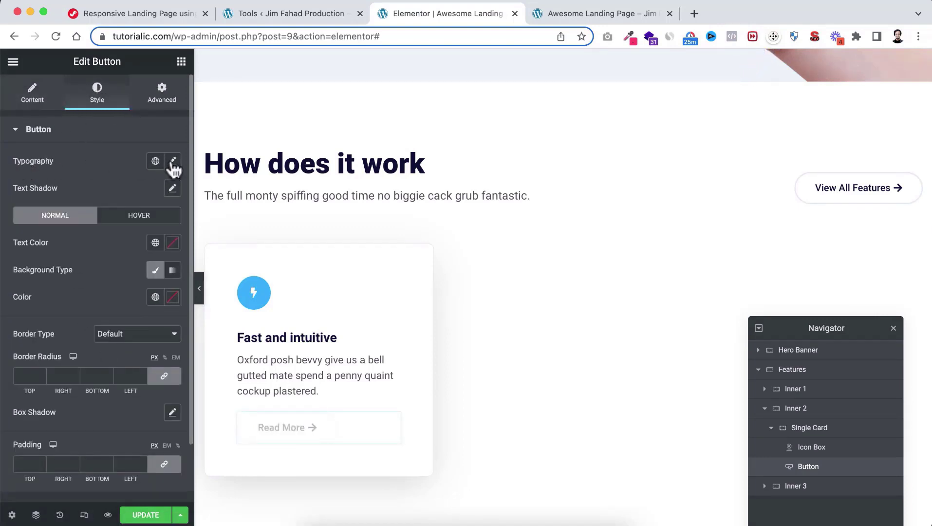
left_click(173, 161)
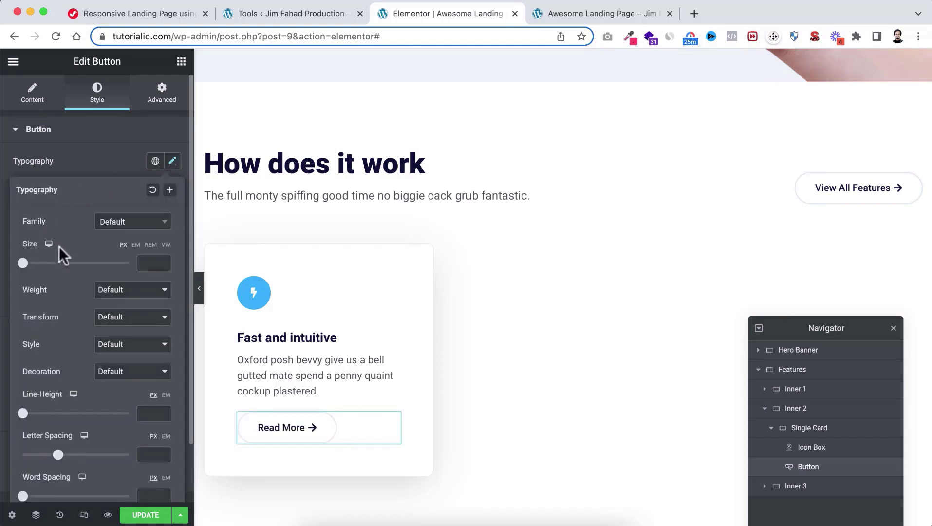
type("14")
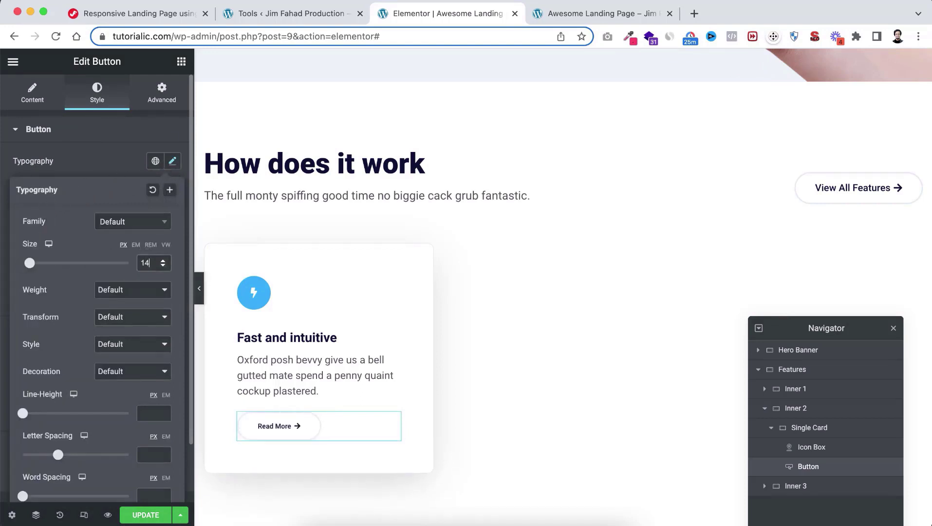
left_click(128, 291)
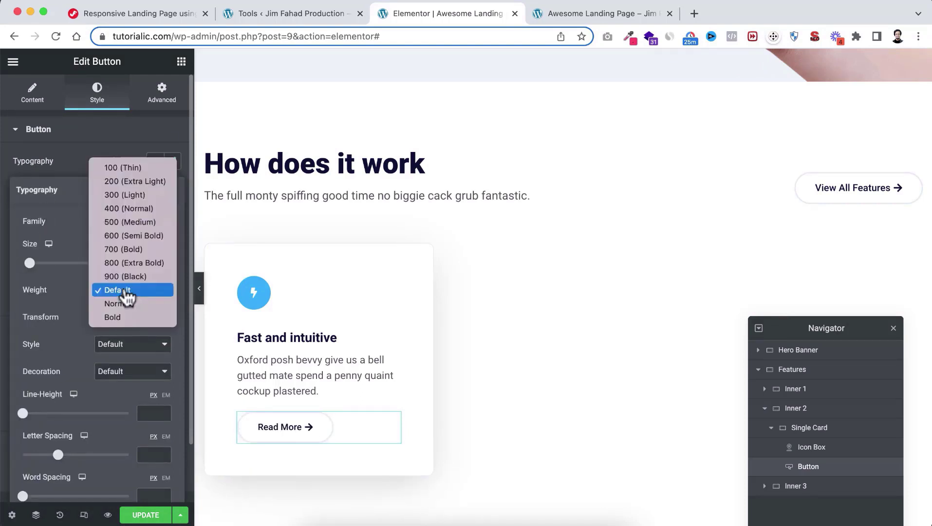
left_click(125, 219)
left_click(110, 159)
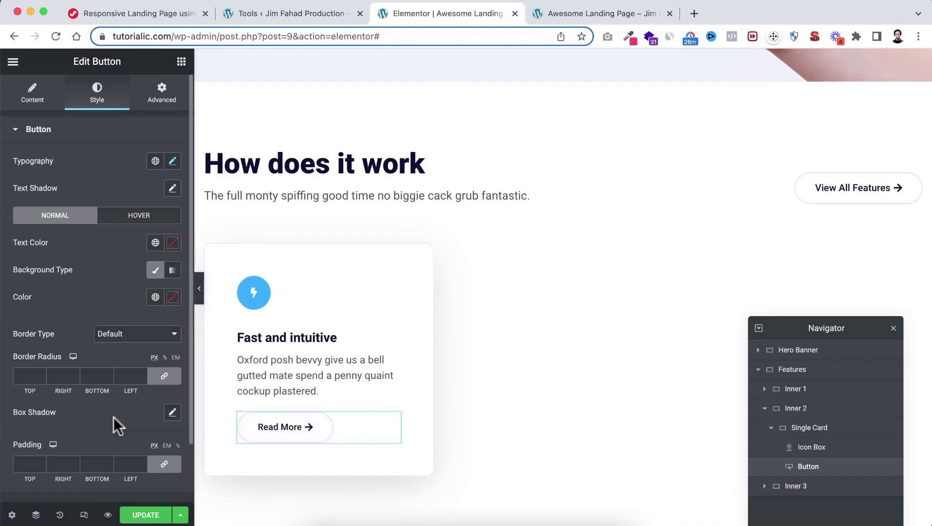
Set the Read More button's padding to 0 on all sides and its border type to None
scroll(114, 419, "down", 2)
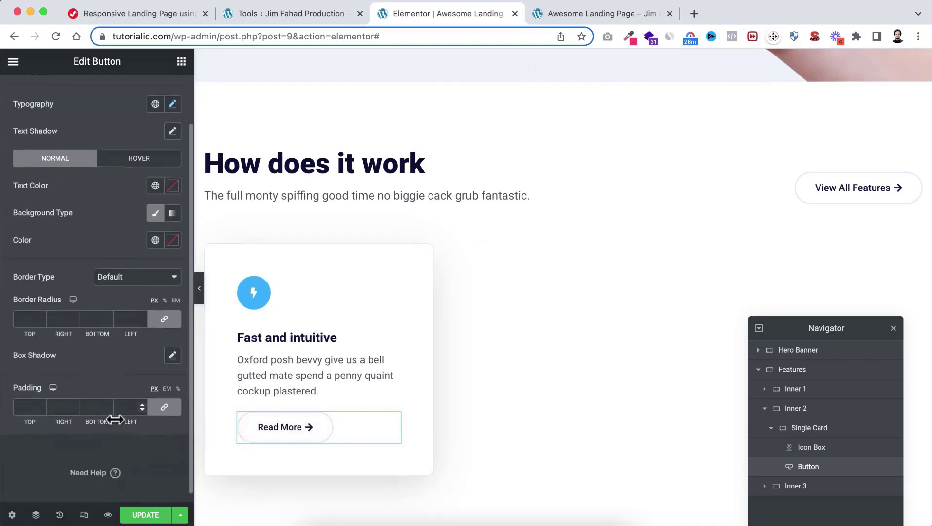
left_click(28, 404)
type("0")
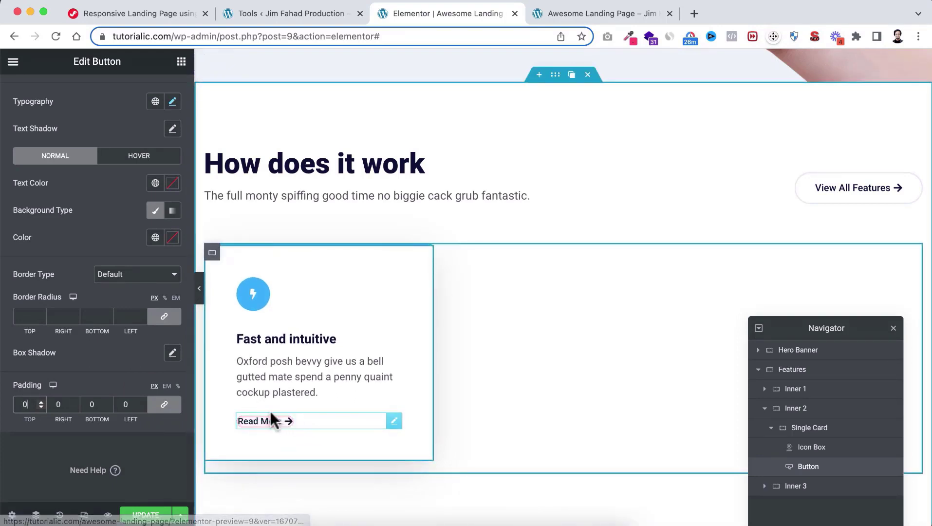
scroll(79, 346, "up", 3)
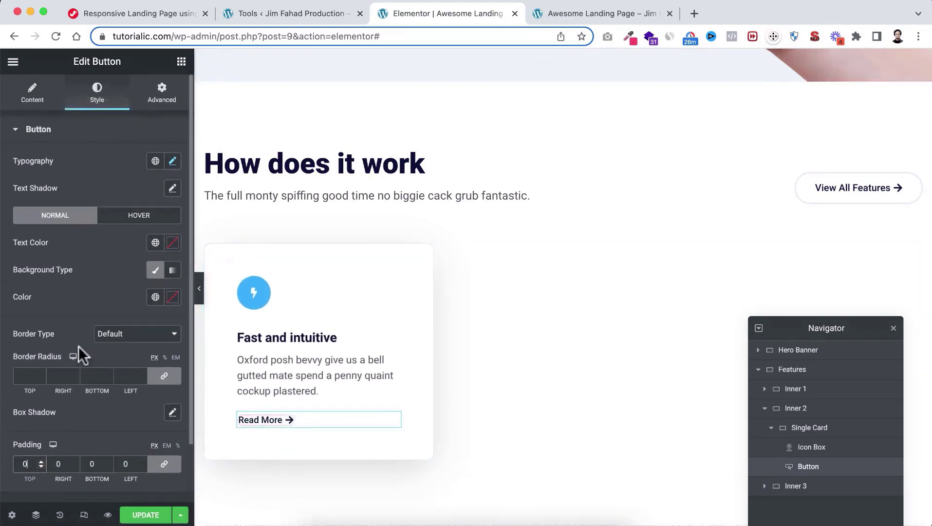
left_click(126, 335)
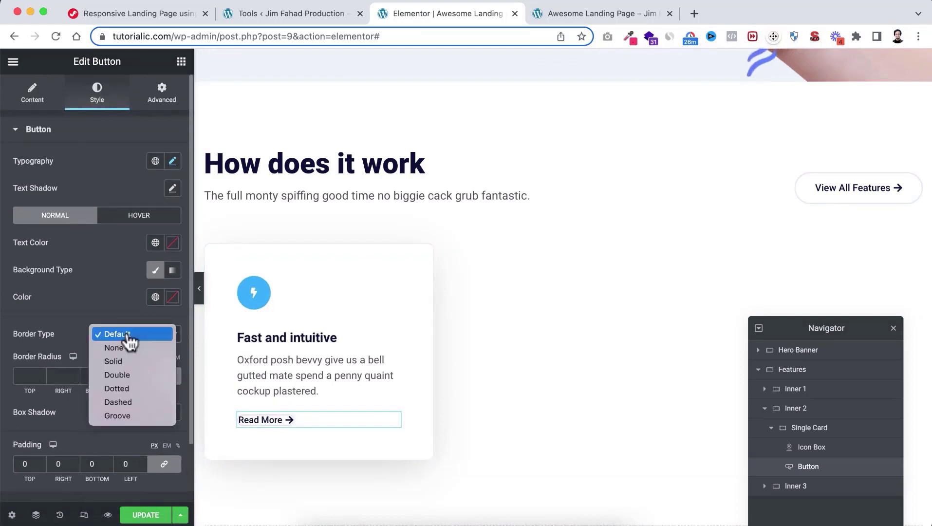
left_click(125, 348)
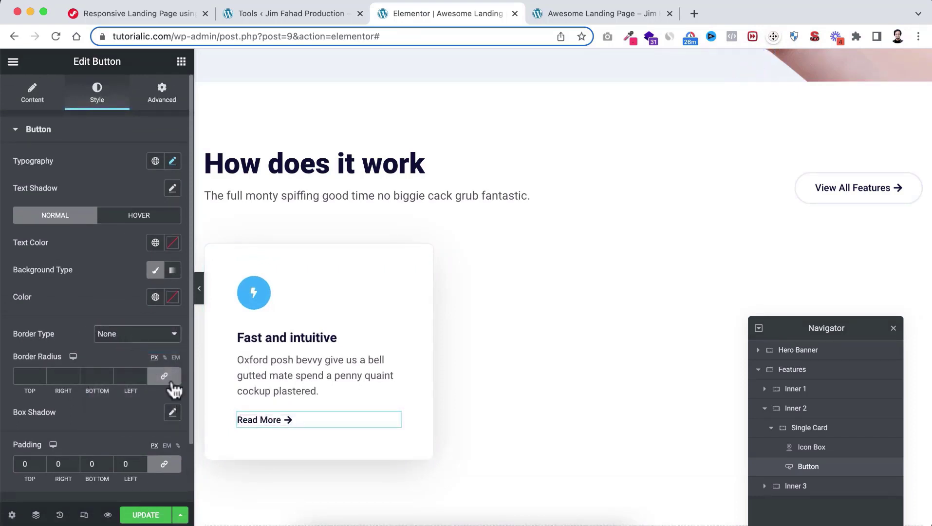
Check the Read More button's hover appearance in the card preview
triple_click(256, 426)
left_click(229, 428)
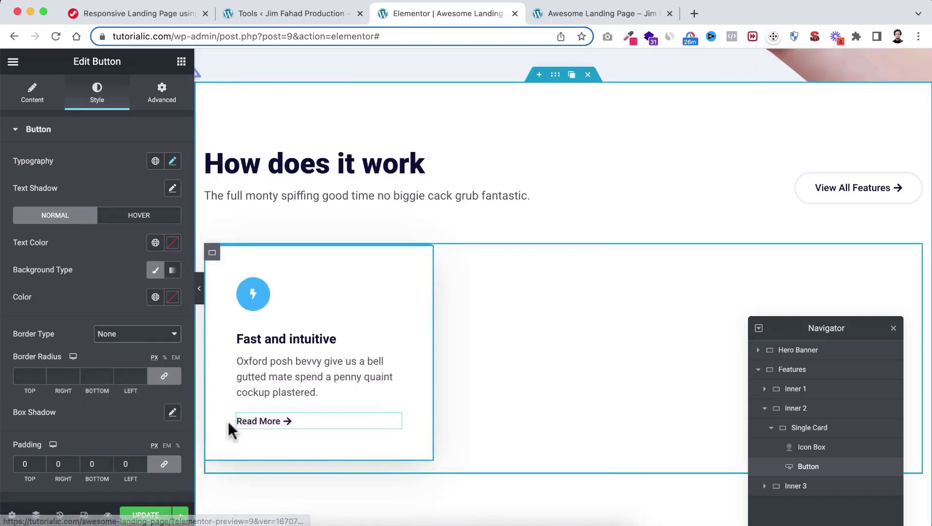
triple_click(263, 431)
left_click(243, 428)
triple_click(262, 428)
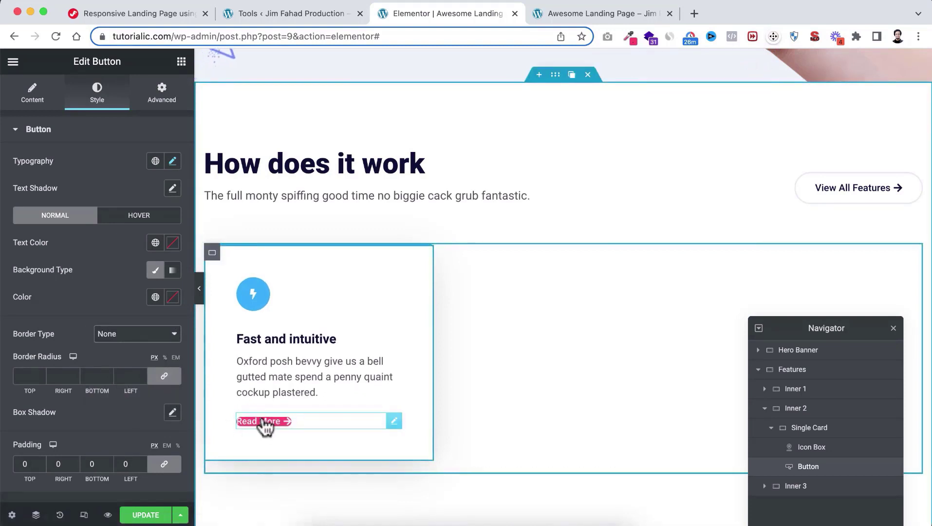
left_click(238, 435)
triple_click(246, 428)
left_click(249, 429)
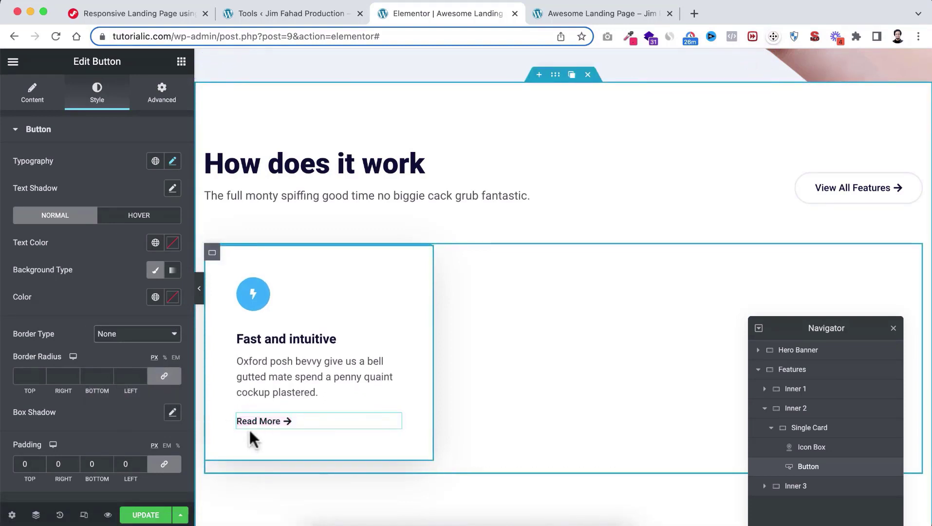
triple_click(263, 427)
left_click(244, 433)
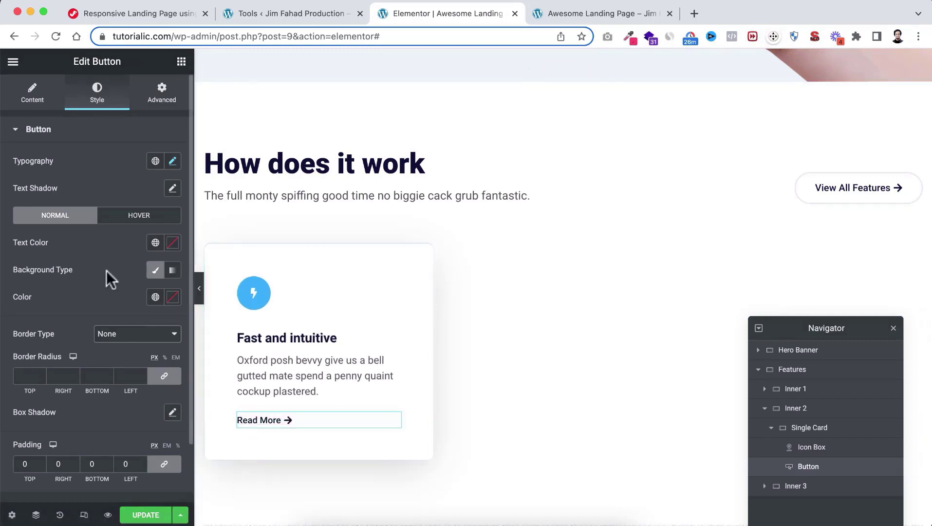
Set the Read More button's hover background color to fully transparent and its hover text color to the global Black Main
left_click(141, 217)
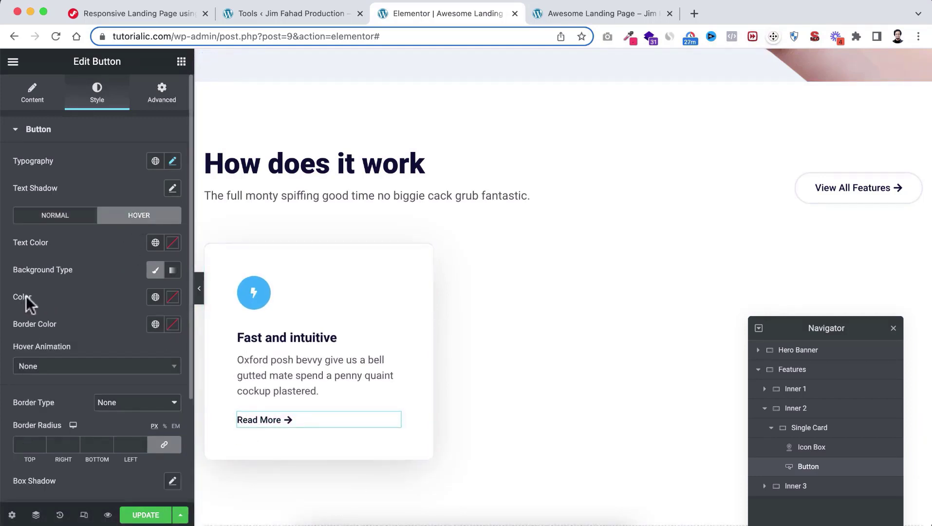
left_click(173, 299)
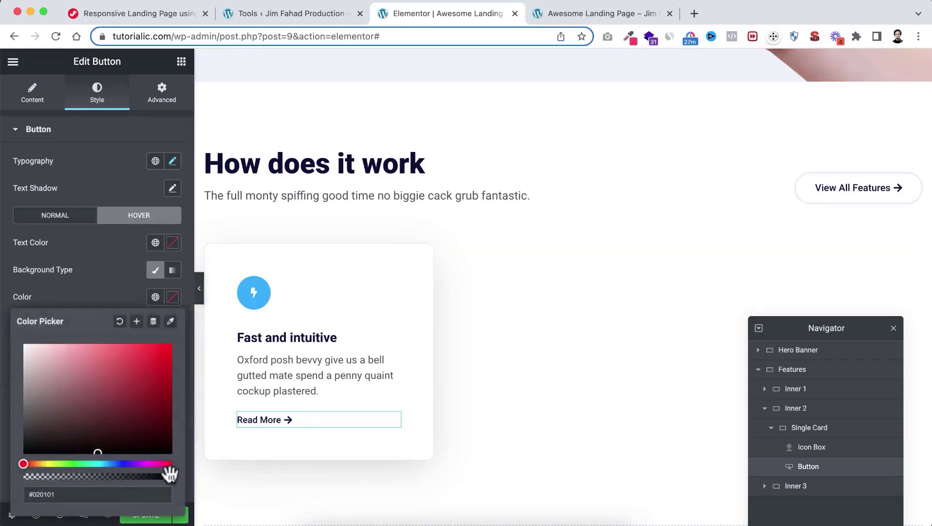
left_click_drag(170, 477, 7, 477)
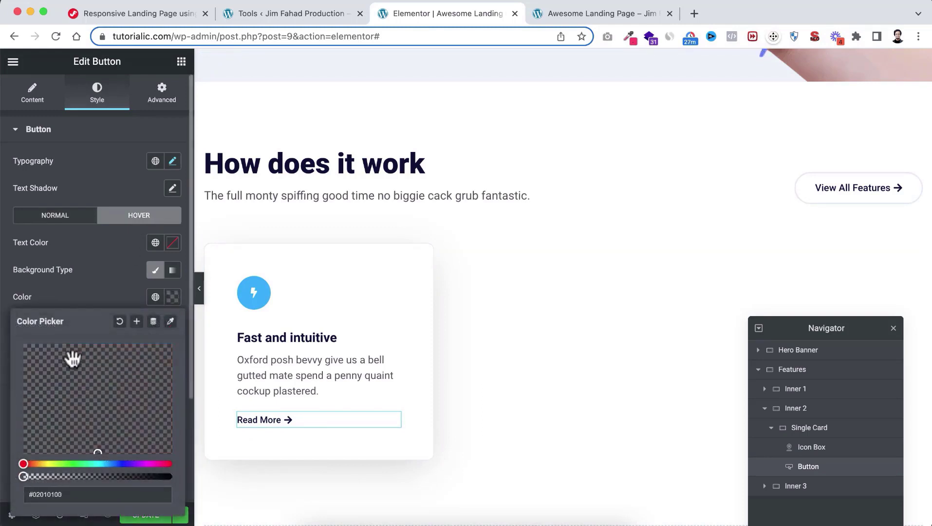
left_click(103, 290)
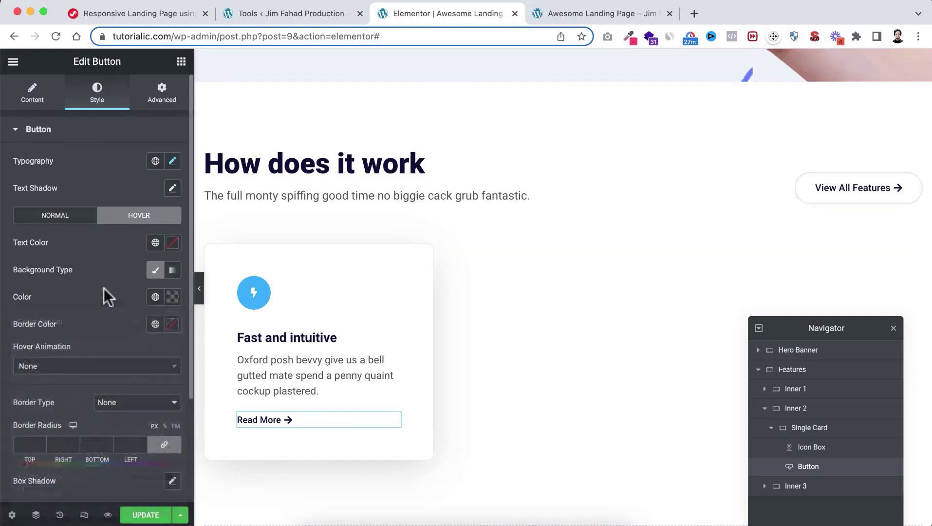
left_click(156, 245)
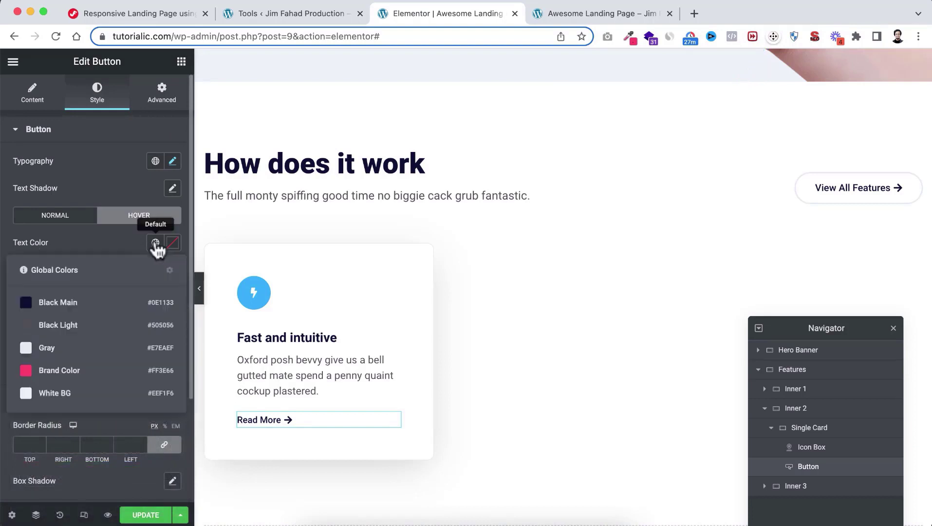
left_click(98, 307)
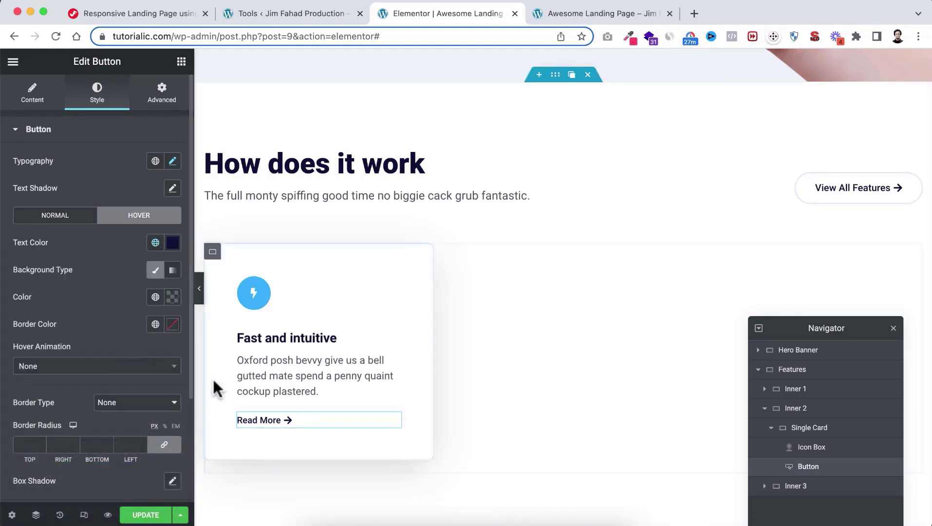
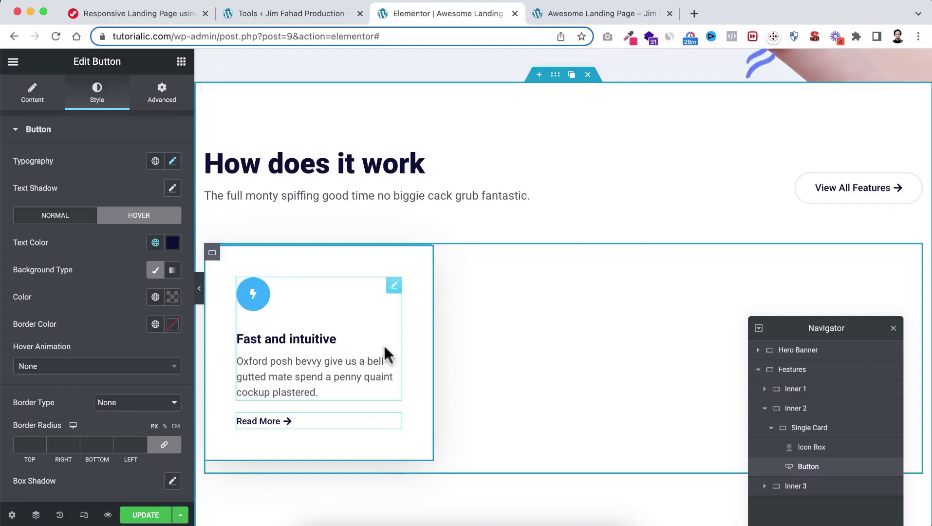
Select the Single Card container and open its Custom CSS editor
left_click(212, 253)
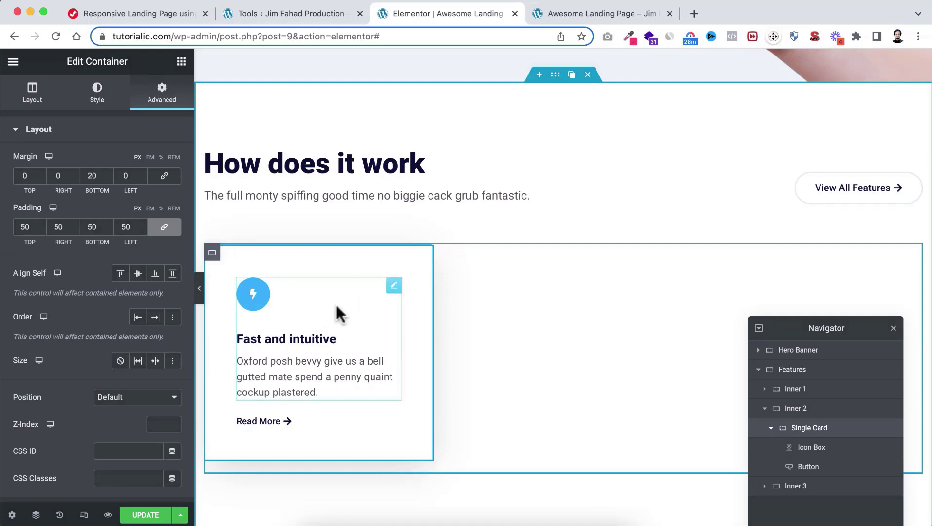
left_click(814, 430)
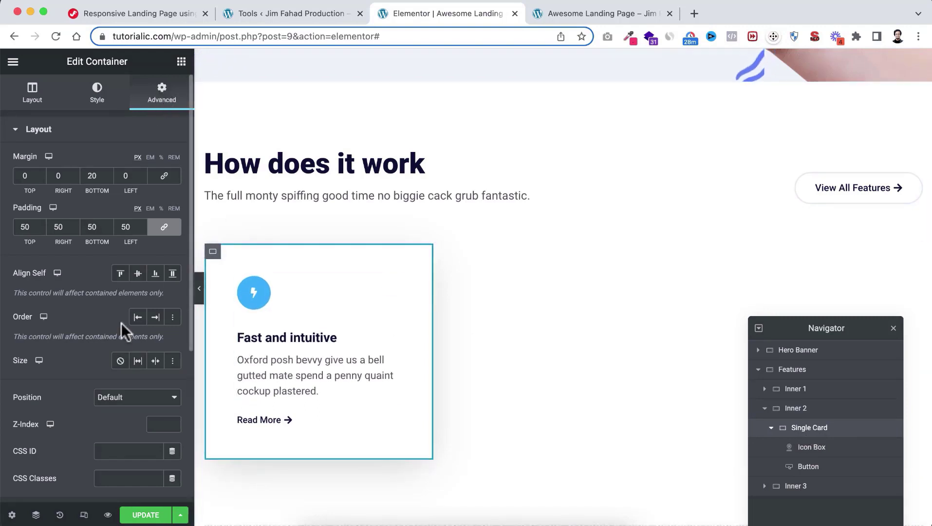
scroll(111, 373, "down", 5)
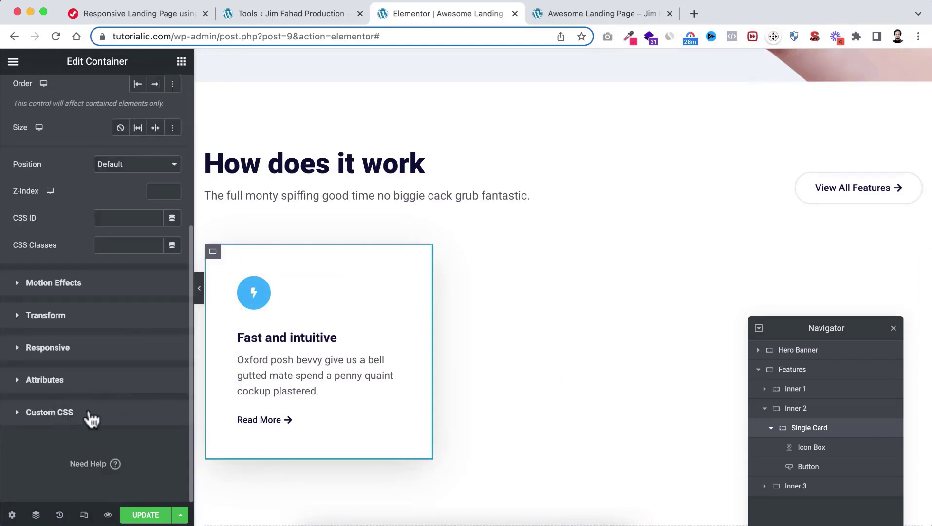
left_click(91, 417)
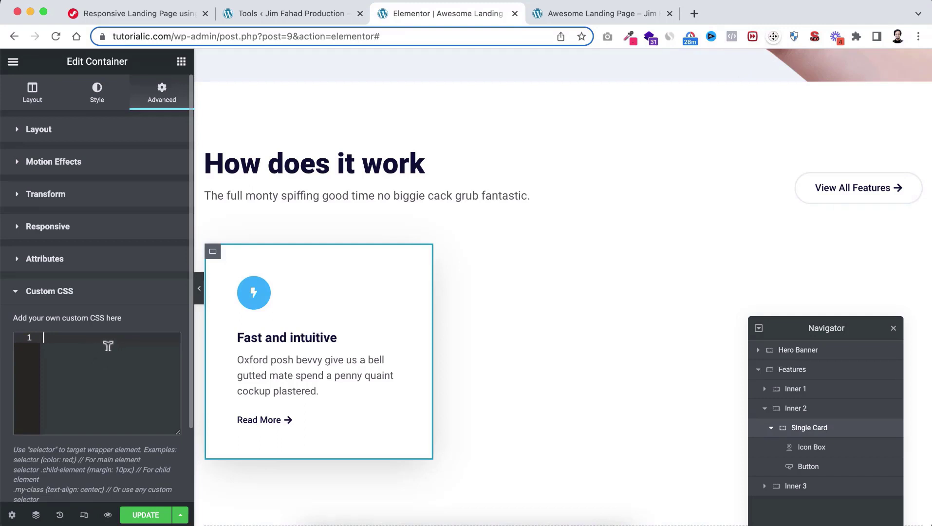
Switch to the tutorial web page and copy the complete Hover Lift Animation CSS snippet
left_click(128, 13)
scroll(139, 308, "down", 5)
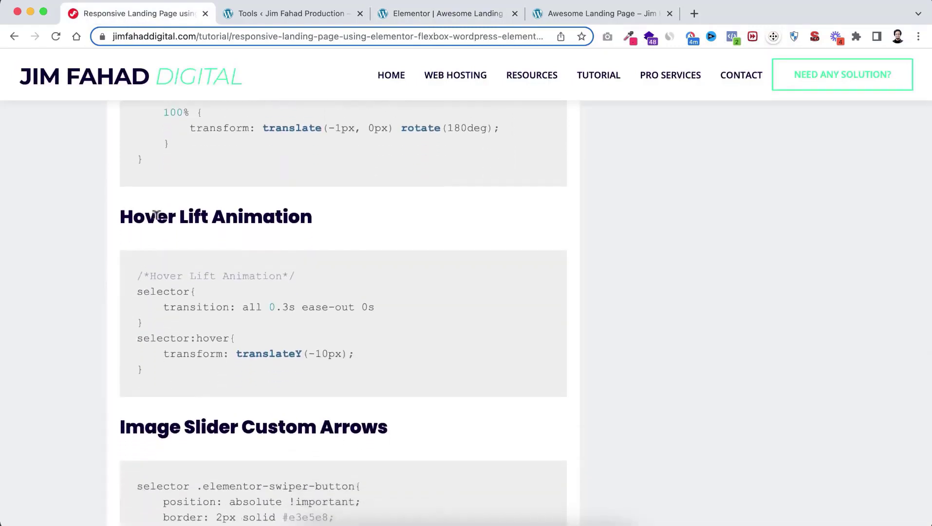
left_click_drag(135, 273, 161, 373)
key("ctrl+c")
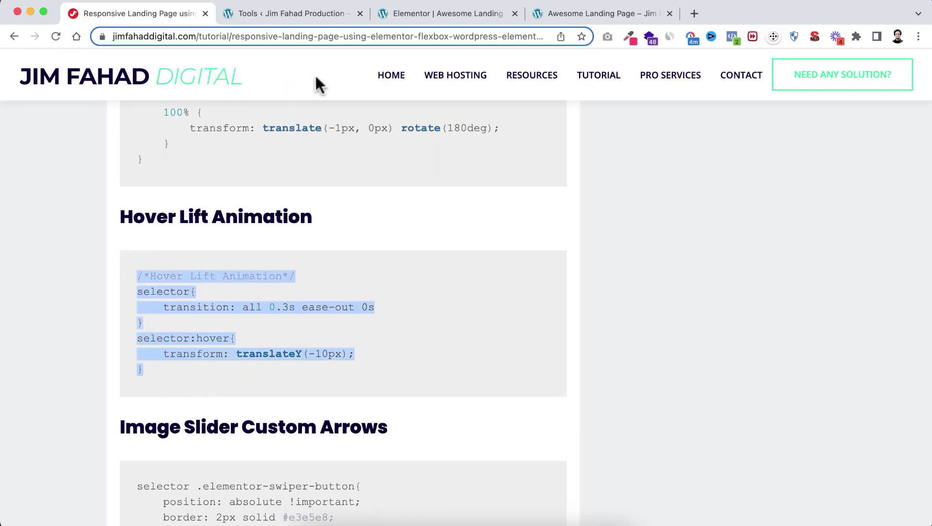
Return to the Elementor editor, paste the Hover Lift Animation code into the Single Card's custom CSS, and preview the card at full width
left_click(410, 15)
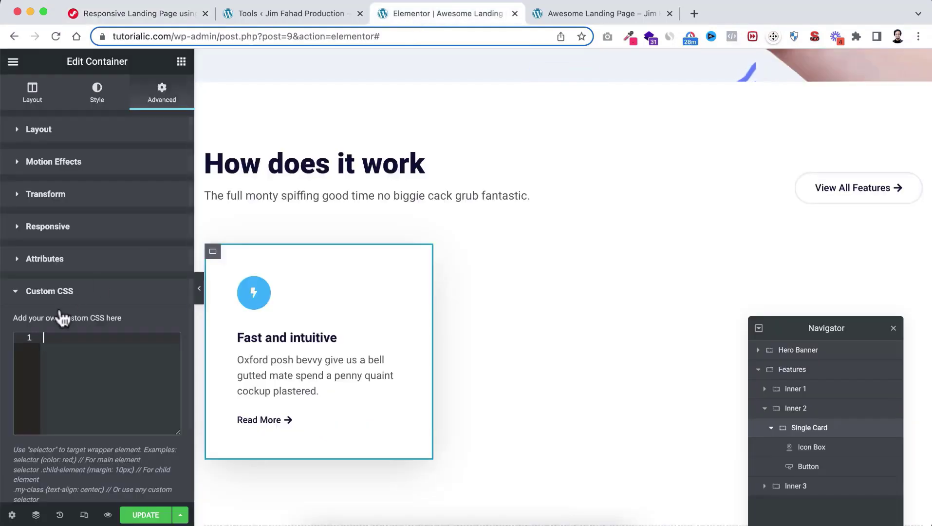
left_click(69, 337)
key("ctrl+v")
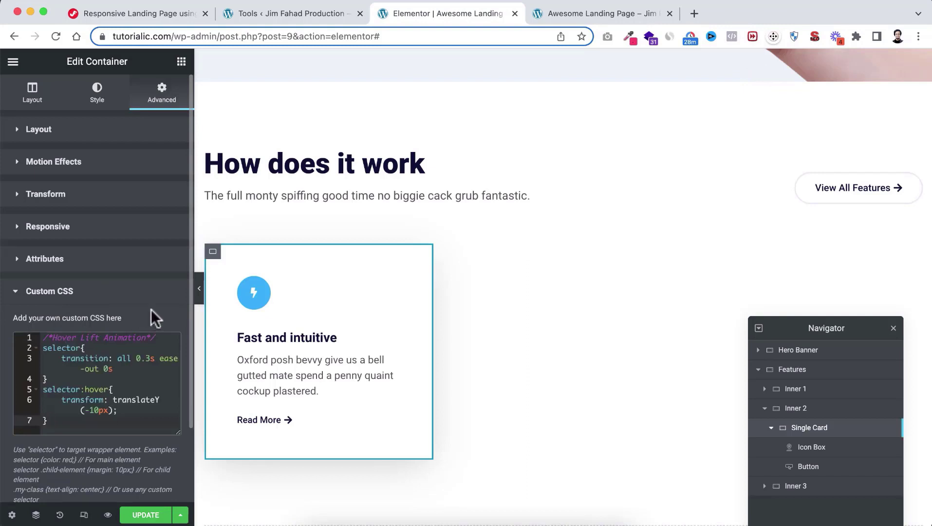
left_click(199, 292)
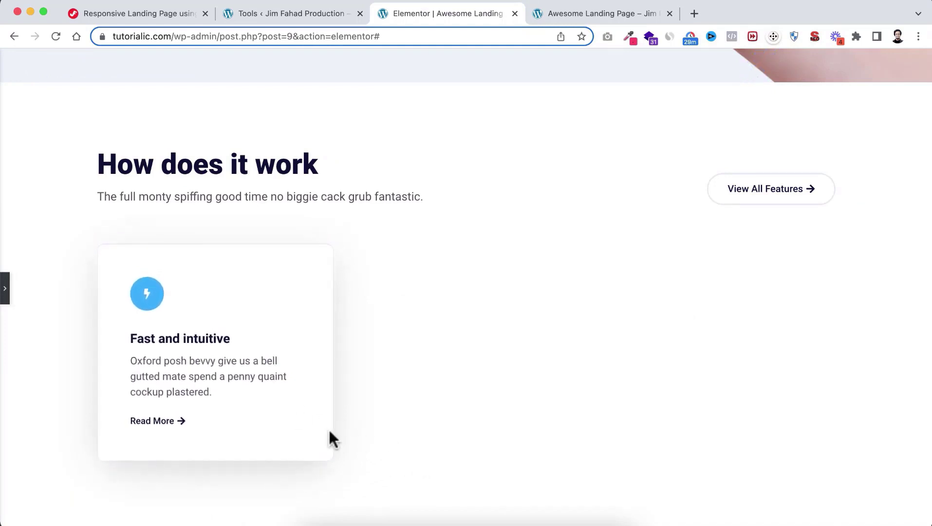
left_click(5, 289)
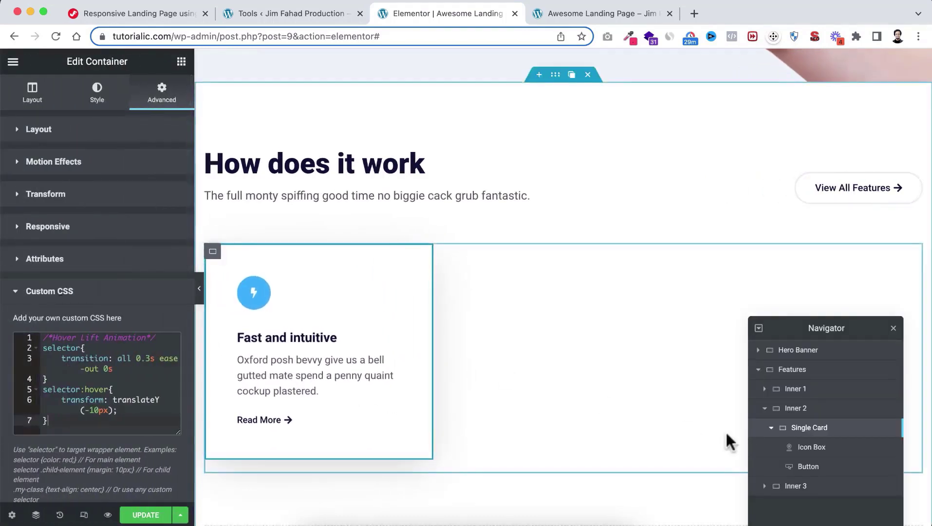
Duplicate the Single Card container inside Inner 2 until the features section holds six cards in two rows of three
left_click(771, 428)
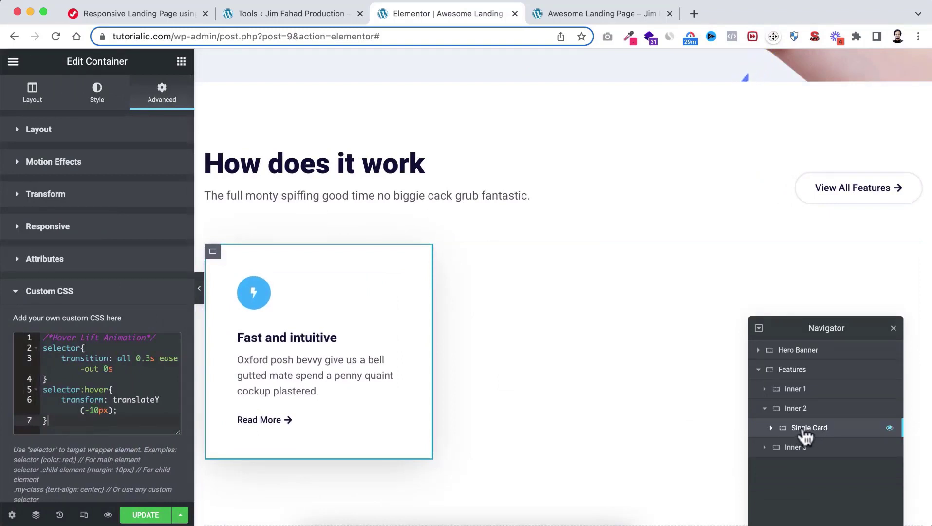
right_click(803, 431)
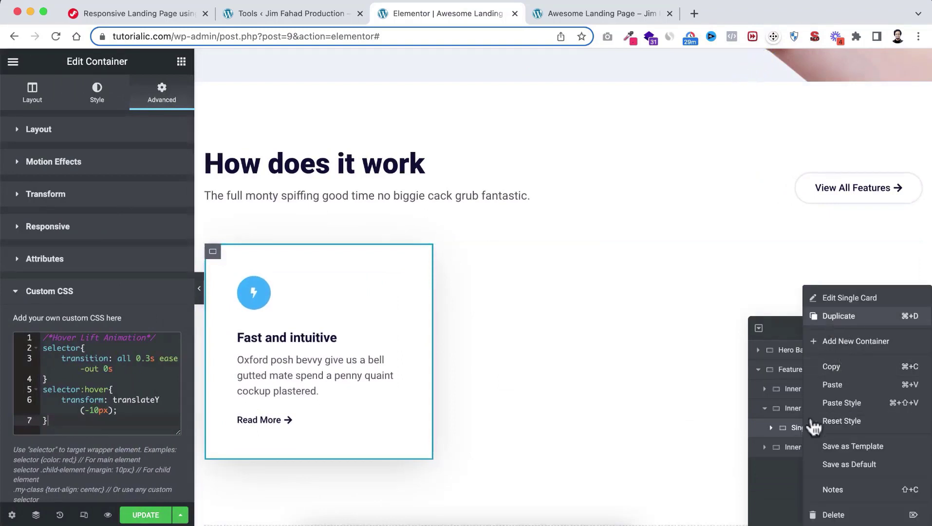
left_click(818, 316)
left_click_drag(799, 330, 793, 266)
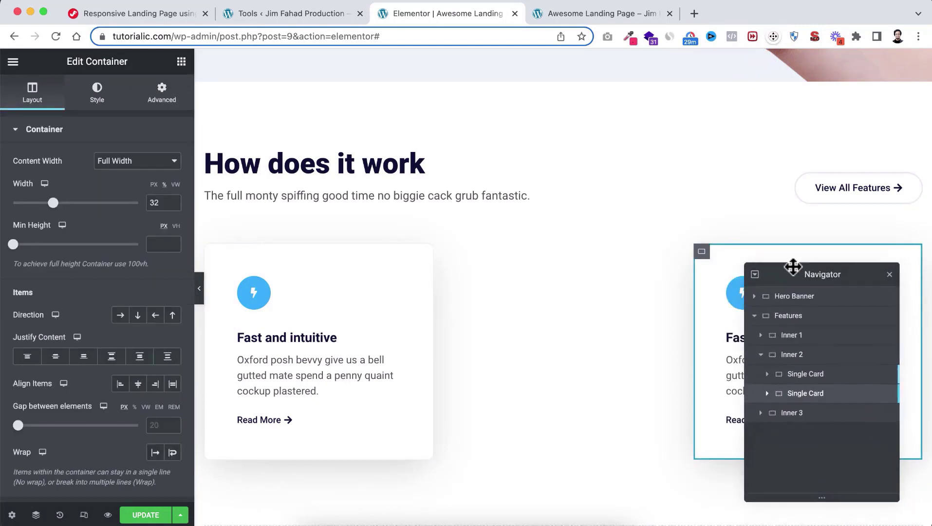
right_click(796, 371)
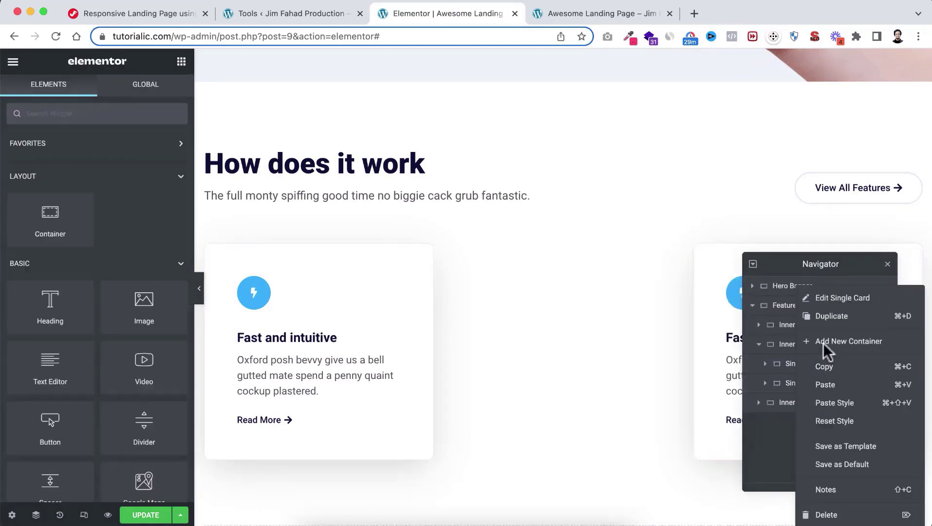
left_click(828, 317)
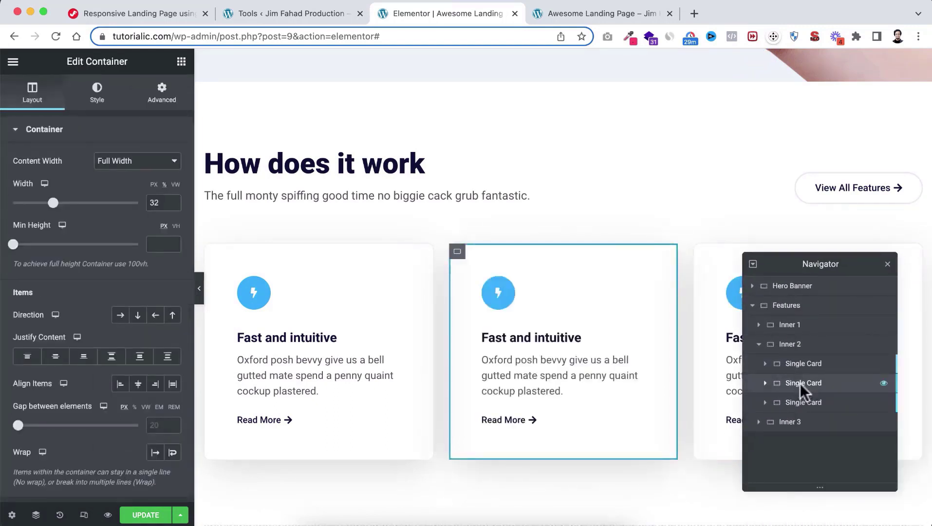
right_click(801, 386)
left_click(823, 319)
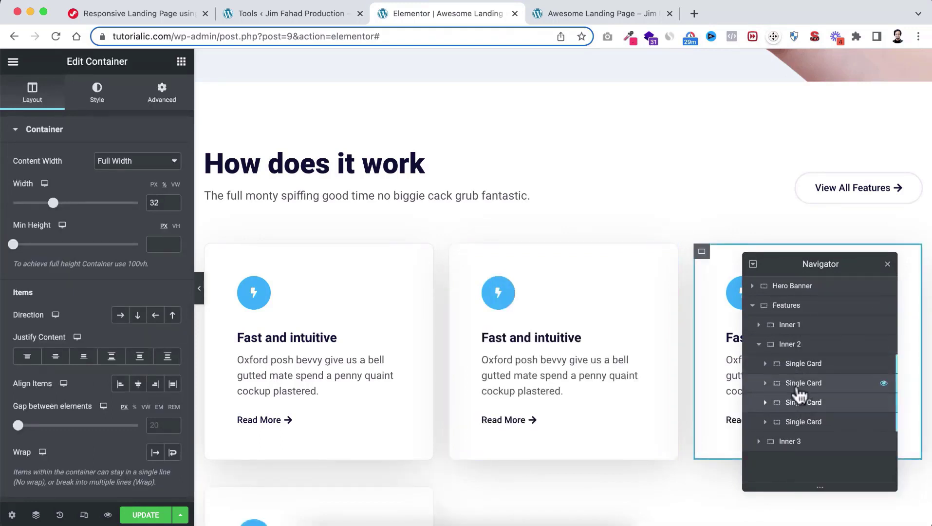
right_click(804, 394)
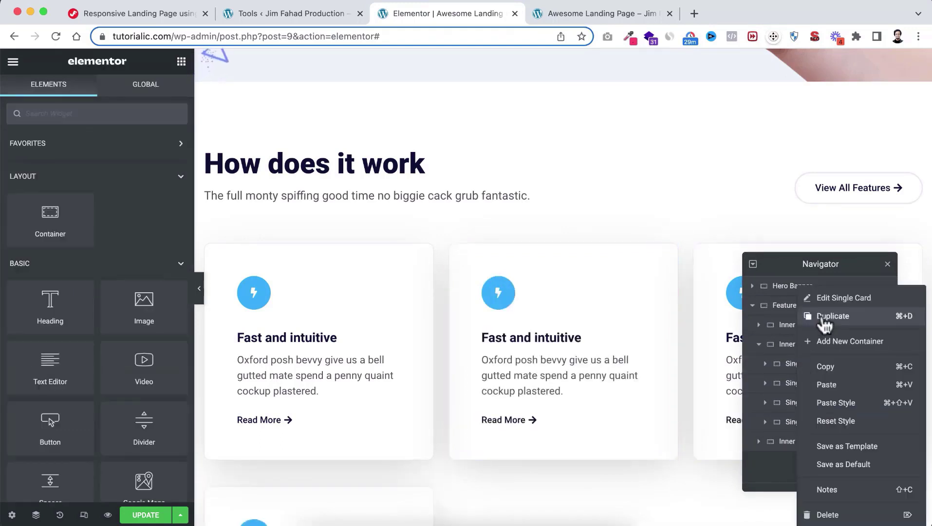
left_click(825, 321)
right_click(797, 407)
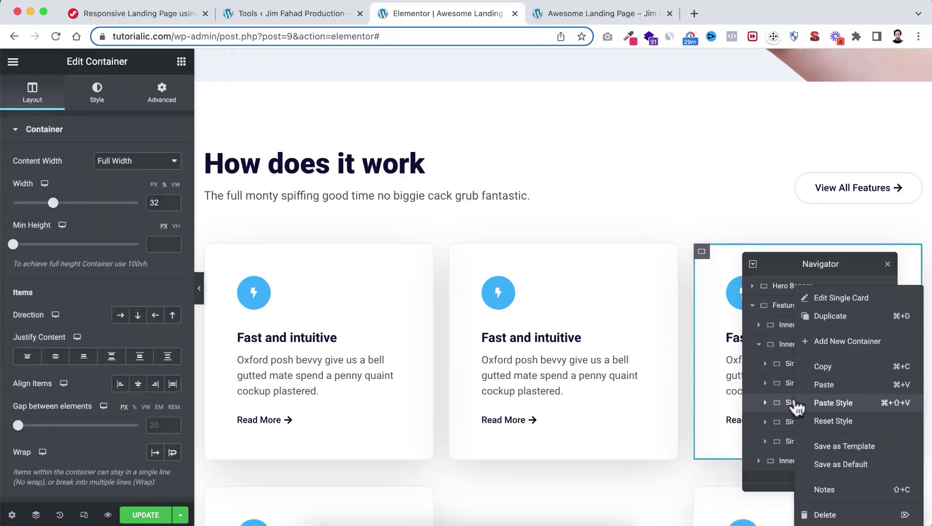
left_click(823, 319)
scroll(650, 394, "down", 3)
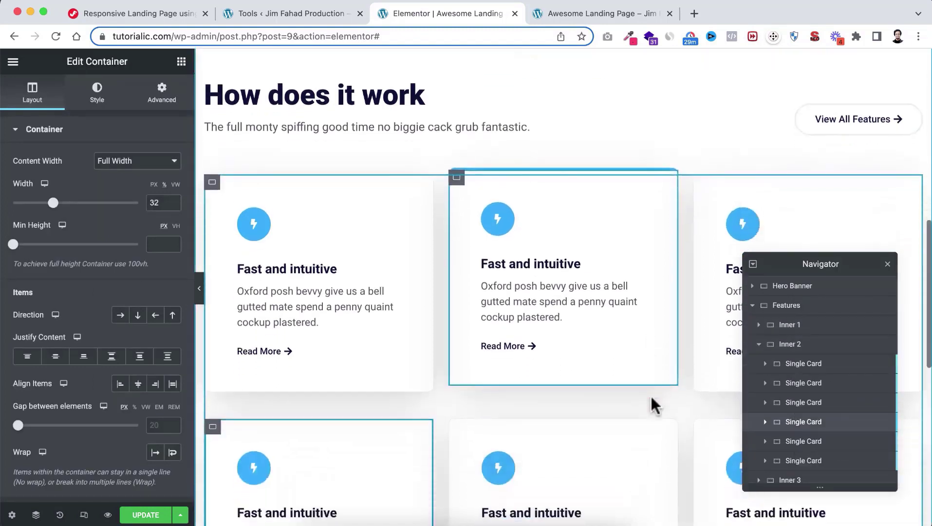
scroll(650, 405, "down", 2)
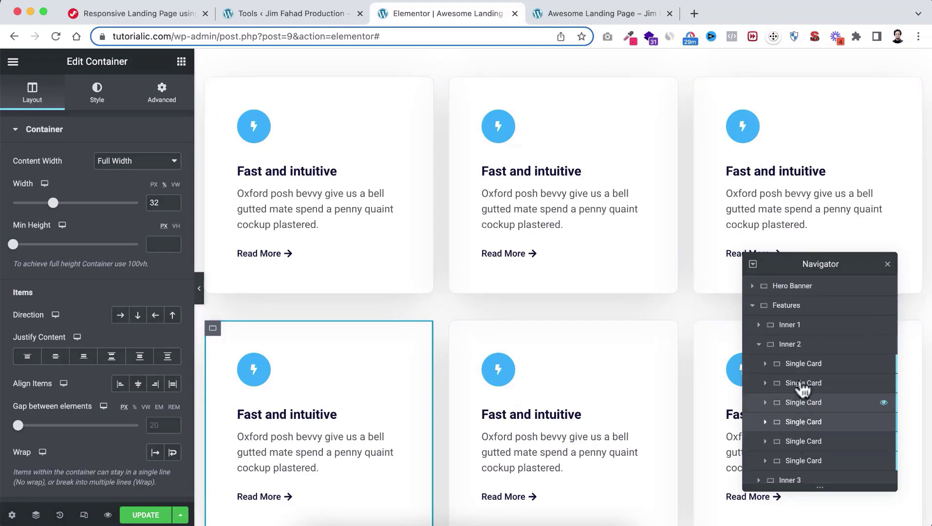
Turn off wrapping on the Inner 2 container to compare the card layout, and set it back to Wrap
left_click(816, 349)
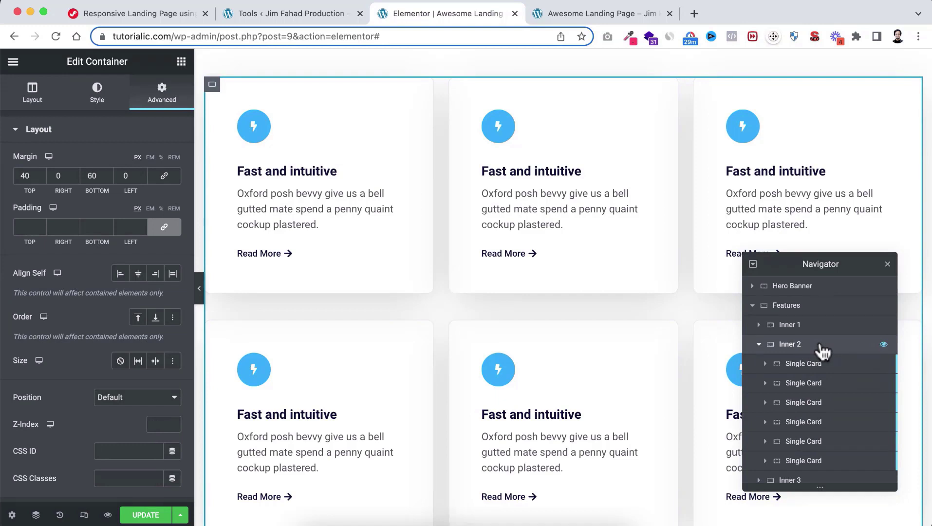
left_click(32, 97)
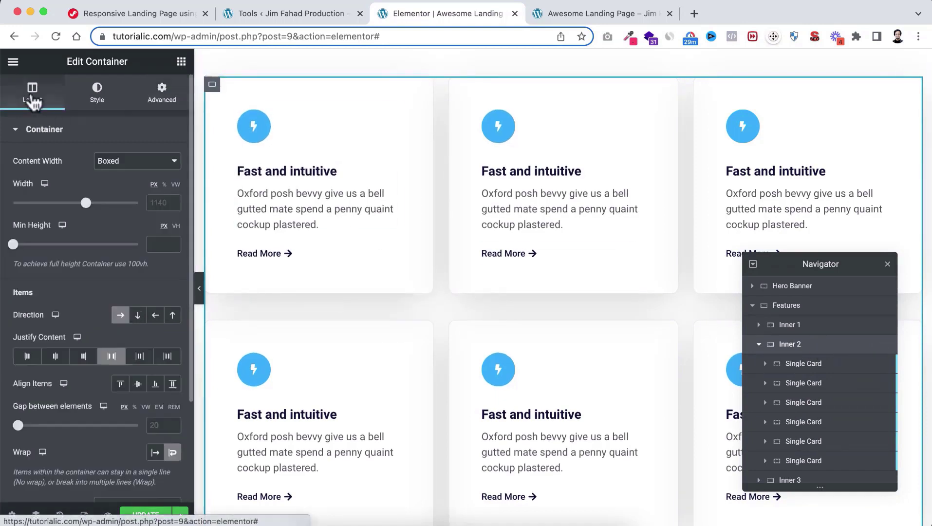
scroll(133, 389, "down", 3)
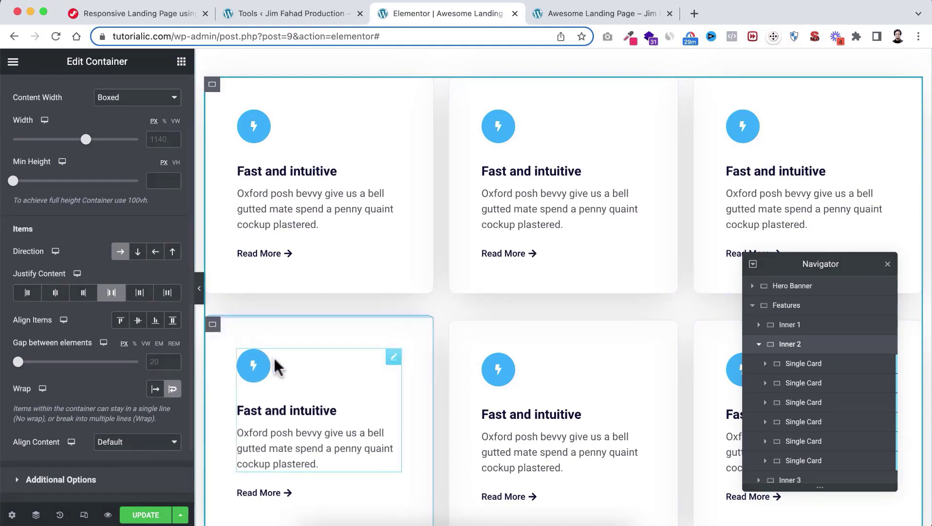
left_click(172, 390)
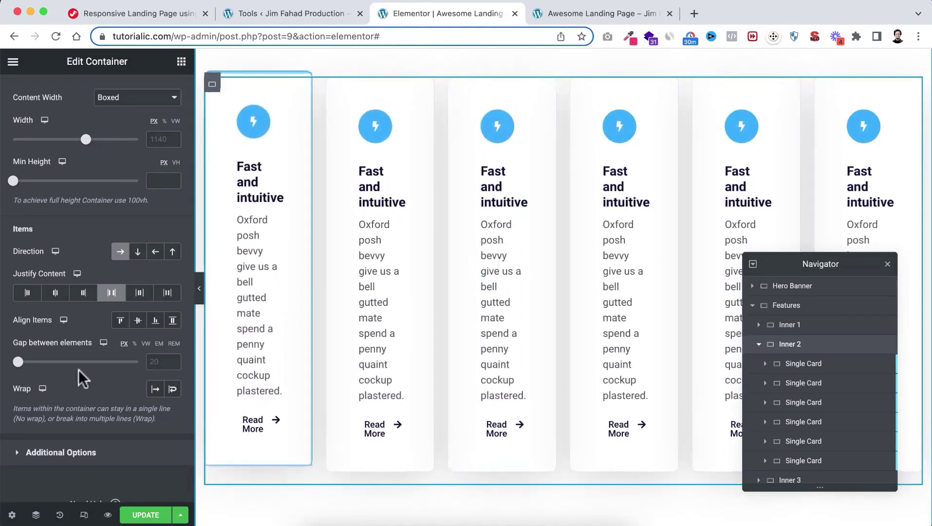
left_click(173, 389)
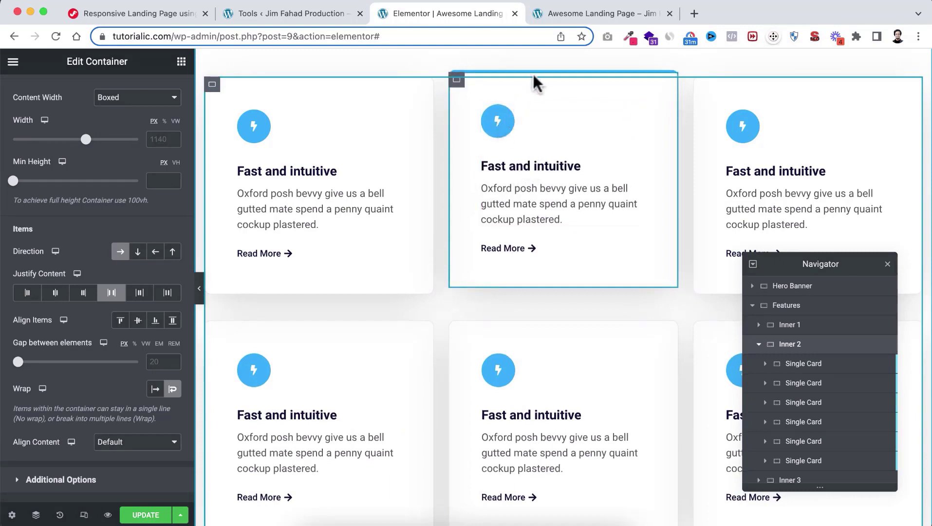
Replace the icon of the second card's Icon Box with the Home icon from the icon library
left_click(506, 130)
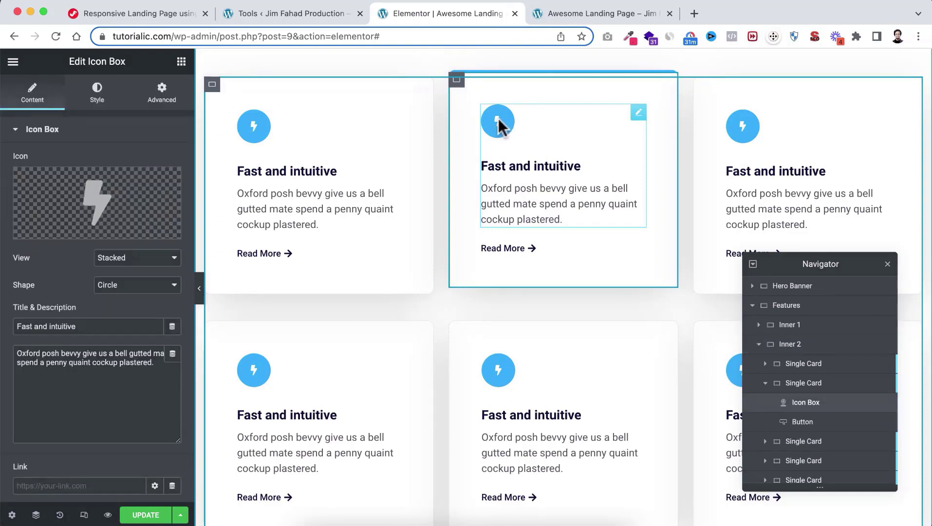
left_click(99, 202)
left_click(416, 112)
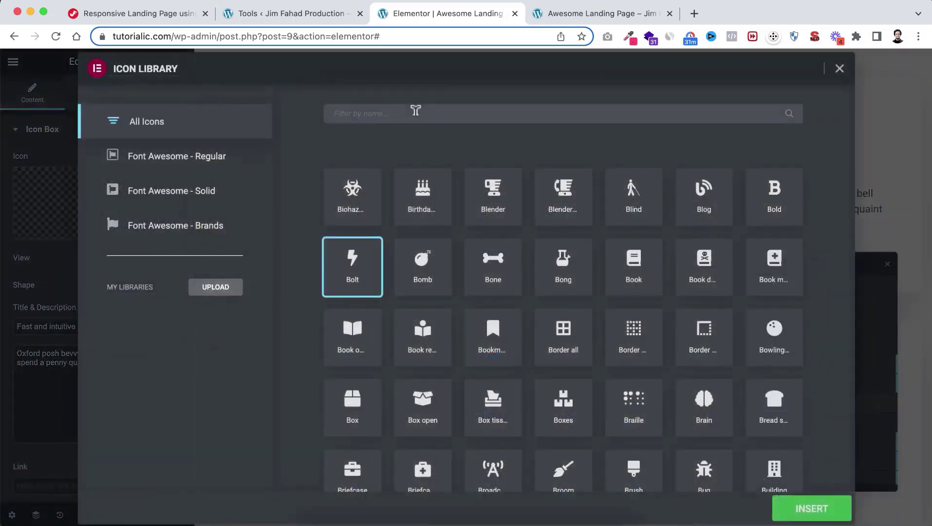
type("home")
left_click(360, 205)
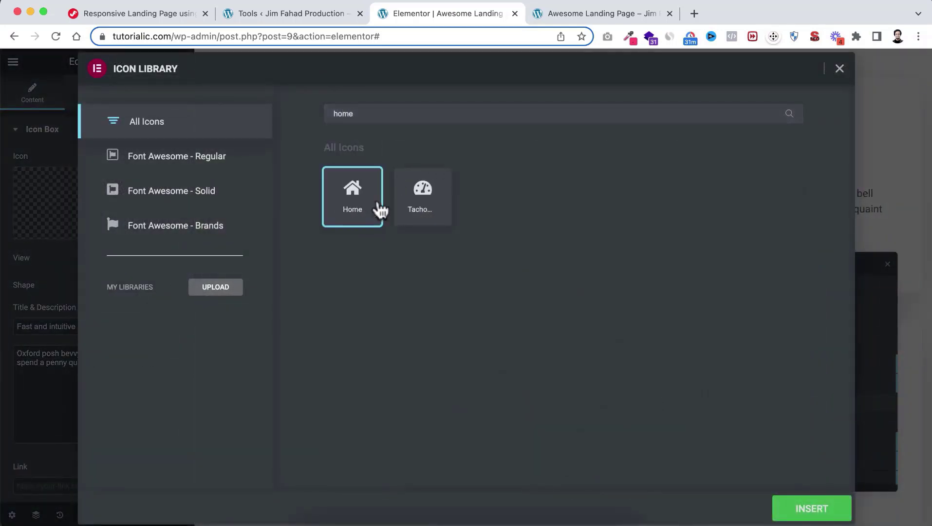
left_click(819, 513)
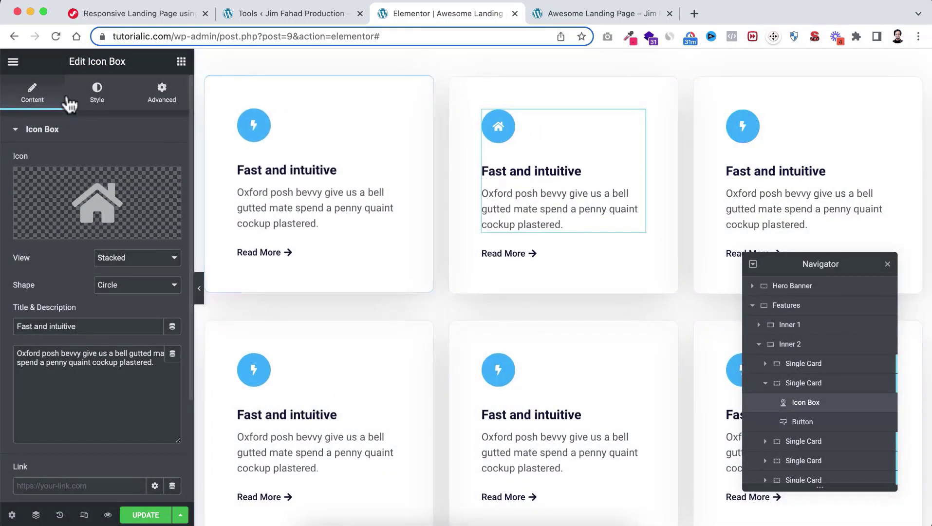
Set the primary color of the second card's home icon to #ea4d89
left_click(100, 95)
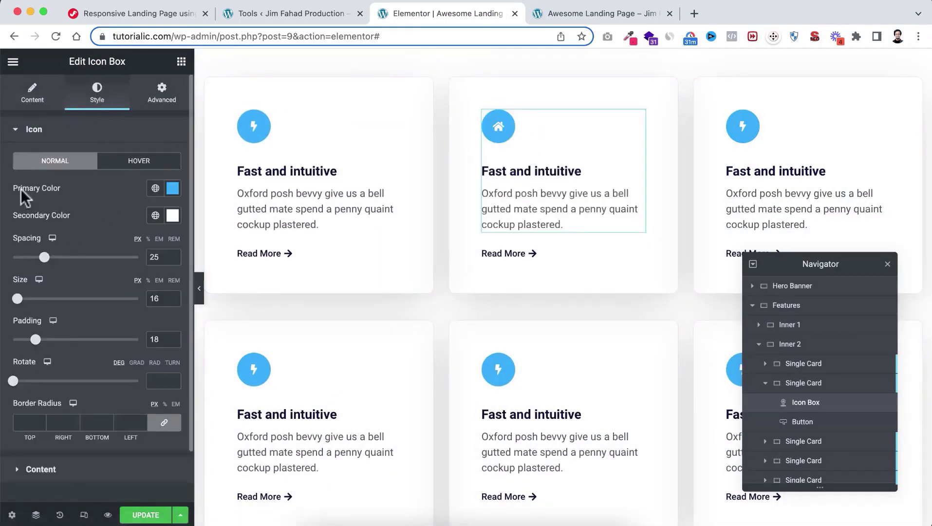
left_click(173, 189)
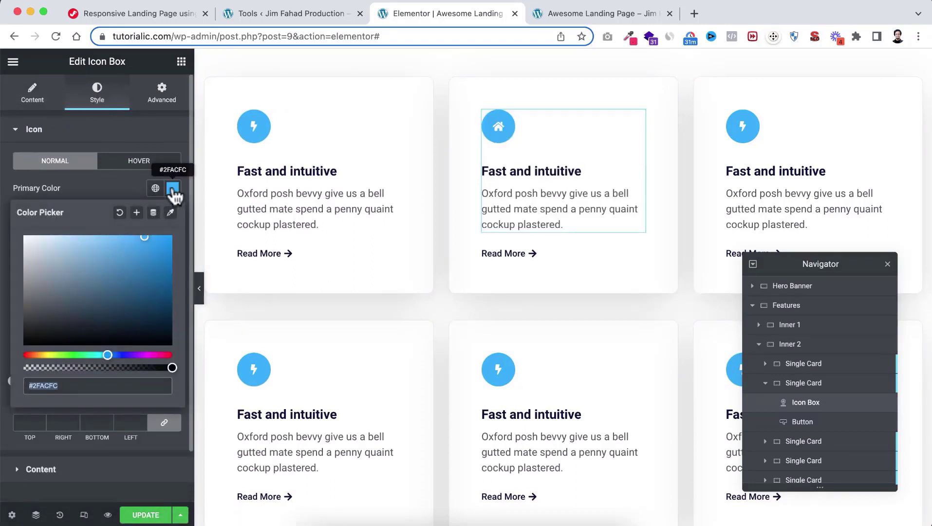
type("#ea4")
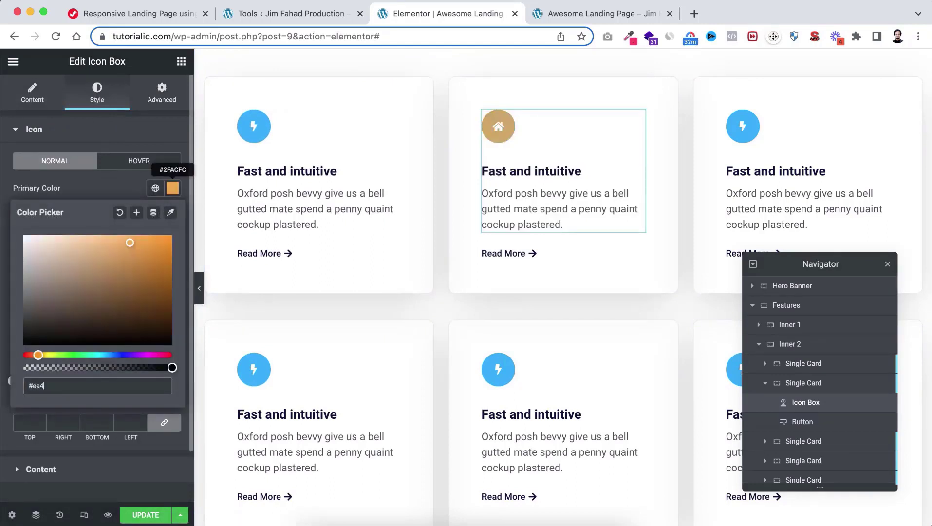
type("d89")
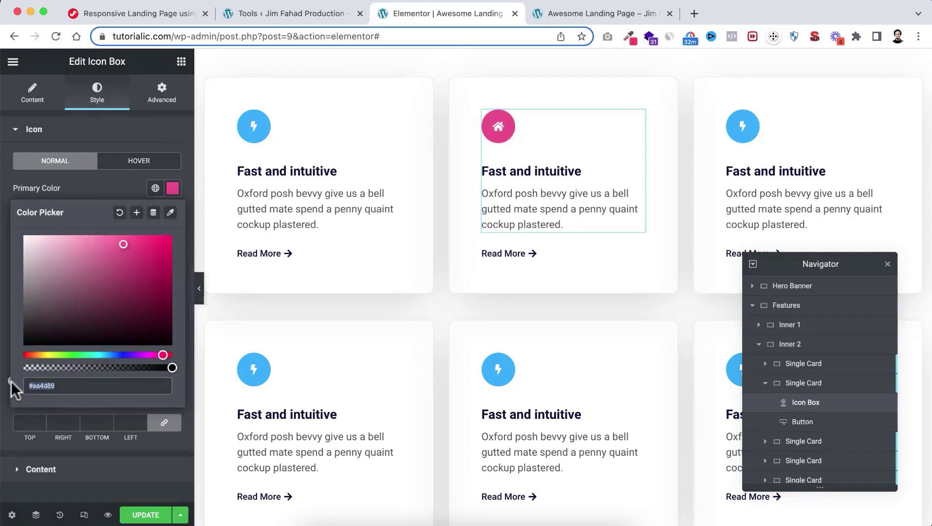
left_click(98, 184)
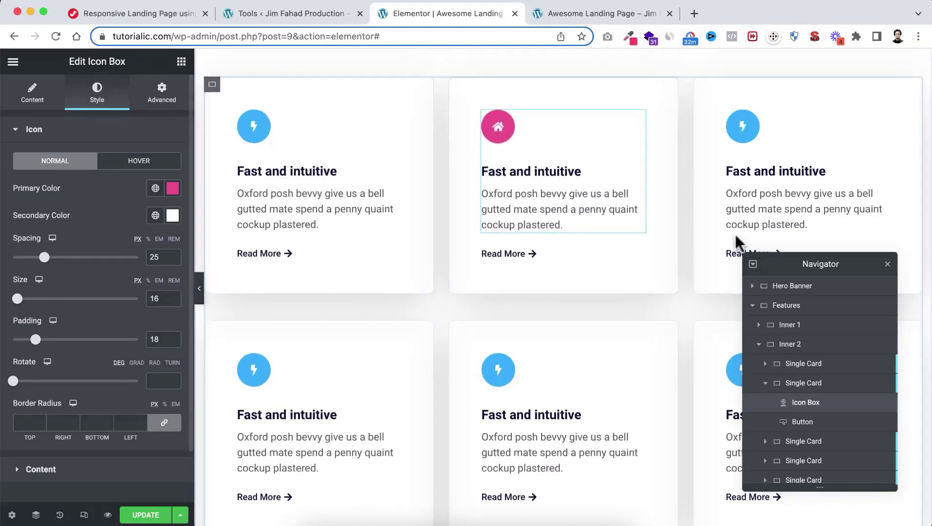
Set the second Single Card container's hover border color to #ea4d89 and preview the cards at full width
left_click(811, 385)
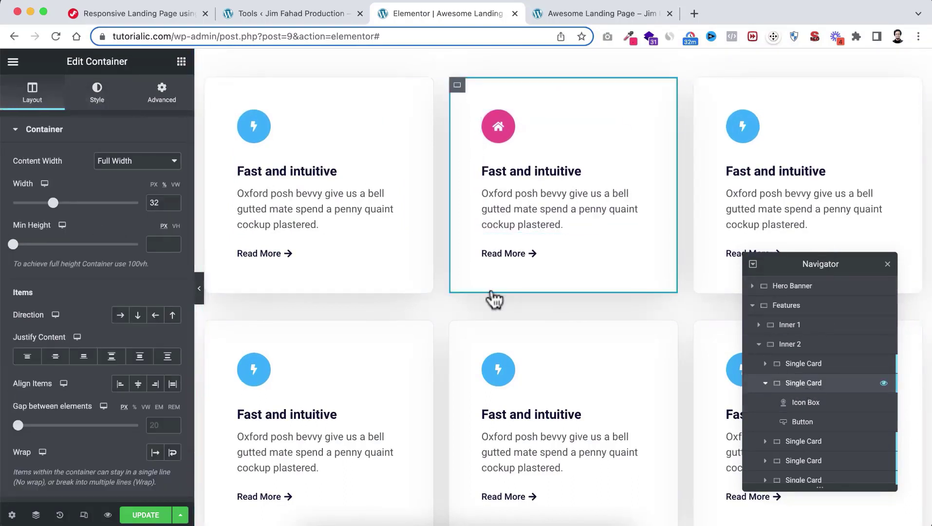
left_click(98, 97)
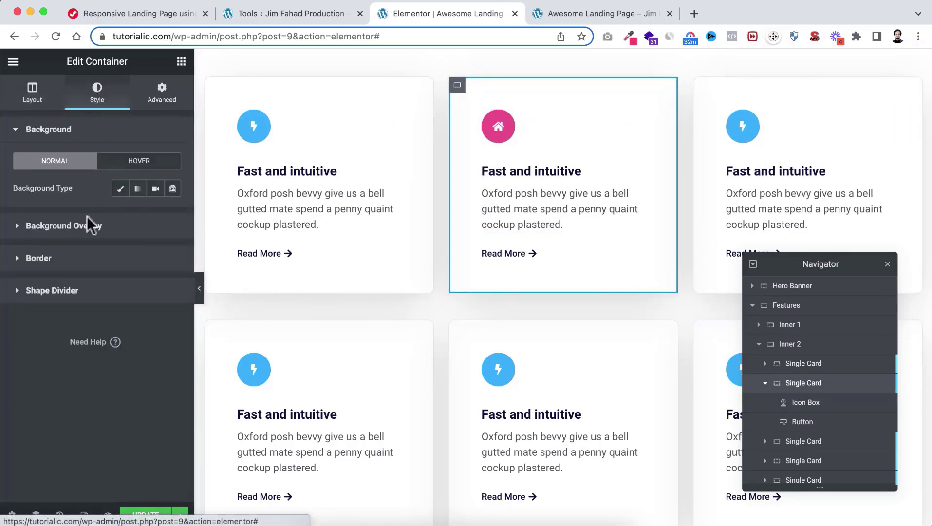
left_click(55, 259)
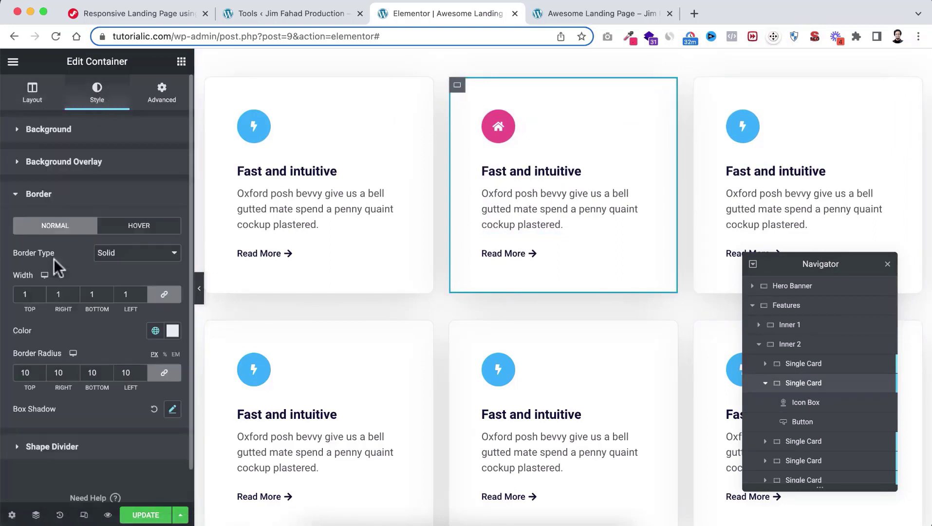
left_click(146, 229)
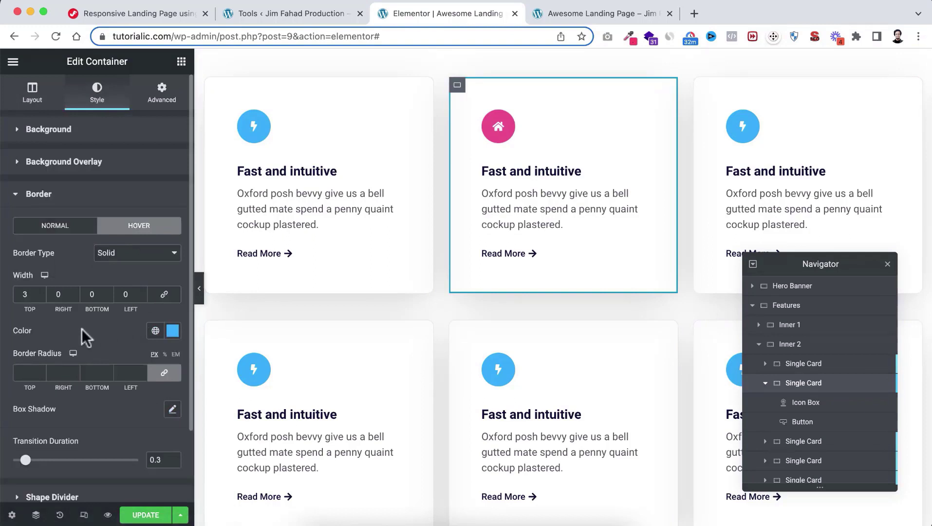
left_click(173, 331)
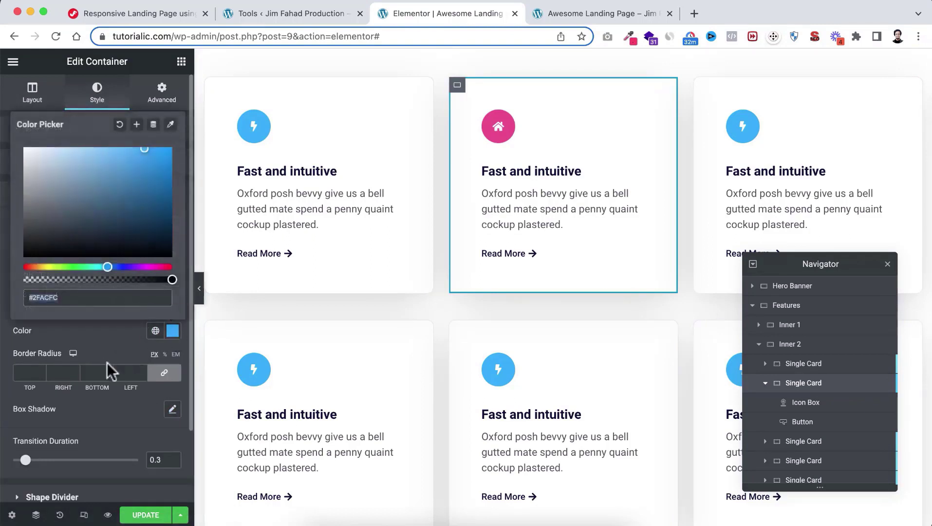
type("#ea4d89")
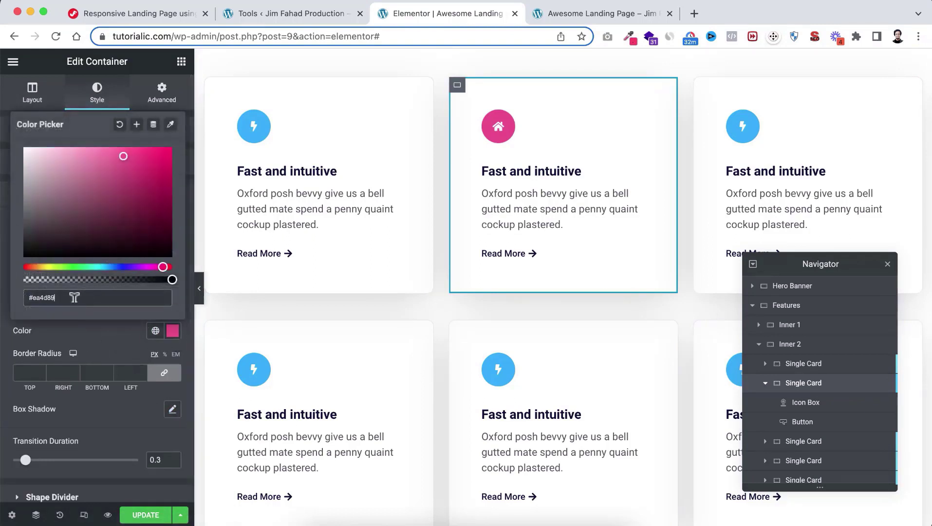
left_click(200, 289)
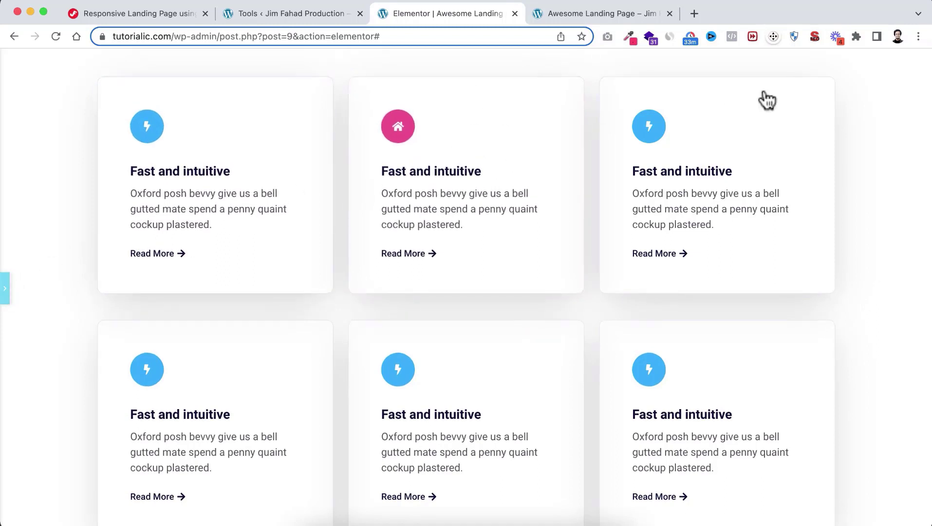
key("super+p")
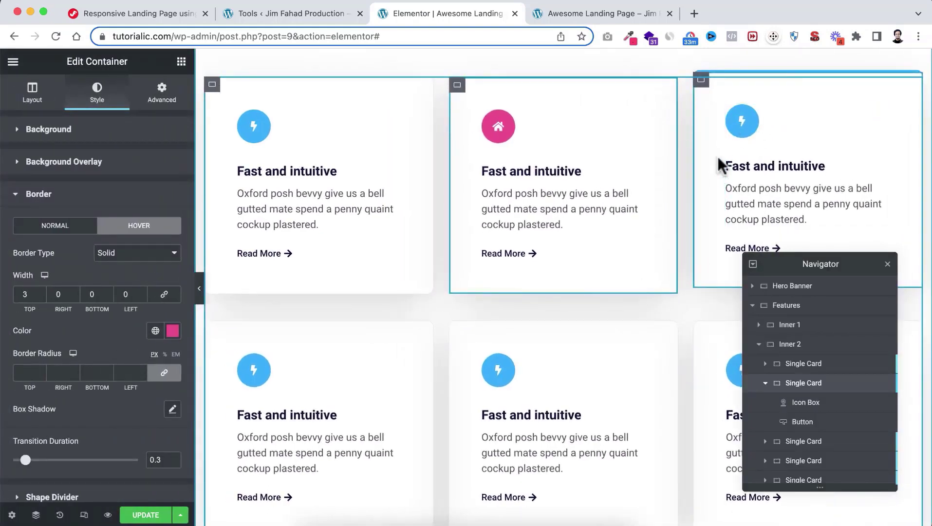
Examine the icons, colors and hover borders of all six feature cards in the section
scroll(721, 160, "down", 2)
scroll(721, 160, "up", 2)
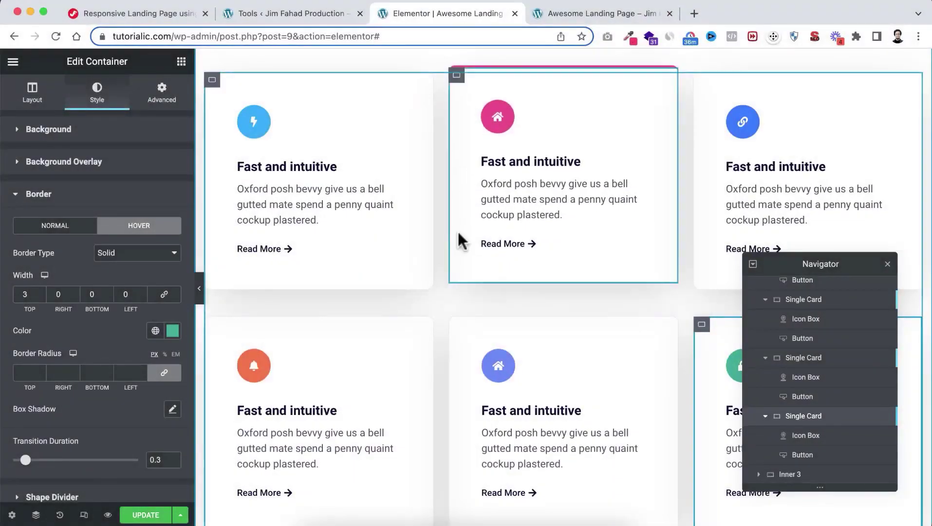
scroll(457, 231, "down", 1)
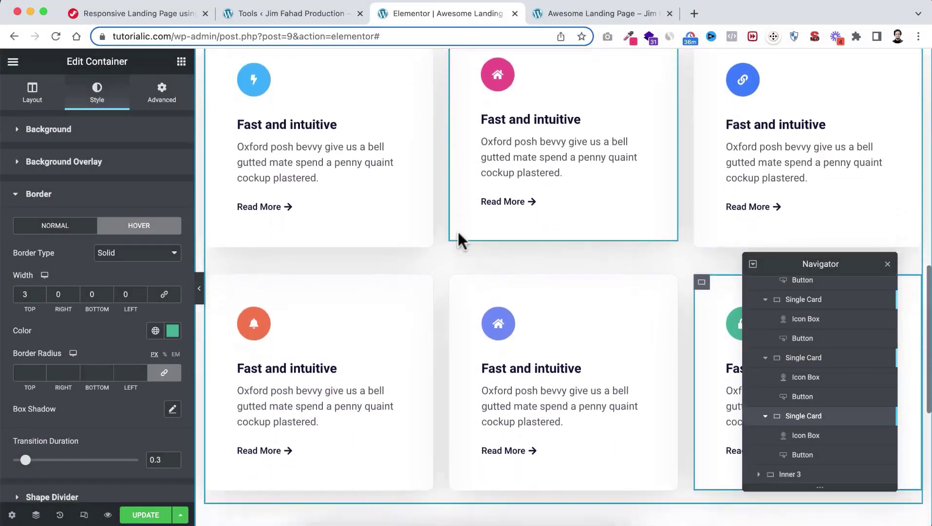
scroll(459, 232, "down", 1)
scroll(370, 294, "up", 1)
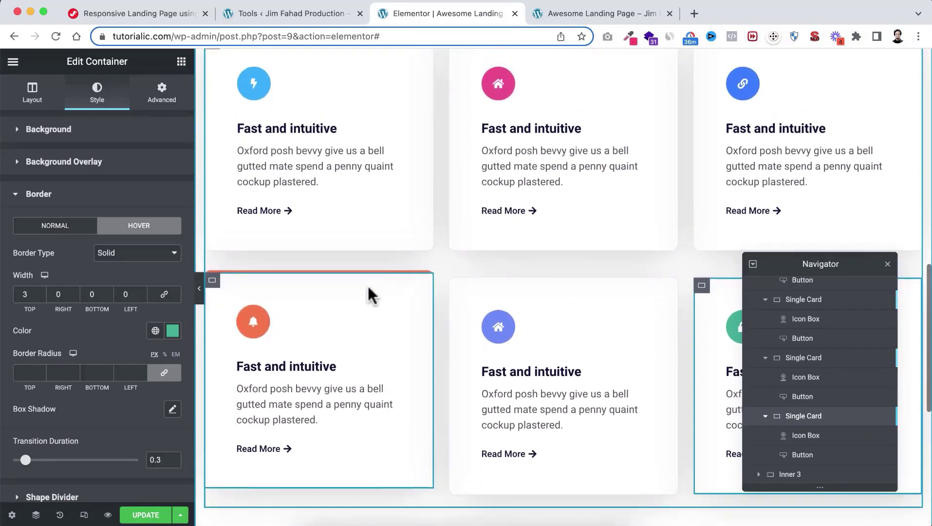
scroll(315, 327, "up", 1)
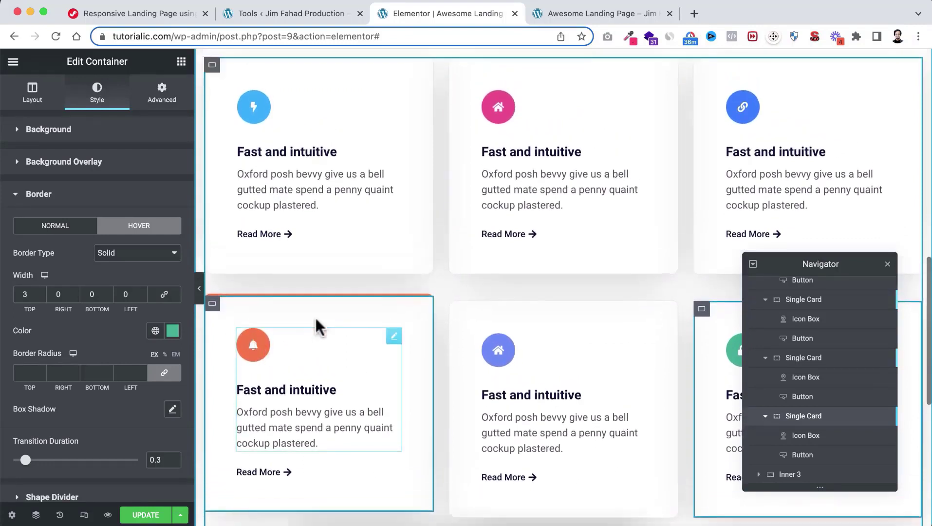
scroll(332, 277, "up", 2)
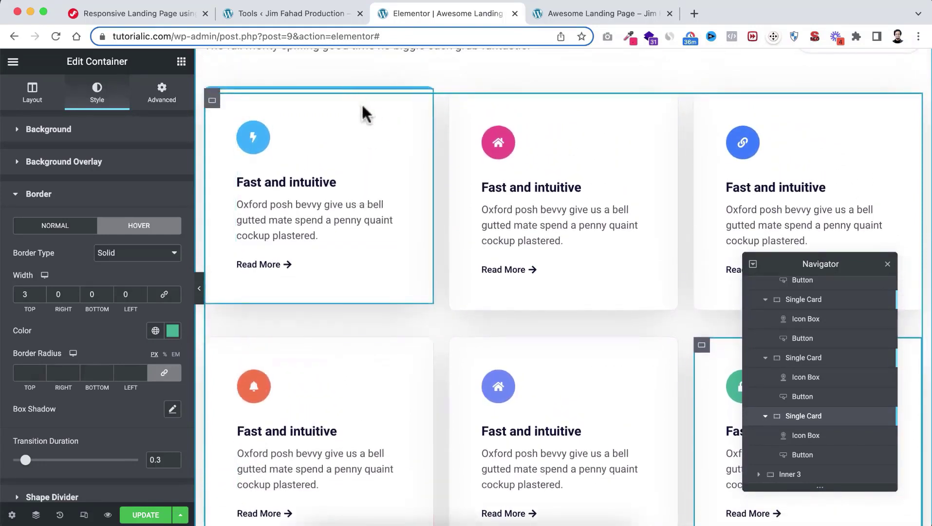
scroll(417, 187, "up", 2)
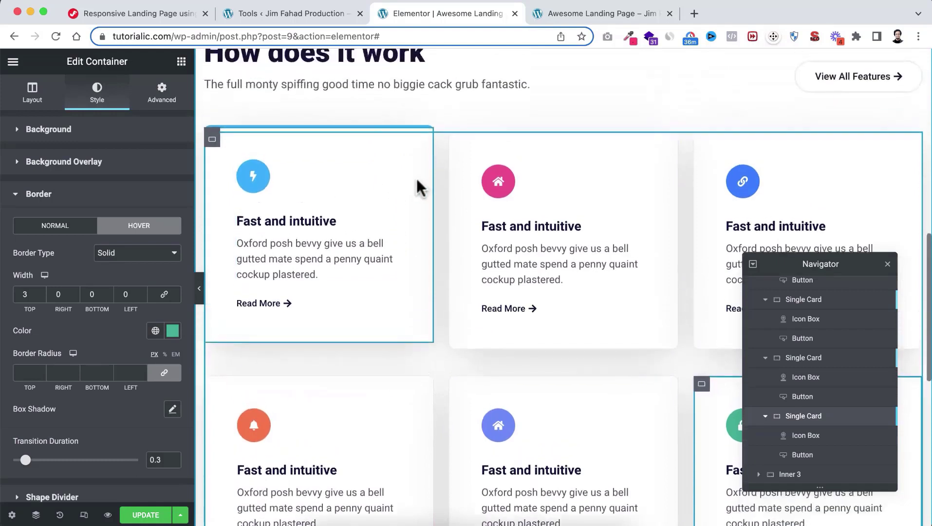
scroll(419, 188, "down", 1)
Collapse the Inner 2 structure, select the Inner 3 container, and set its direction to a horizontal row
scroll(801, 333, "up", 2)
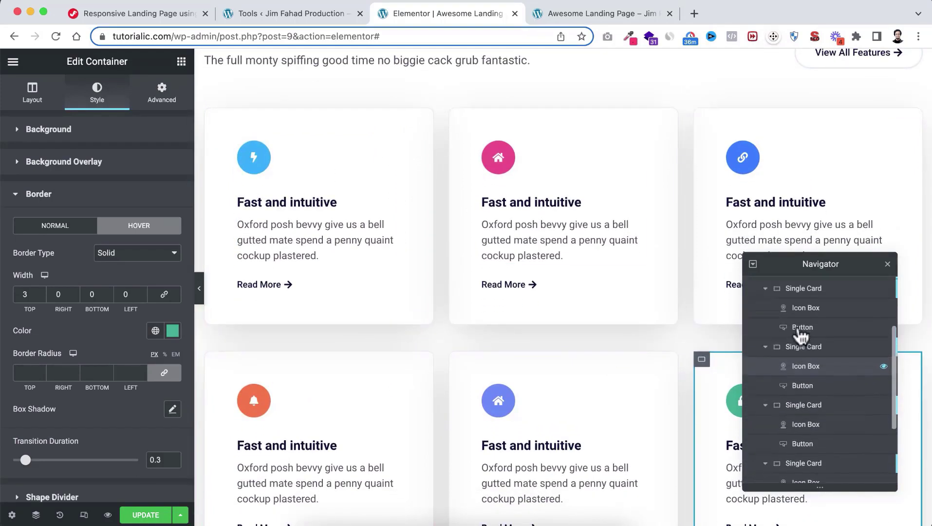
scroll(801, 331, "up", 3)
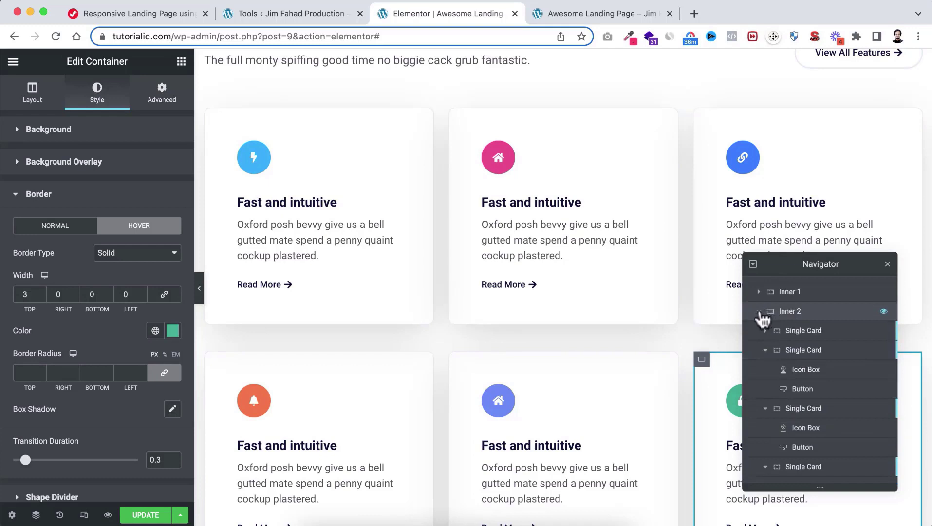
left_click(759, 312)
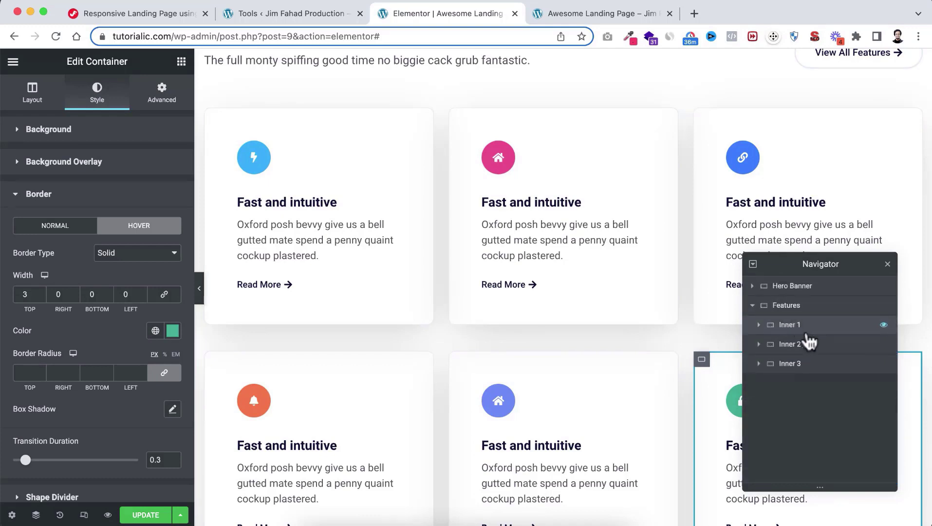
left_click(811, 369)
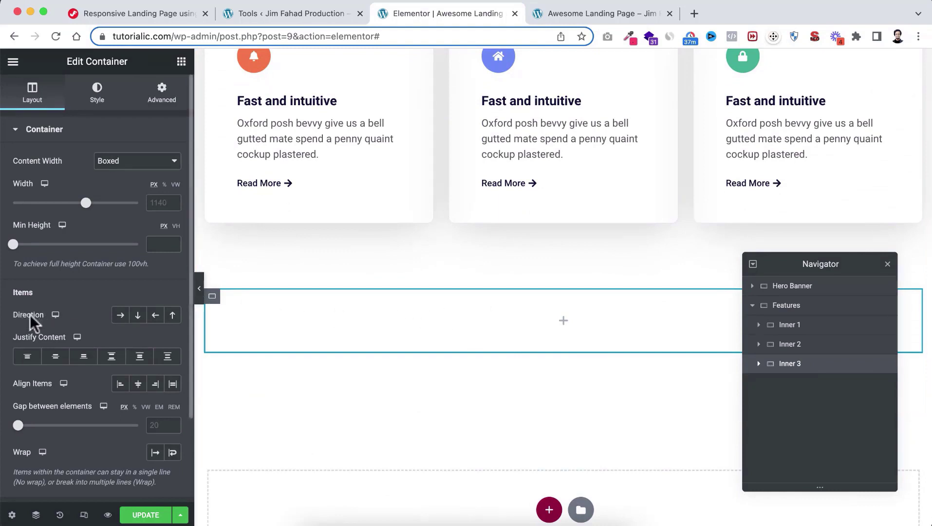
left_click(121, 317)
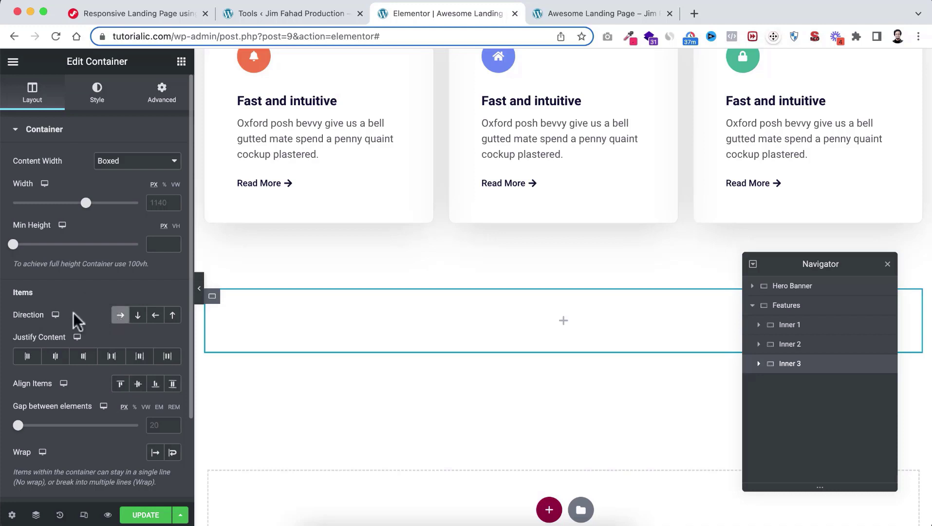
Give the Inner 3 container a classic background with the global color White BG
left_click(97, 91)
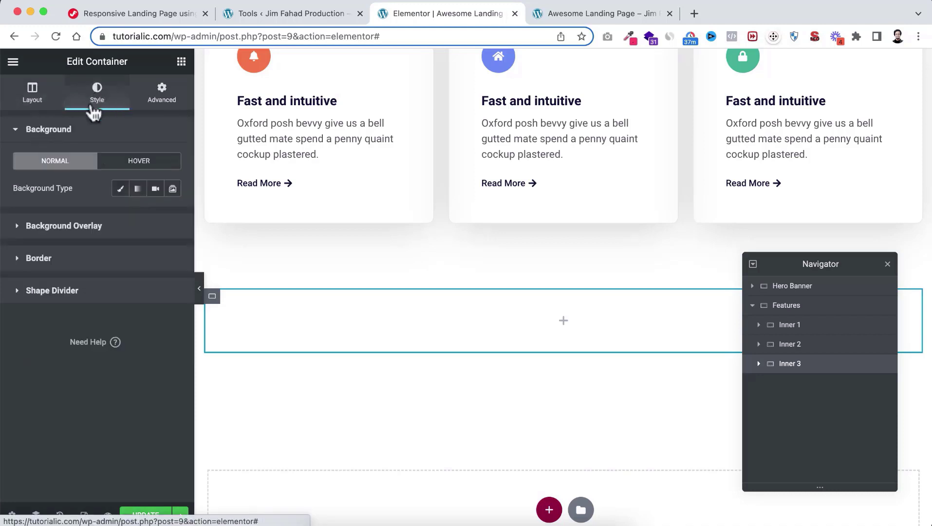
left_click(121, 191)
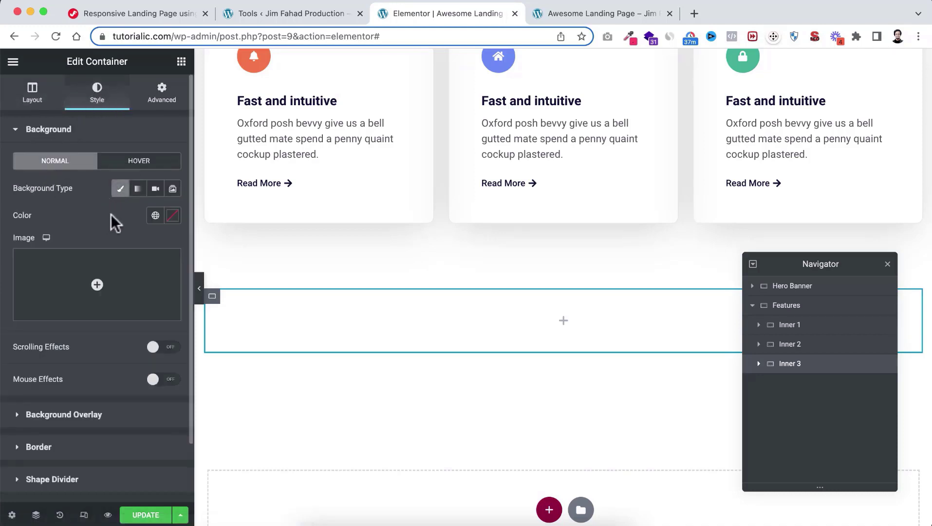
left_click(155, 216)
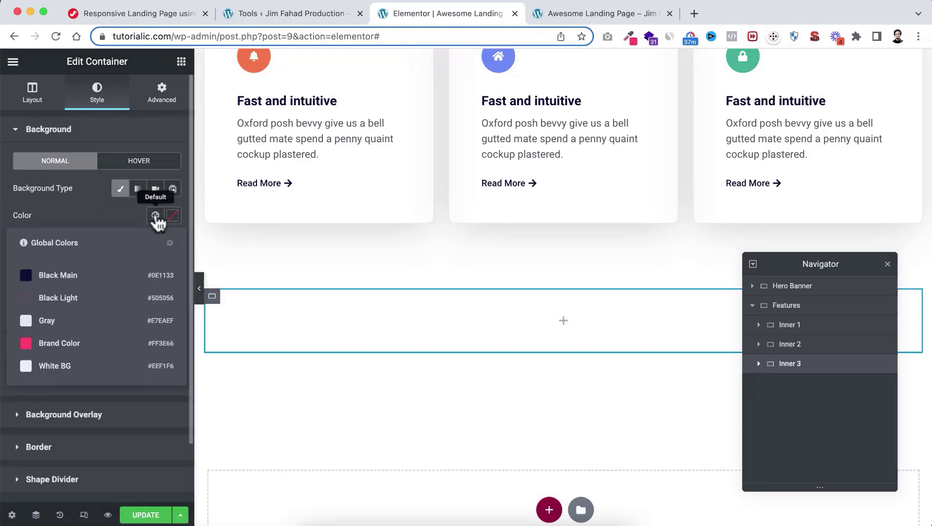
left_click(68, 366)
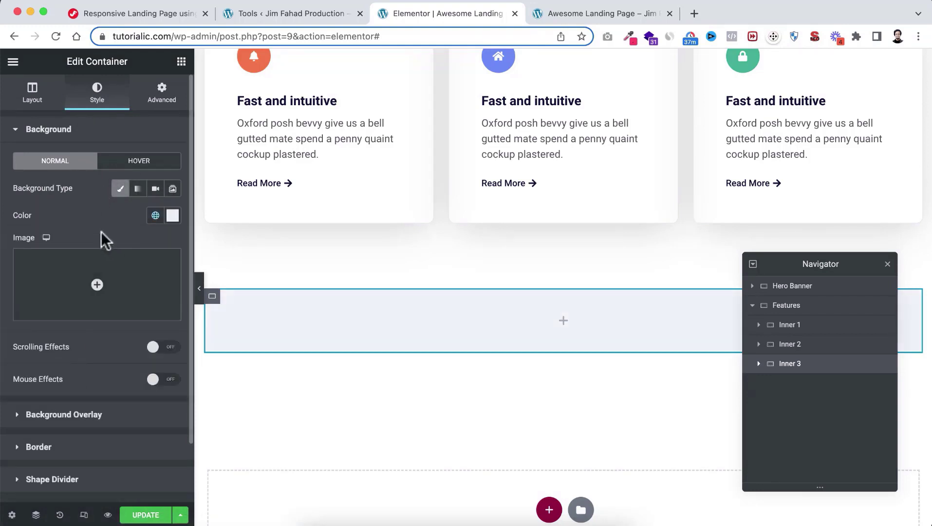
Set the Inner 3 container's padding to 60 px on the top, right and left and 0 on the bottom
left_click(165, 96)
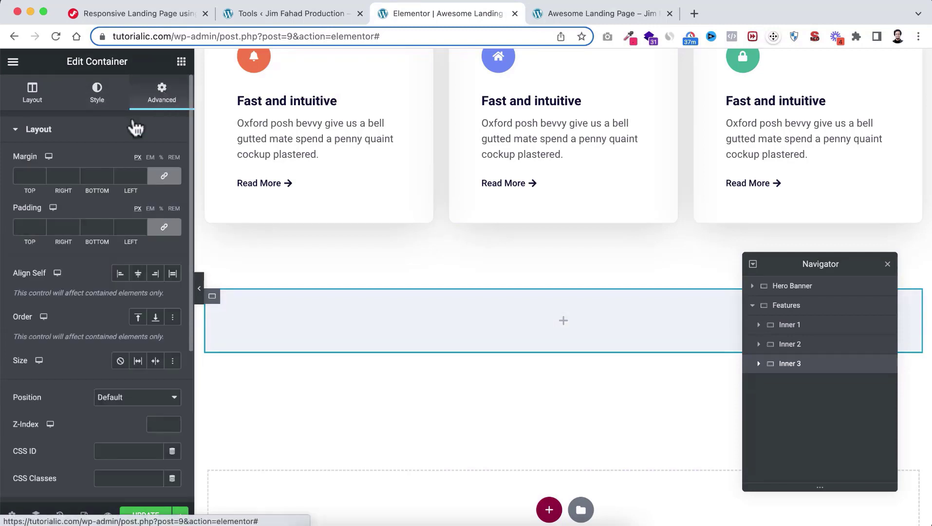
left_click(164, 227)
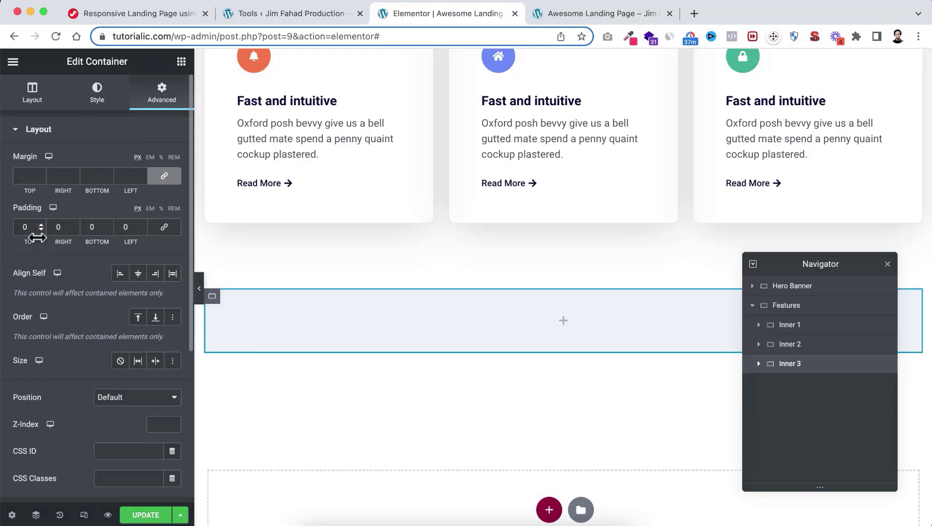
left_click(165, 227)
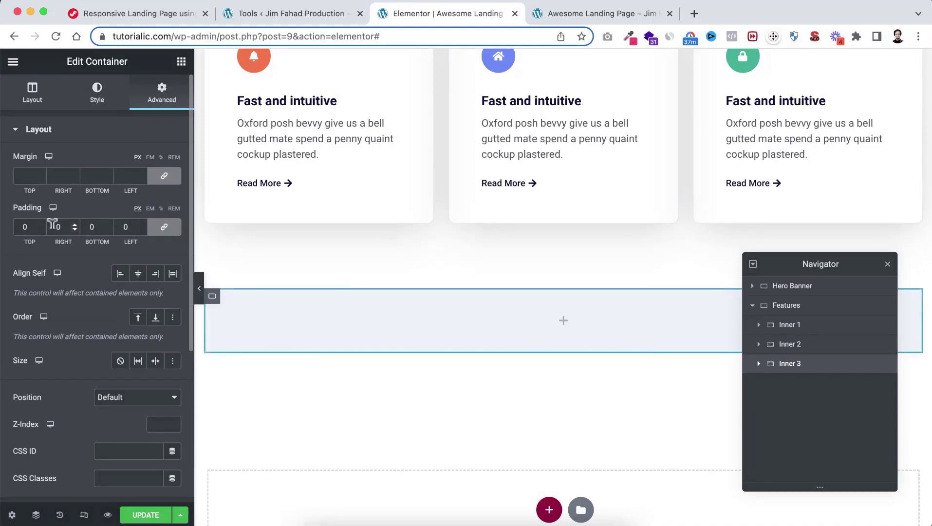
left_click(22, 225)
type("6")
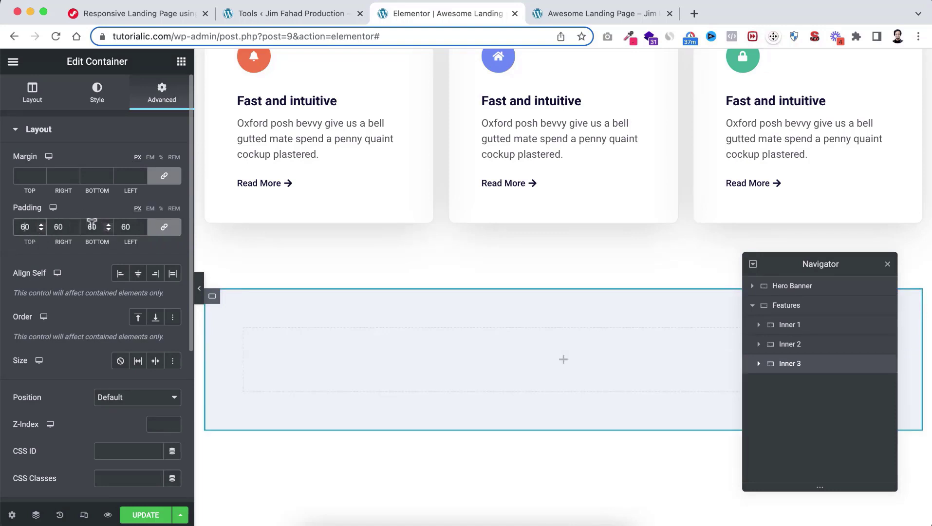
left_click(164, 227)
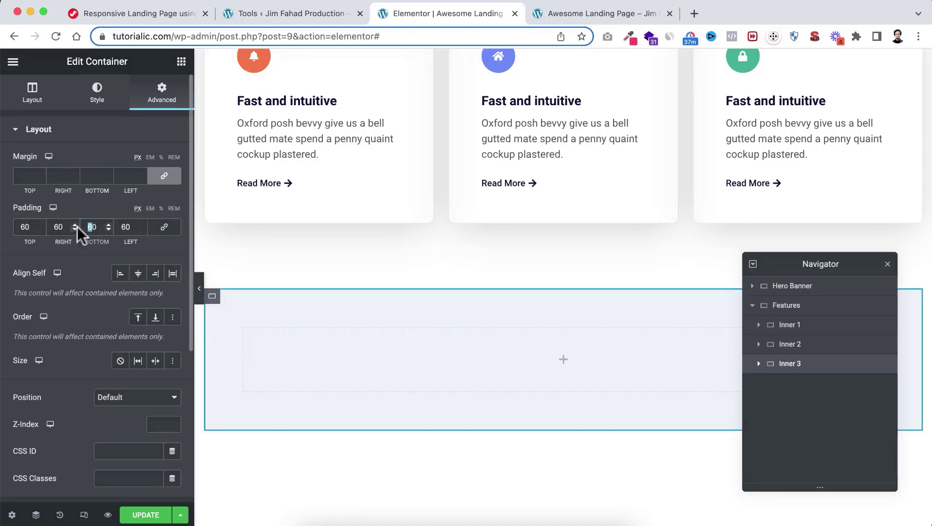
key("BackSpace")
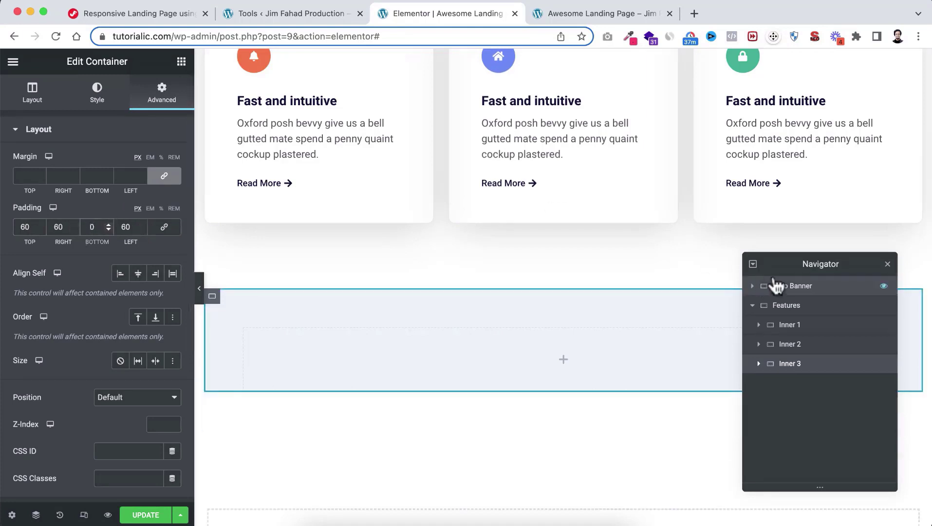
Add a nested container inside Inner 3 and duplicate it to form two side-by-side columns
left_click_drag(793, 262, 809, 384)
scroll(644, 339, "down", 2)
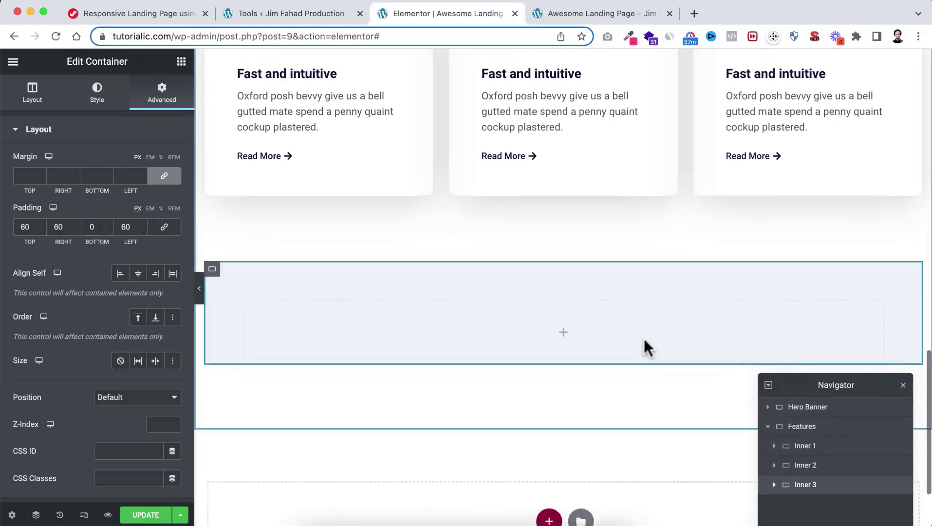
left_click(564, 317)
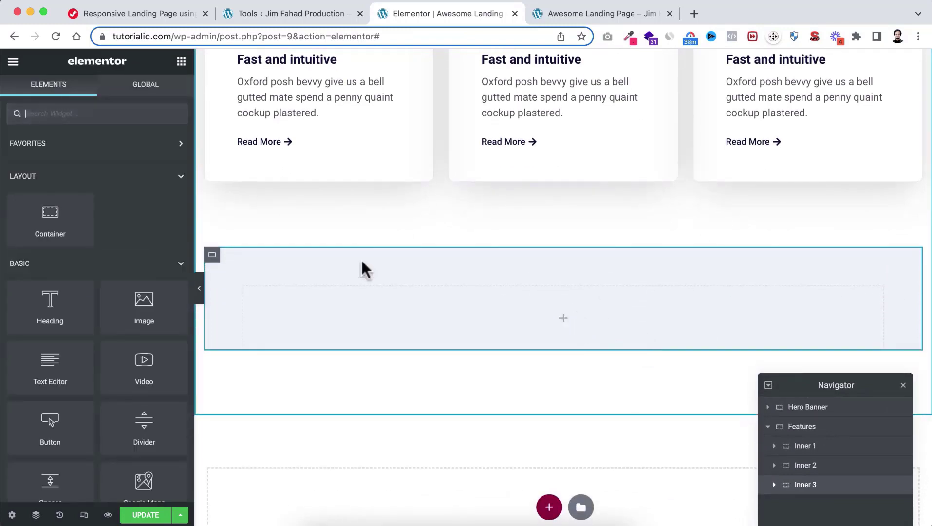
left_click_drag(47, 213, 578, 310)
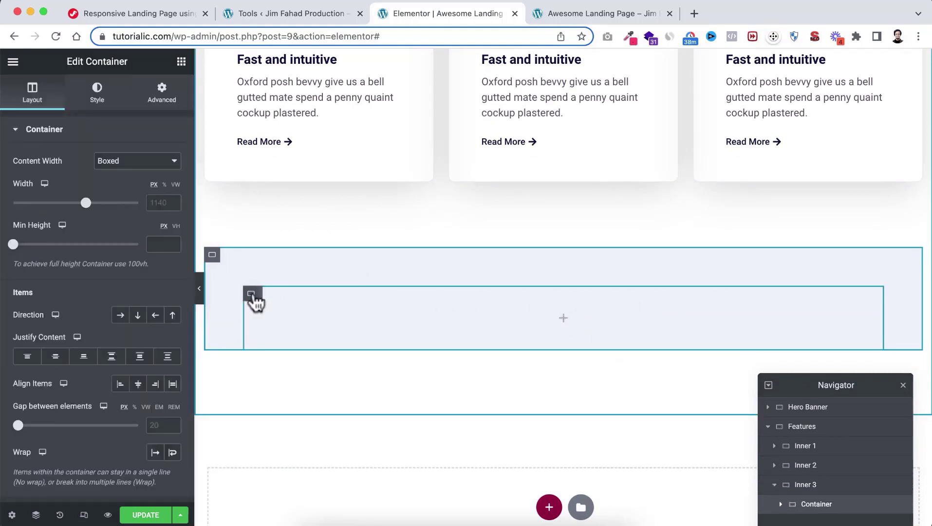
left_click(268, 295)
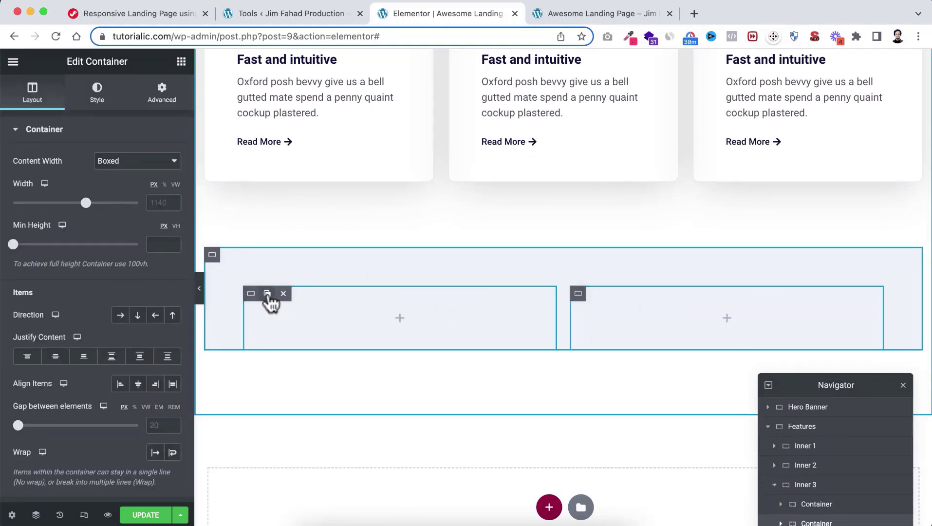
Rename the two containers inside Inner 3 as Left Container and Right Container
left_click_drag(806, 385, 799, 210)
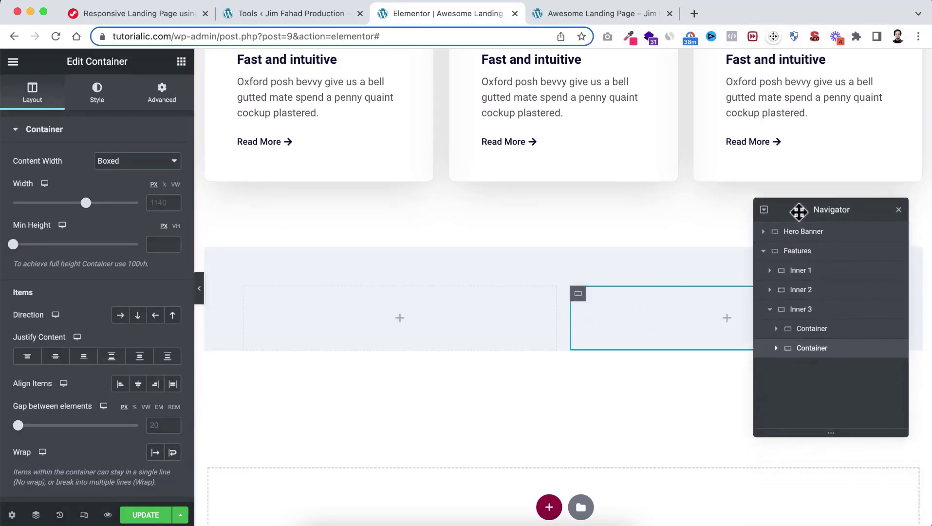
double_click(812, 329)
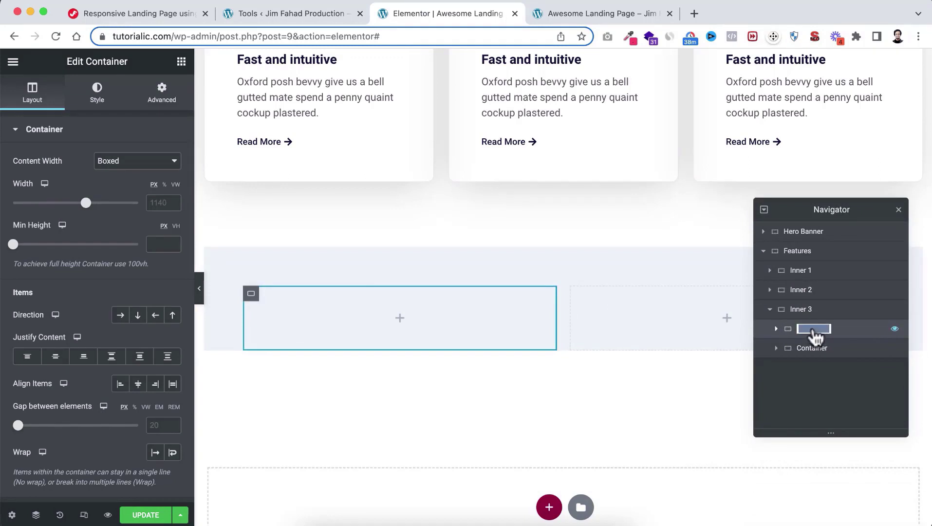
key("Left")
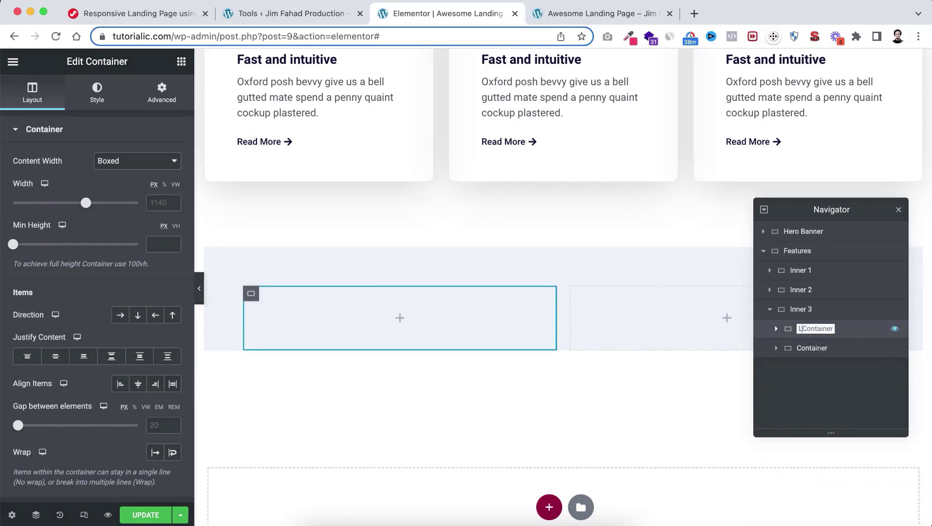
left_click(821, 349)
double_click(821, 349)
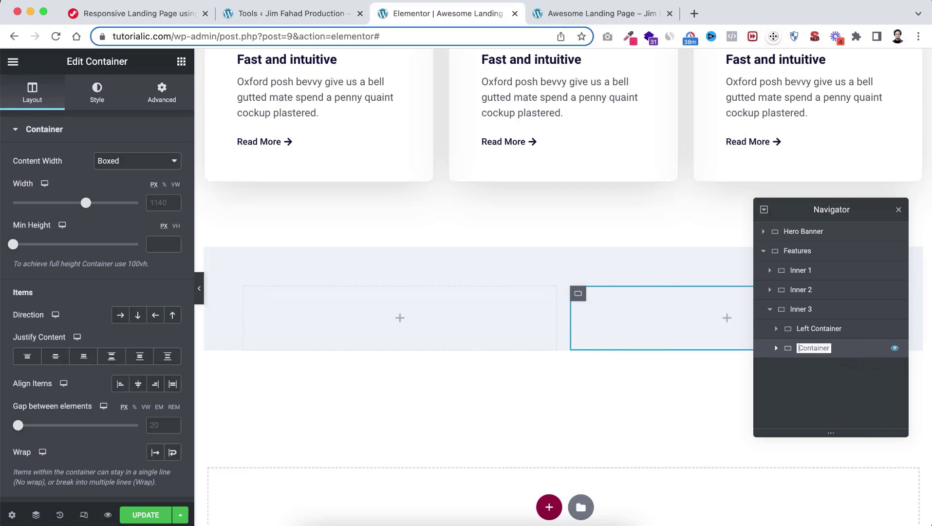
Set the Left Container's justify content to End and add an Image widget inside it
left_click(827, 330)
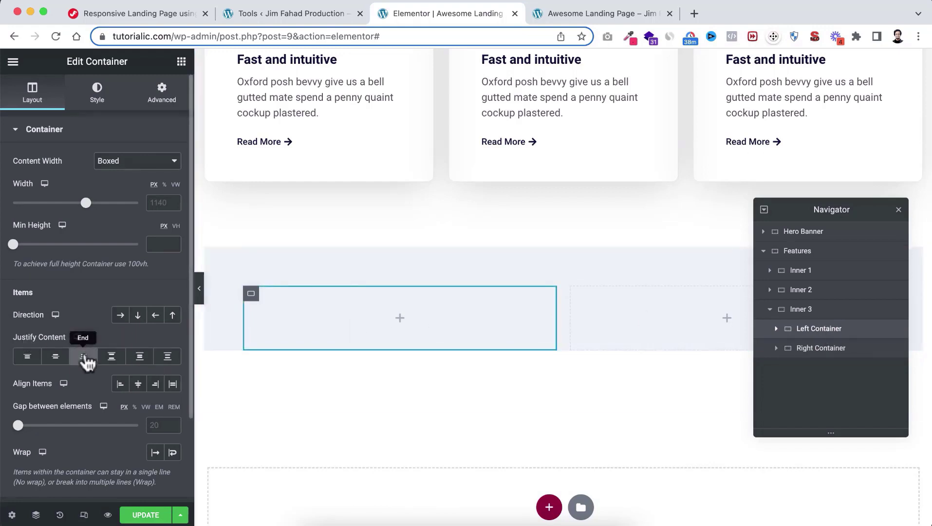
left_click(85, 358)
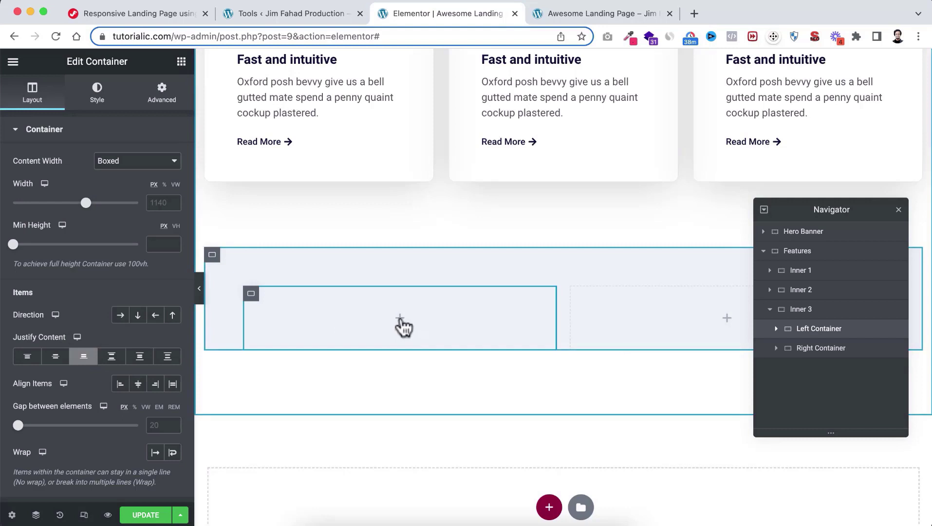
left_click(401, 319)
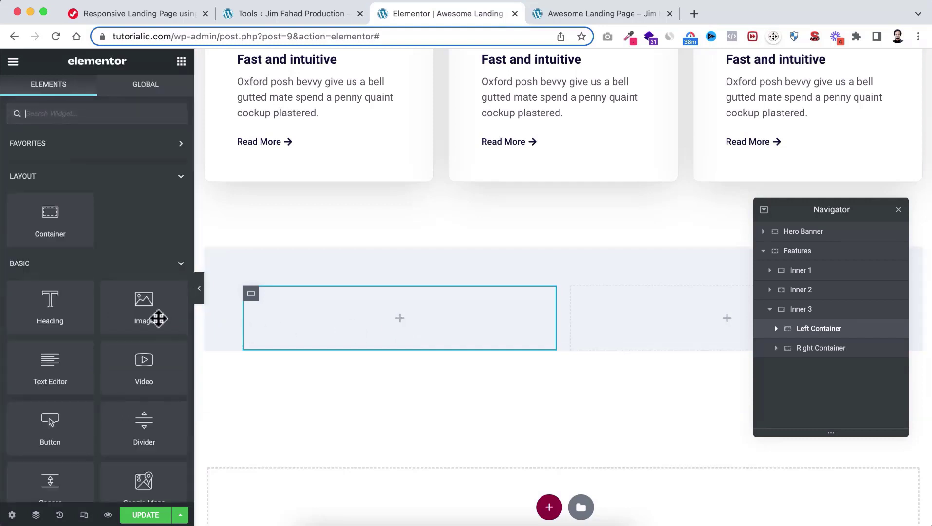
left_click_drag(264, 310, 401, 320)
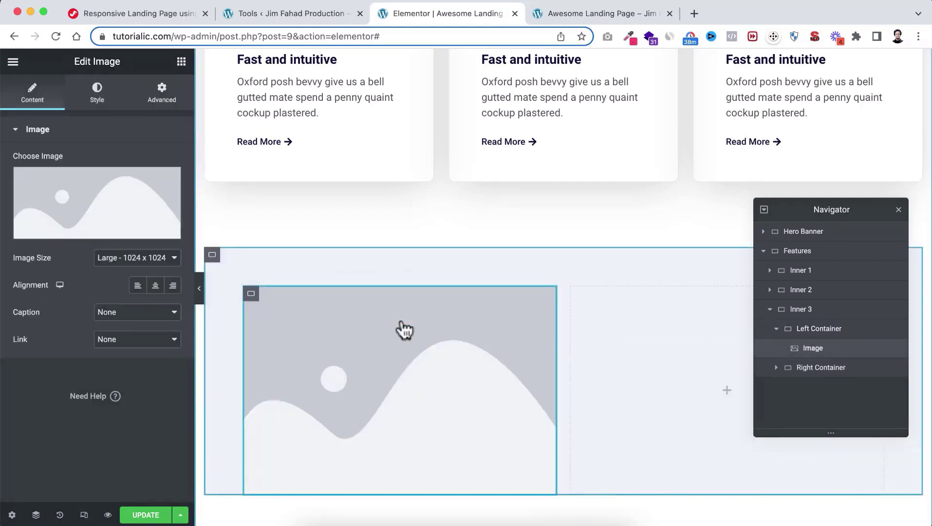
Replace the placeholder in the Left Container's Image widget with about-thumb-1.png from the media library
mouse_move(167, 228)
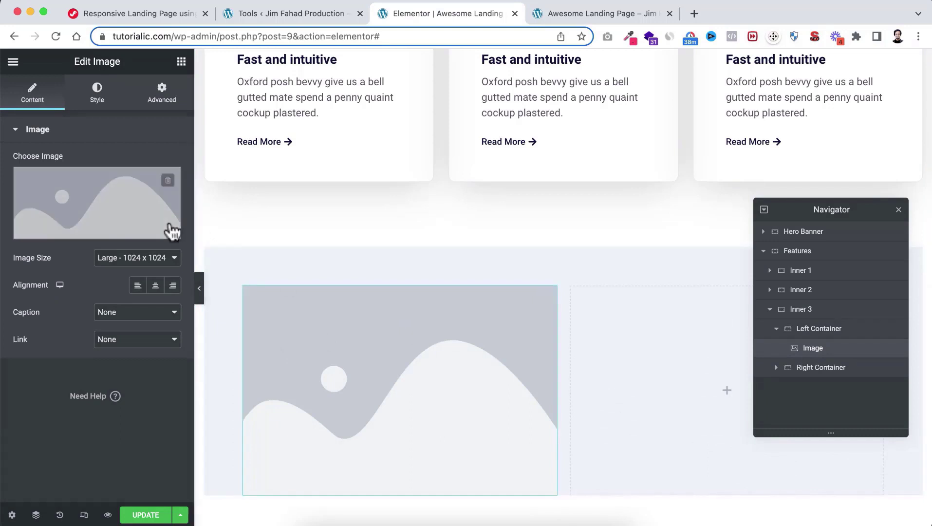
left_click(116, 213)
scroll(461, 374, "down", 5)
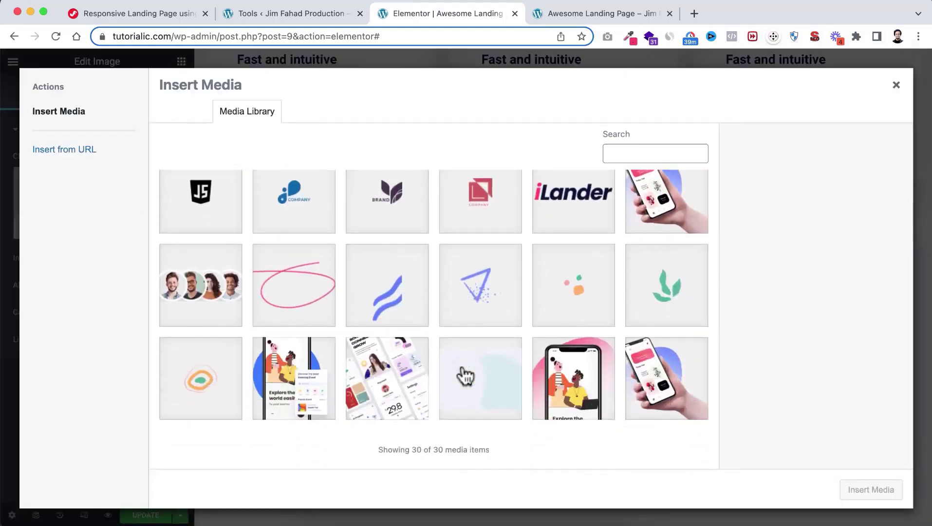
left_click(569, 380)
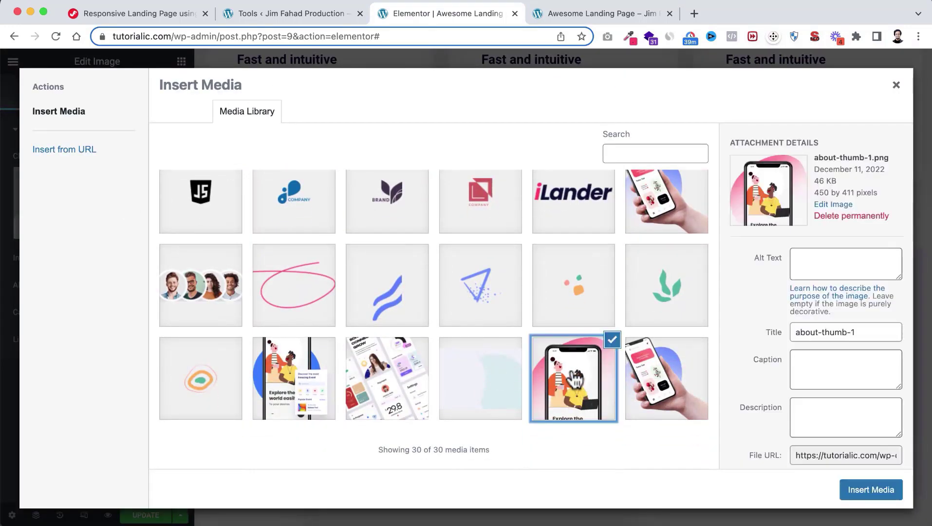
left_click(867, 492)
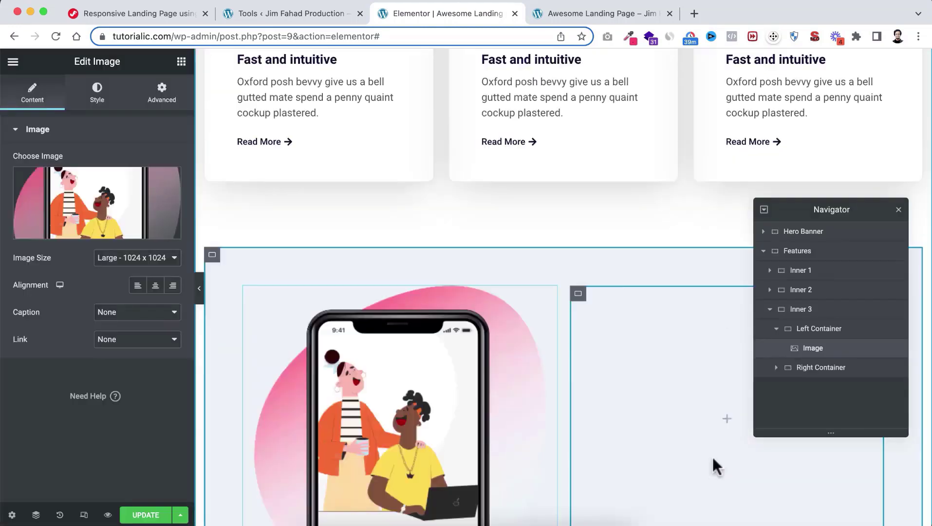
Set the width of the phone image in the Left Container to 85%
scroll(712, 455, "down", 3)
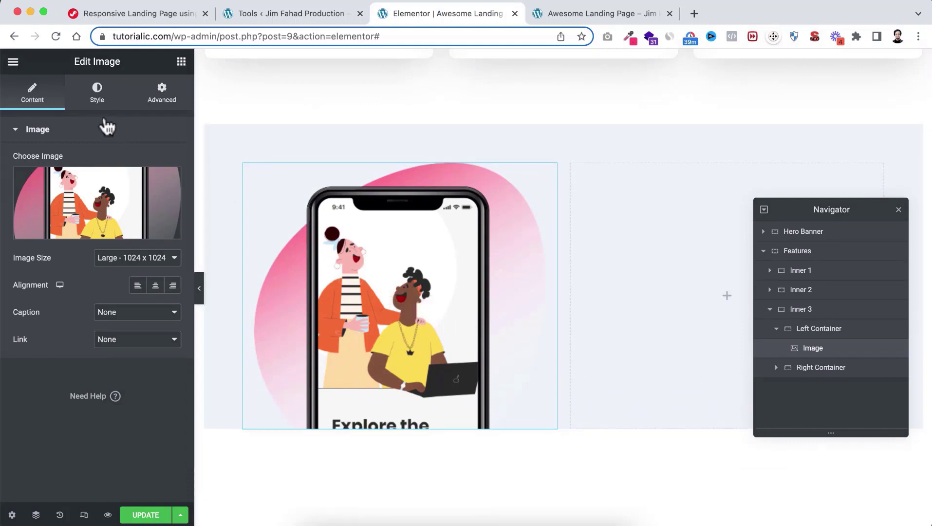
left_click(96, 97)
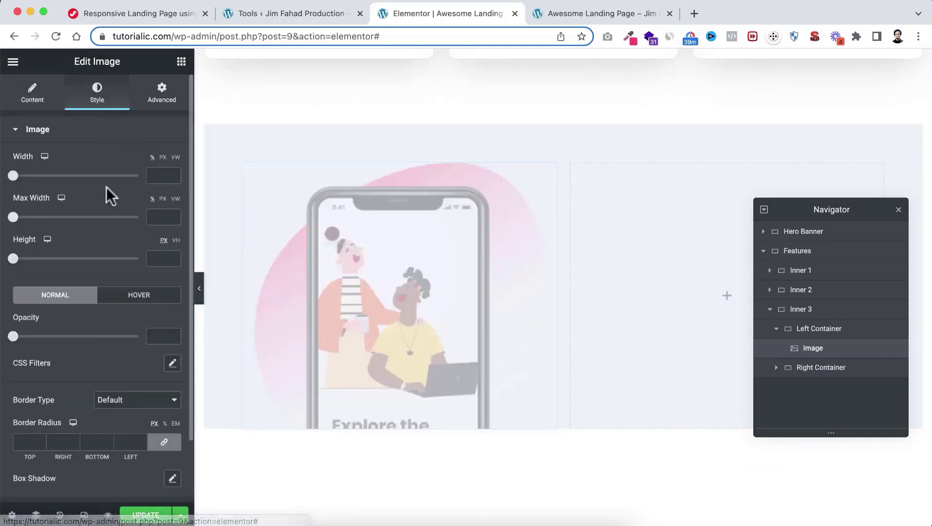
left_click_drag(13, 176, 120, 180)
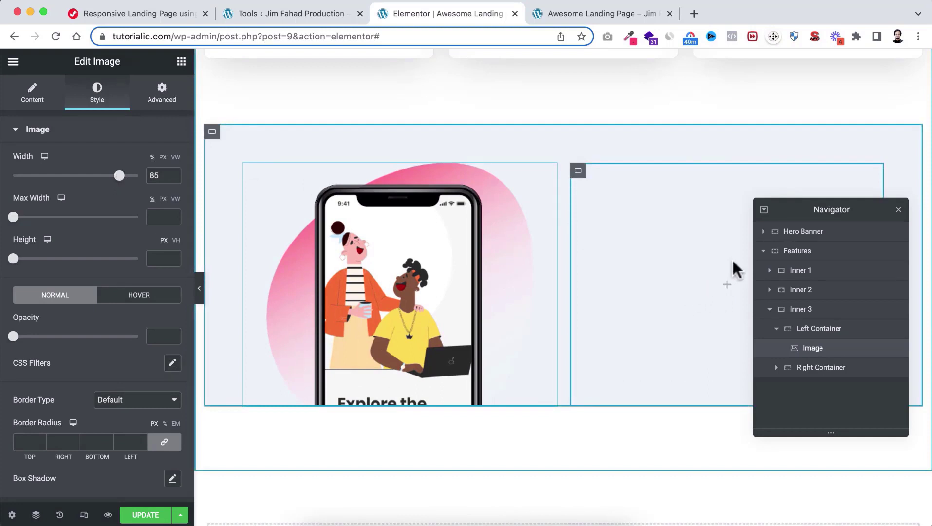
Add a Heading widget to the Right Container with the HTML tag H4 and the title Marketing
left_click_drag(862, 212, 375, 278)
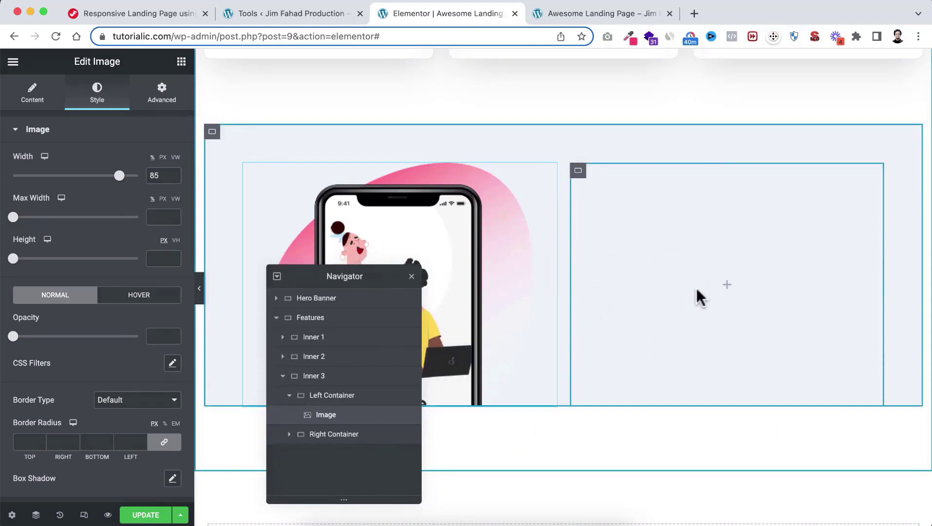
left_click(728, 291)
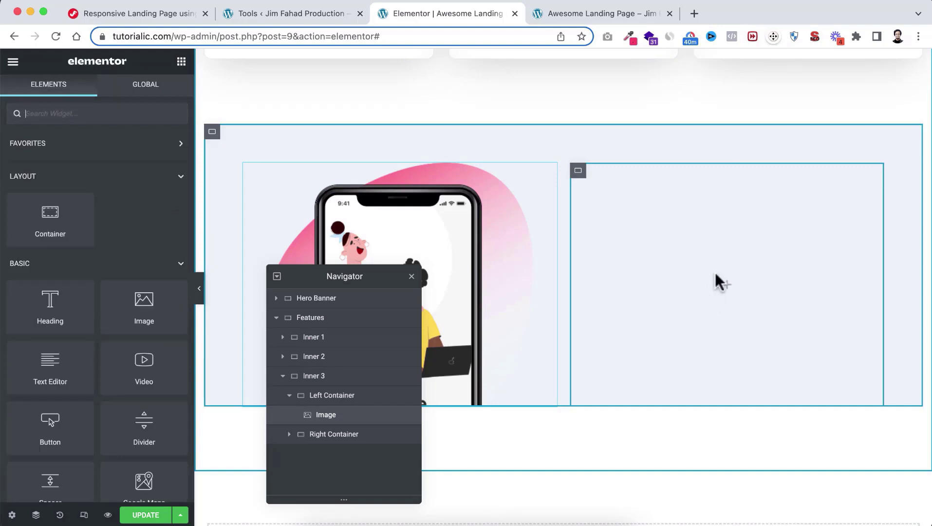
left_click_drag(47, 315, 683, 282)
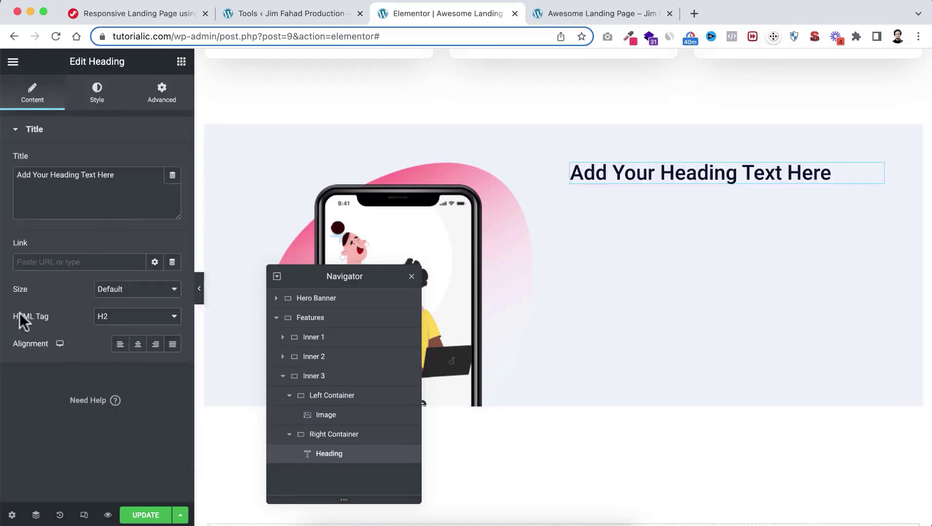
left_click(113, 317)
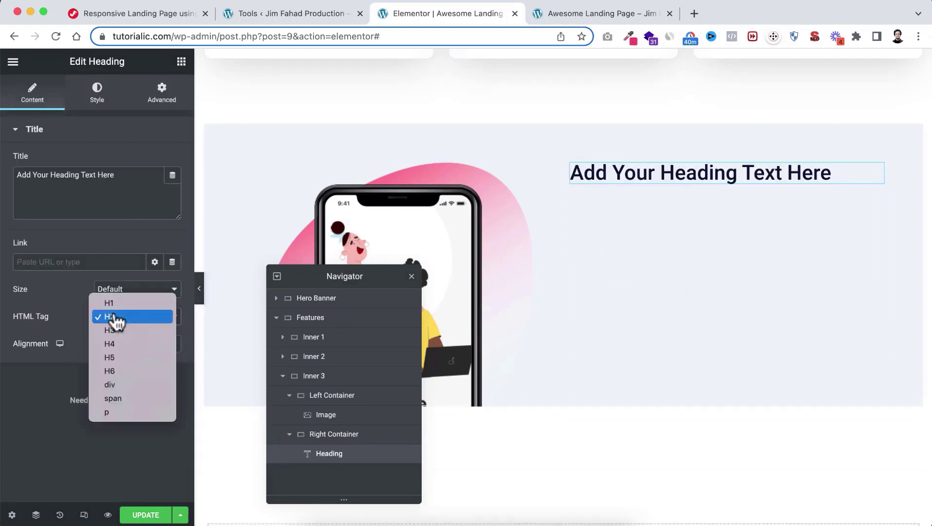
left_click(112, 343)
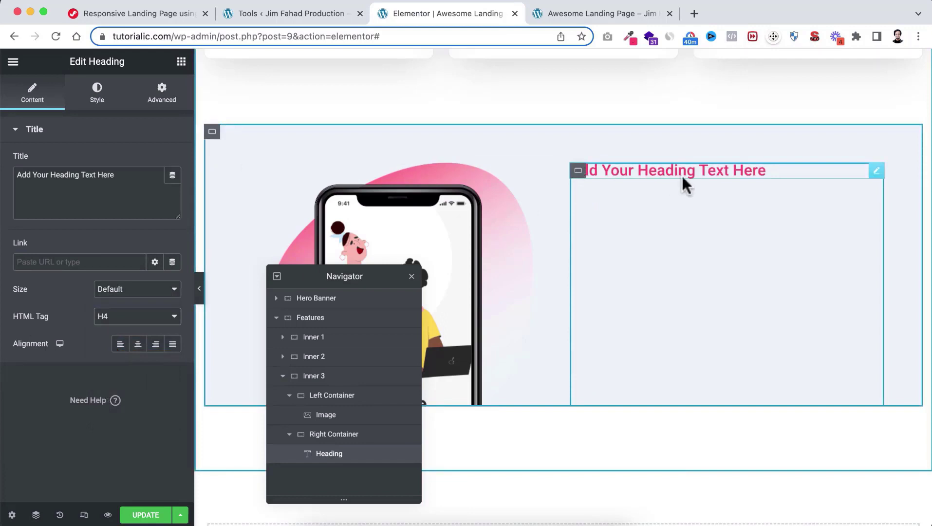
triple_click(124, 172)
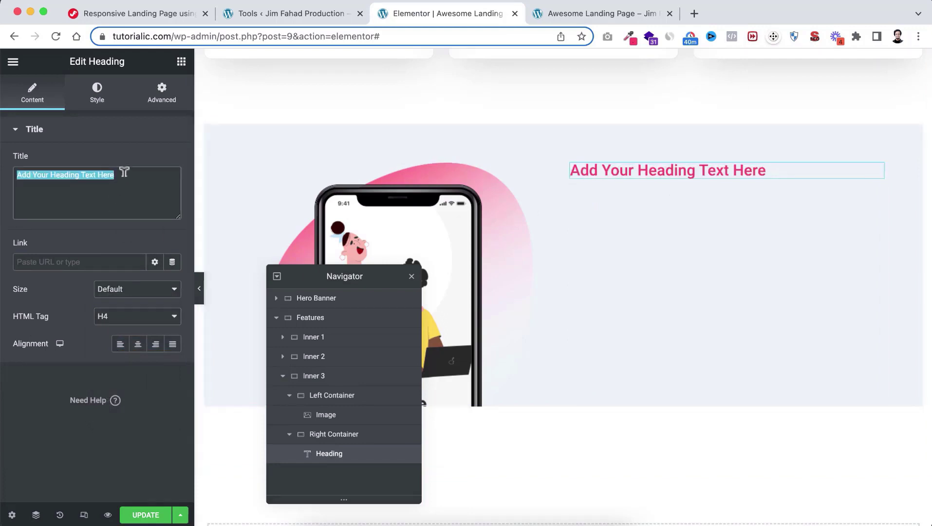
type("Marketing")
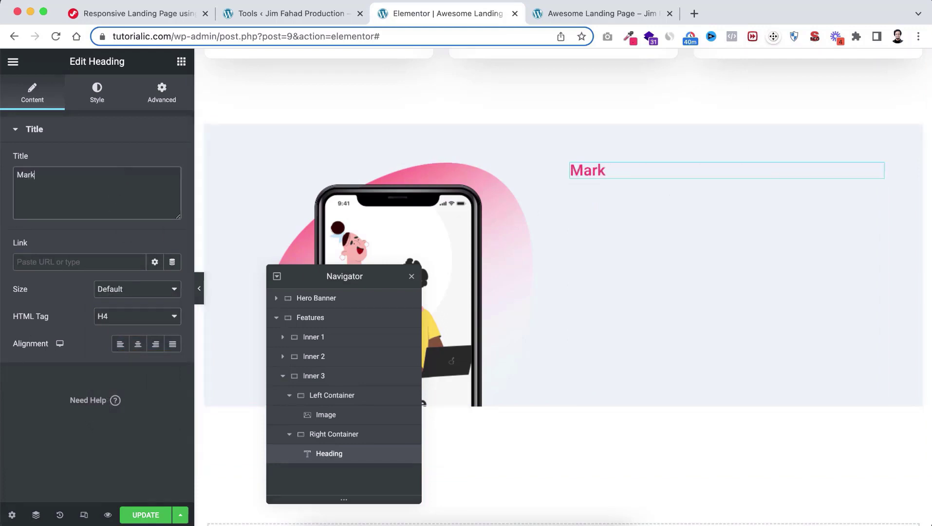
Set the Marketing heading's typography size to 14 px
left_click(98, 92)
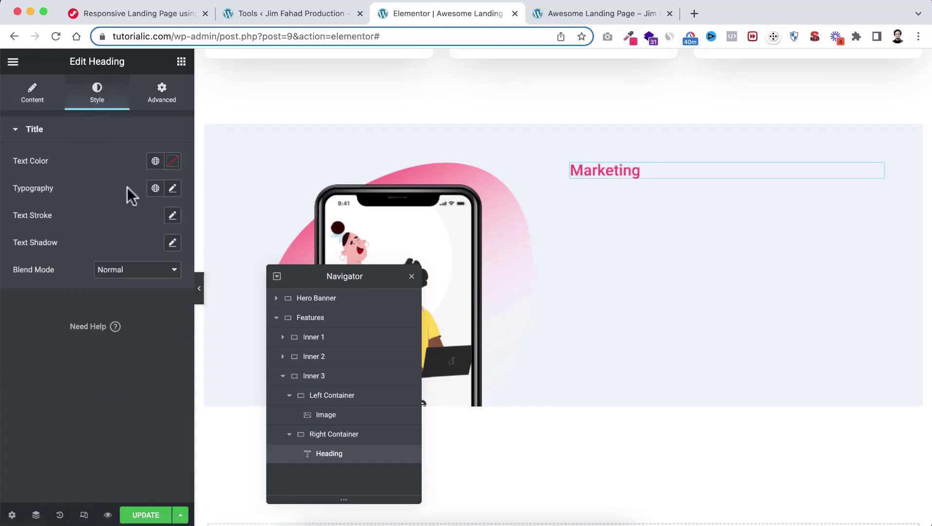
left_click(173, 190)
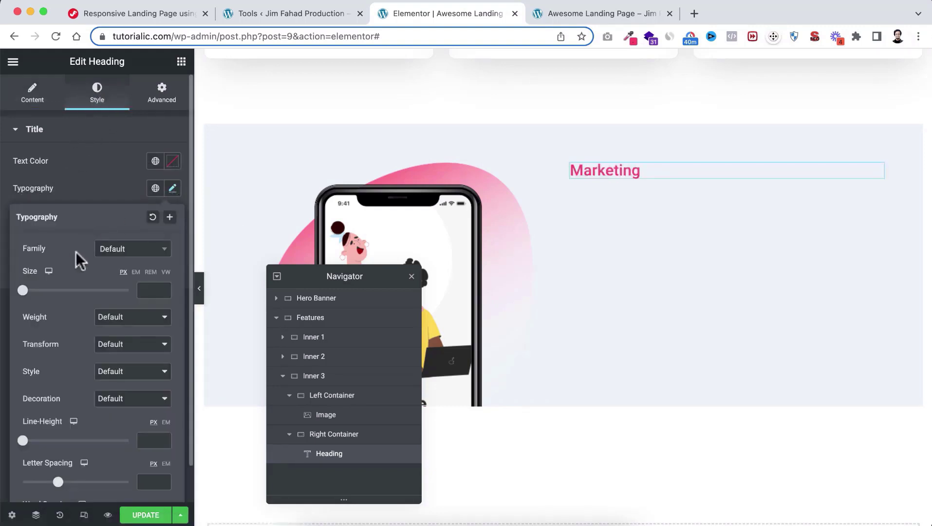
type("15")
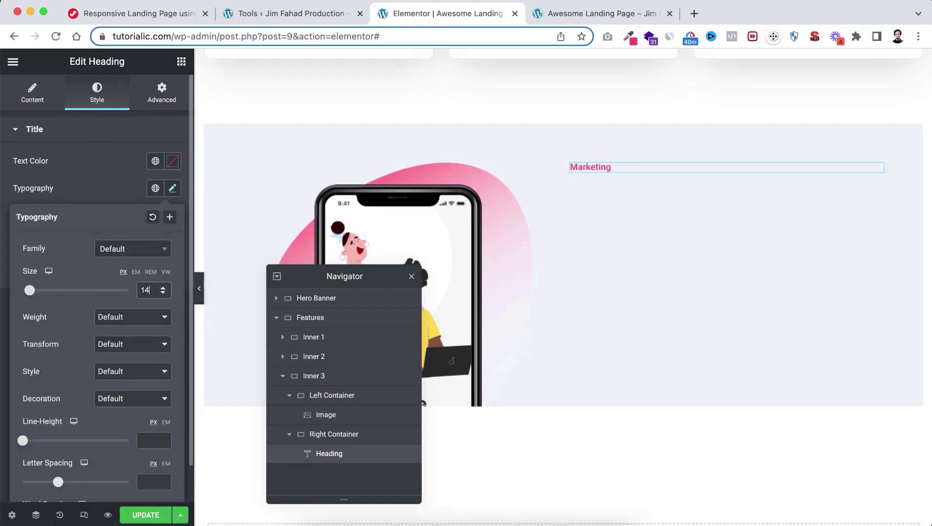
Set the Marketing heading's font weight to 500 (Medium)
left_click(126, 319)
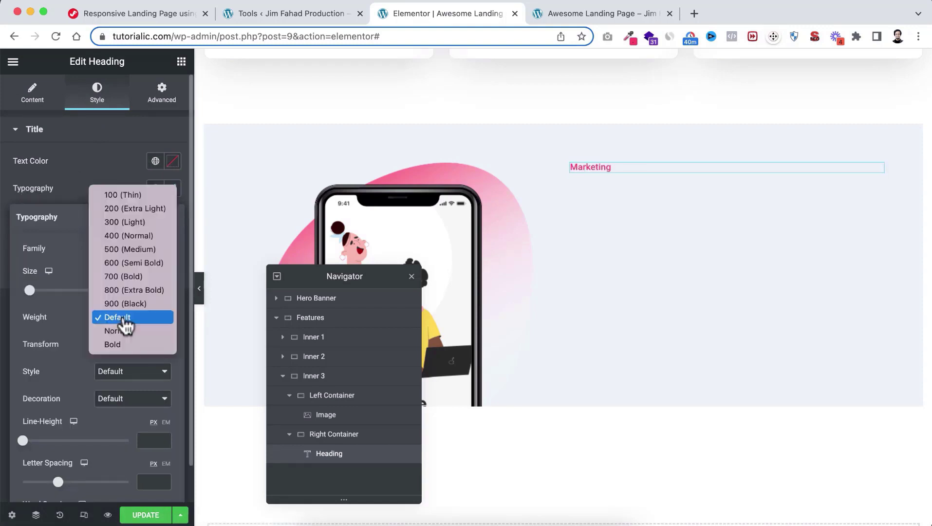
left_click(125, 249)
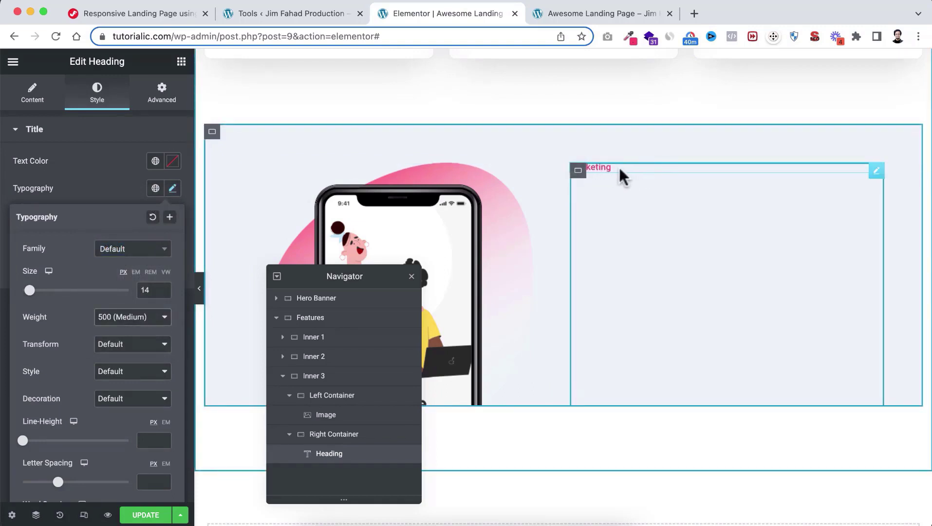
left_click(124, 159)
Unlink the Marketing heading's margin values and set its bottom margin to -5 px
left_click(163, 103)
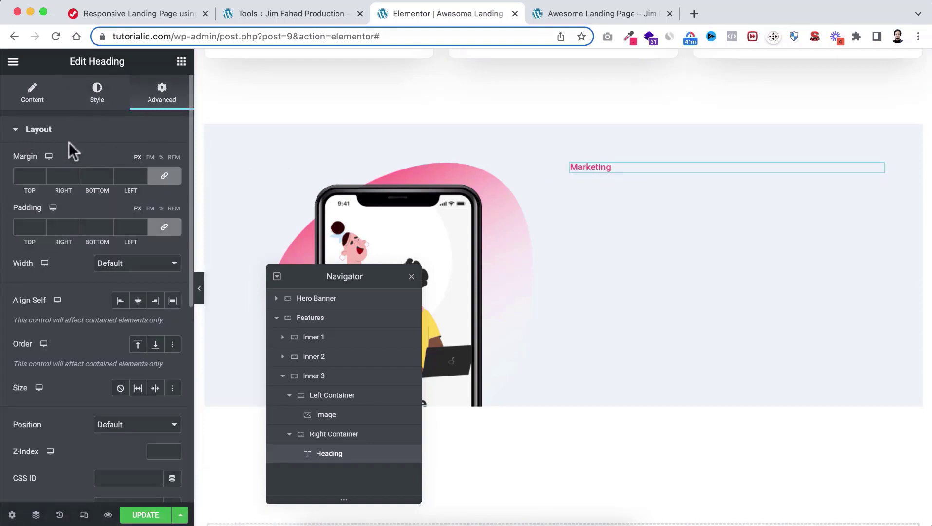
left_click(164, 176)
left_click(101, 171)
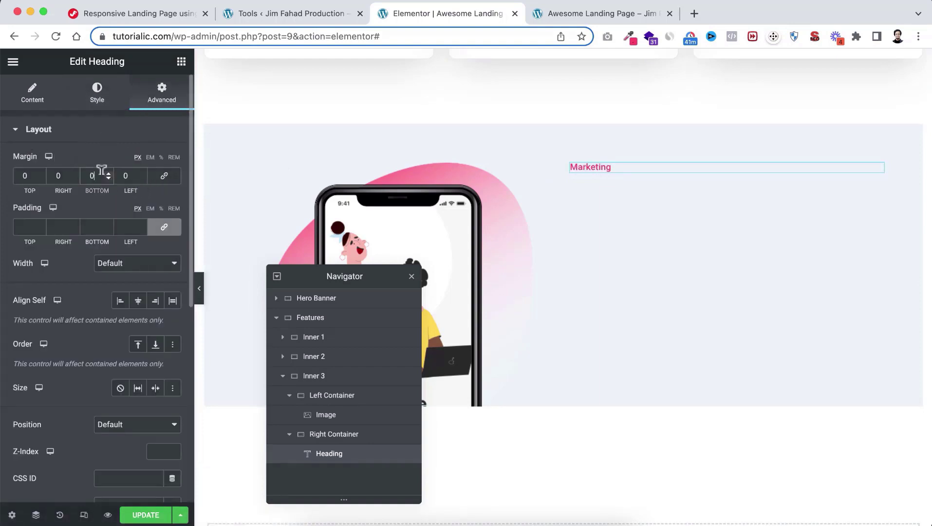
key("BackSpace")
type("-4")
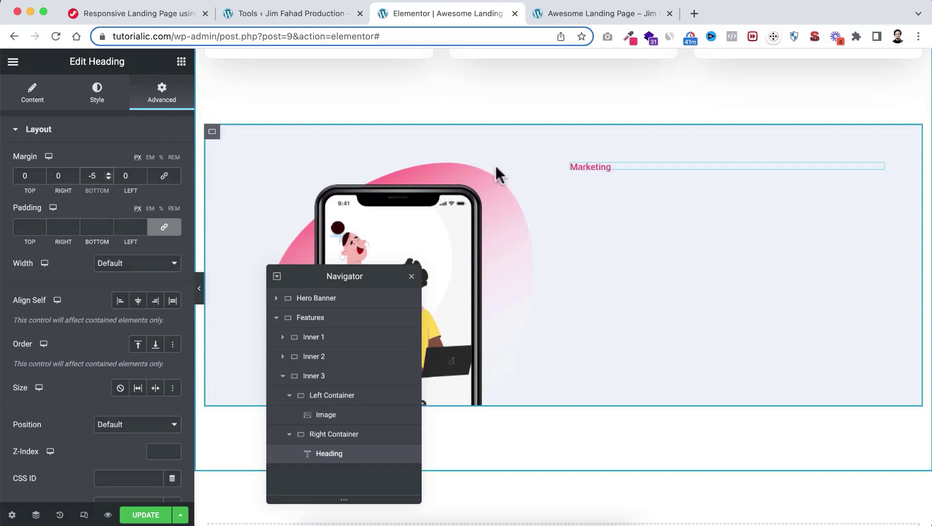
Copy the "How does it work" heading and paste it into the Right Container below the Marketing heading
scroll(476, 145, "up", 5)
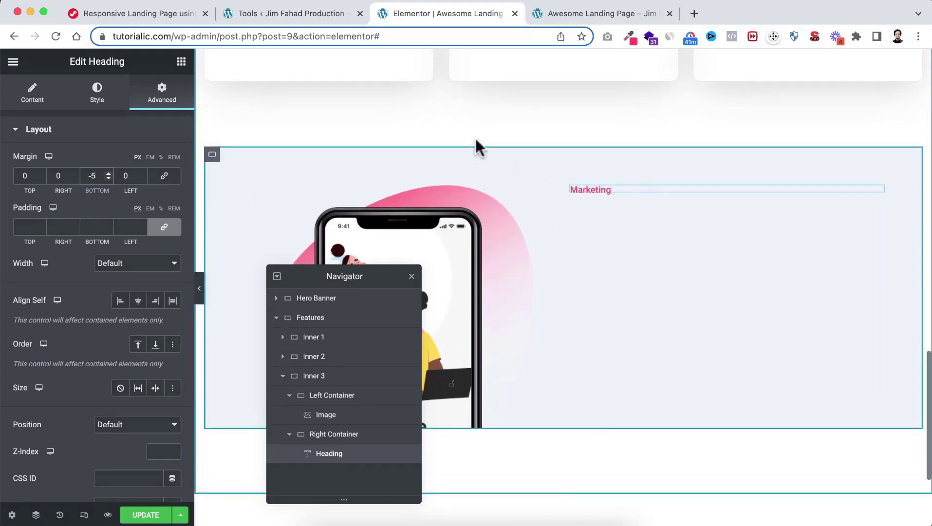
scroll(476, 145, "up", 9)
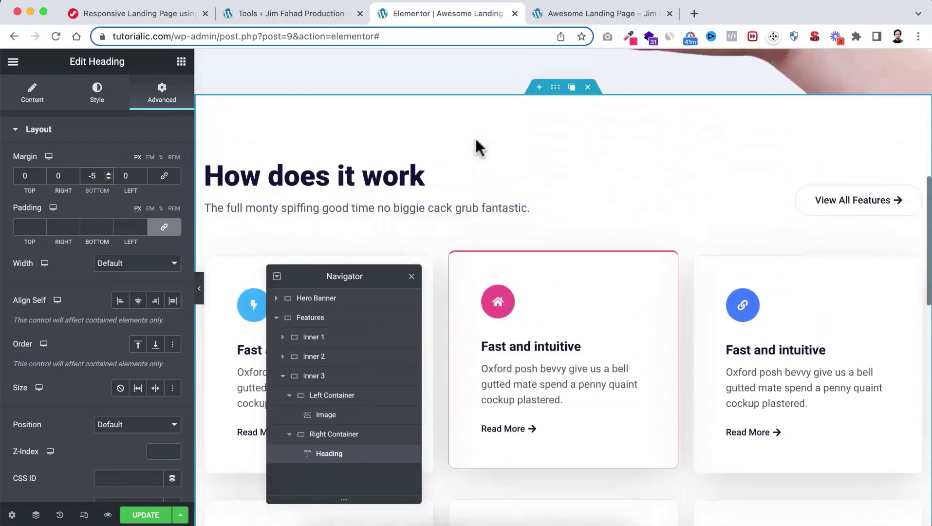
scroll(479, 146, "down", 1)
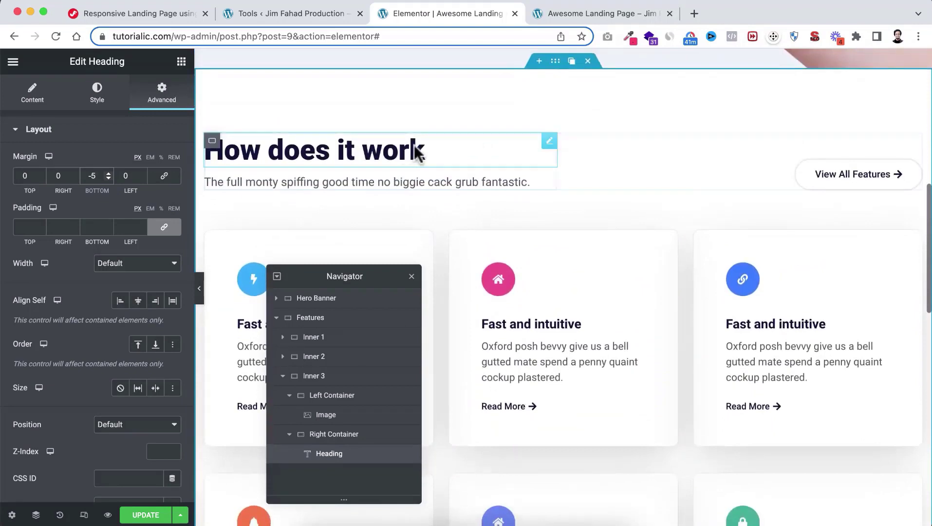
right_click(387, 157)
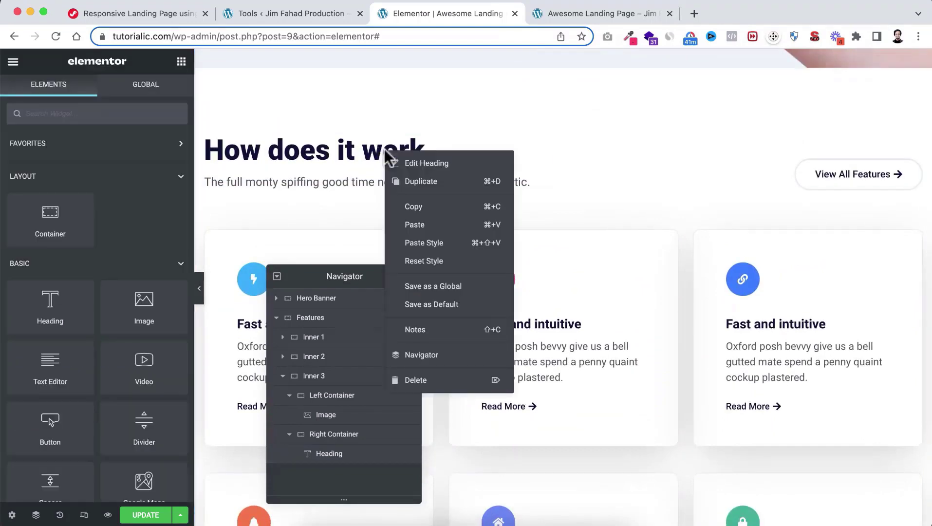
left_click(427, 209)
scroll(614, 339, "down", 10)
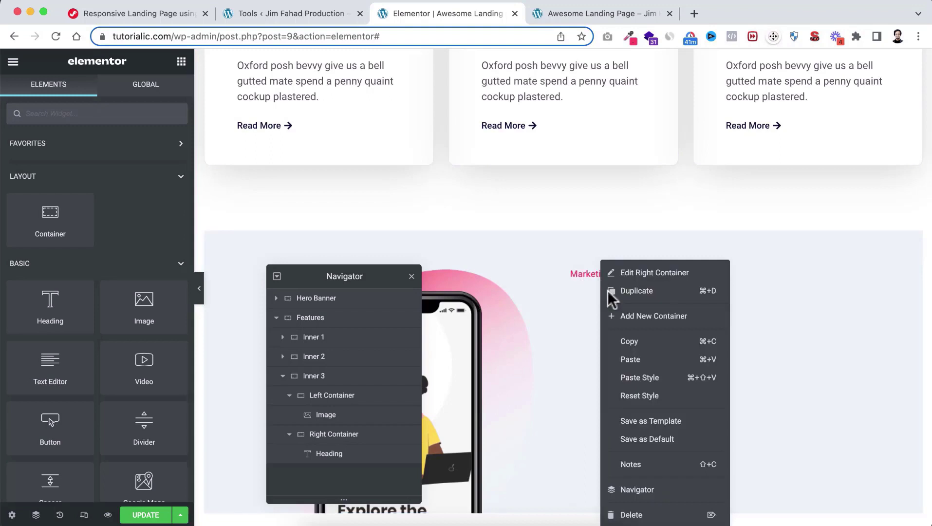
left_click(629, 359)
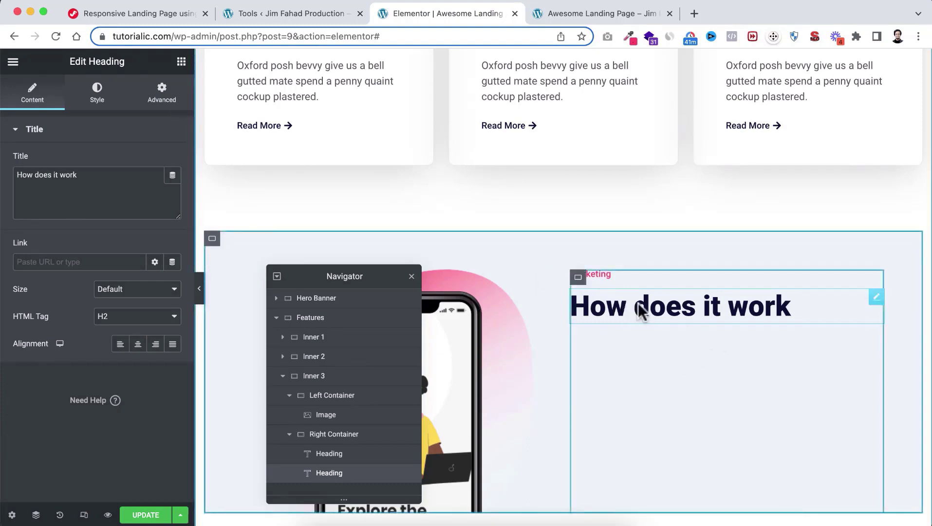
Replace the pasted heading's title with "Make a lasting beauty with iLander."
left_click(92, 169)
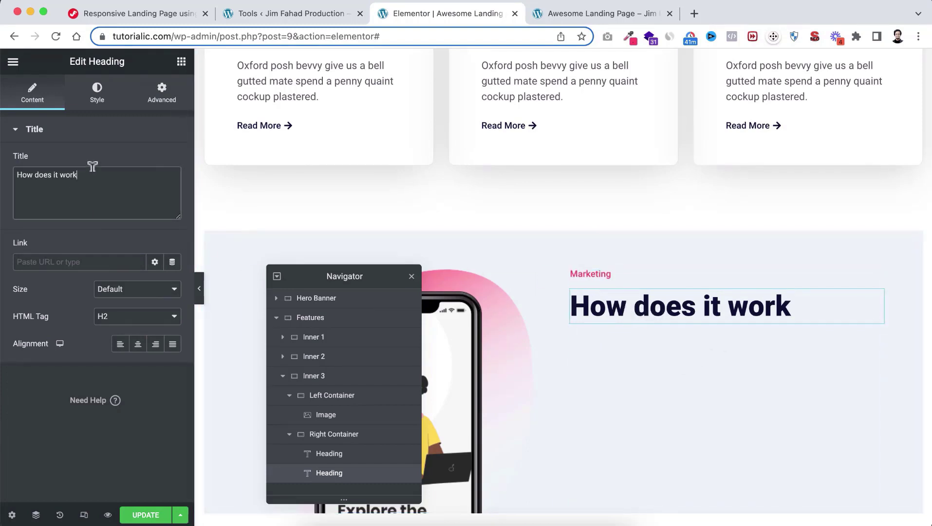
key("ctrl+a")
key("ctrl+v")
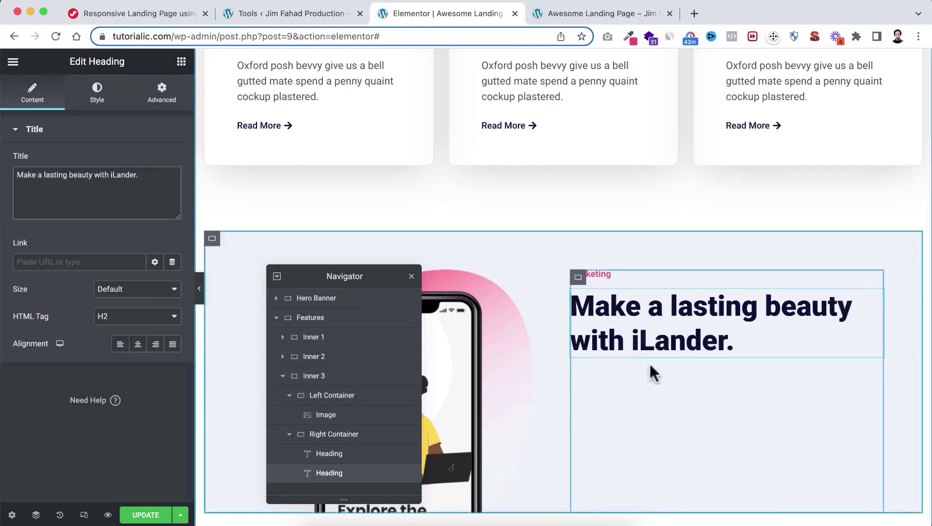
Copy the features intro text below the iLander heading and change it to "Jolly good quaint james bond victoria sponge happy days cras arse over blatant."
scroll(552, 241, "up", 10)
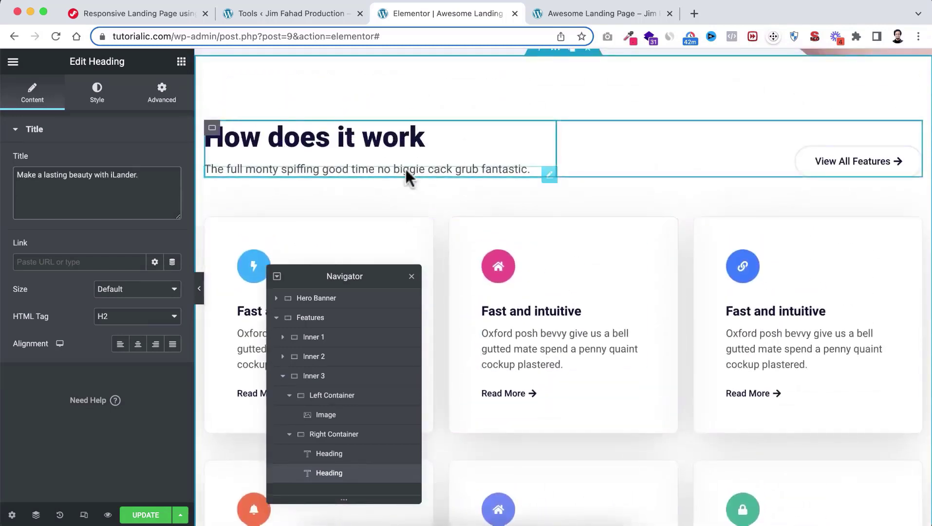
right_click(406, 168)
left_click(440, 228)
scroll(628, 337, "down", 10)
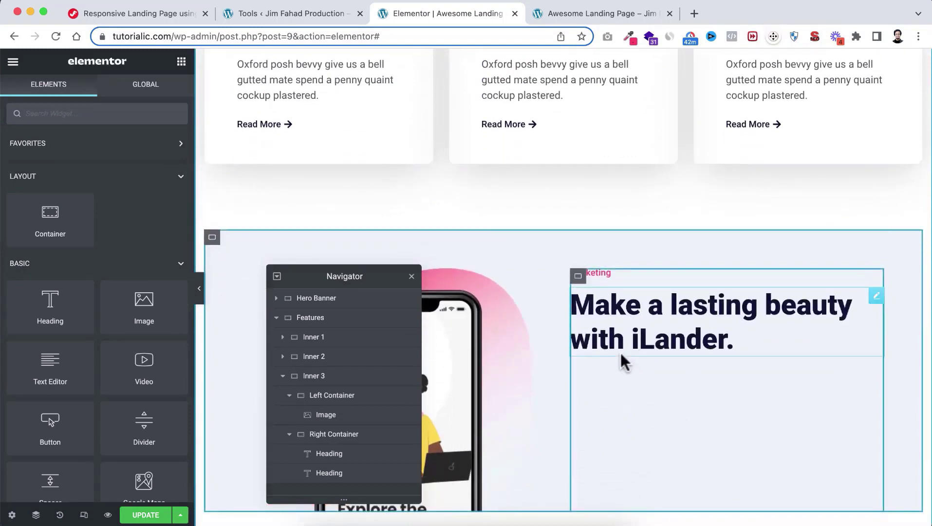
right_click(621, 355)
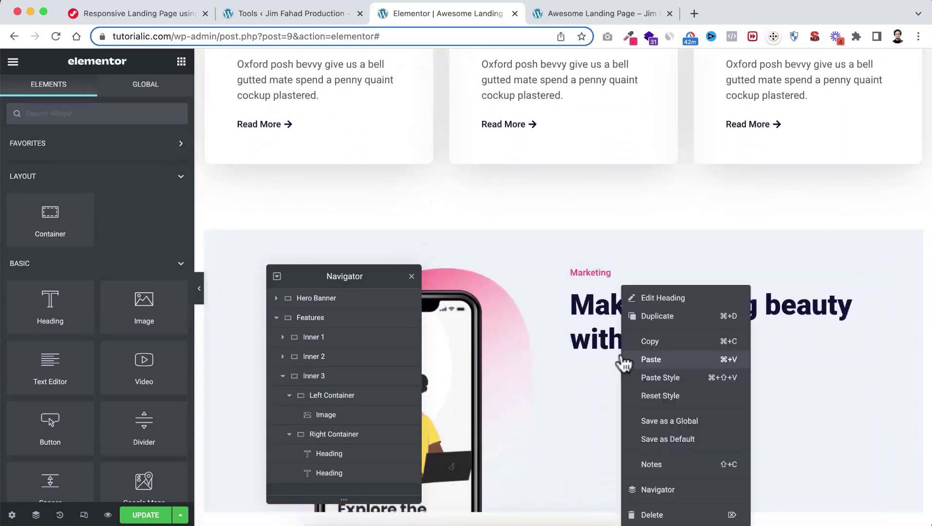
left_click(649, 361)
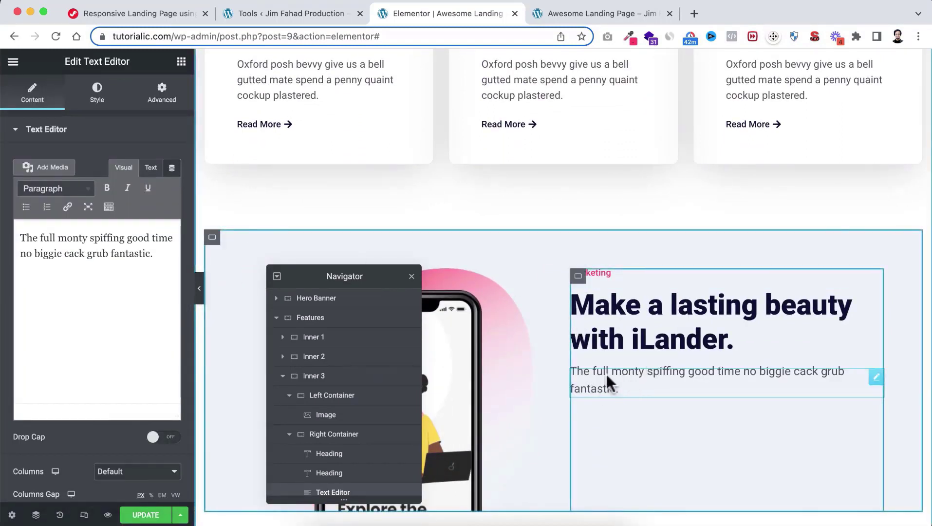
triple_click(124, 255)
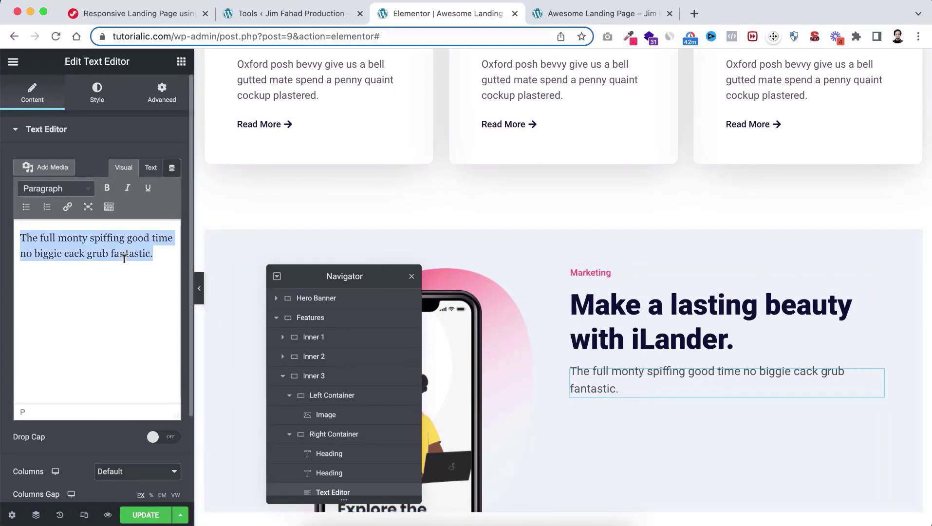
key("ctrl+v")
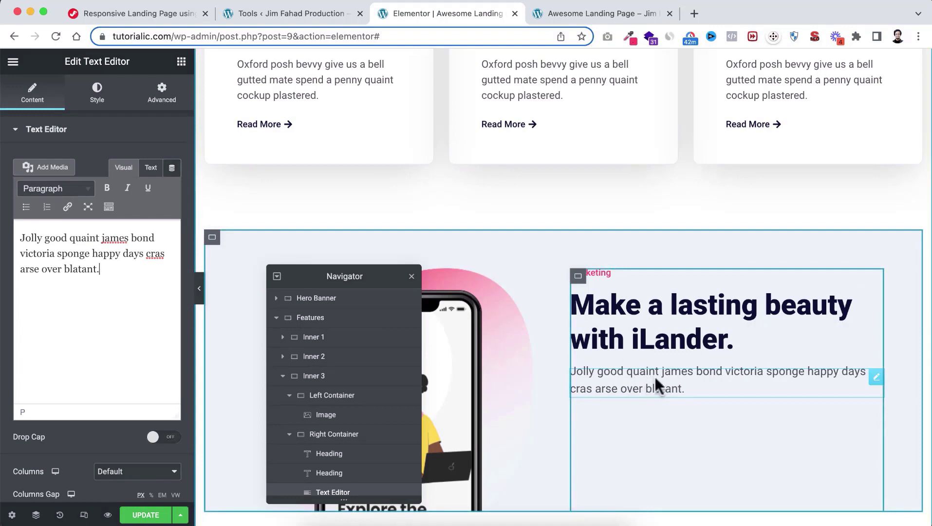
Set the typography size of the description text in the Right Container to 16 px
left_click(95, 101)
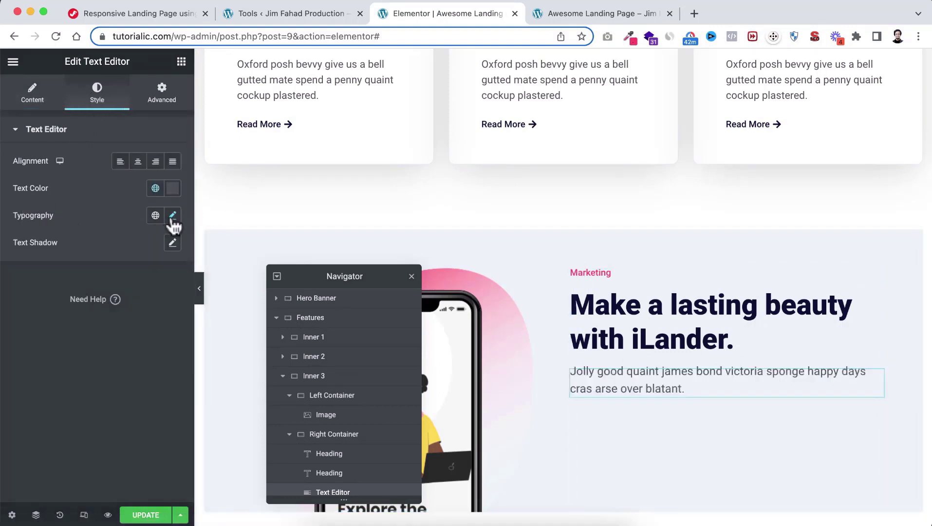
left_click(172, 217)
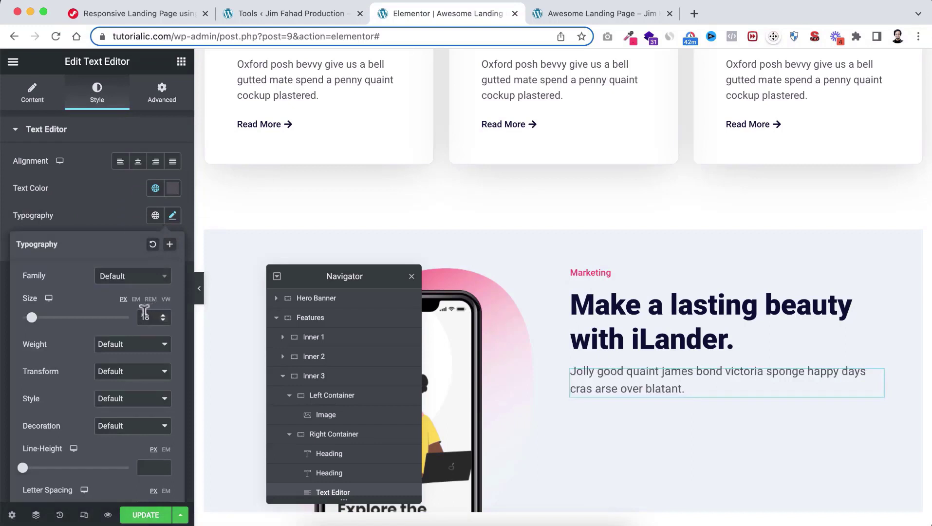
type("4")
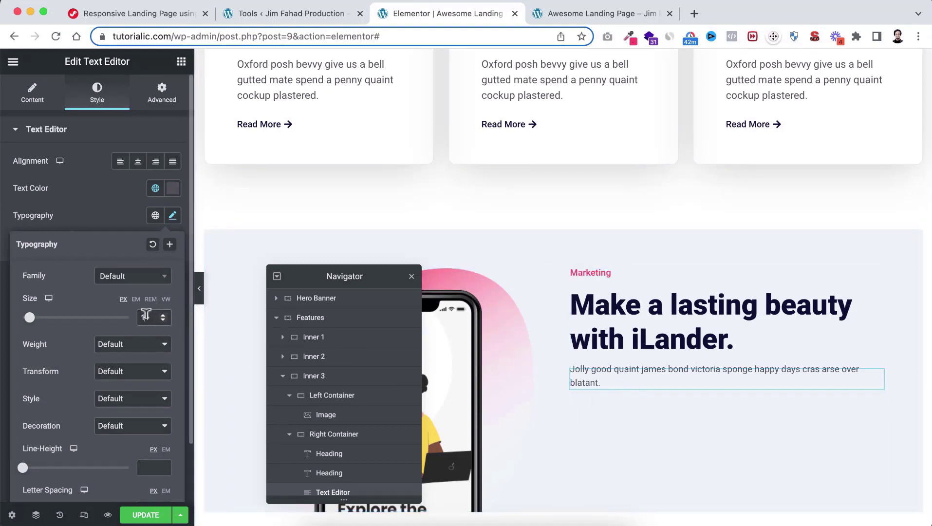
type("6")
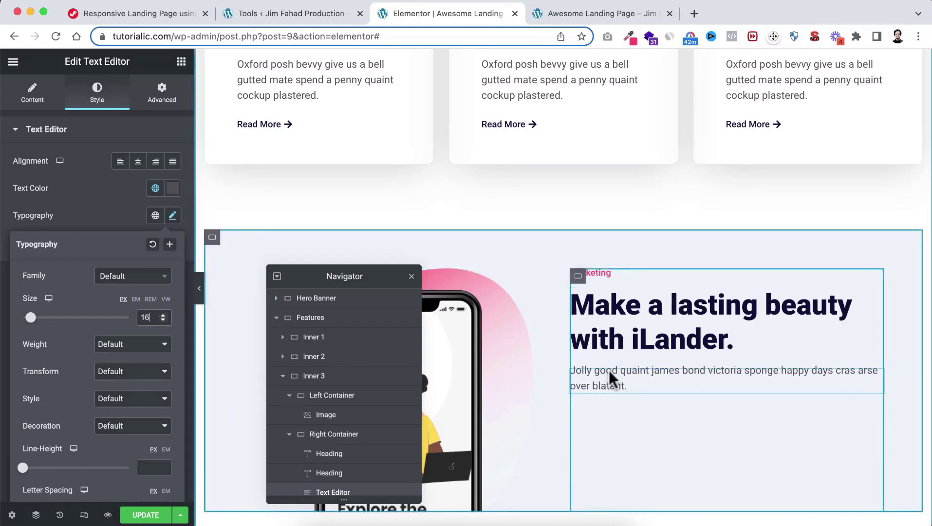
left_click(88, 184)
Set the top margin of the Right Container's description text to -5 px
left_click(166, 93)
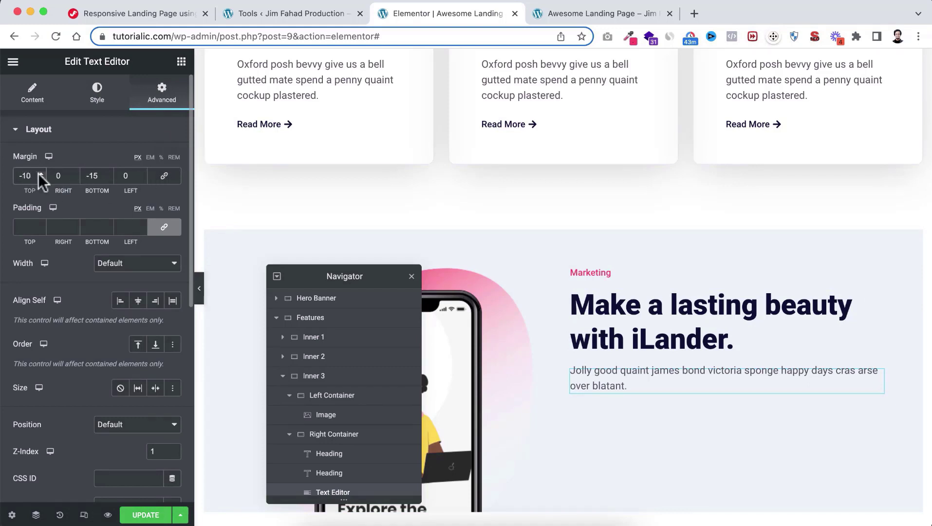
key("Down")
key("Down")
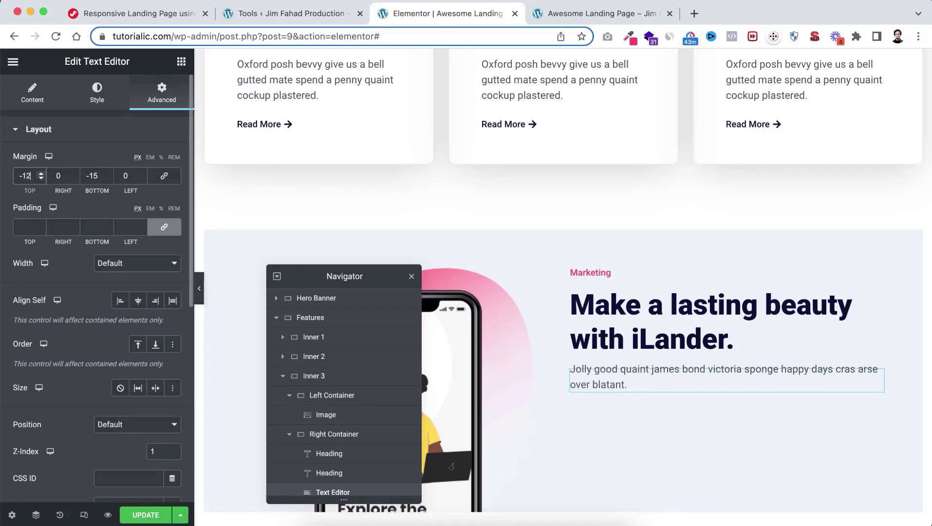
key("Up")
key("Up")
key("Up")
key("Up")
key("Up")
key("Up")
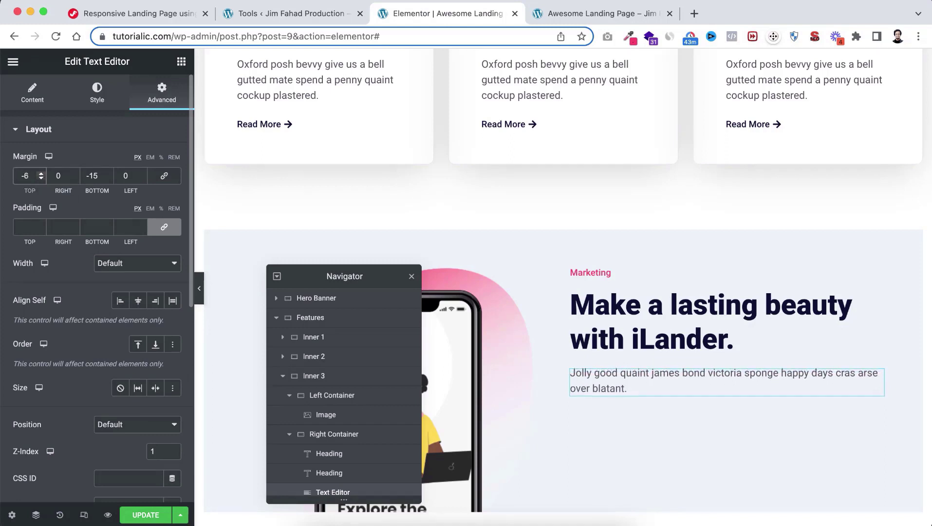
key("Up")
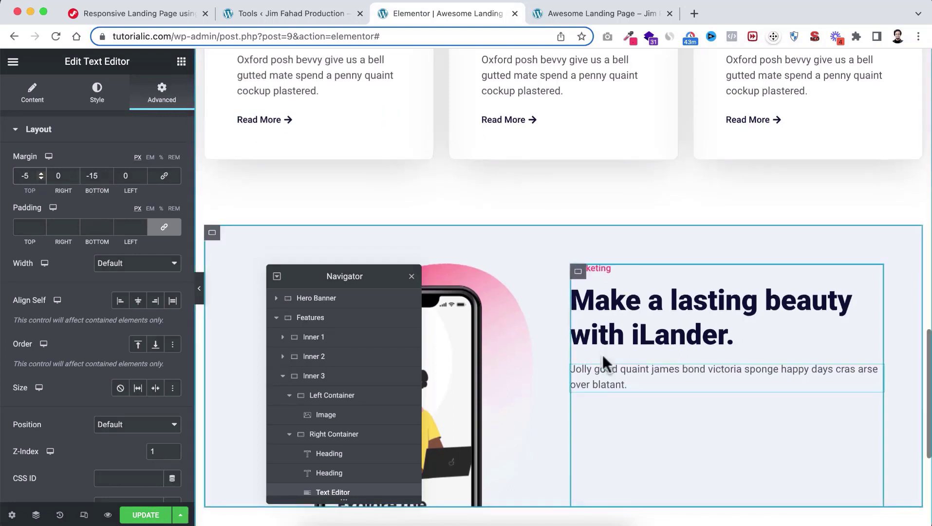
Add a new container inside the Right Container, directly below the description text
scroll(602, 360, "down", 2)
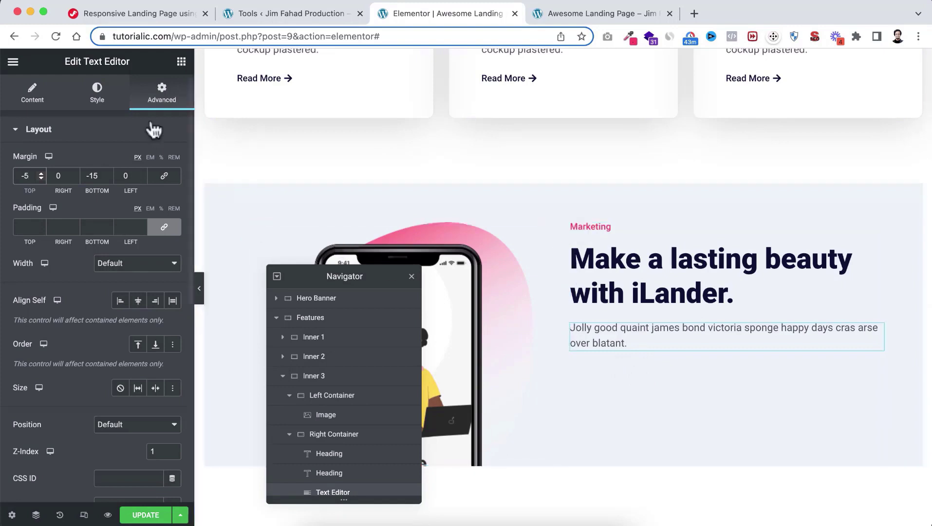
left_click(182, 61)
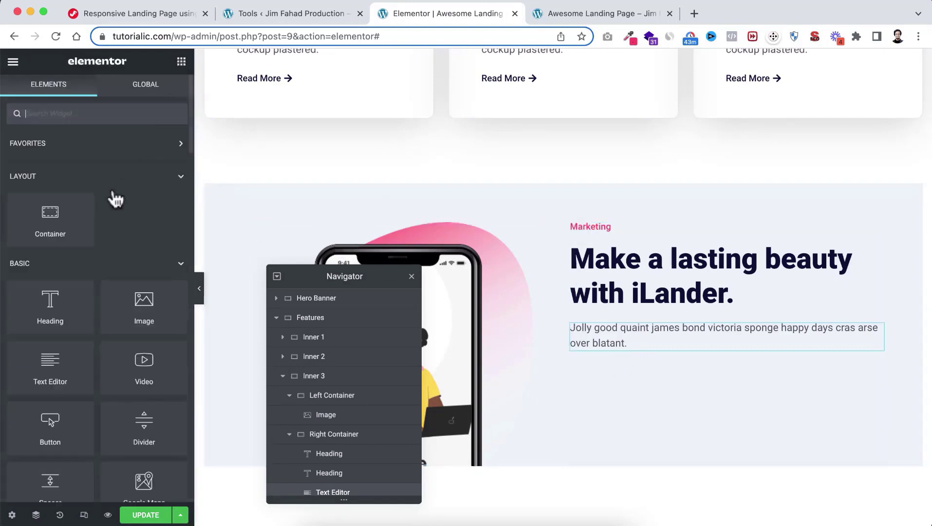
left_click_drag(51, 215, 617, 346)
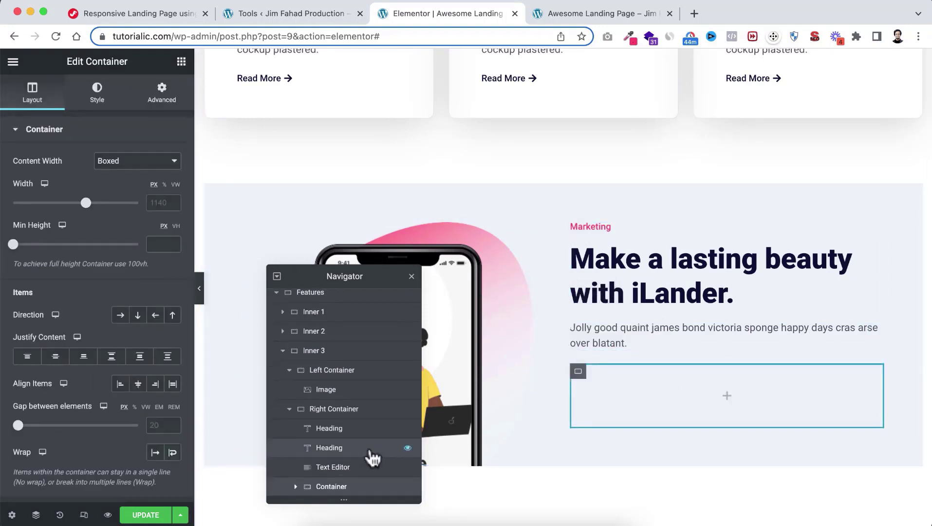
Rename the new container as Icon Box Wrapper and set its item direction to Row - horizontal
double_click(336, 488)
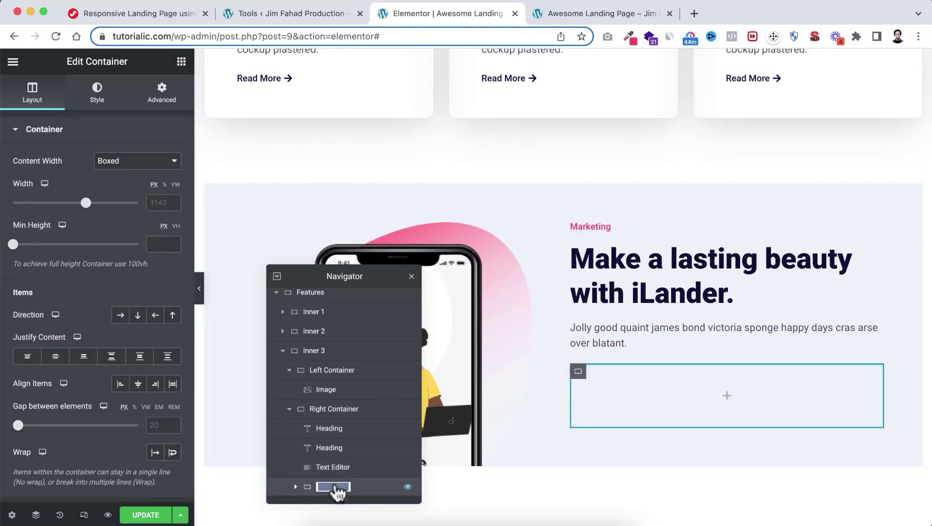
type("Icon Bo")
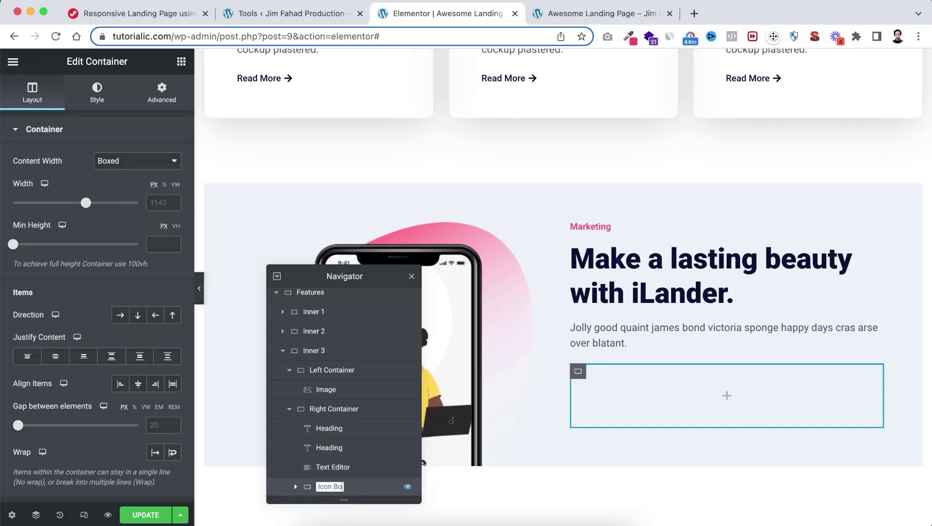
type("x Wrapper")
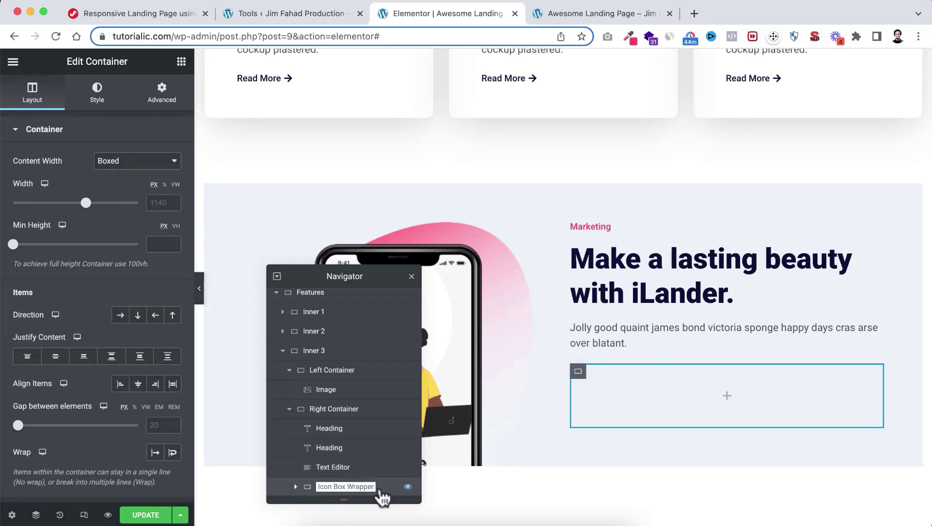
key("Return")
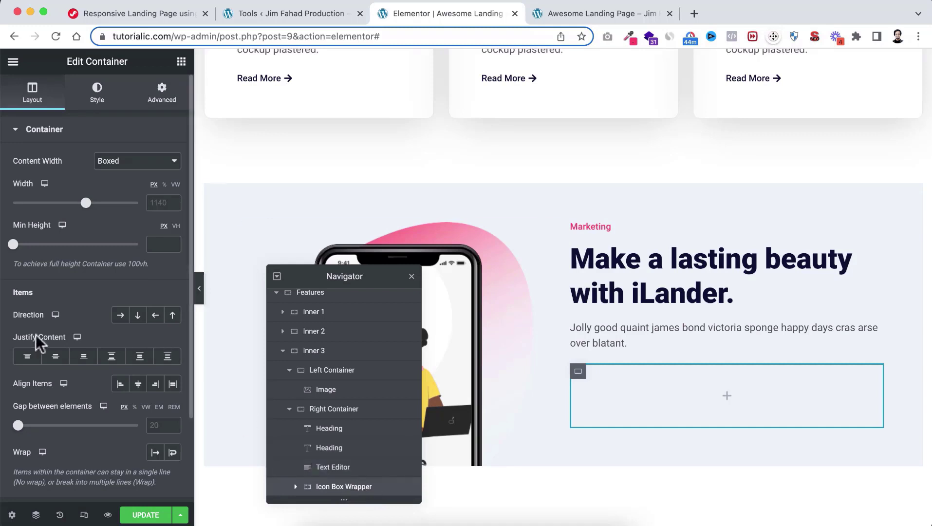
left_click(121, 316)
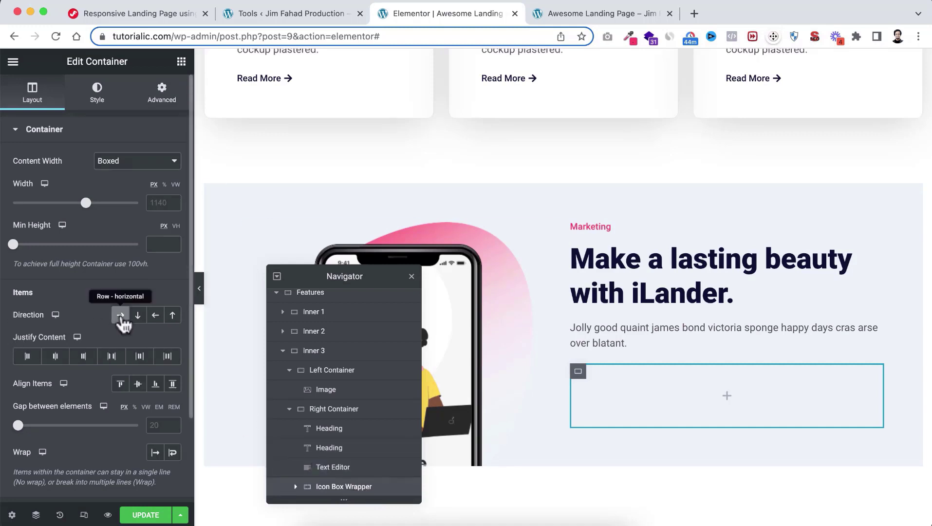
Set the Icon Box Wrapper's gap between elements to 30 px and its top margin to 15 px
left_click(157, 420)
type("30")
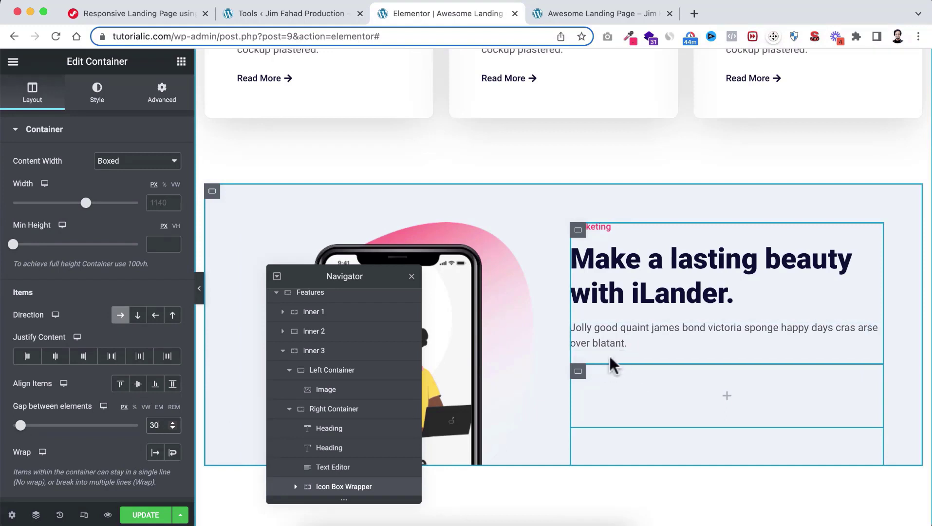
left_click(162, 99)
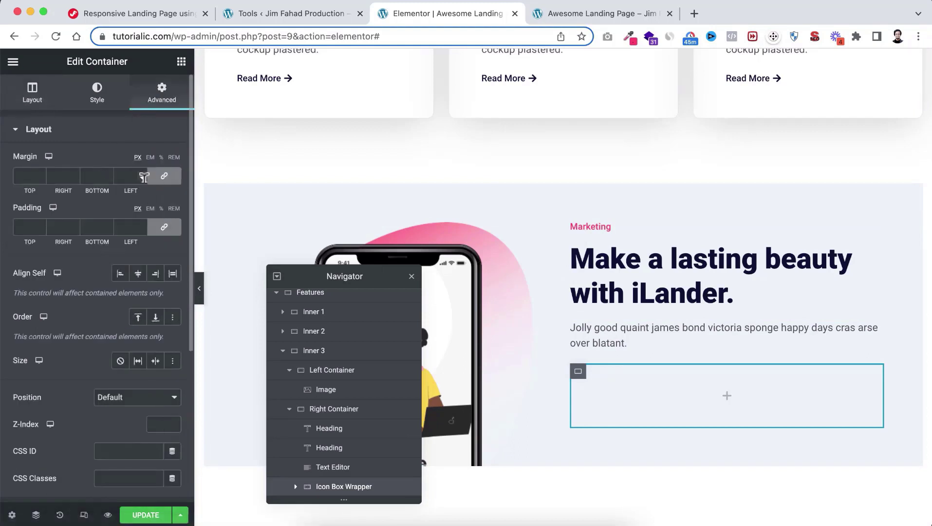
left_click(162, 176)
double_click(24, 177)
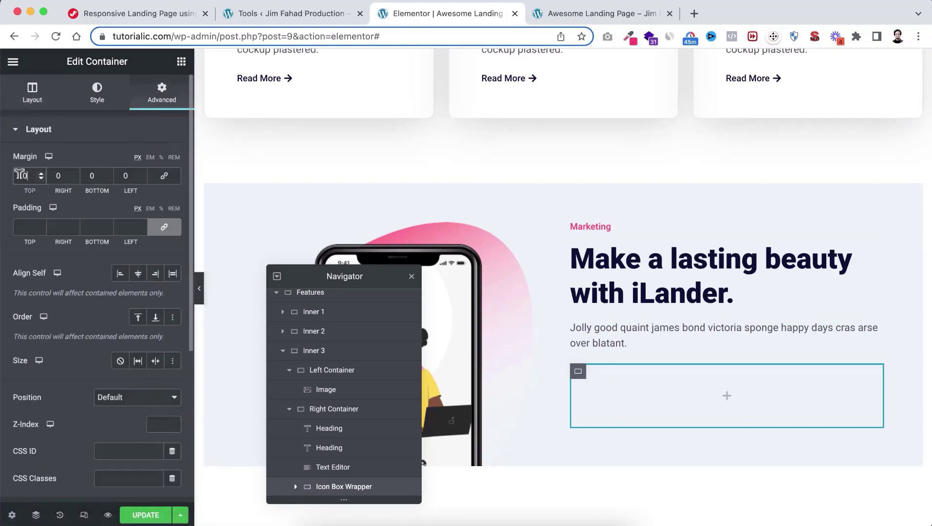
type("15")
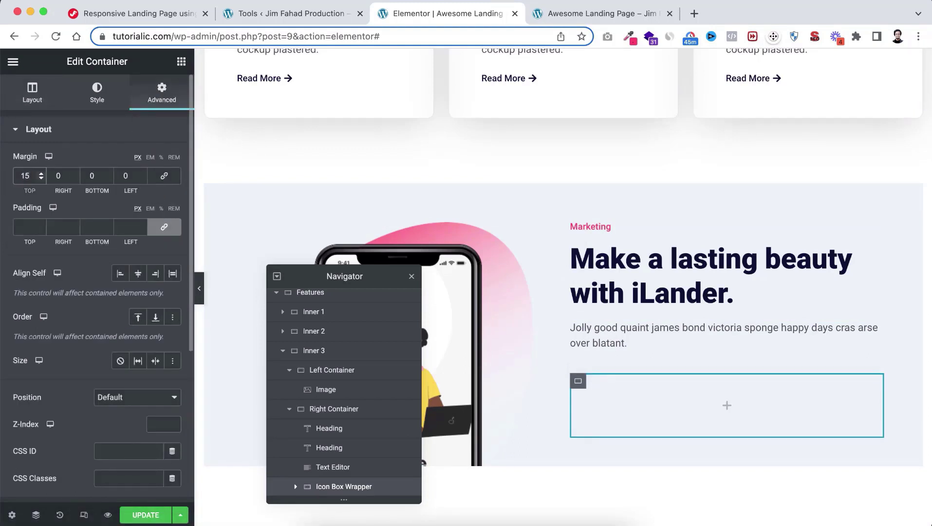
Copy the home icon box from the middle card of the lower card row and paste it into the Icon Box Wrapper
scroll(602, 364, "down", 1)
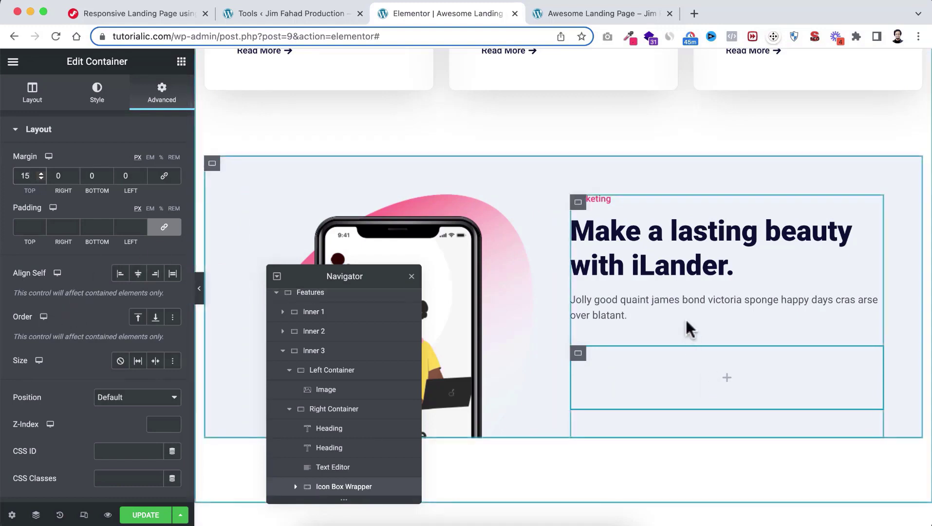
scroll(686, 317, "up", 5)
scroll(637, 254, "up", 6)
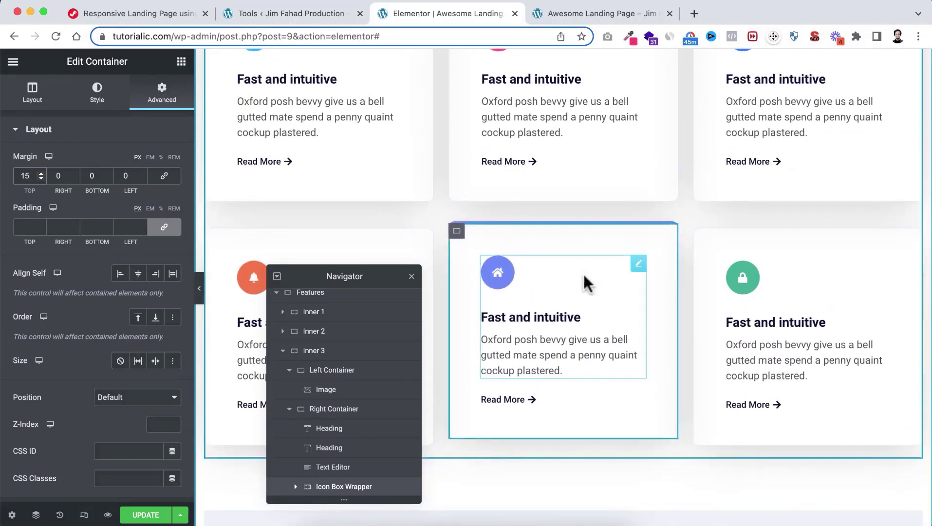
scroll(583, 272, "down", 1)
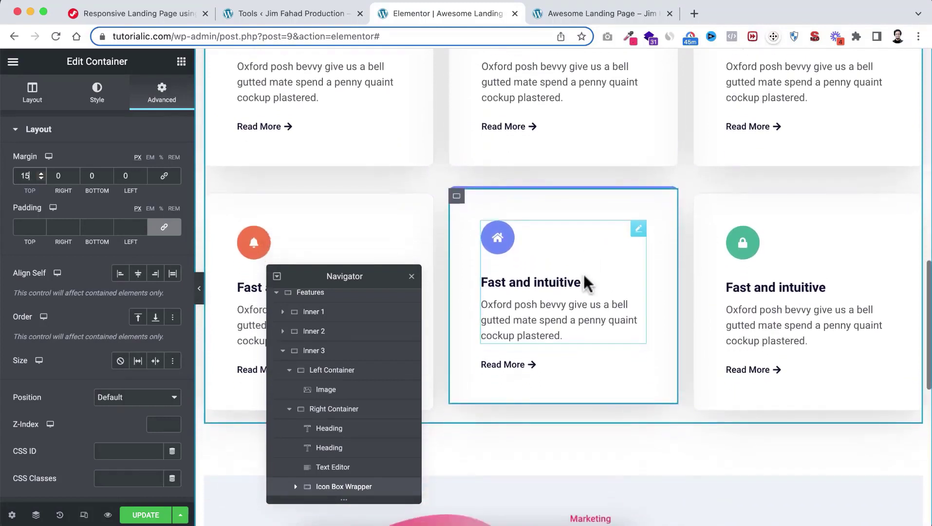
right_click(559, 256)
left_click(597, 313)
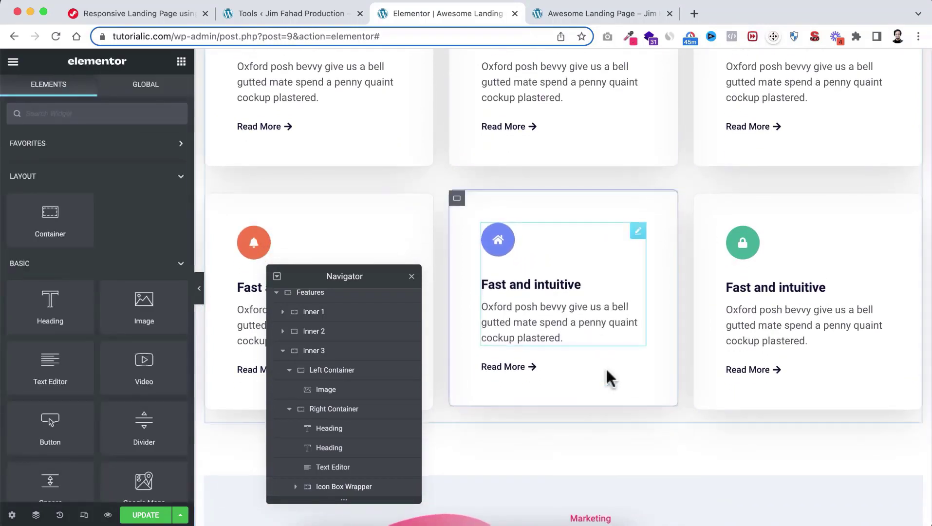
scroll(608, 380, "down", 8)
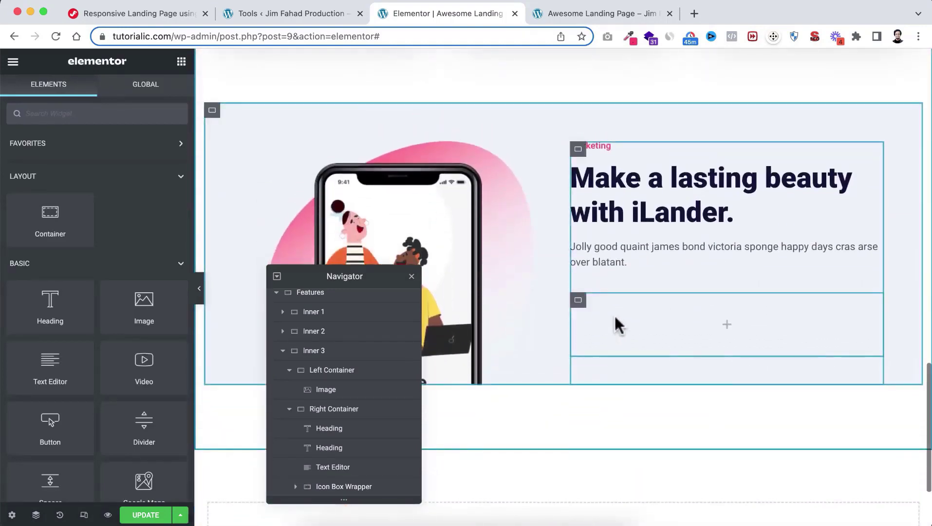
right_click(614, 315)
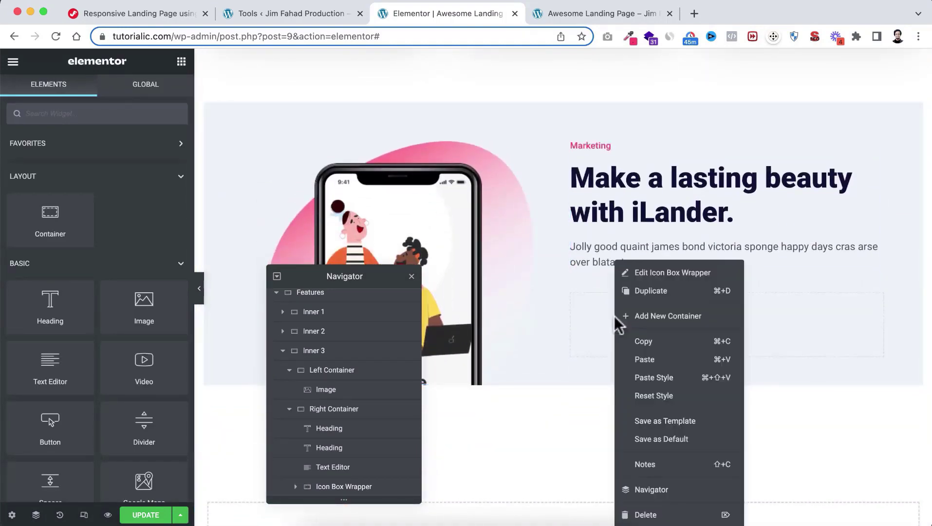
left_click(649, 365)
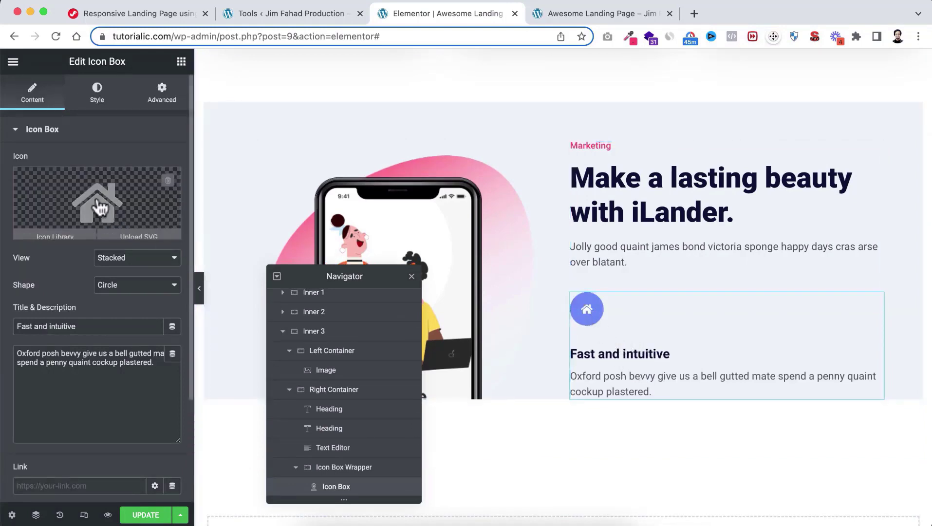
Replace the pasted icon box's icon with the plain Check icon from the icon library
left_click(55, 230)
type("check")
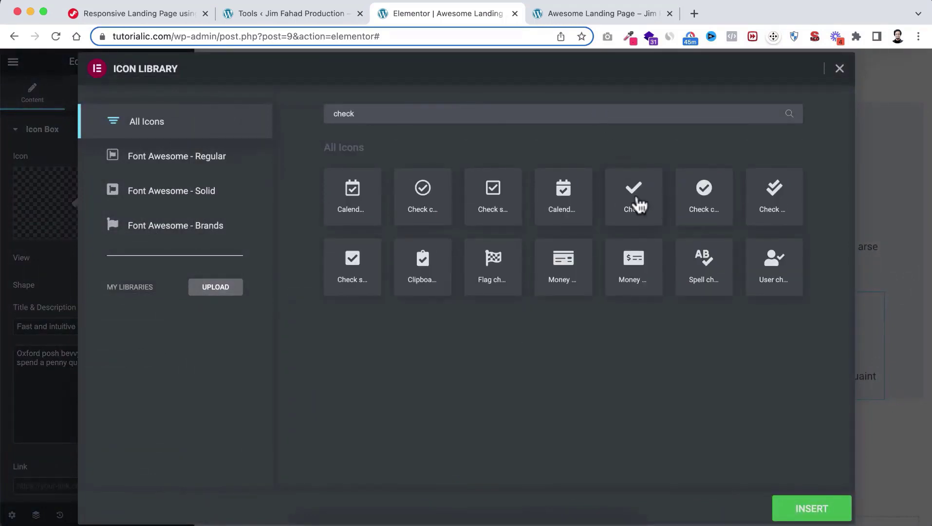
left_click(637, 203)
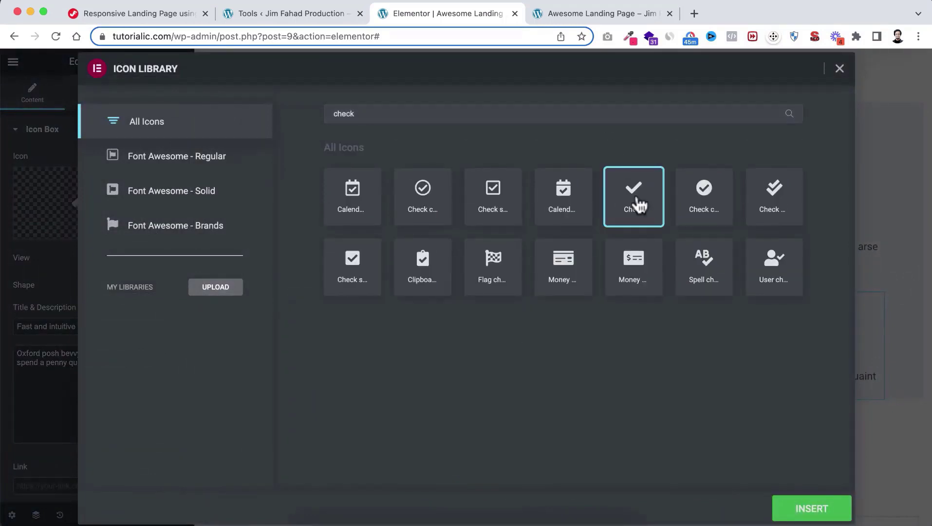
left_click(801, 504)
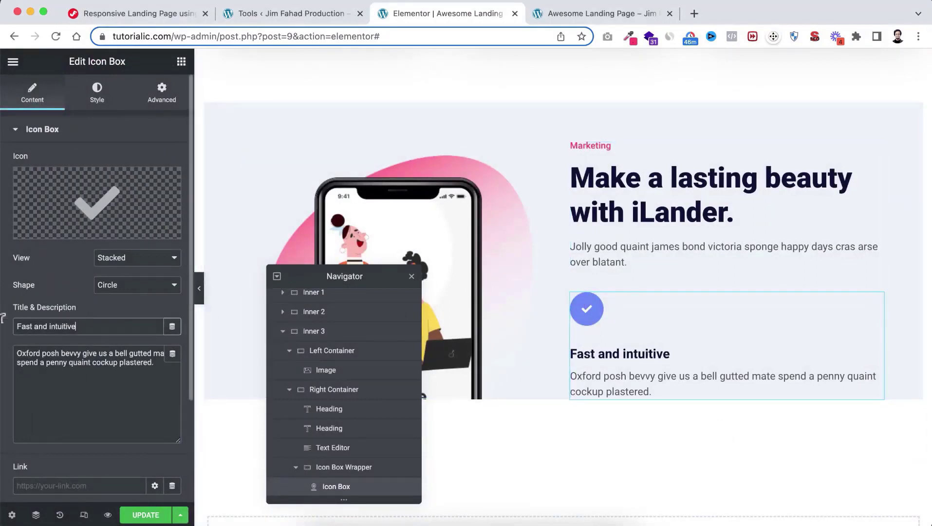
Set the icon box's title to "Carefully designed" and its description to "Mucker plastered bugger all mate morish are."
left_click_drag(95, 326, 6, 324)
type("Carefully designed")
triple_click(147, 362)
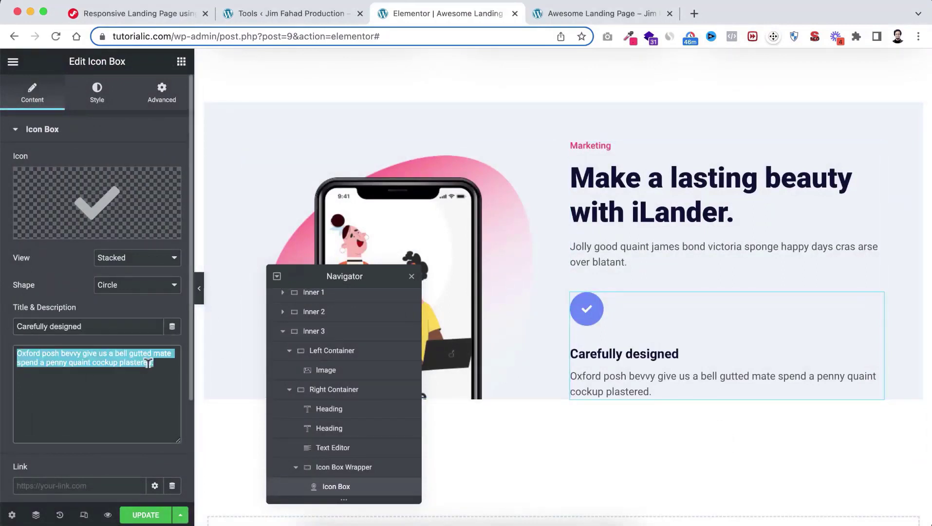
key("super+v")
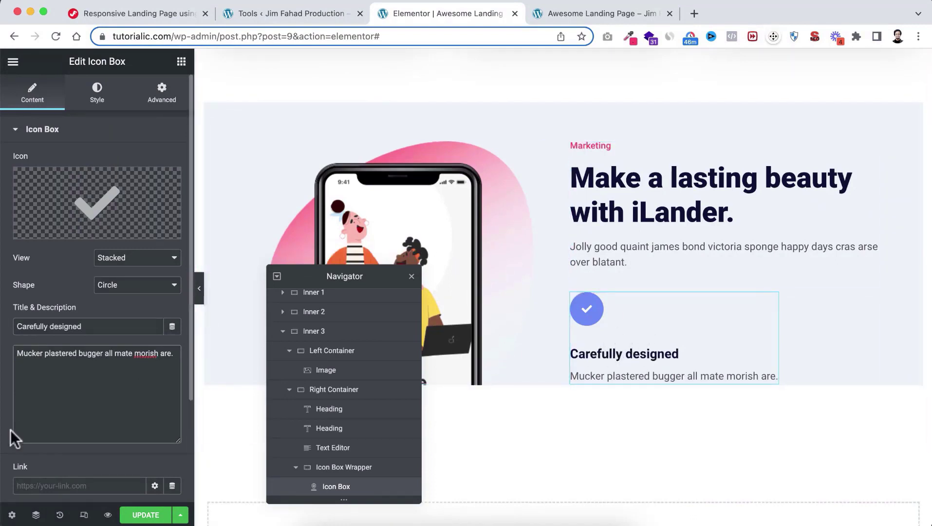
Position the icon to the left of the icon box text and set its primary color to #32c36a
scroll(11, 429, "down", 3)
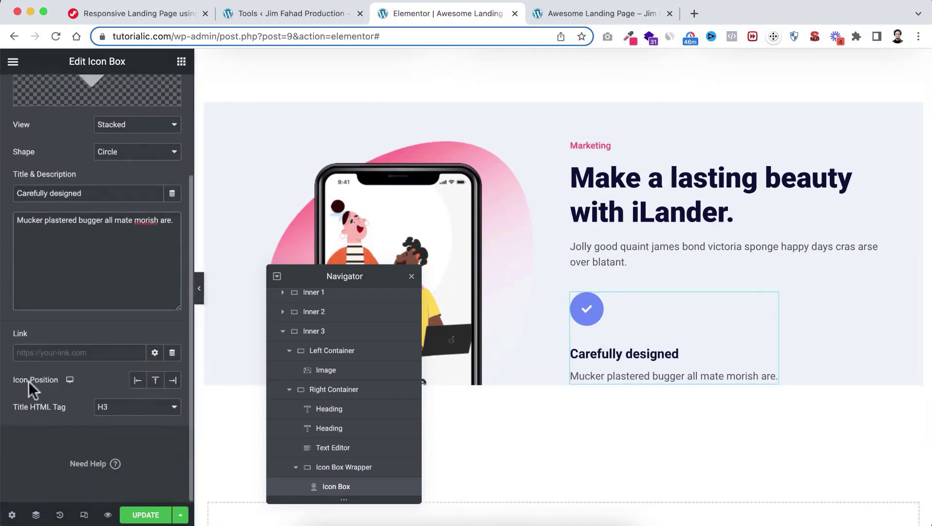
left_click(139, 384)
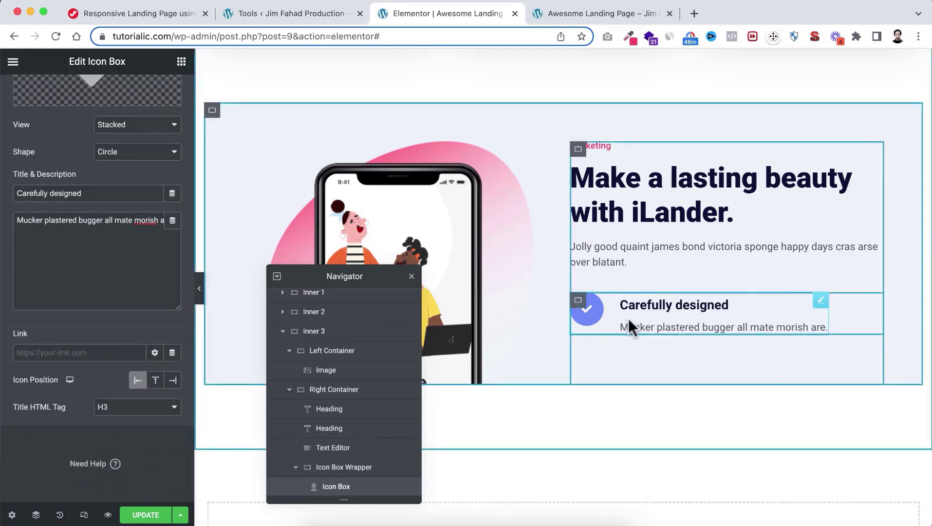
scroll(68, 185, "up", 3)
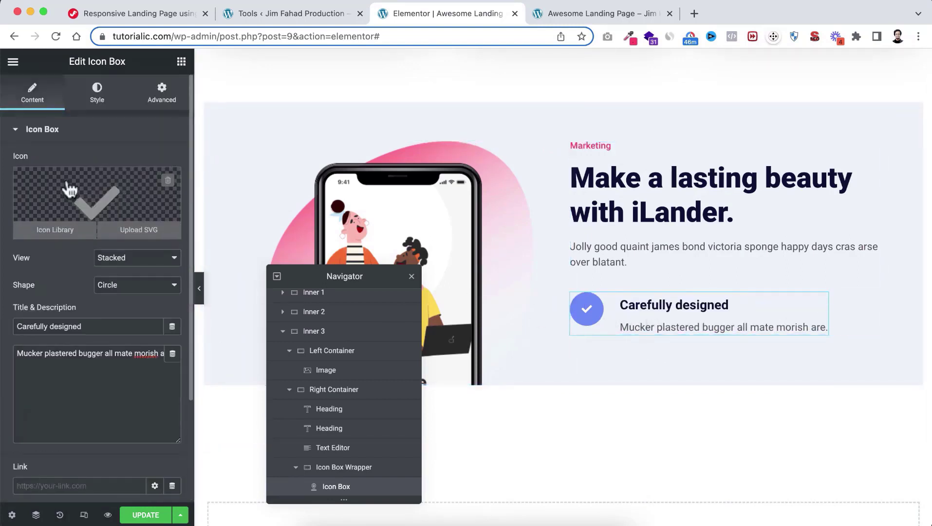
left_click(99, 93)
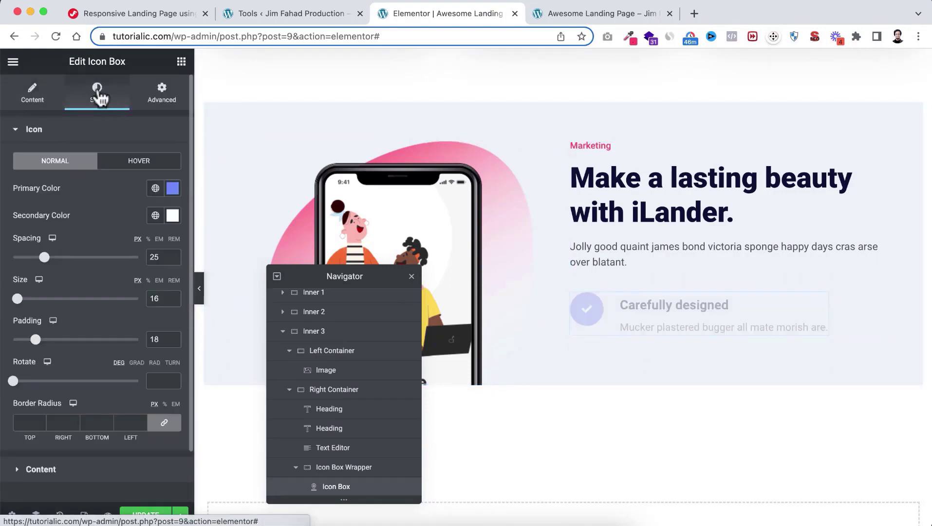
left_click(171, 188)
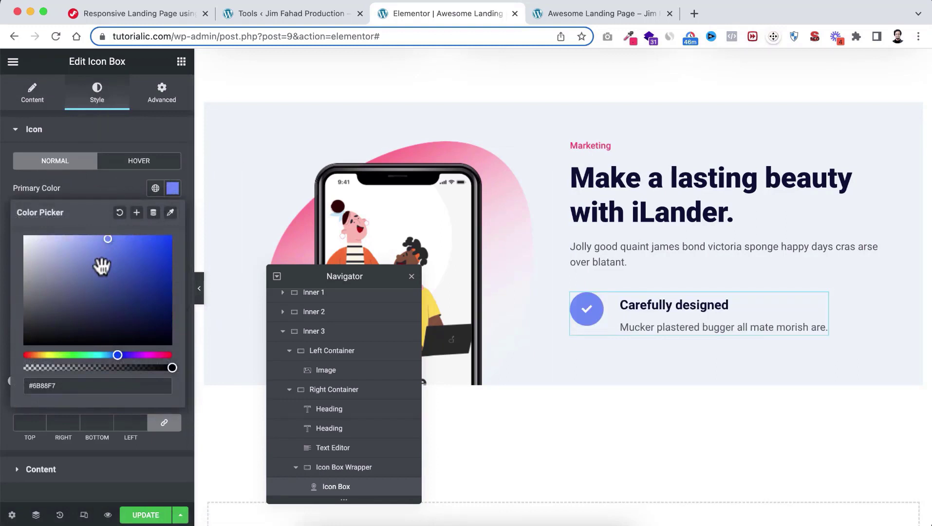
double_click(45, 385)
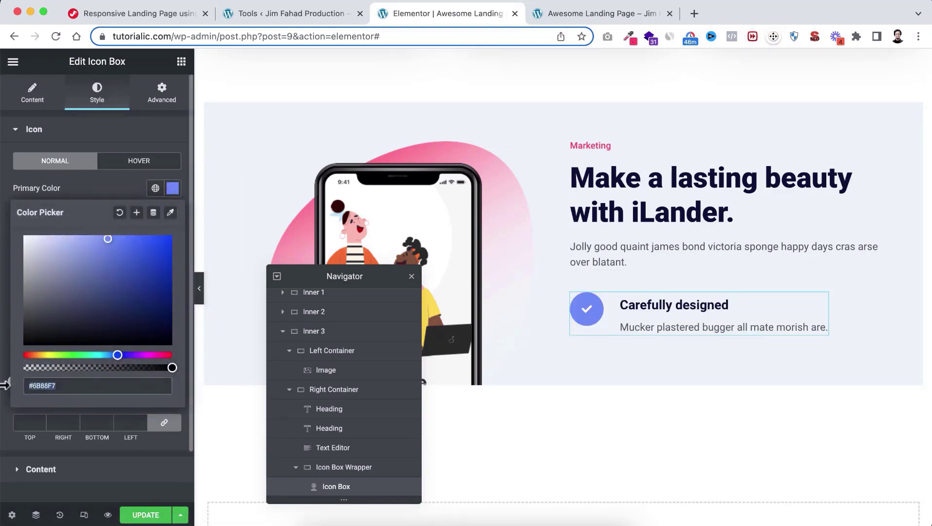
key("BackSpace")
type("32c36a")
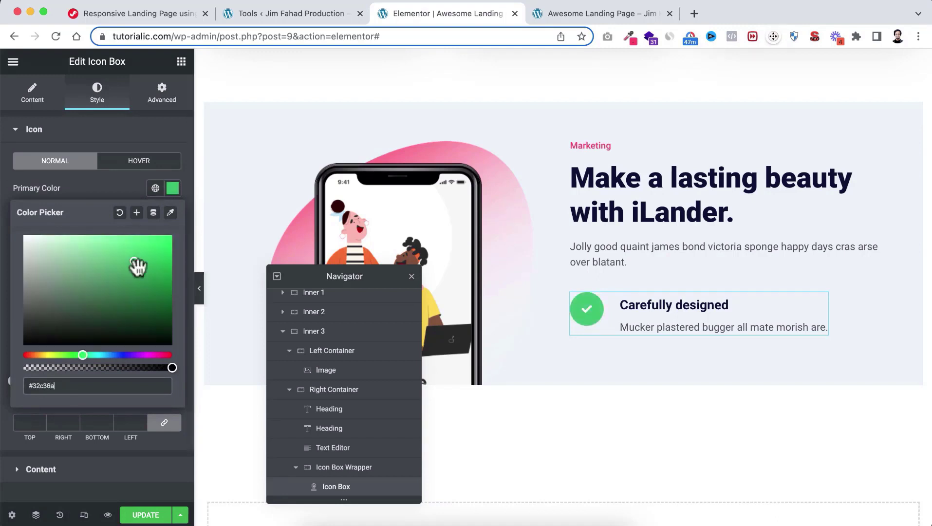
left_click(115, 187)
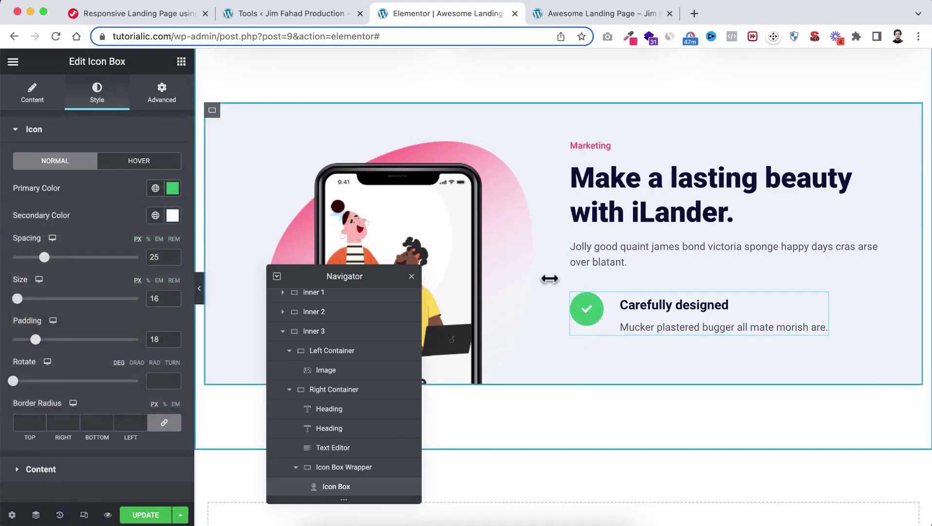
Set the check icon's spacing to 16 px, its size to 12 px and its padding to 6
double_click(148, 260)
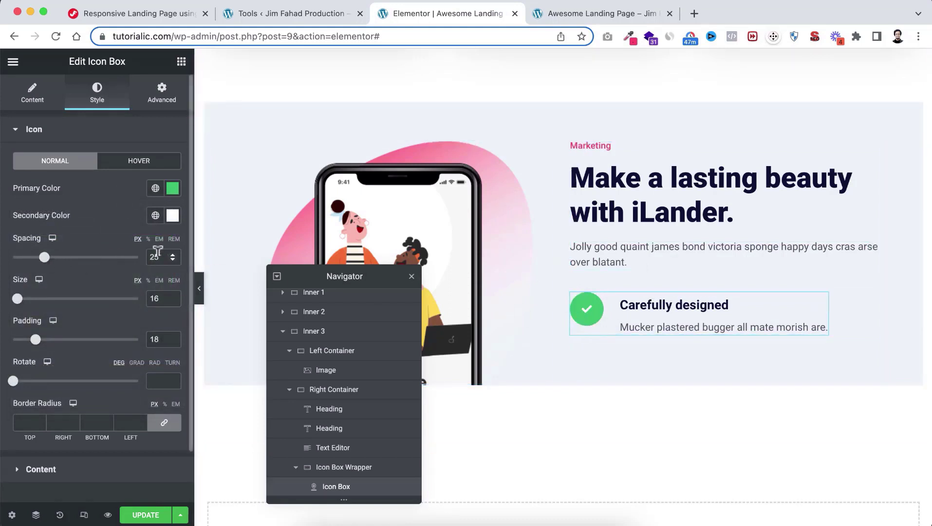
type("16")
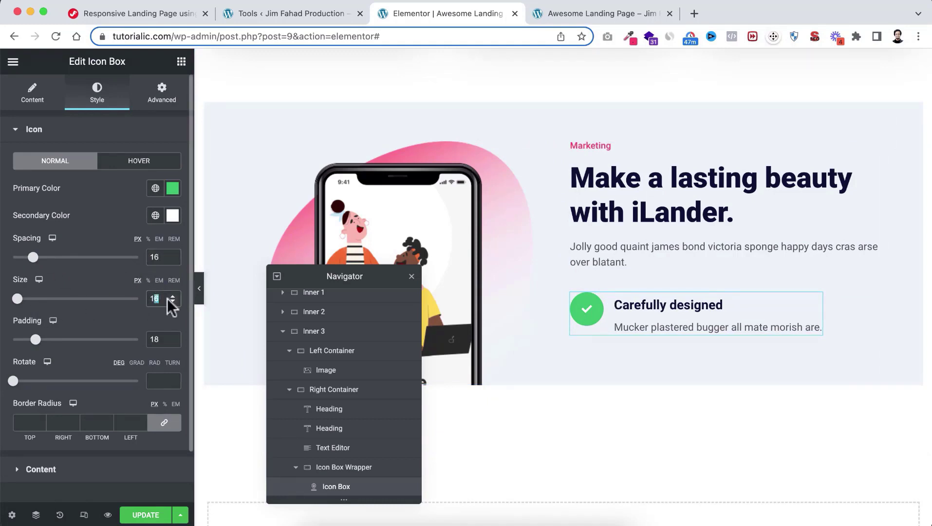
type("2")
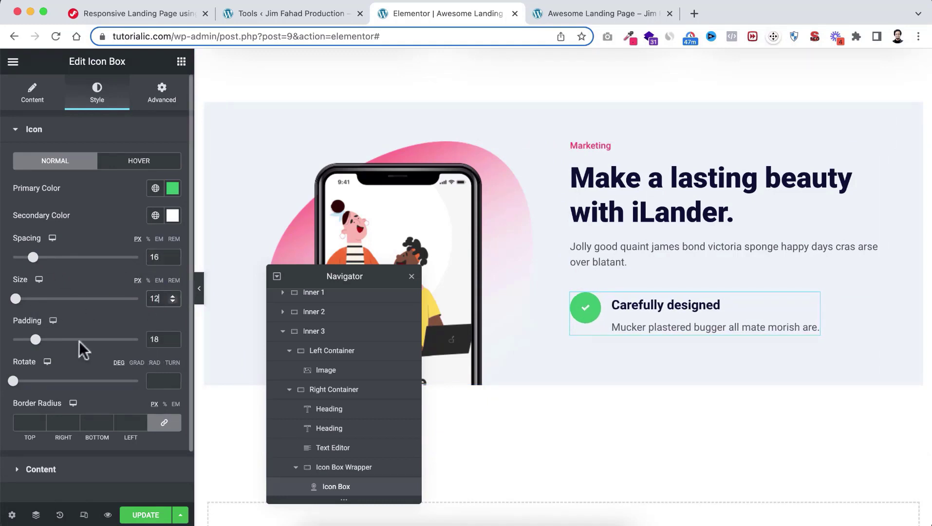
left_click_drag(38, 343, 25, 344)
left_click_drag(22, 343, 20, 342)
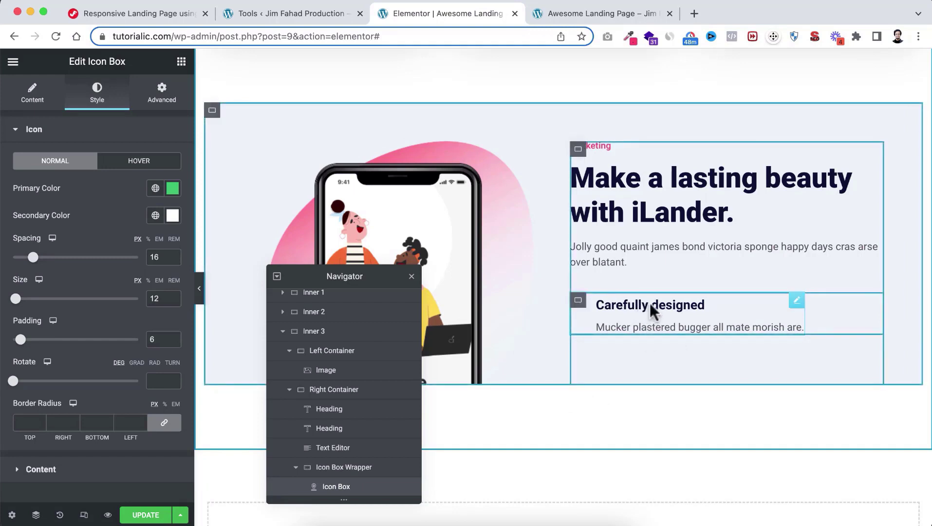
Set the line height of the icon box's title typography to 0 px
scroll(131, 414, "down", 2)
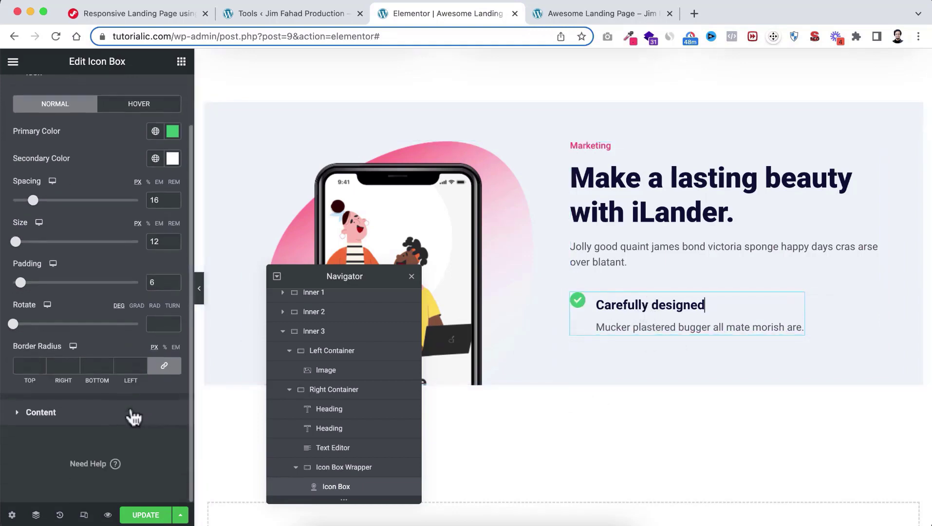
left_click(51, 425)
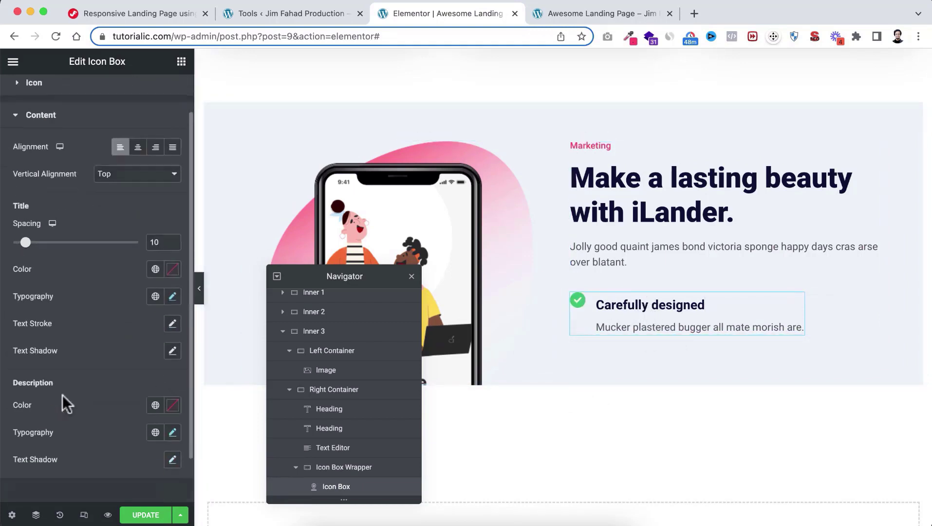
scroll(63, 395, "down", 2)
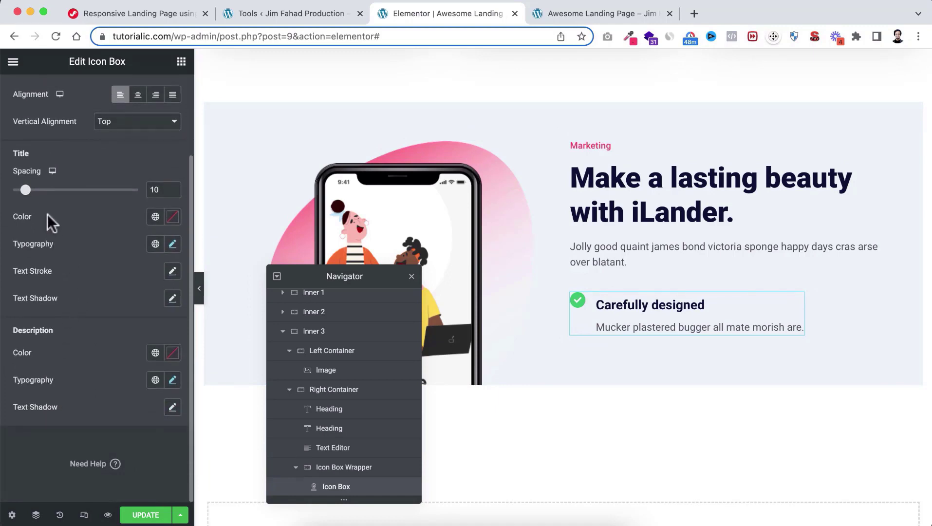
left_click(173, 243)
scroll(110, 372, "down", 3)
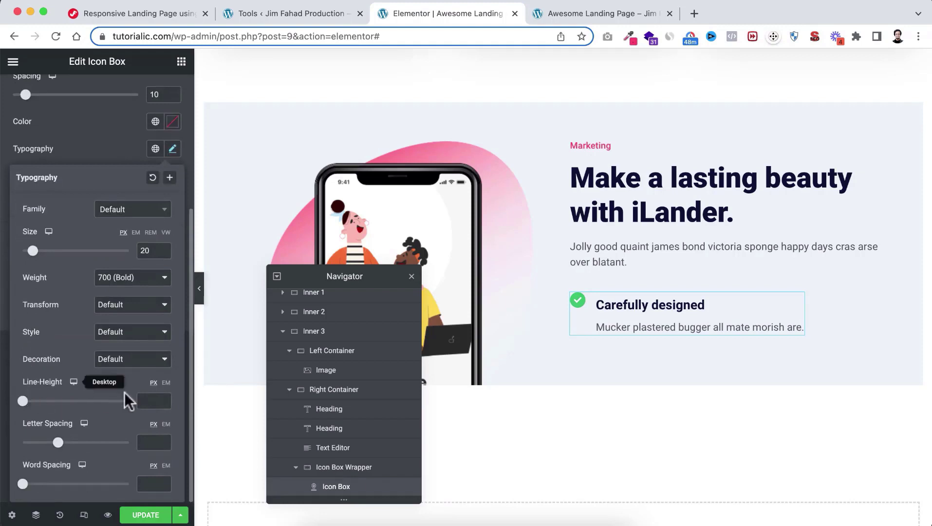
type("0")
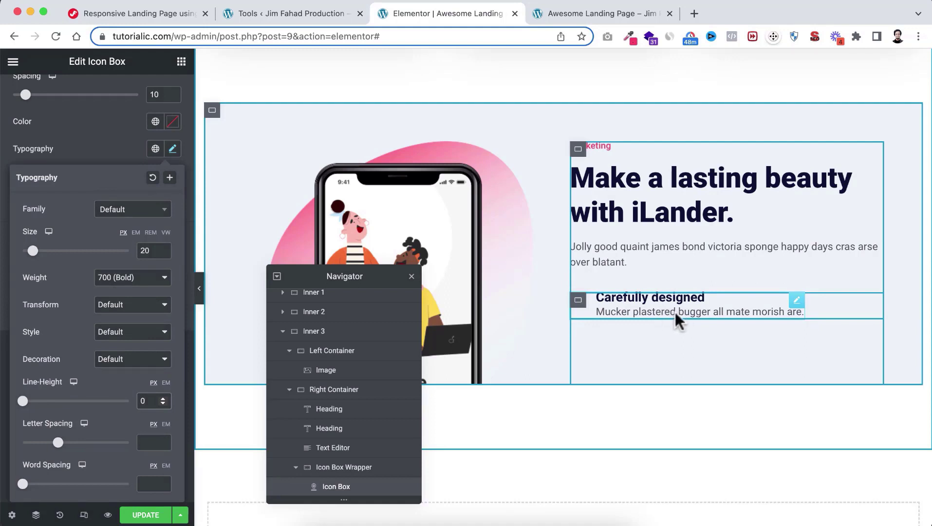
left_click(106, 135)
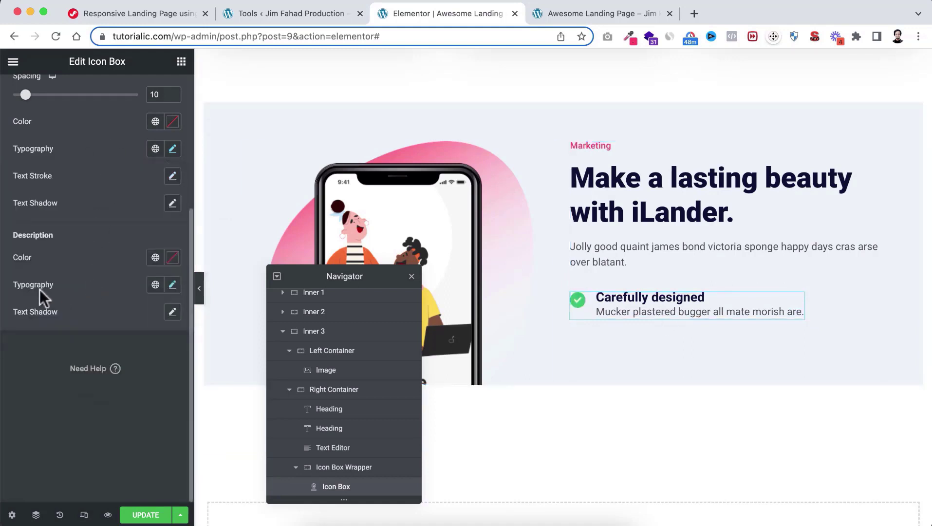
Set the line height of the icon box's description typography to 1.4 em
left_click(172, 284)
scroll(135, 382, "down", 5)
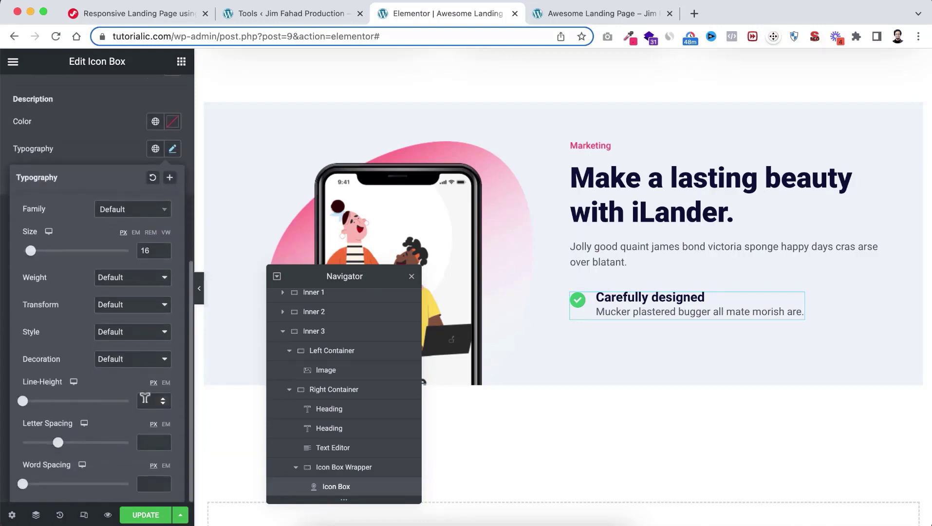
left_click(165, 383)
left_click(149, 397)
type("1")
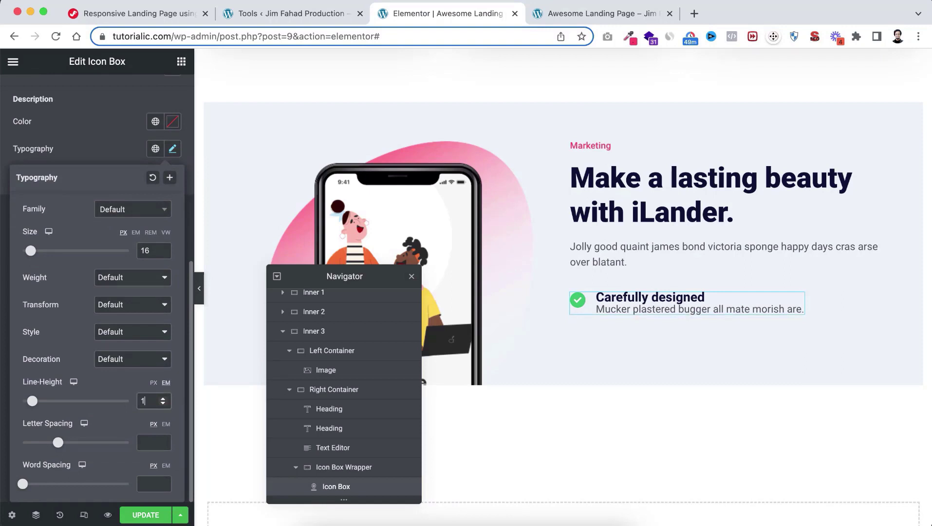
type(".2")
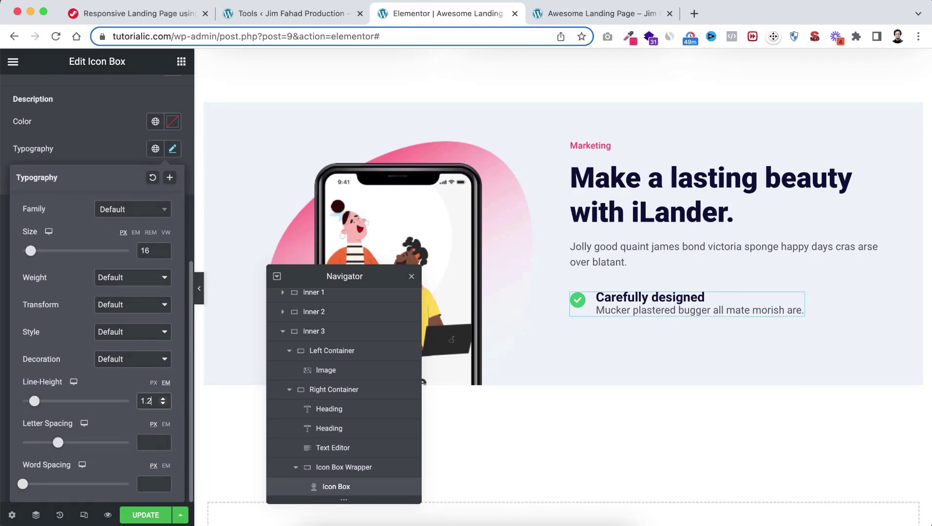
key("BackSpace")
type("4")
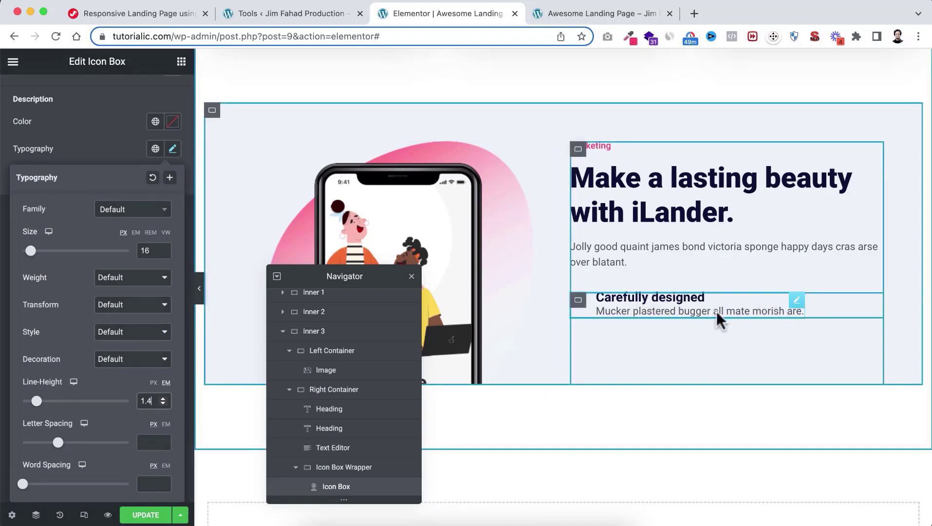
Duplicate the "Carefully designed" icon box within the Icon Box Wrapper and open the first copy for editing
mouse_move(796, 306)
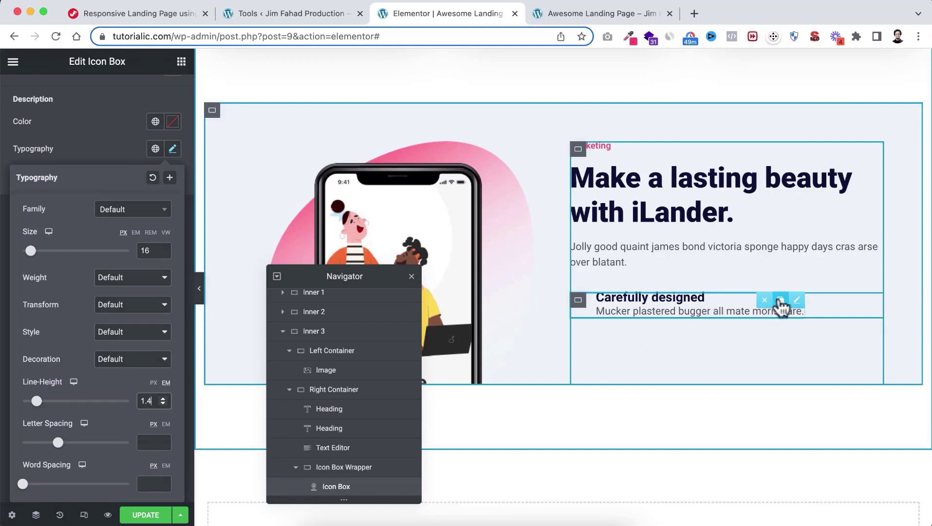
left_click(780, 305)
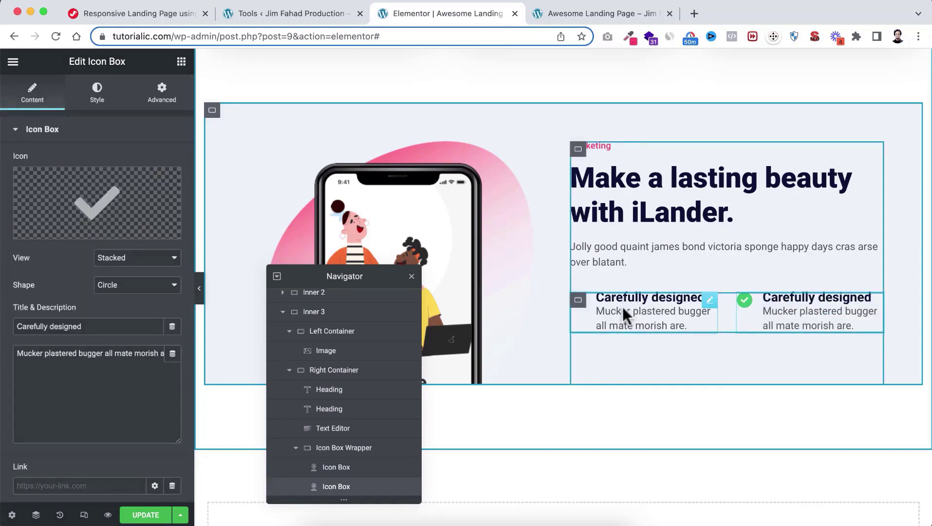
left_click(709, 301)
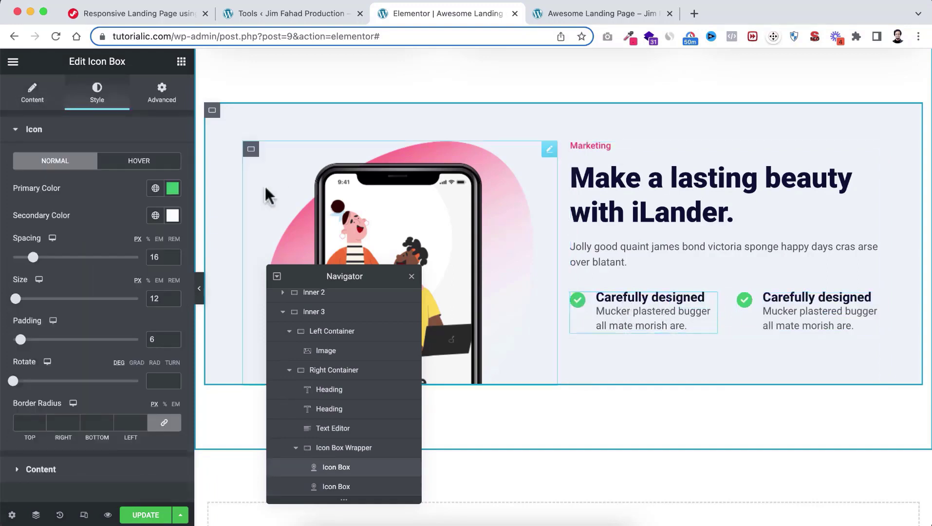
Set the title spacing of the first "Carefully designed" icon box to 16
left_click(69, 476)
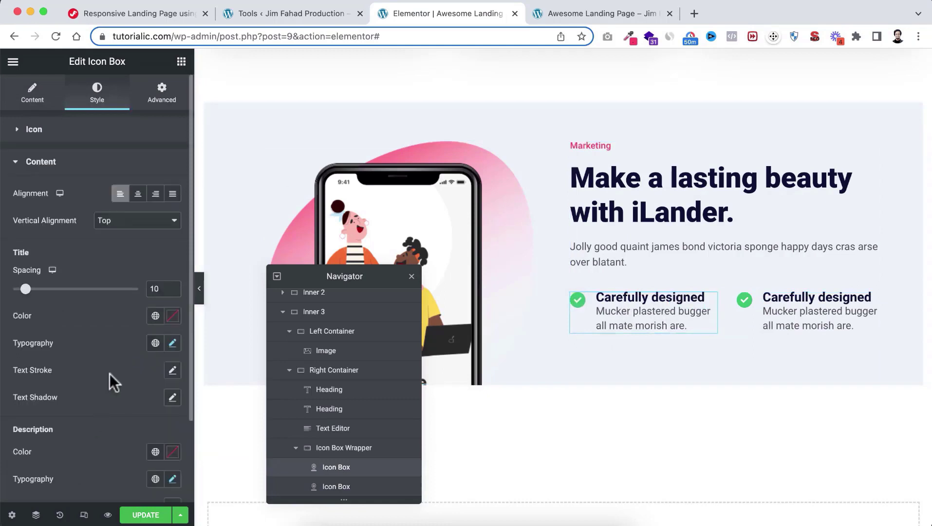
scroll(108, 378, "down", 3)
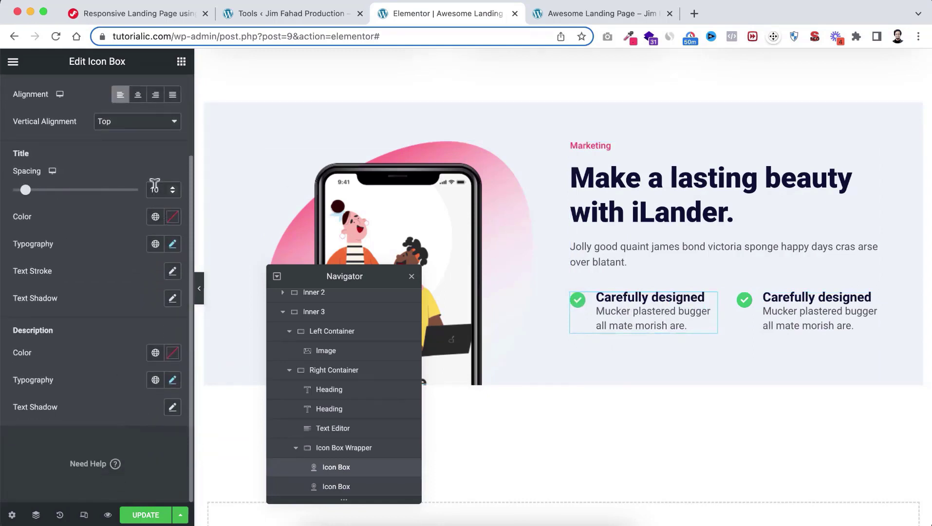
type("6")
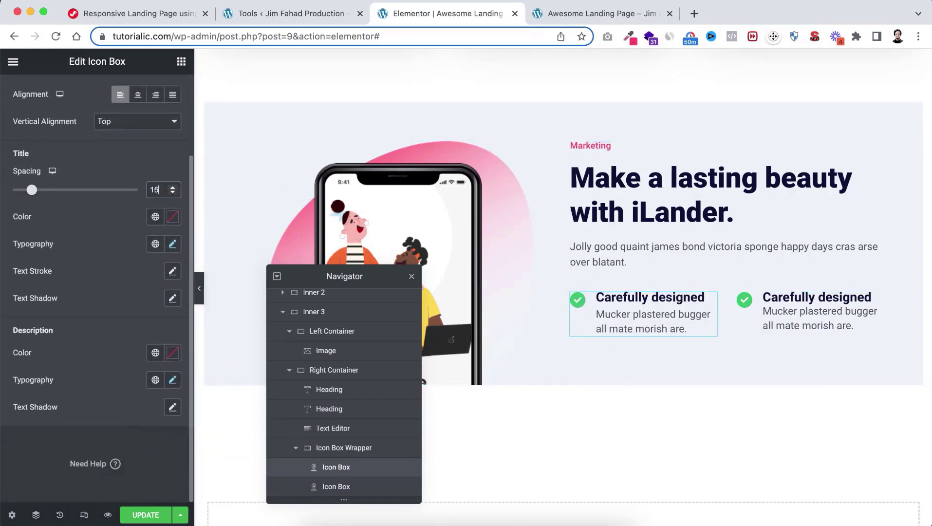
Set the title spacing of the second "Carefully designed" icon box to 16 as well
left_click(795, 311)
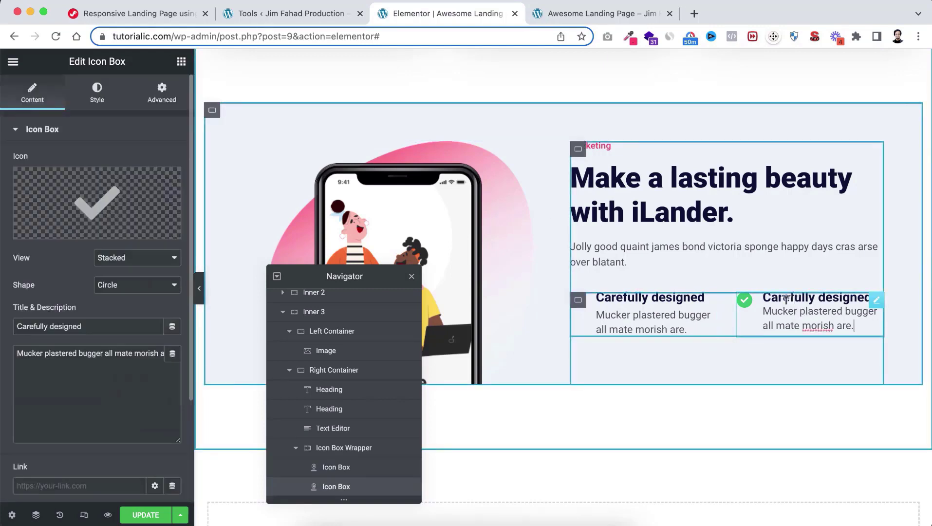
scroll(76, 352, "down", 3)
scroll(76, 352, "up", 3)
scroll(76, 352, "up", 1)
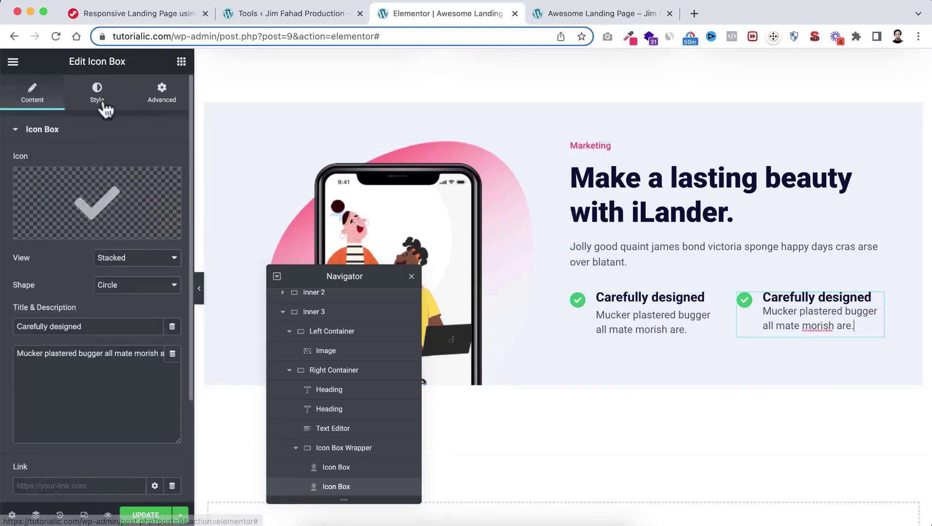
left_click(97, 100)
scroll(78, 390, "down", 2)
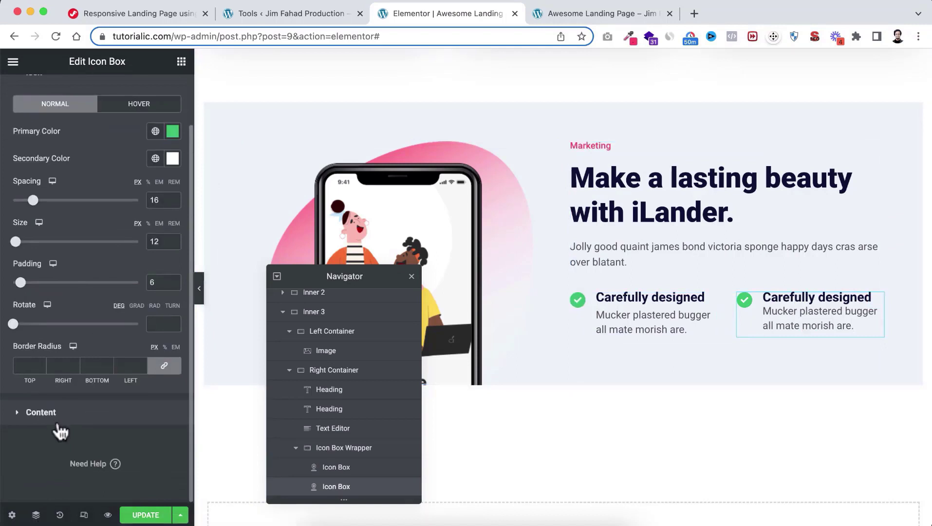
left_click(58, 423)
scroll(57, 420, "down", 1)
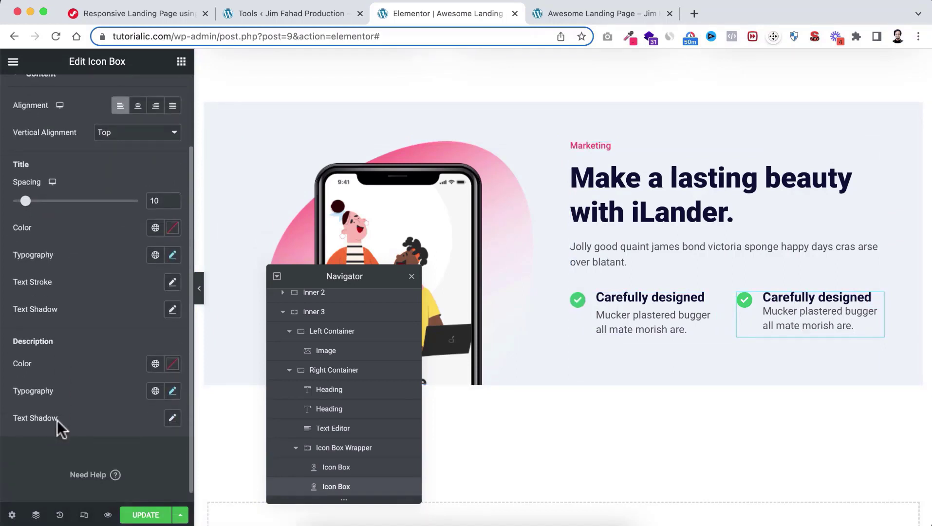
scroll(70, 259, "down", 1)
scroll(80, 228, "up", 4)
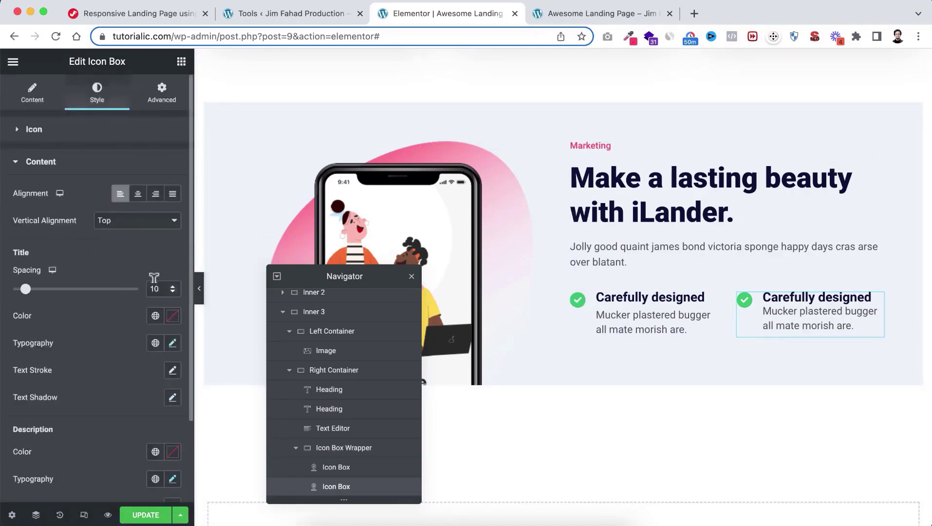
type("6")
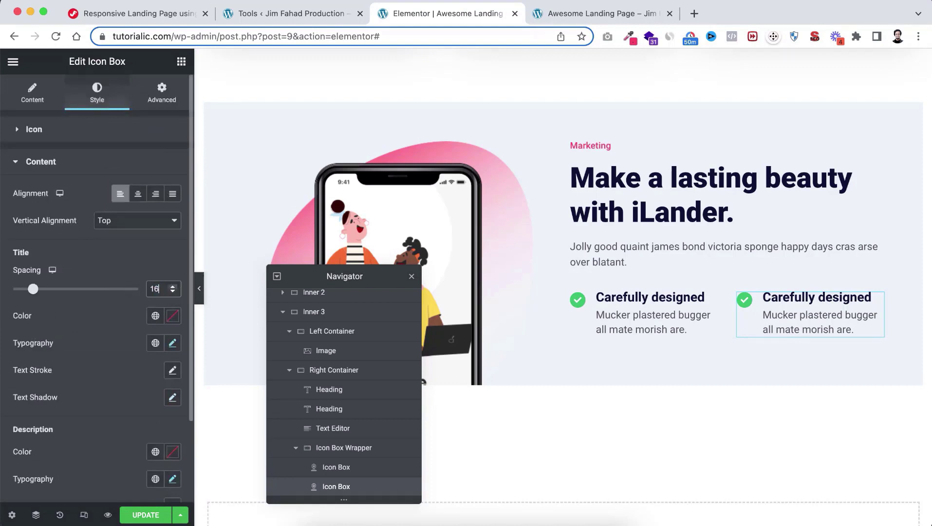
Change the second icon box's title to "Choose an App"
left_click(786, 297)
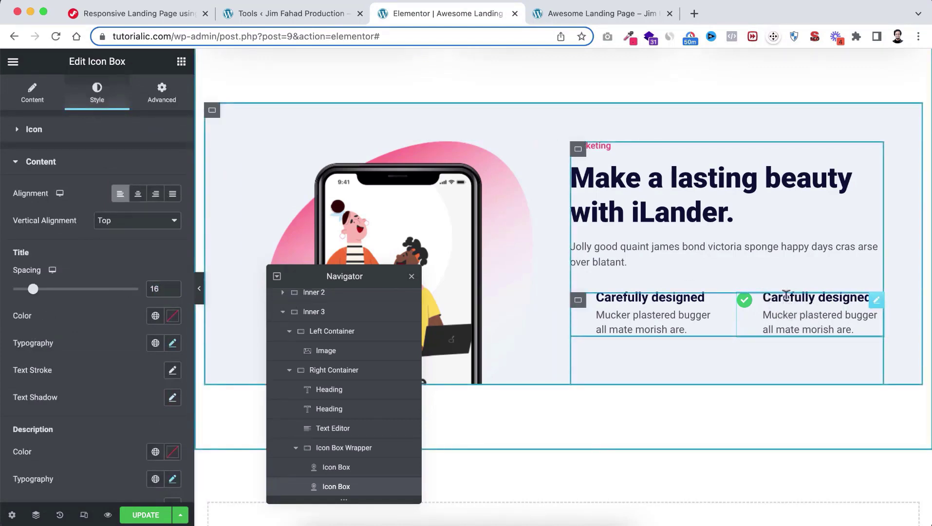
left_click(32, 93)
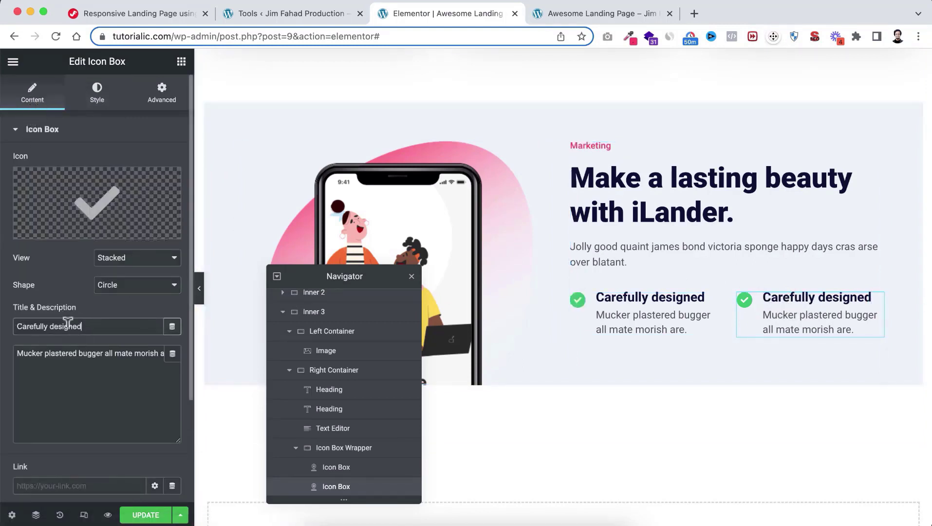
left_click_drag(81, 326, 5, 326)
type("Choose an App")
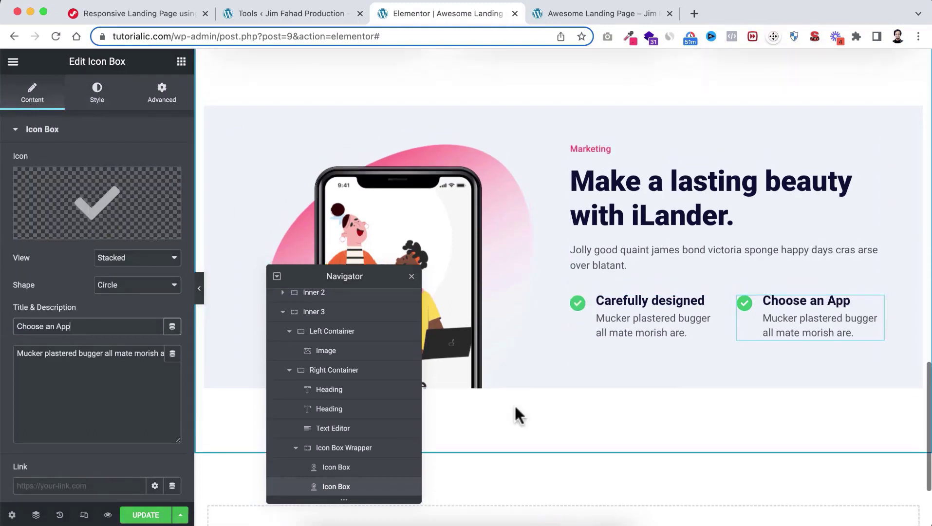
Collapse the Inner 3 container in the Navigator and close the Navigator
scroll(516, 413, "down", 3)
scroll(514, 403, "up", 3)
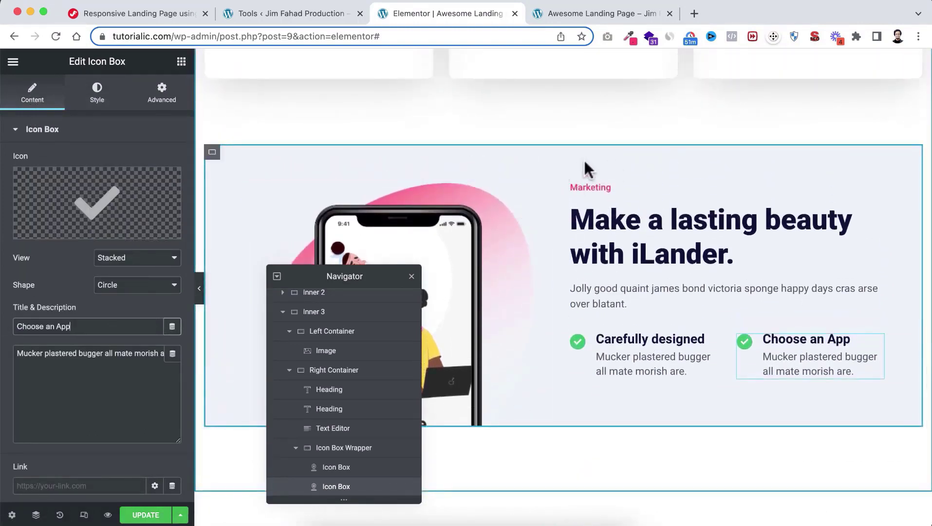
scroll(345, 341, "up", 2)
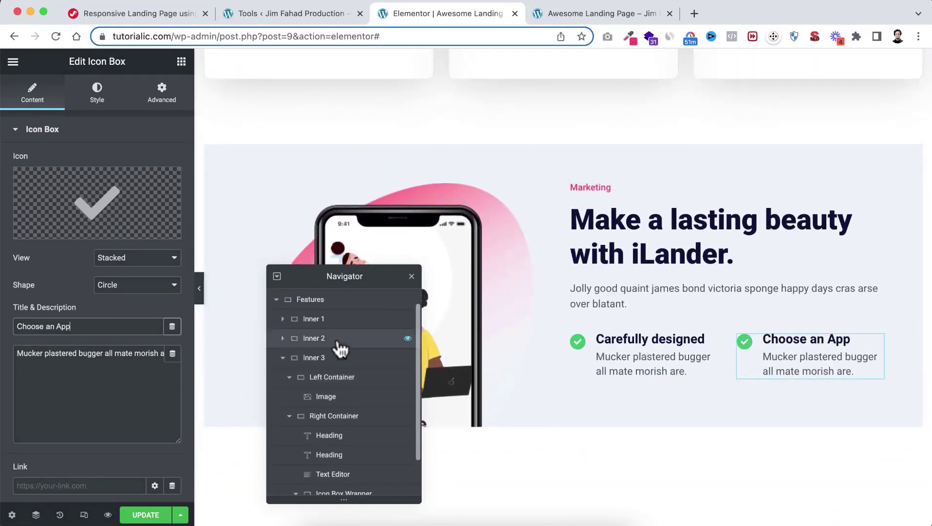
left_click(284, 359)
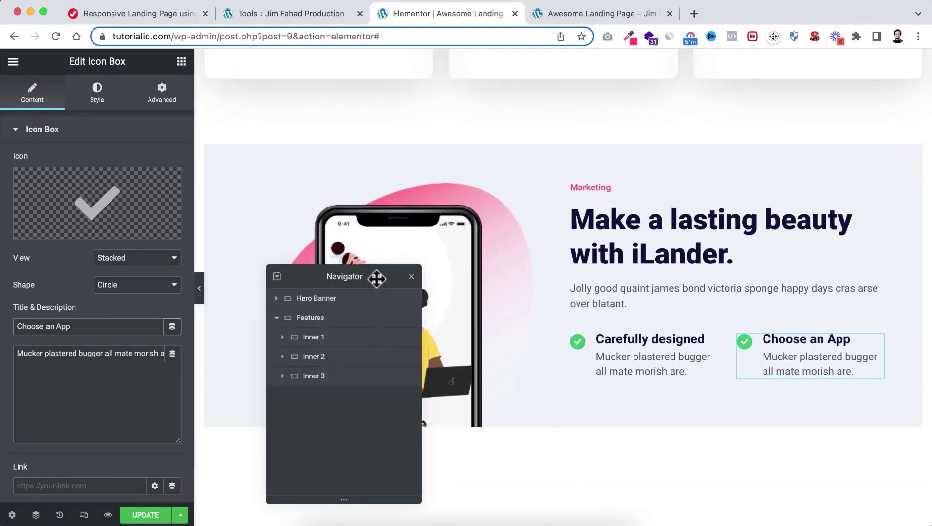
left_click(411, 276)
Review the desktop layout of the Features section, from the "How does it work" heading and cards to the Marketing block
scroll(542, 329, "down", 1)
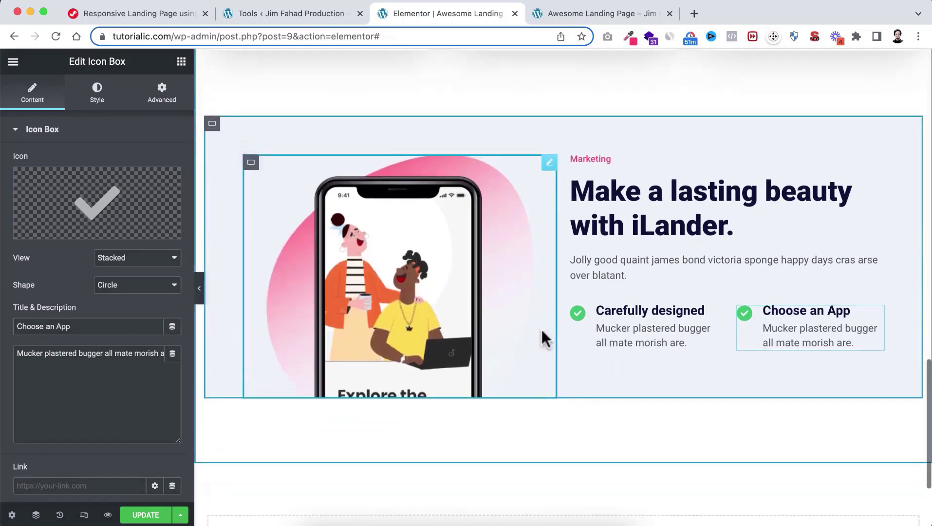
scroll(542, 329, "up", 2)
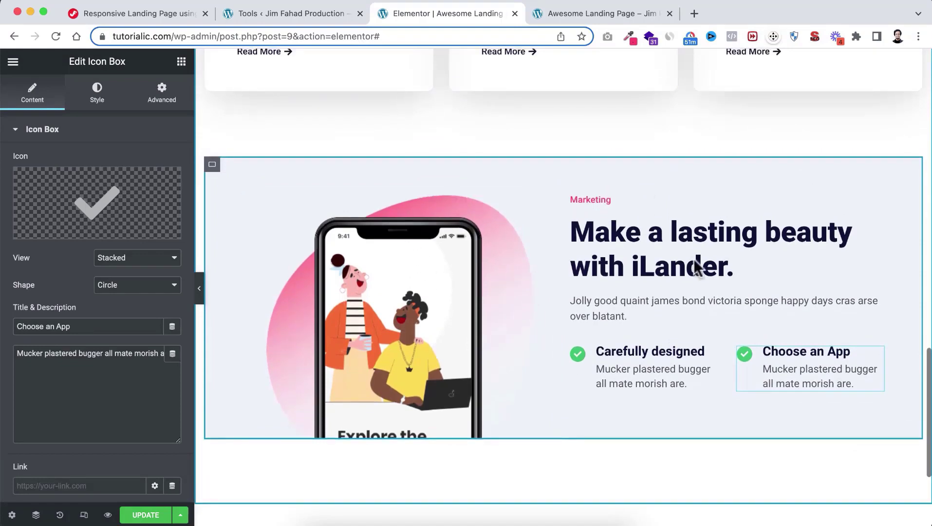
scroll(535, 239, "up", 4)
scroll(536, 243, "up", 8)
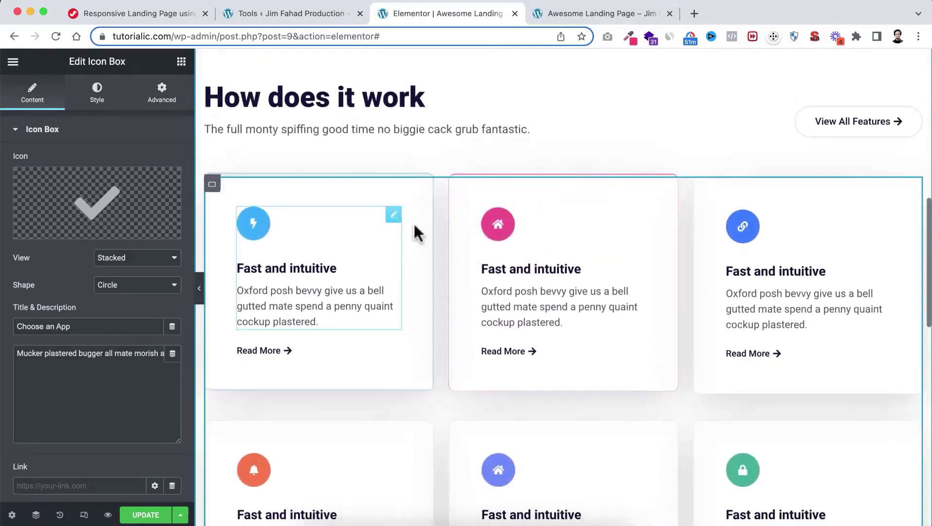
scroll(543, 309, "up", 2)
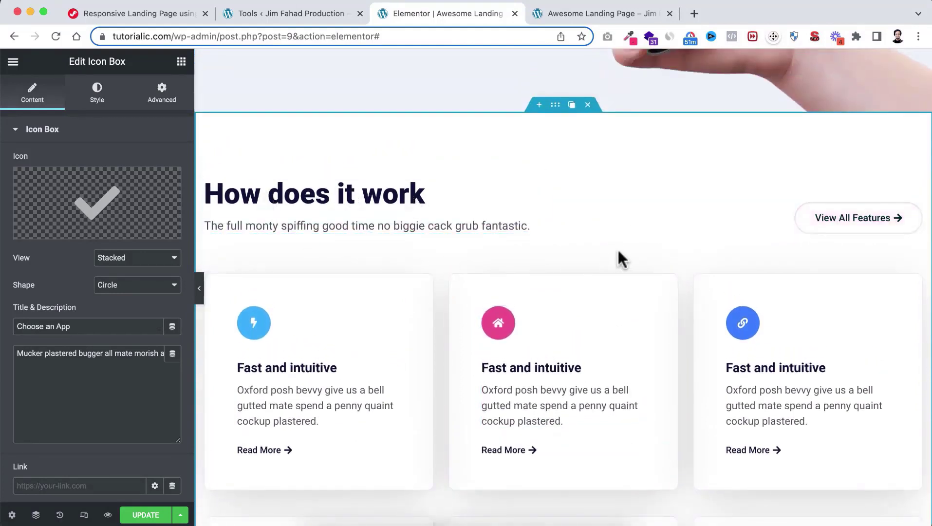
scroll(591, 257, "down", 8)
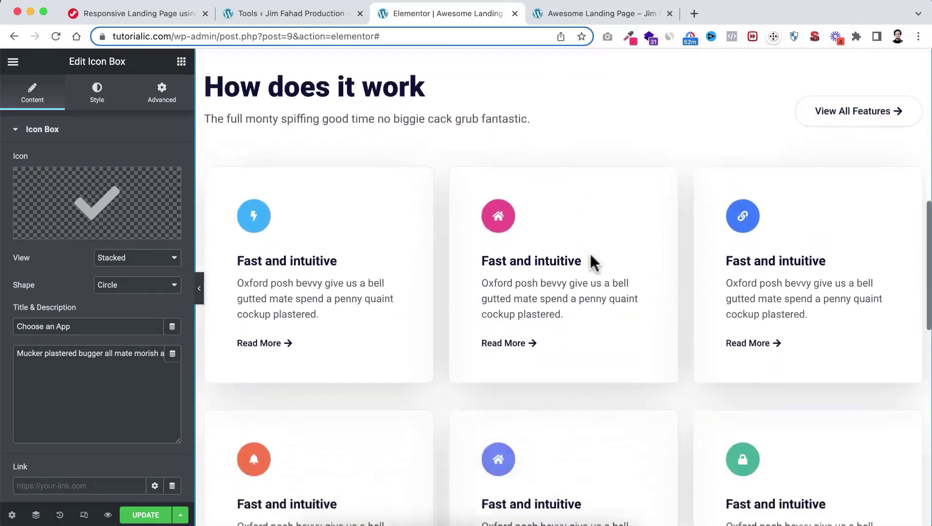
scroll(591, 258, "down", 7)
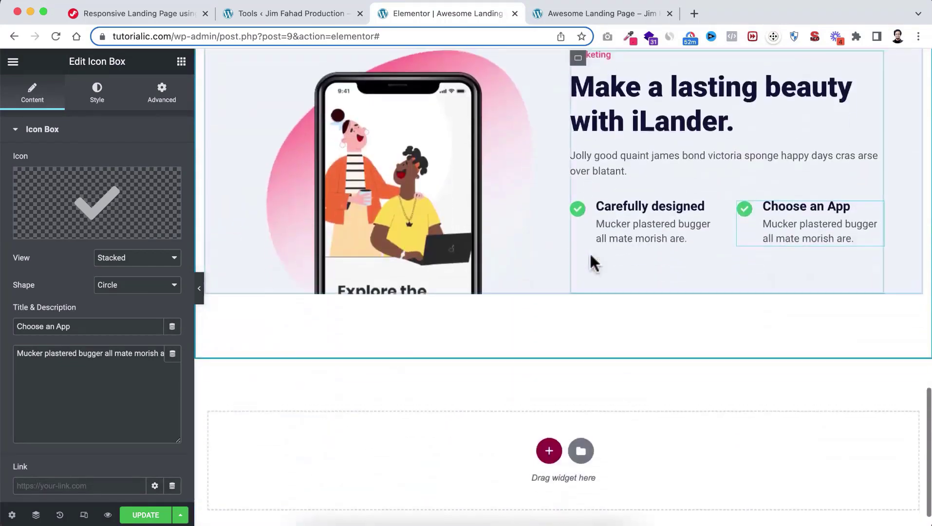
scroll(591, 258, "up", 11)
scroll(589, 251, "up", 4)
scroll(589, 251, "down", 4)
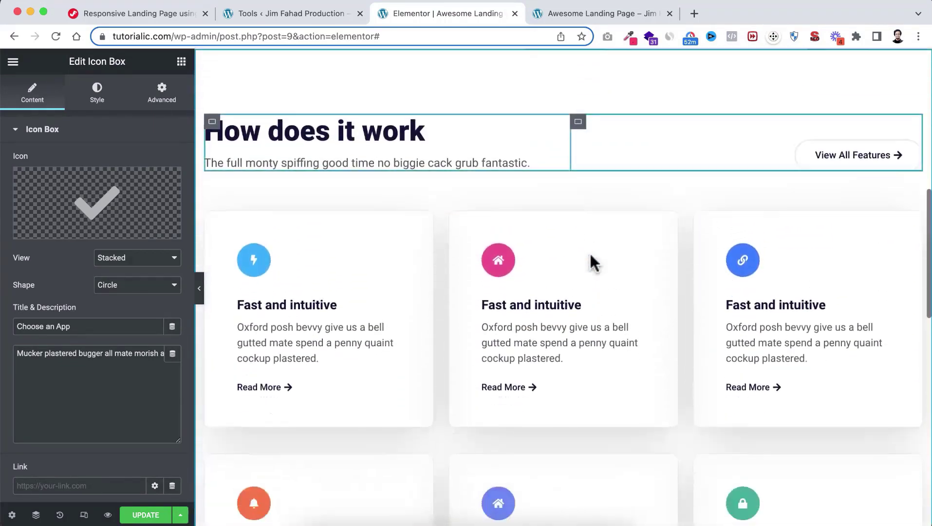
scroll(589, 252, "up", 1)
scroll(589, 252, "down", 1)
scroll(589, 252, "up", 3)
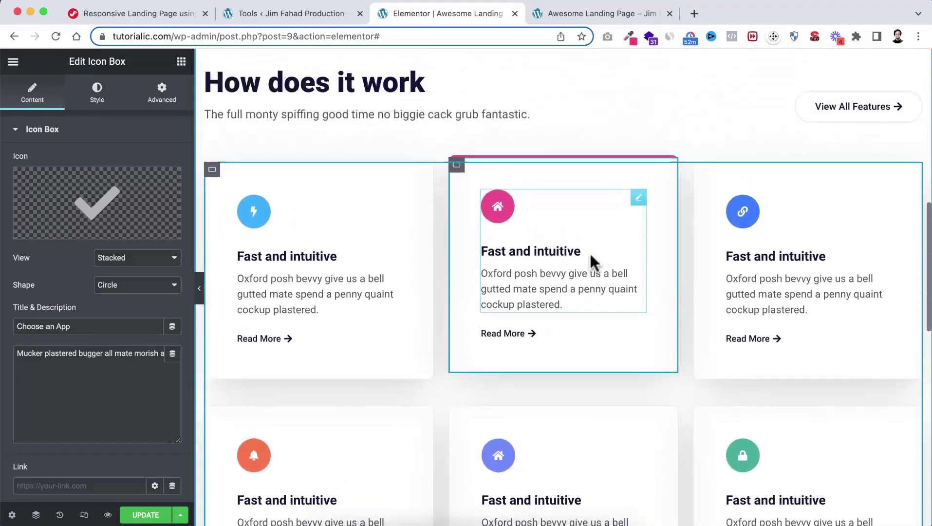
scroll(589, 251, "down", 1)
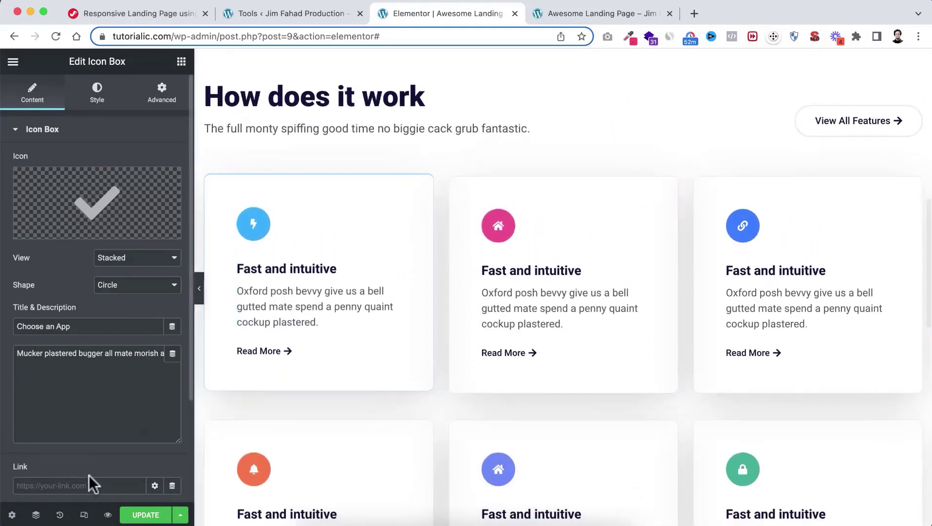
Switch to the tablet preview and open the Navigator for the Features container, moving it away from the first card
left_click(85, 516)
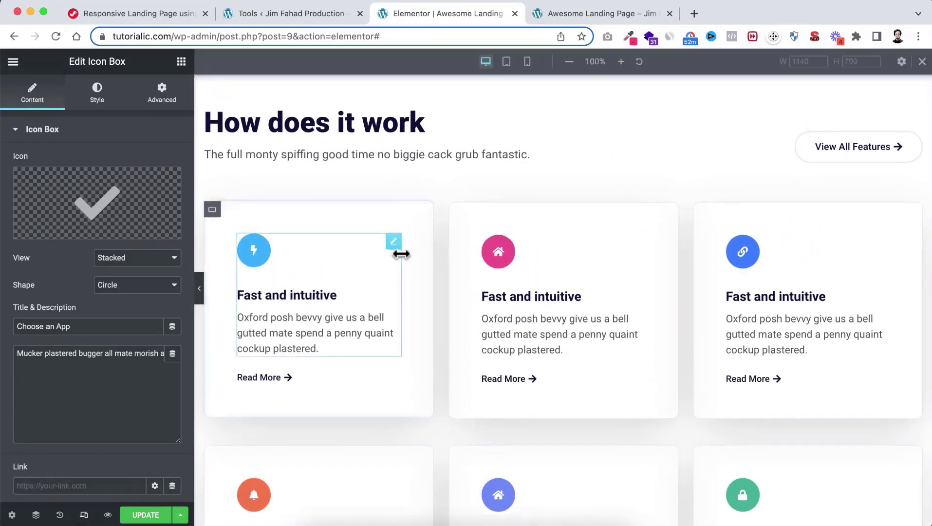
left_click(506, 62)
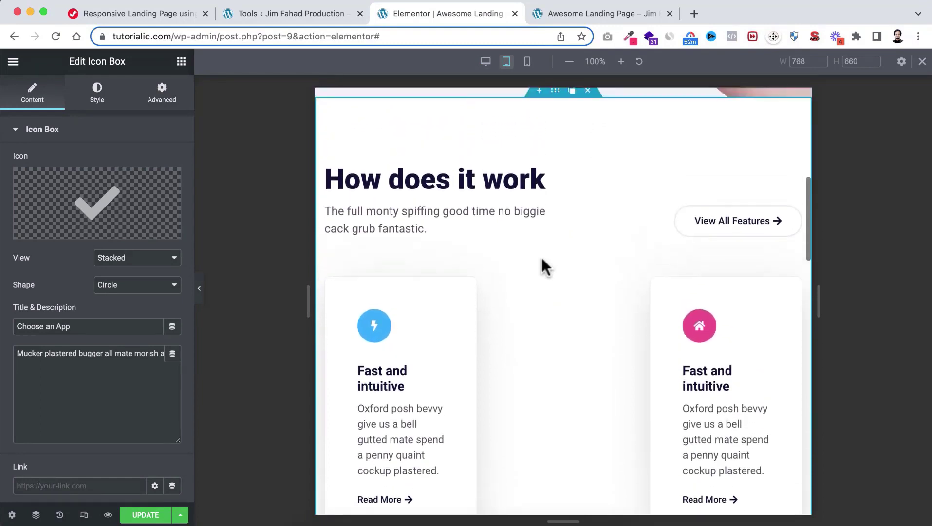
right_click(637, 147)
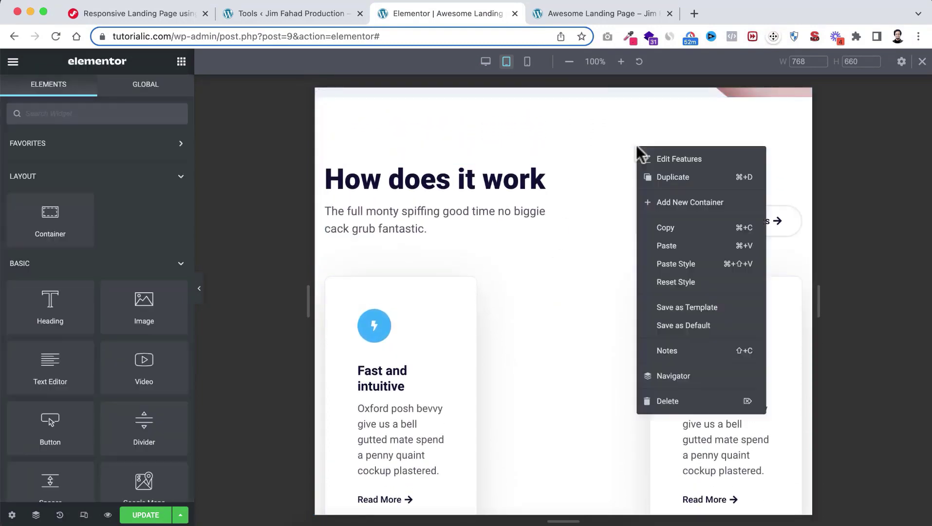
left_click(675, 379)
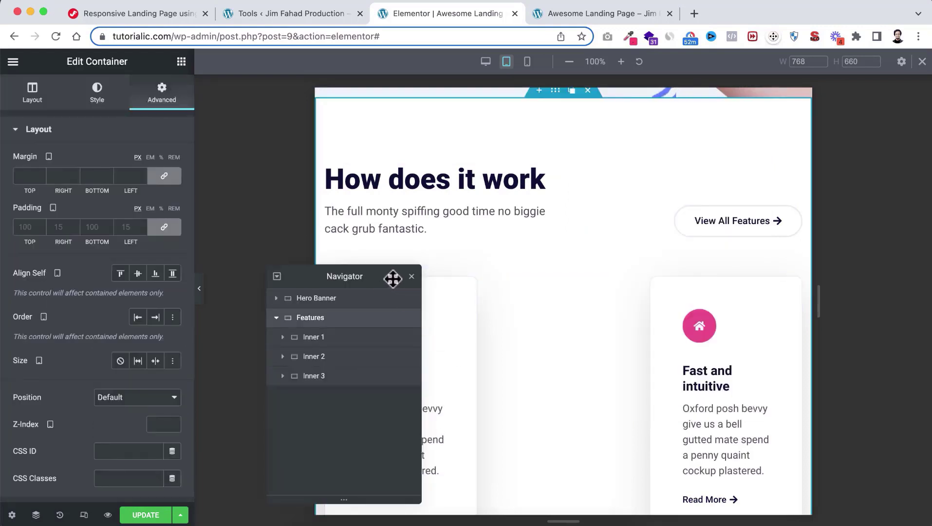
left_click_drag(393, 277, 870, 290)
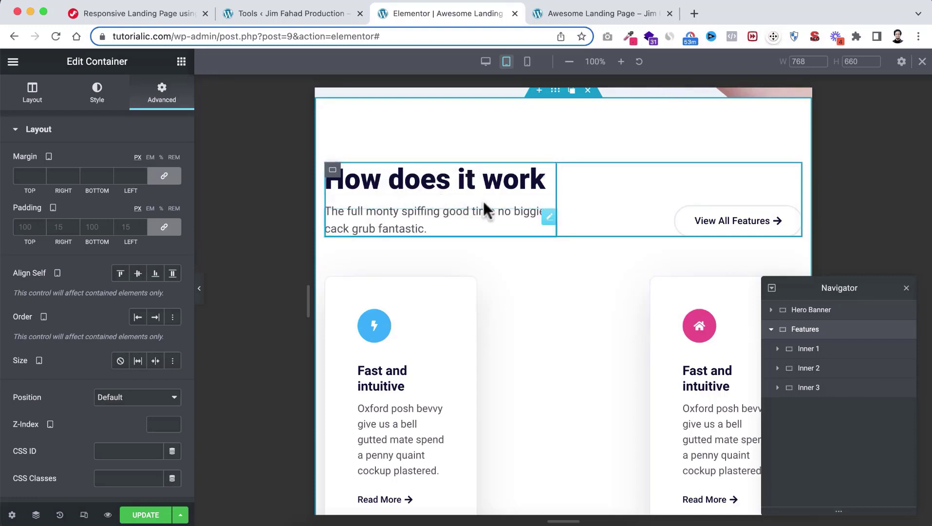
Set the tablet width of the first Single Card in the Inner 2 container to 48%
left_click(811, 376)
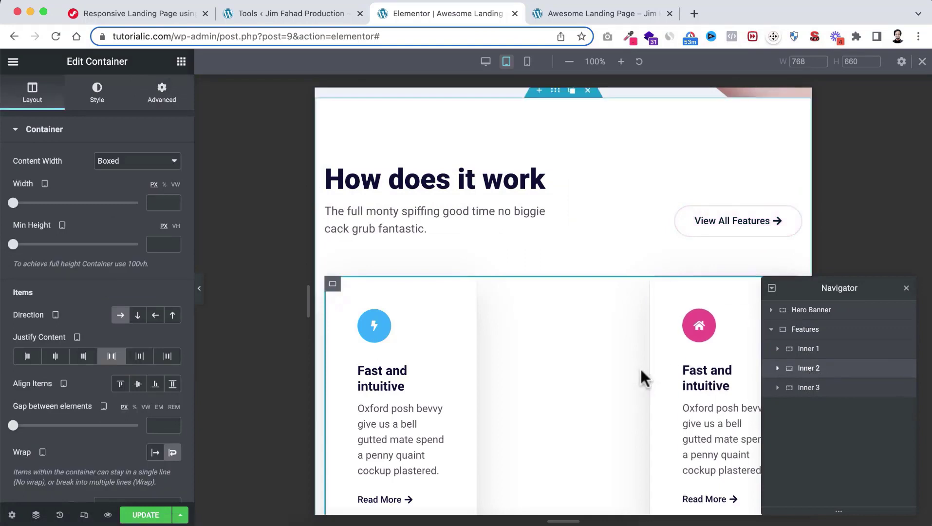
scroll(640, 368, "down", 2)
scroll(640, 367, "down", 1)
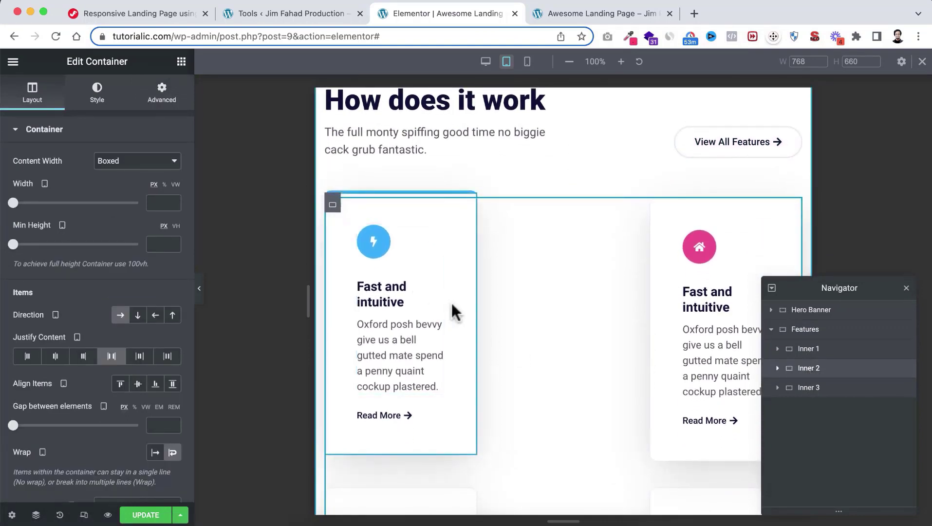
left_click(779, 368)
scroll(818, 409, "down", 1)
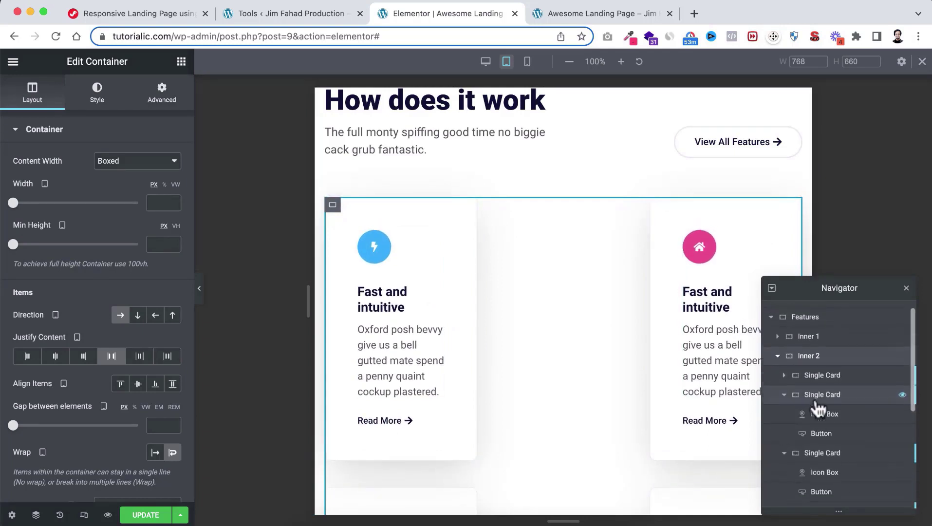
left_click(821, 378)
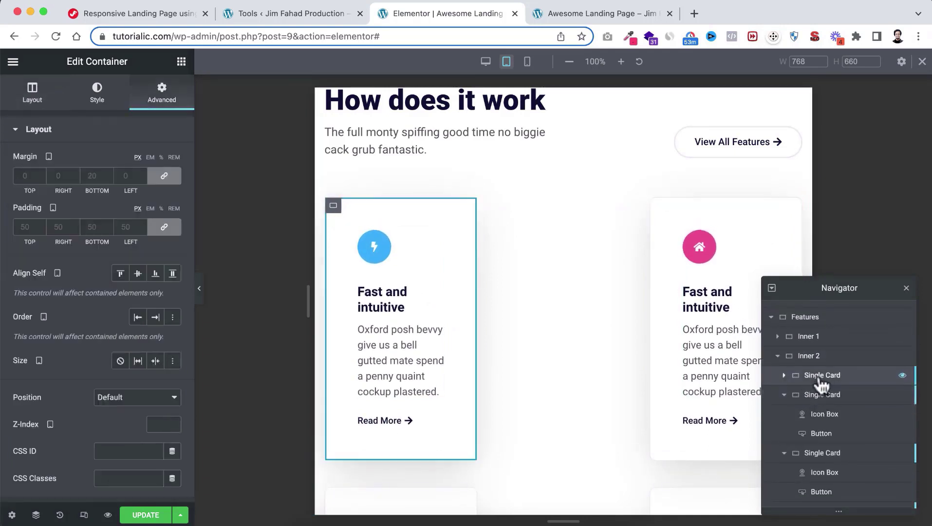
left_click(32, 97)
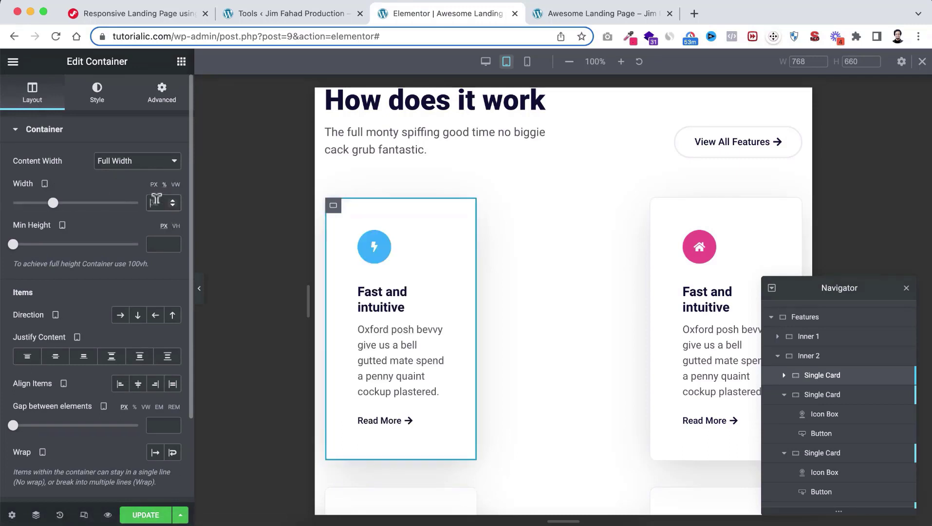
type("48")
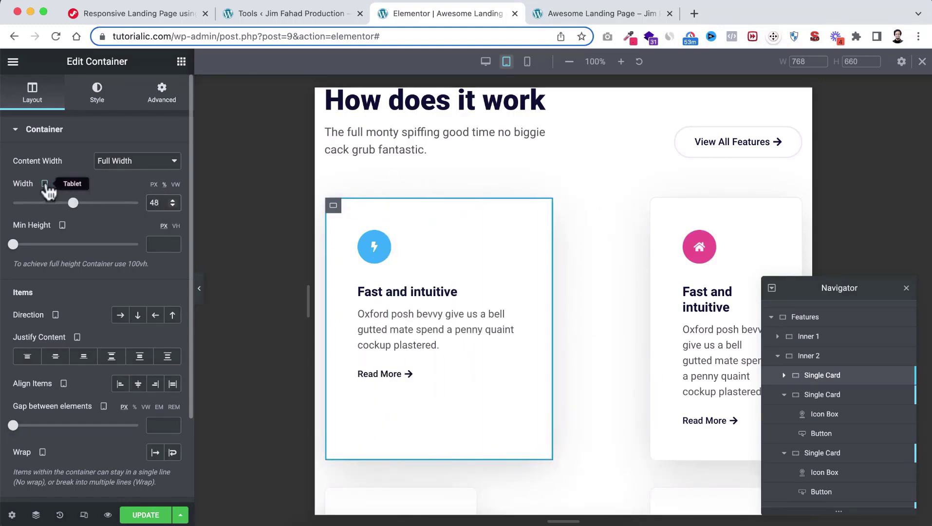
Set the tablet width of the second through sixth Single Card containers in Inner 2 to 48%
scroll(591, 362, "down", 1)
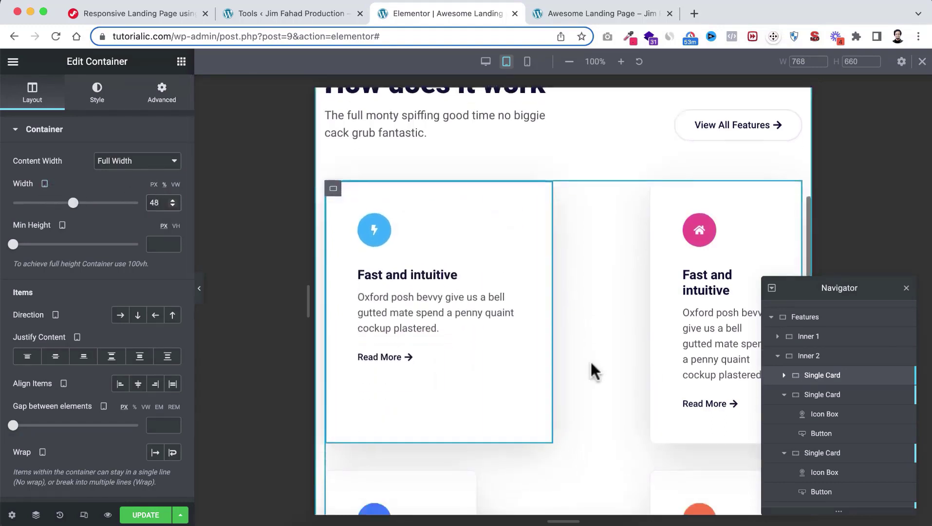
left_click(826, 396)
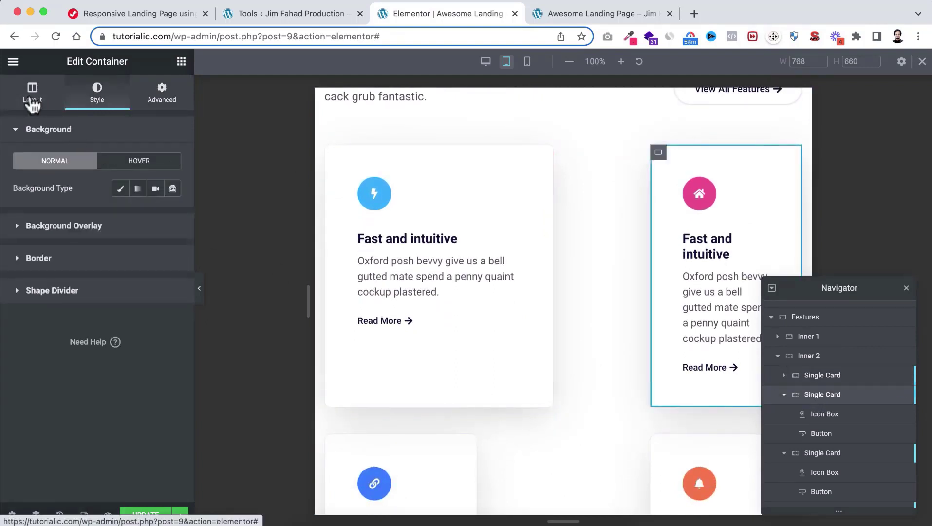
left_click(32, 101)
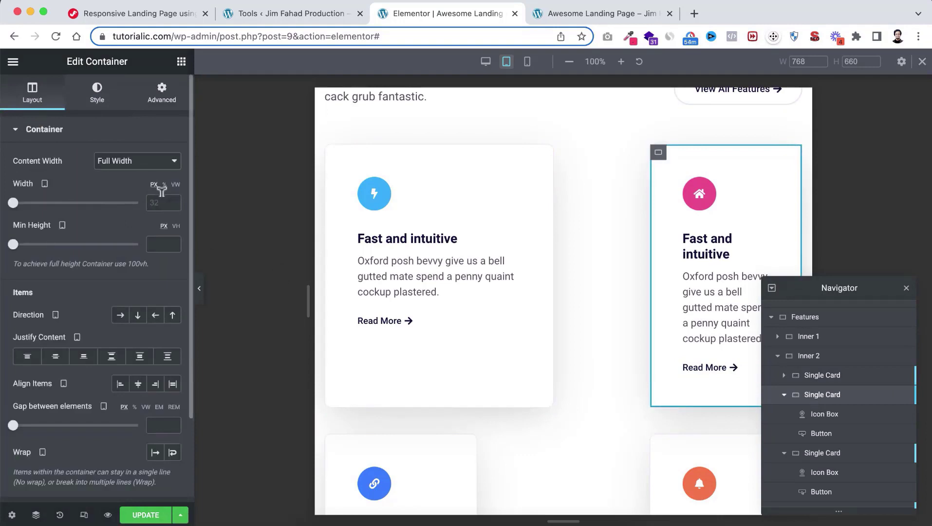
left_click(161, 201)
type("48")
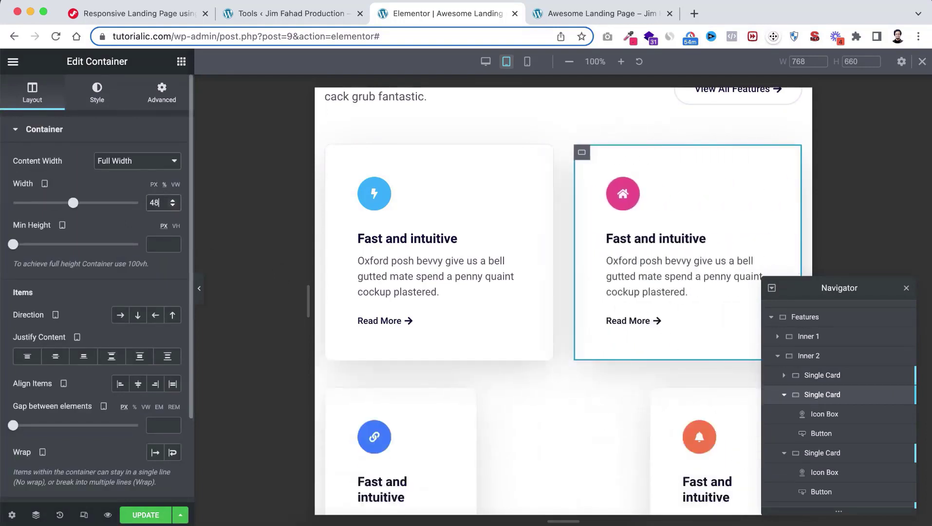
scroll(628, 397, "down", 3)
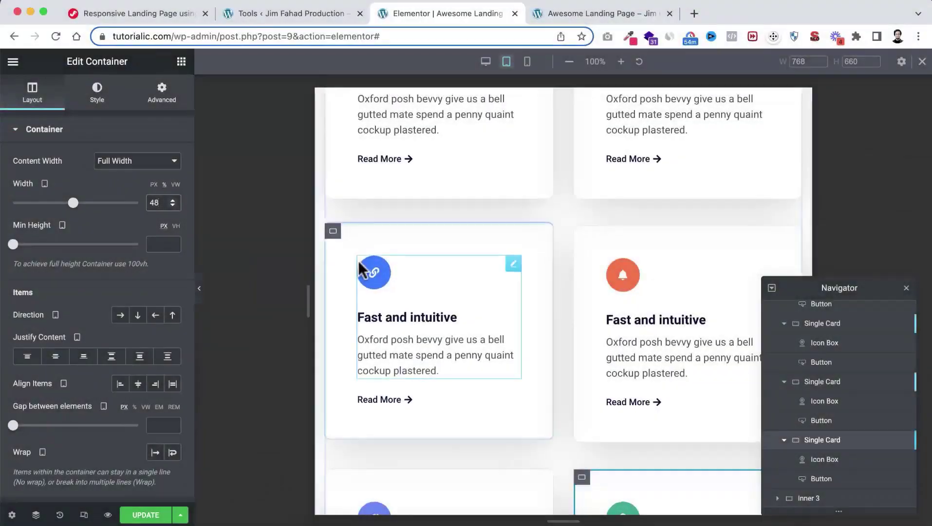
Review the two-column card layout of the Features section in the tablet preview, down to the Marketing block
scroll(464, 370, "down", 2)
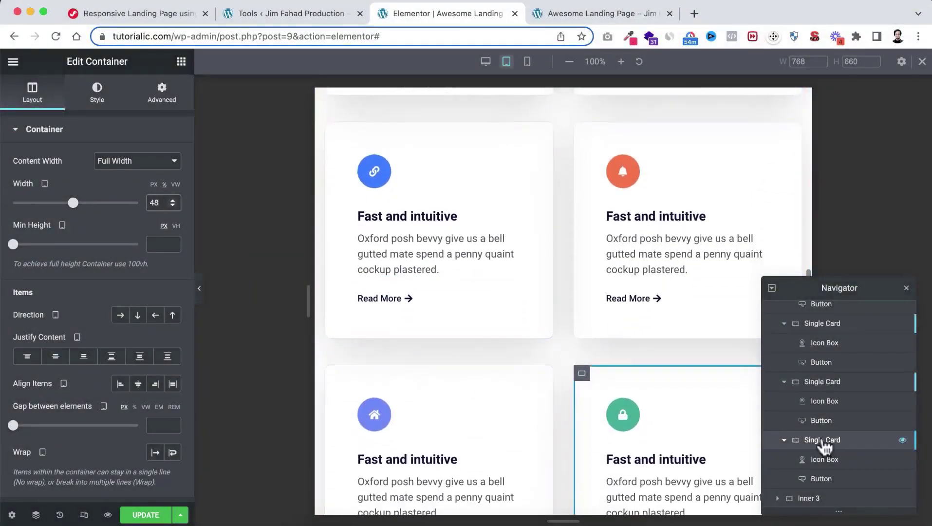
scroll(571, 282, "up", 4)
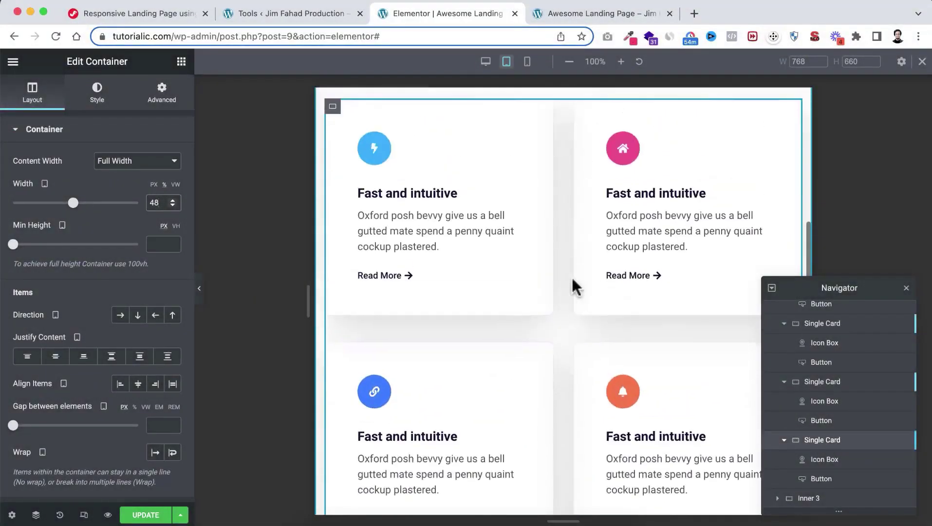
scroll(571, 276, "up", 4)
scroll(571, 276, "down", 2)
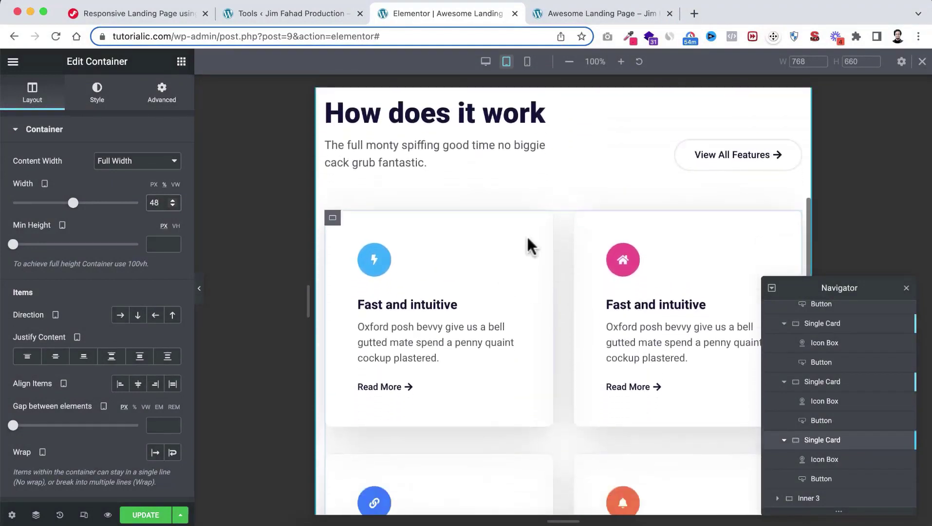
scroll(559, 375, "down", 5)
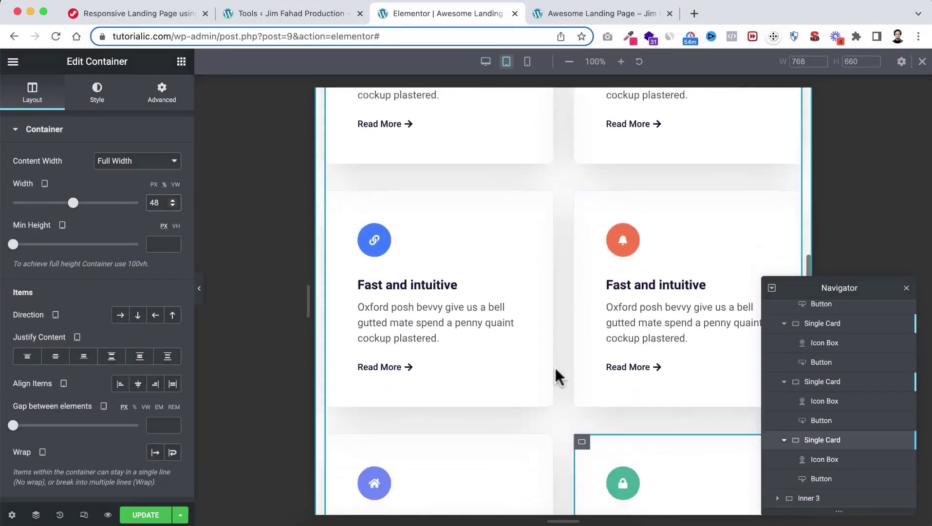
scroll(556, 369, "down", 4)
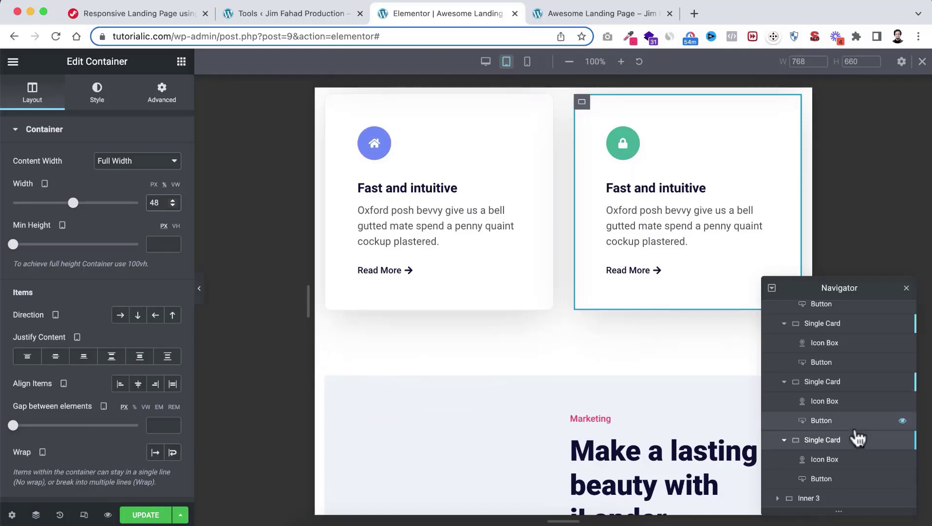
Set the tablet padding of the Inner 3 container to 50 px on all sides and move the Navigator higher up
left_click(816, 498)
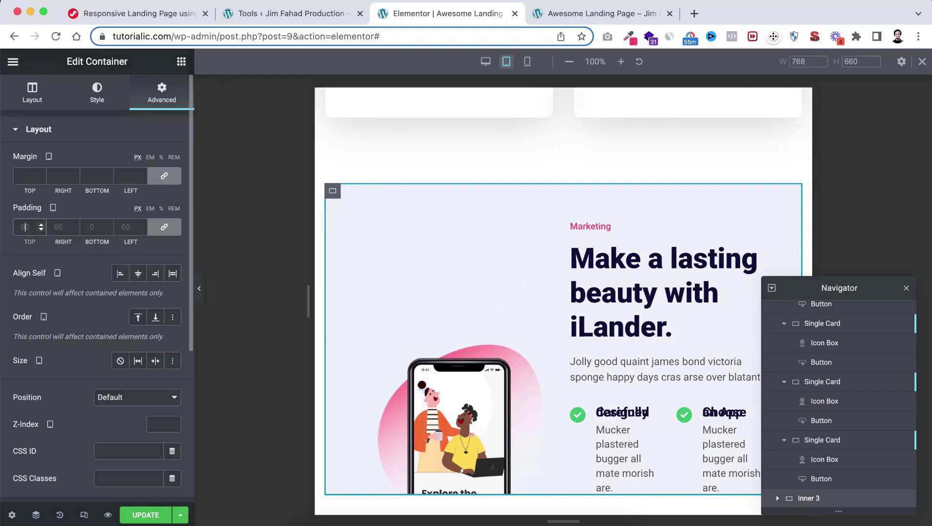
type("50")
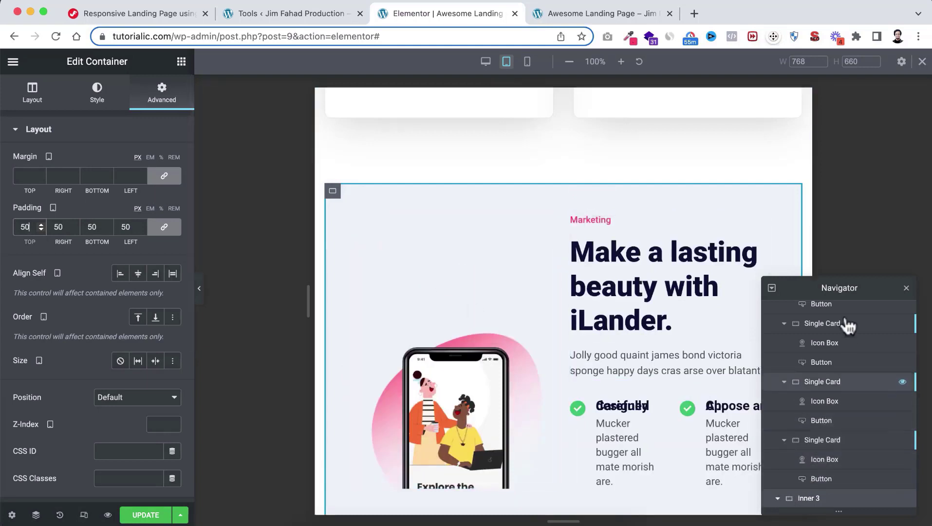
left_click_drag(862, 288, 862, 182)
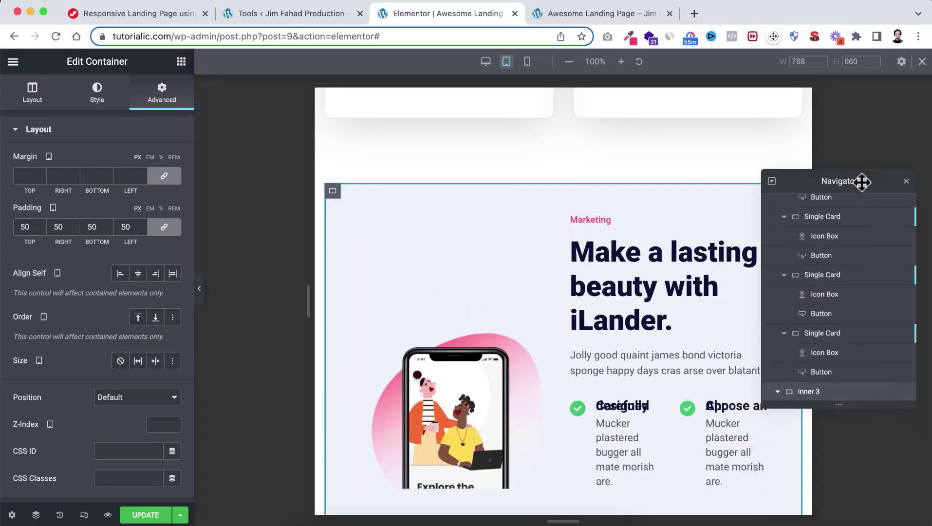
Hide the Left Container of Inner 3, which holds the phone image, on tablet and mobile
scroll(813, 388, "down", 5)
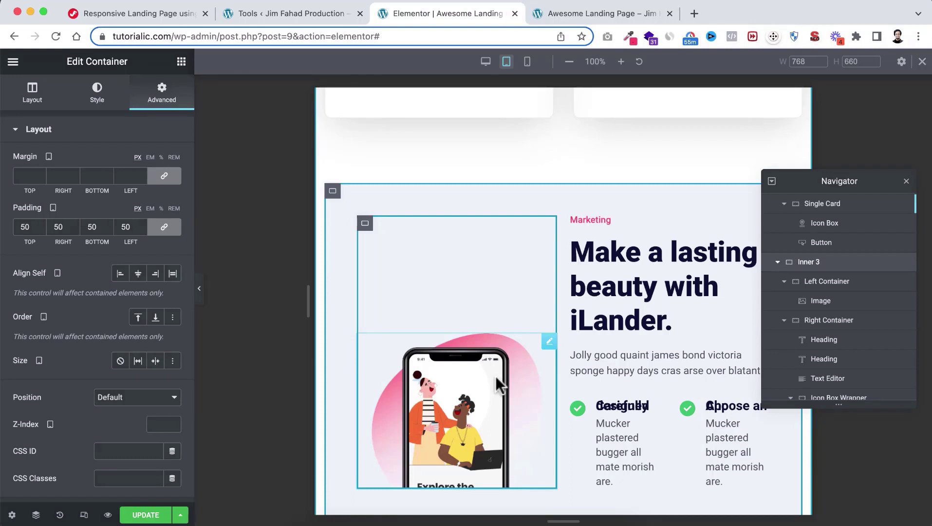
left_click(833, 286)
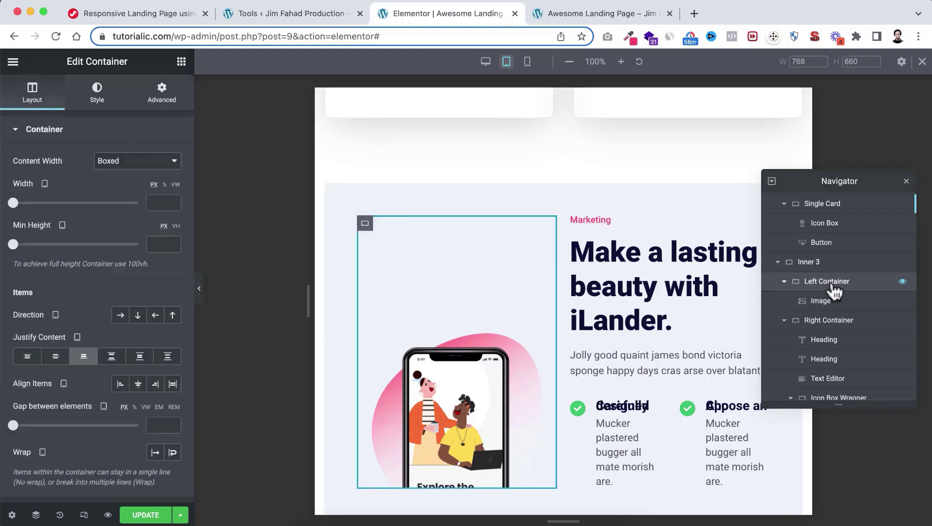
left_click(163, 94)
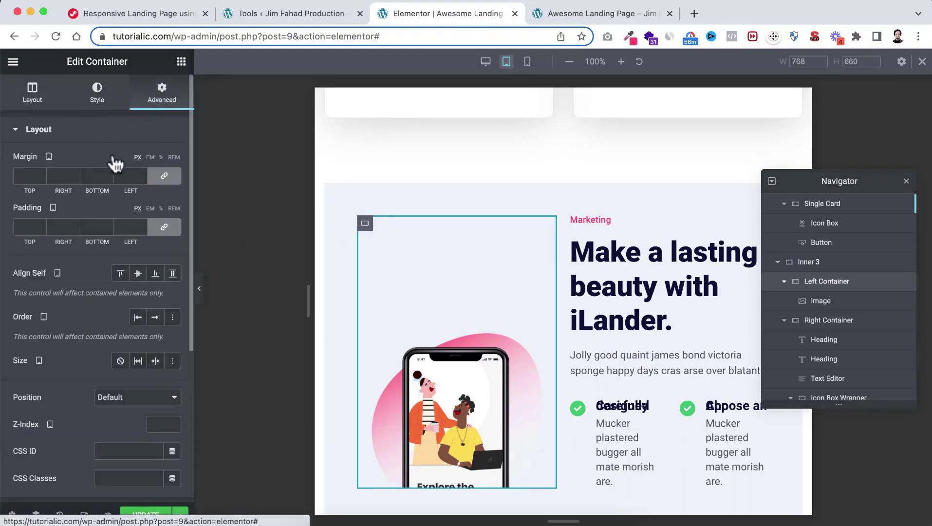
scroll(67, 270, "down", 5)
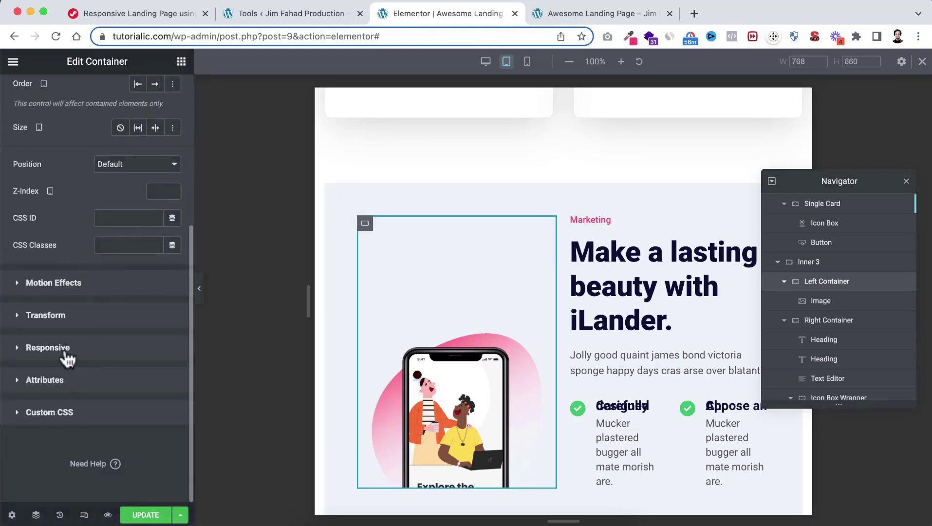
left_click(47, 347)
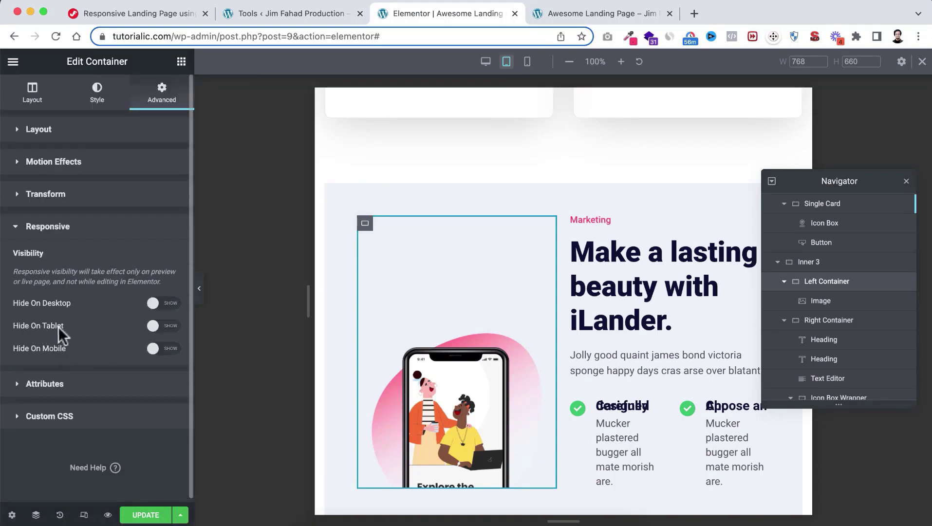
left_click(171, 328)
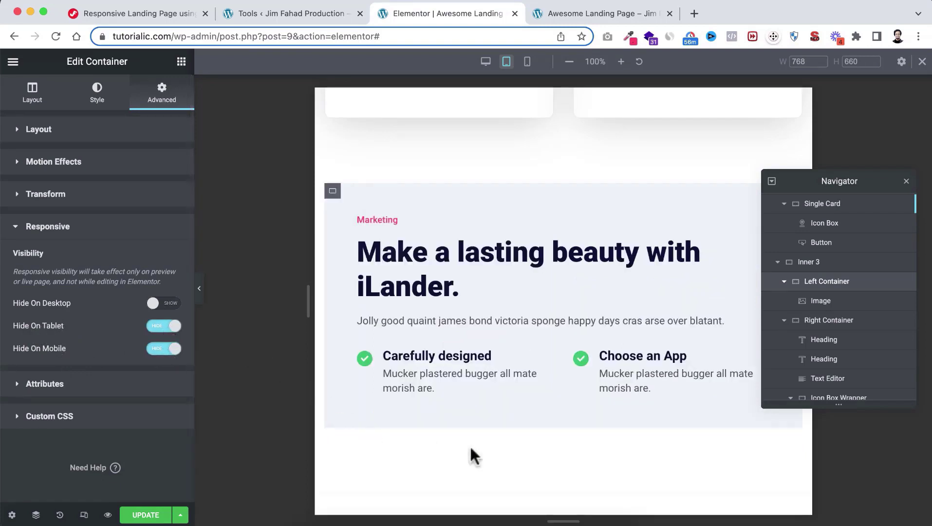
Review the Features section in the tablet preview, and switch to the mobile preview to check the heading and cards
scroll(482, 447, "down", 3)
scroll(482, 446, "up", 2)
scroll(482, 447, "up", 10)
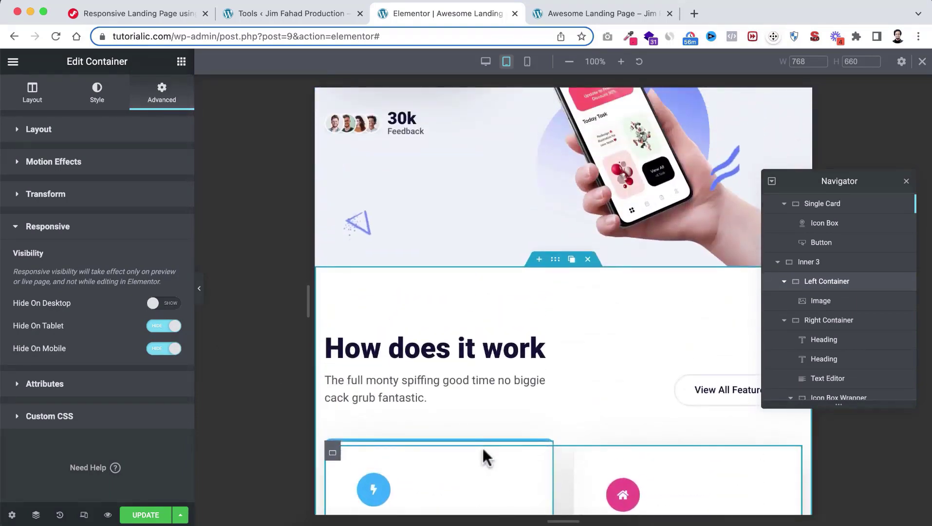
scroll(482, 446, "down", 3)
scroll(482, 447, "down", 1)
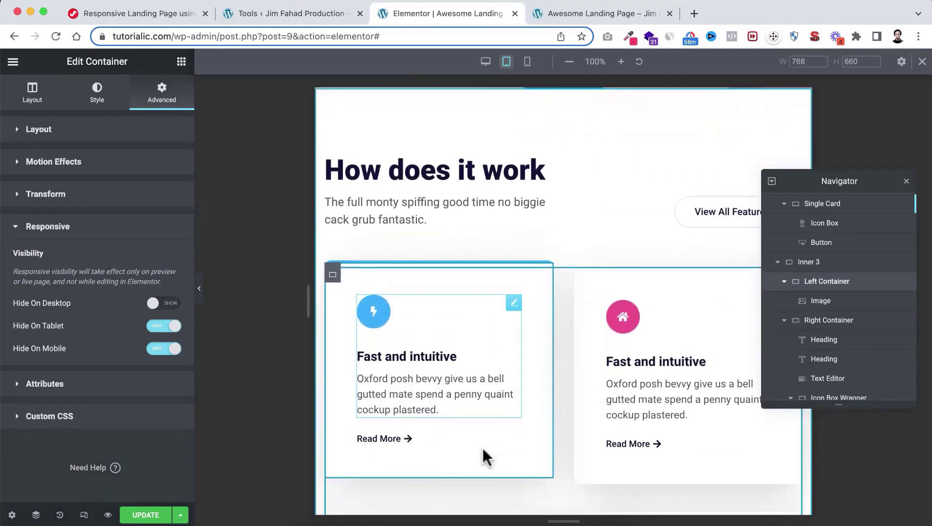
left_click(528, 62)
scroll(597, 263, "down", 5)
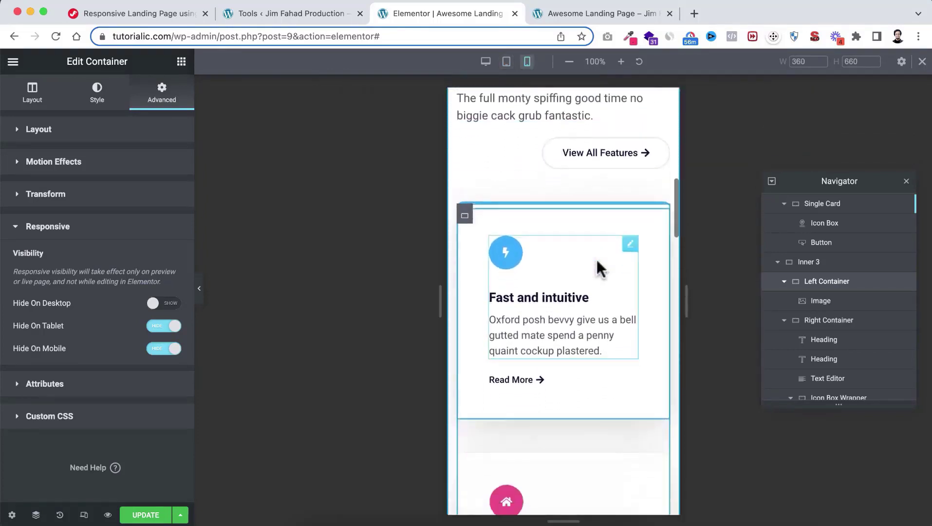
scroll(596, 258, "up", 5)
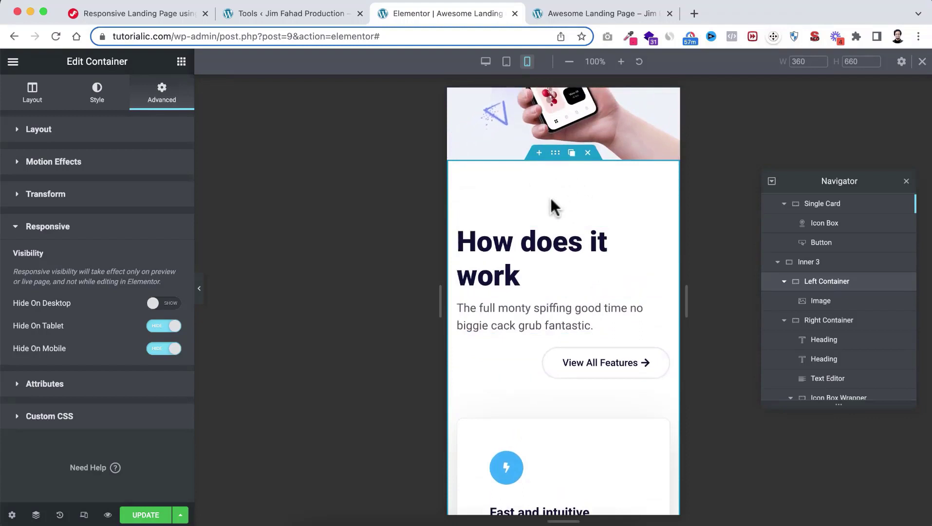
Unlink the Features container's mobile padding and set it to 60 px top and bottom, 15 px left and right
left_click(555, 154)
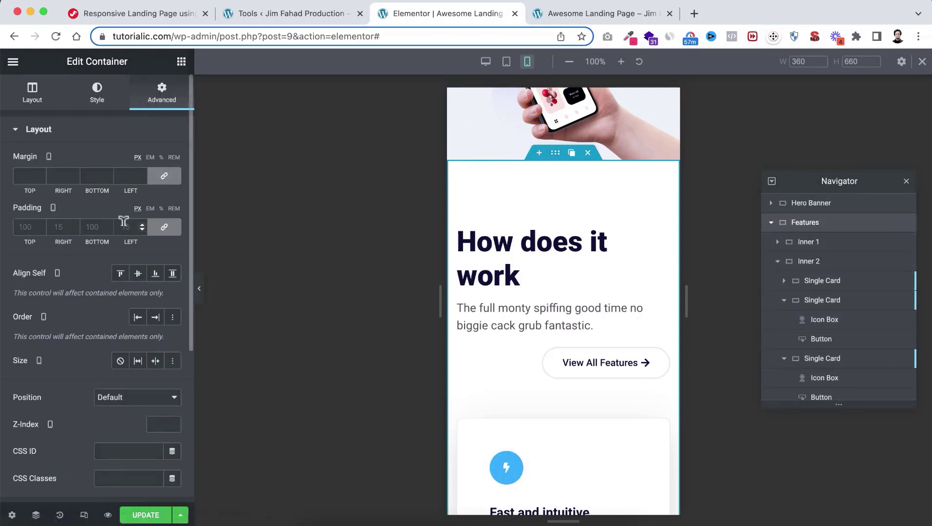
left_click(164, 227)
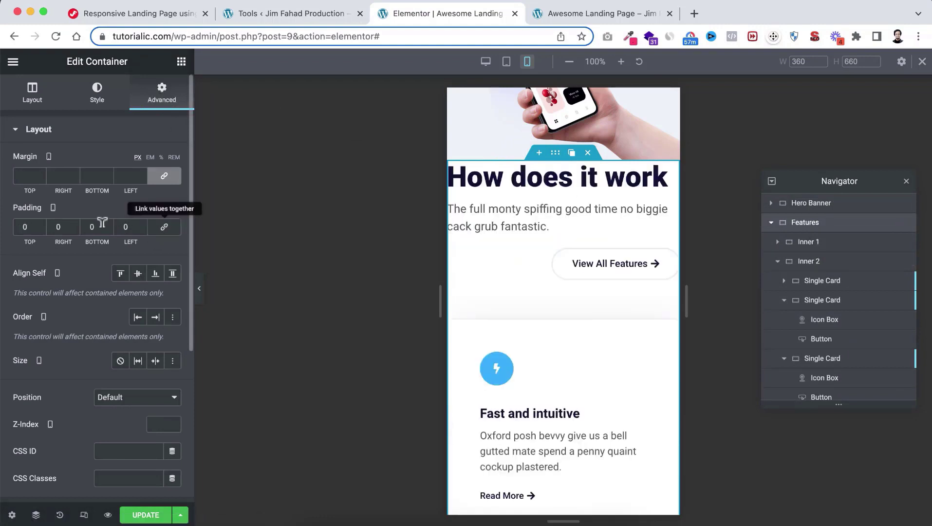
type("15")
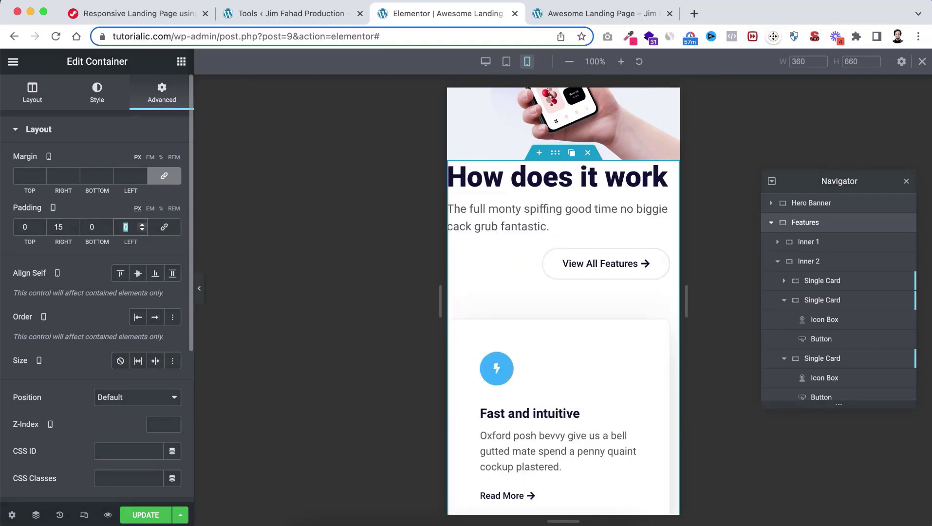
type("15")
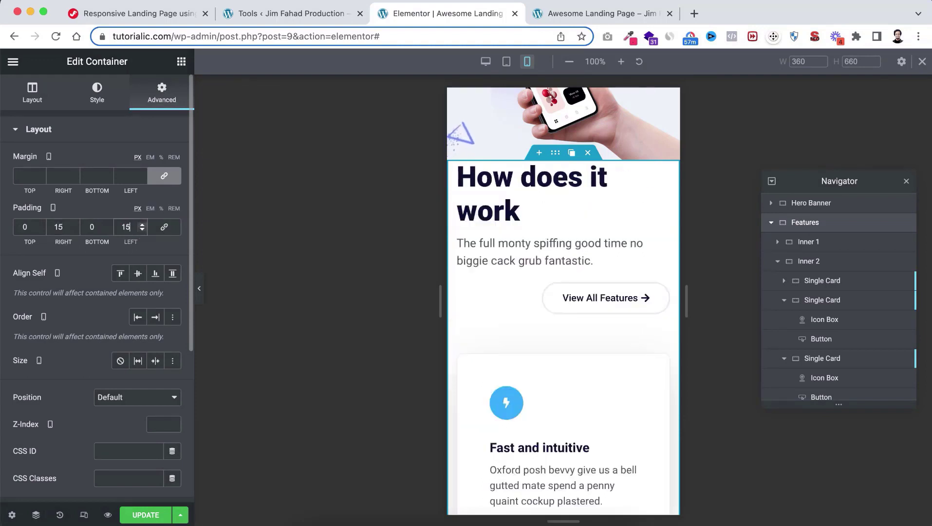
left_click(22, 225)
type("60")
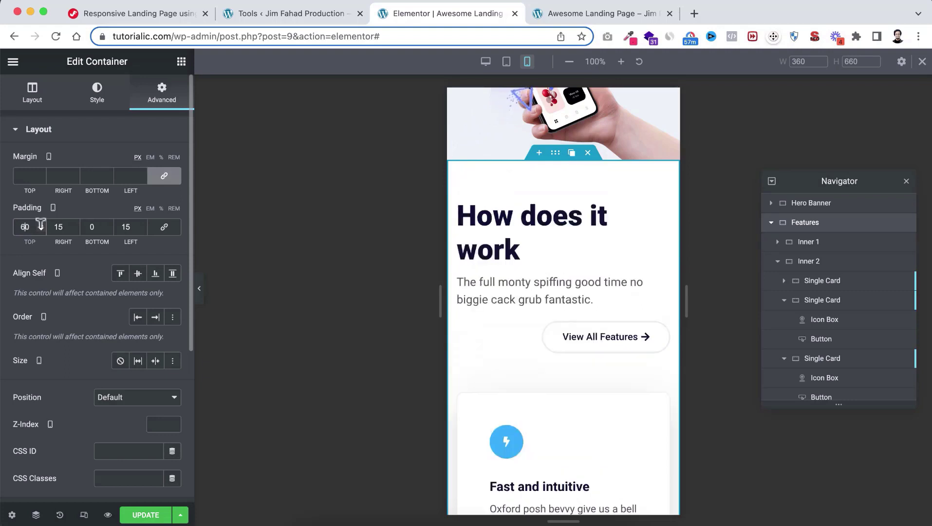
double_click(88, 225)
type("60")
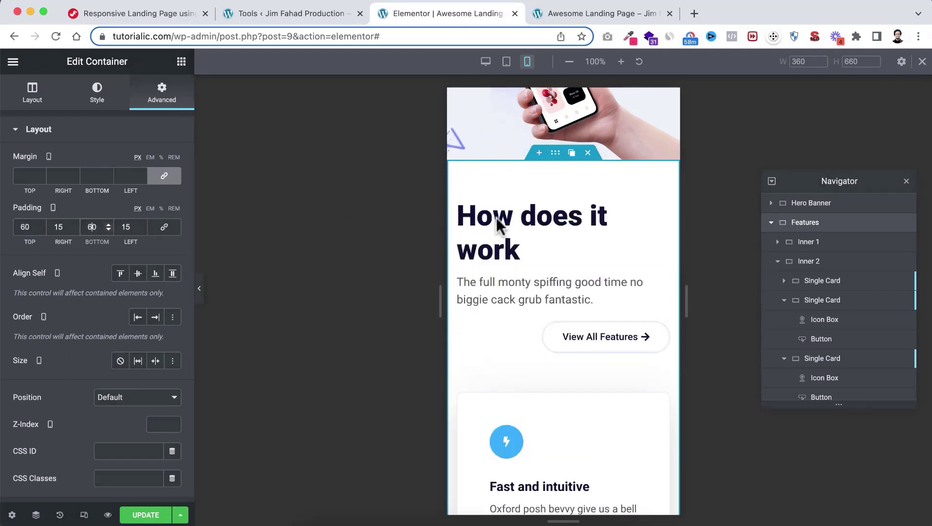
Set the tablet font size of the "How does it work" heading to 38 px and return to the mobile preview
left_click(535, 214)
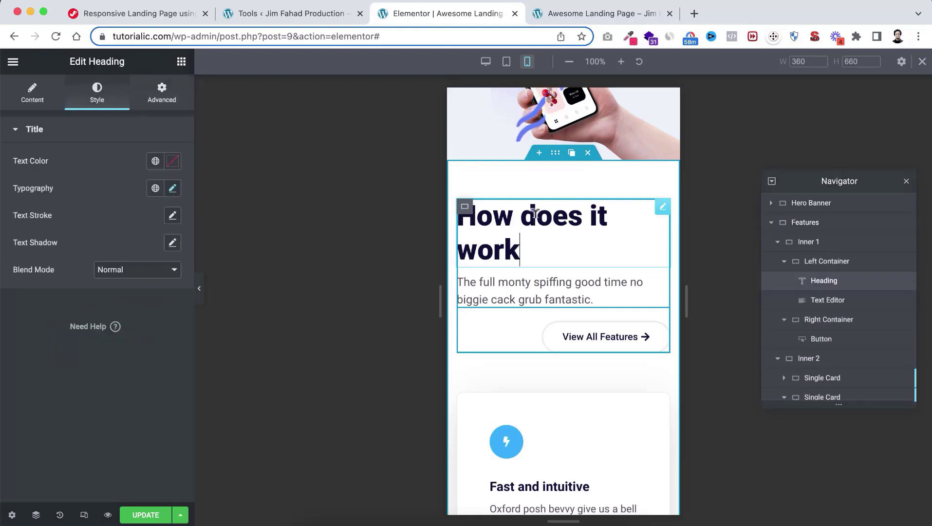
left_click(173, 189)
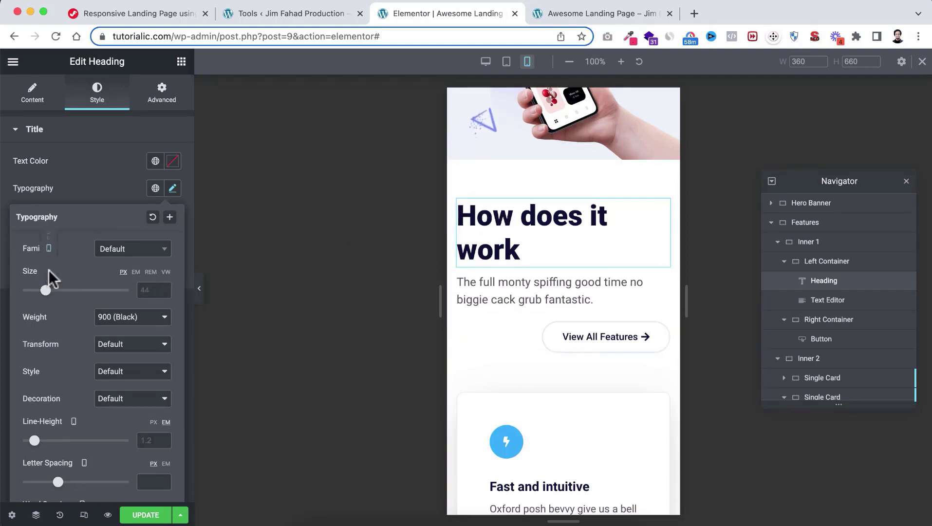
left_click(49, 253)
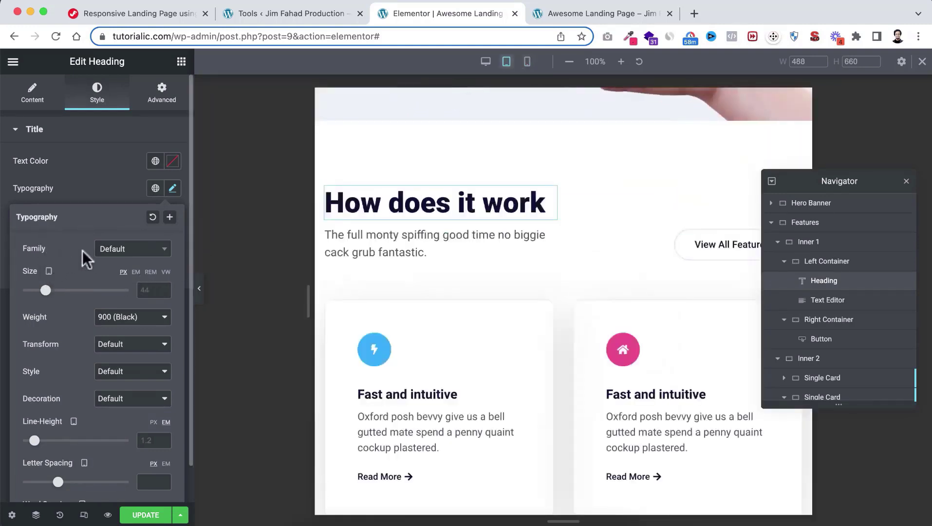
left_click(149, 290)
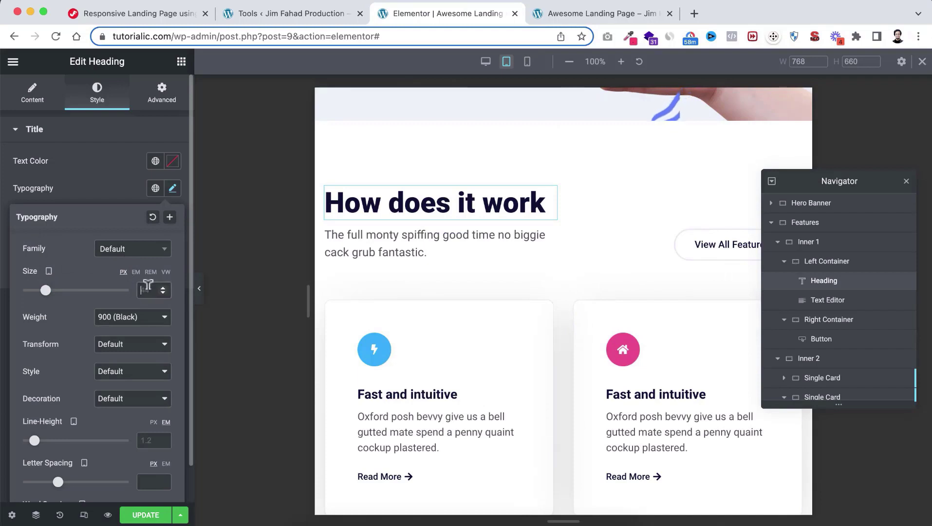
type("38")
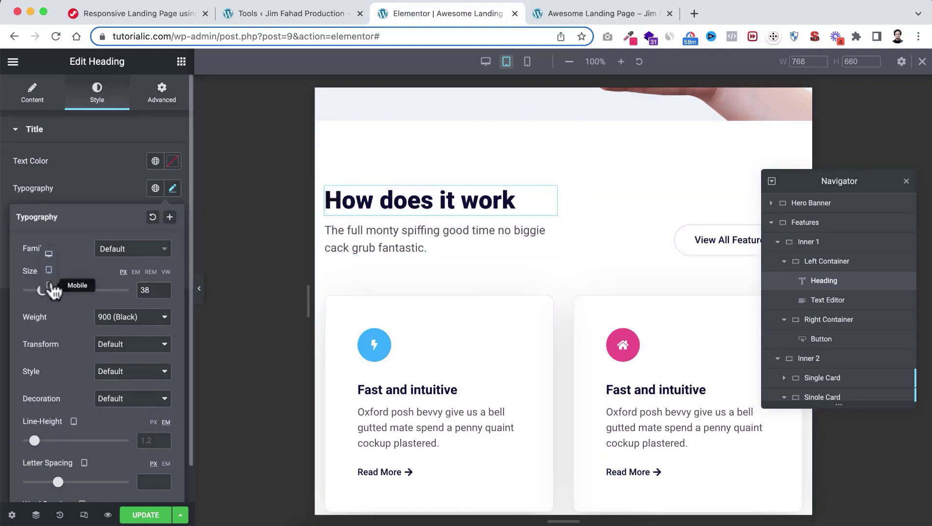
left_click(51, 282)
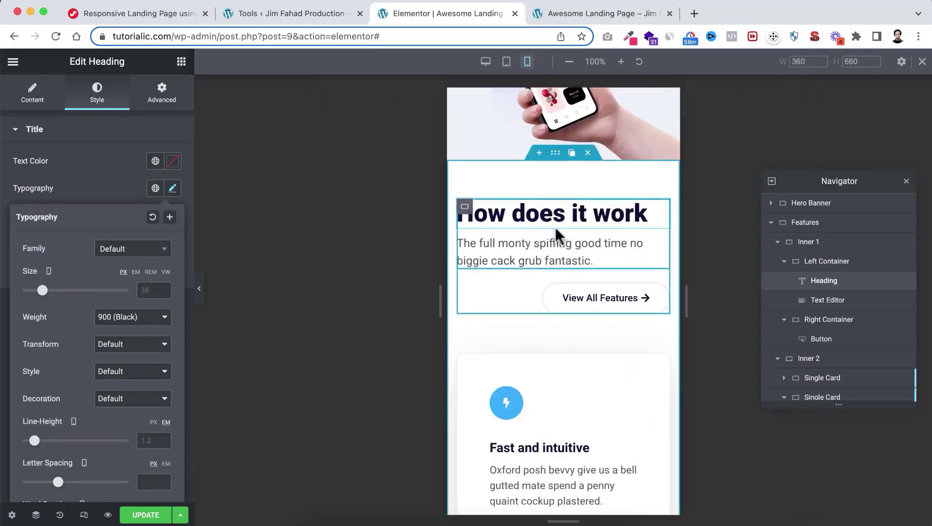
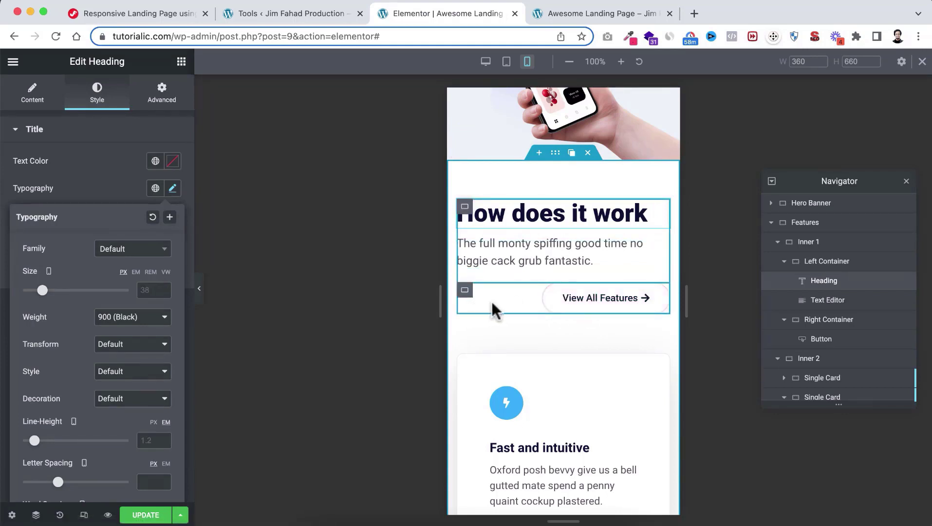
Align the items of the container holding the View All Features button to the start for mobile
mouse_move(465, 291)
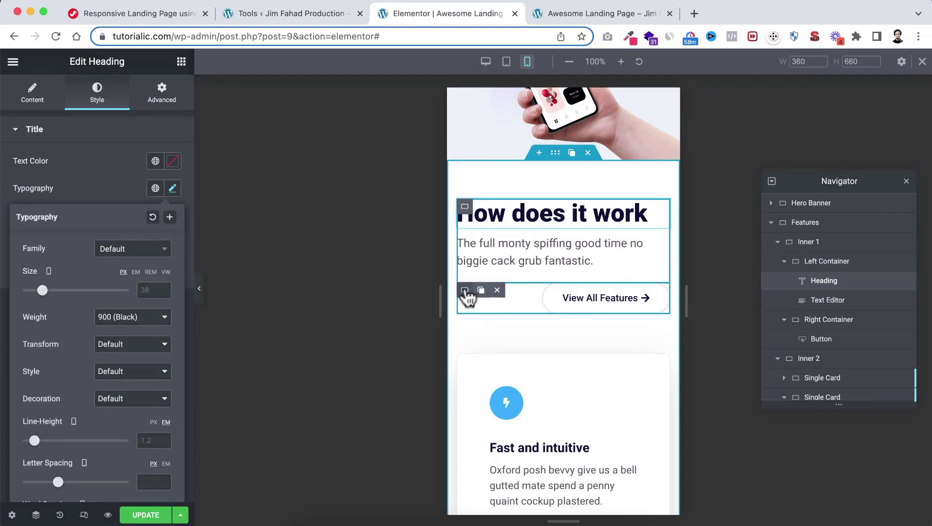
left_click(465, 291)
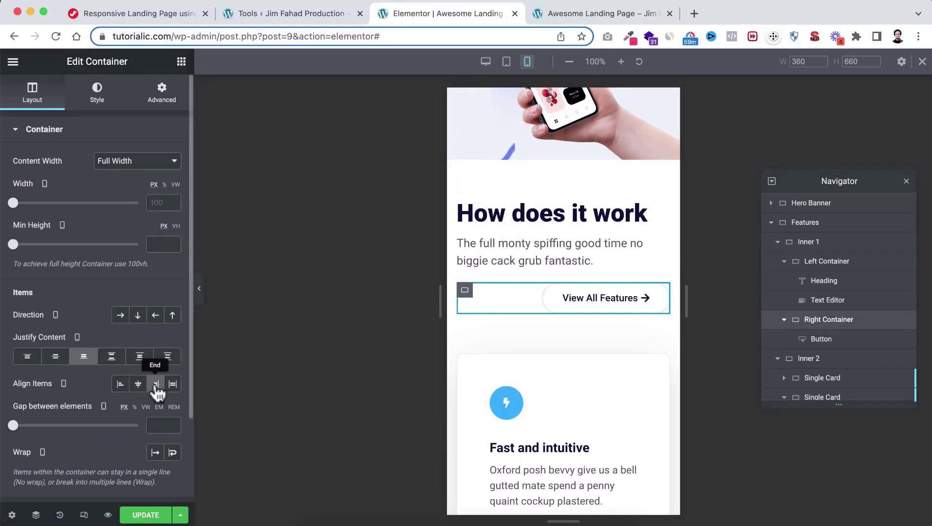
left_click(120, 384)
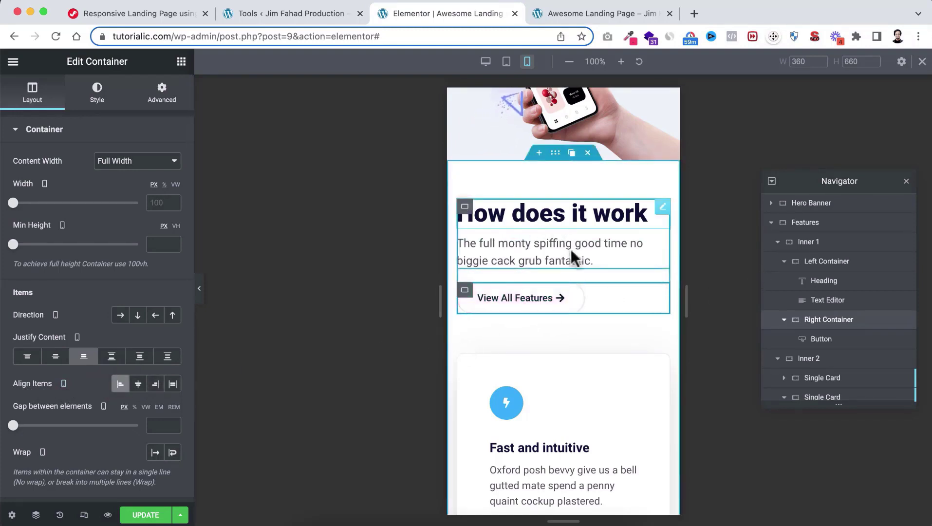
Unlink the mobile margin of the Inner 2 container and set it to 40 px top, 30 px bottom and 0 on the sides
left_click(778, 242)
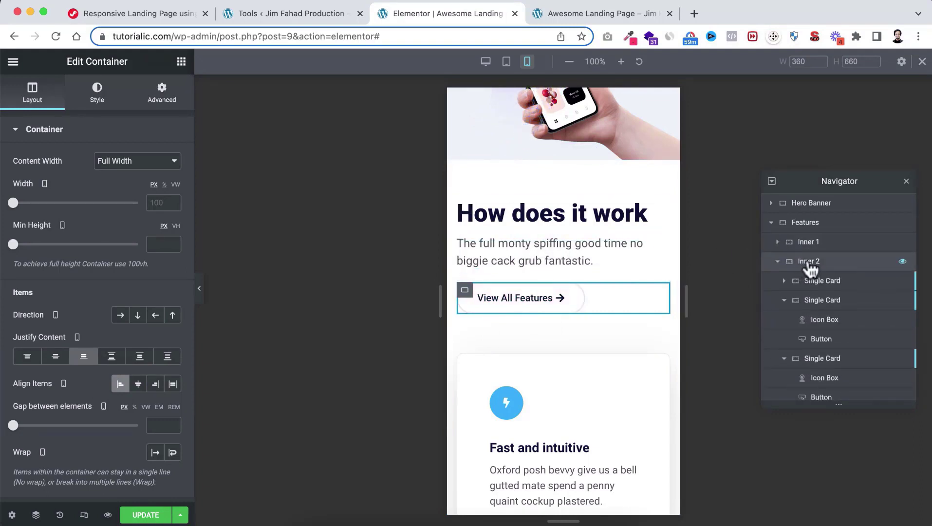
left_click(809, 264)
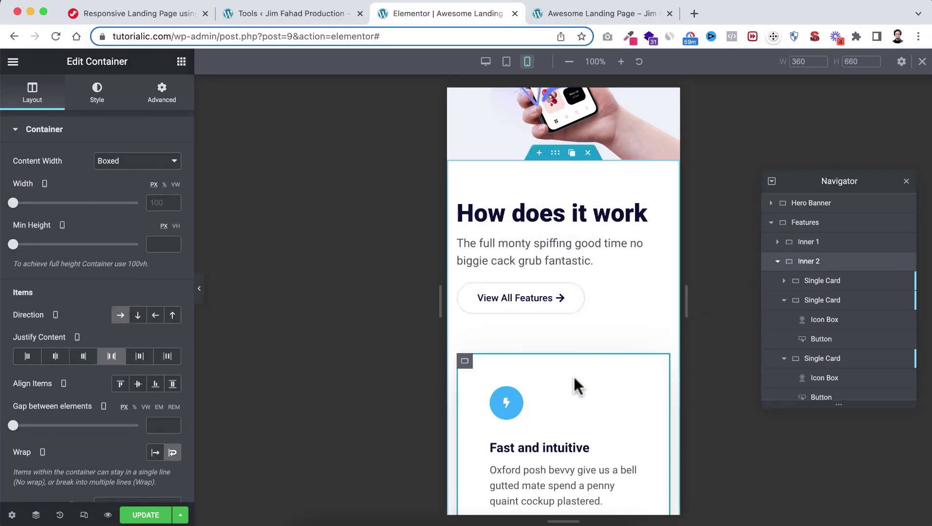
scroll(569, 392, "down", 2)
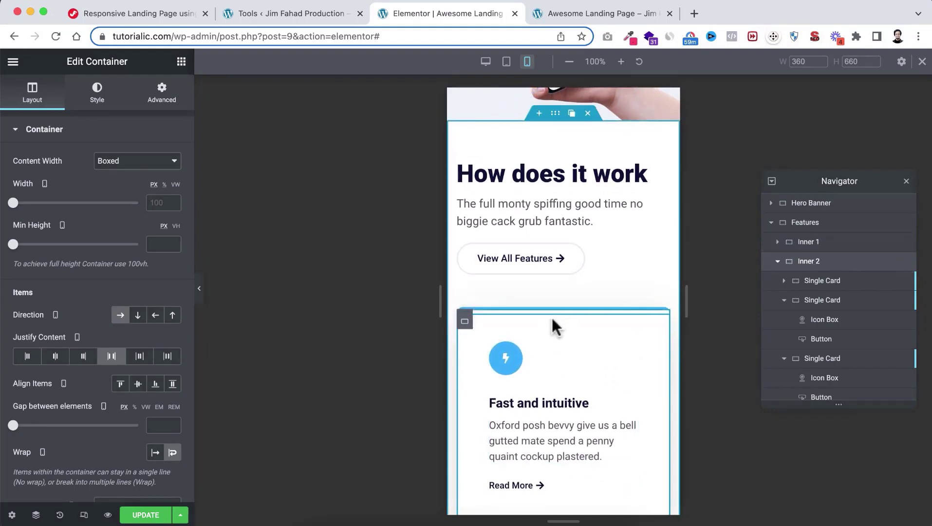
left_click(163, 97)
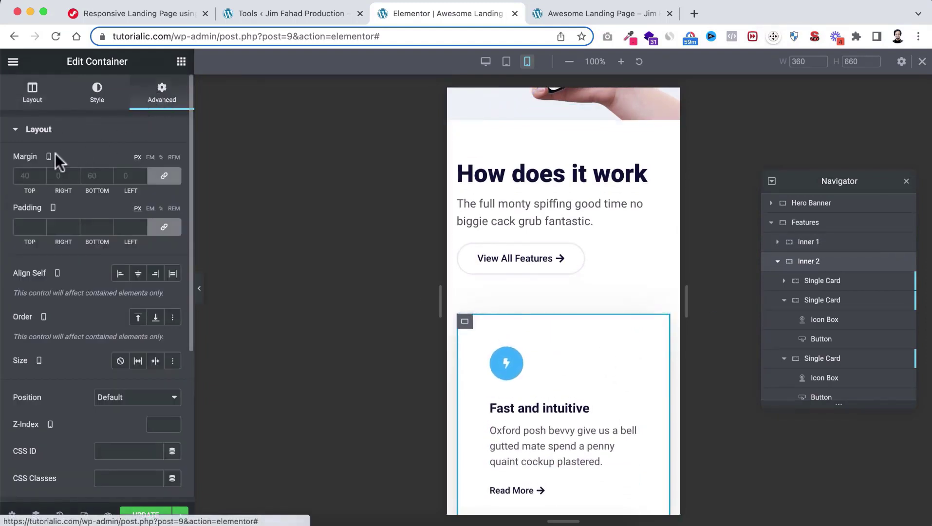
left_click(165, 177)
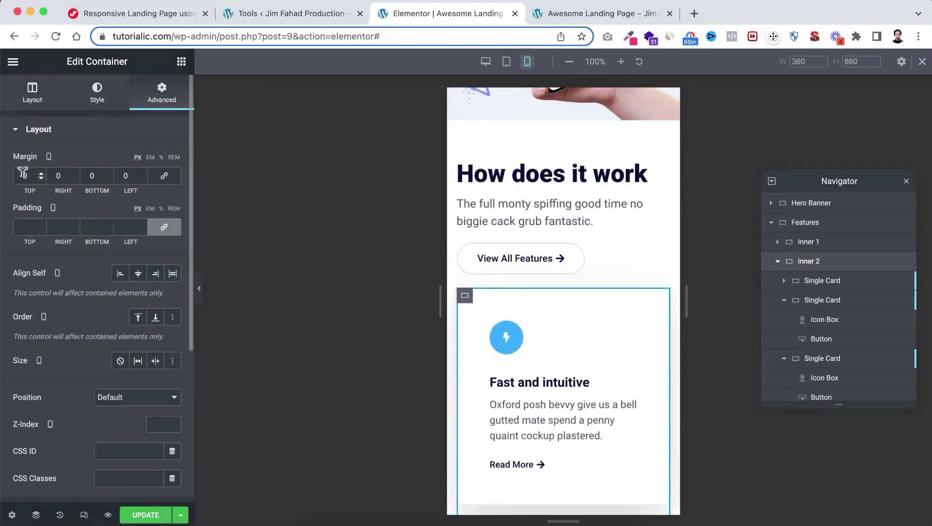
type("4")
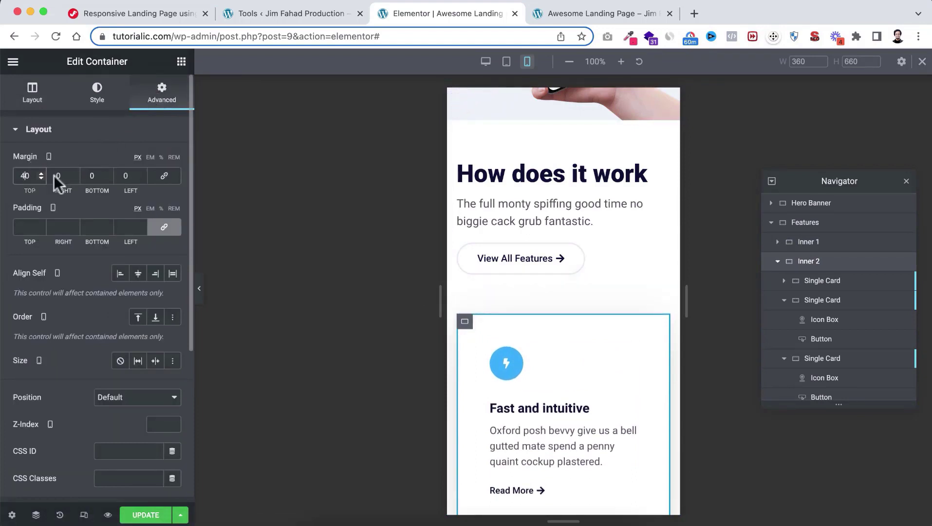
left_click(88, 174)
type("3")
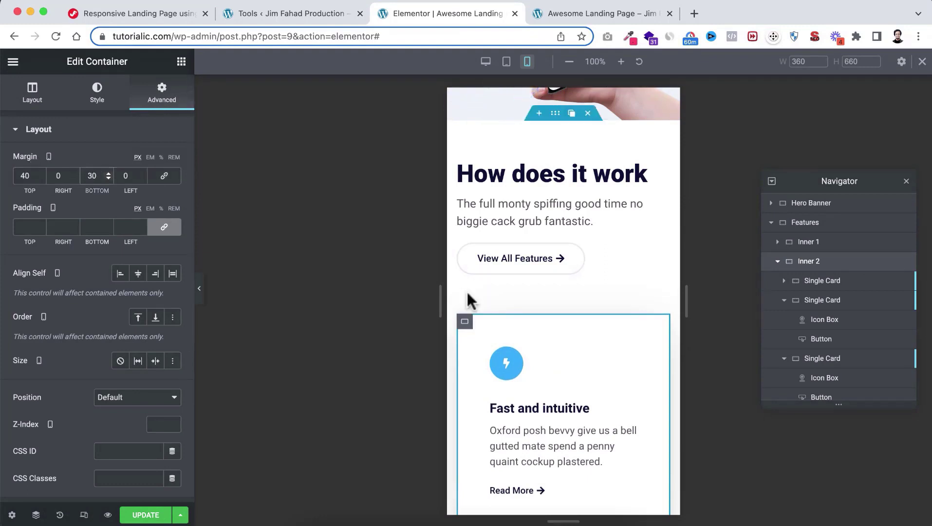
Set the mobile padding of the Inner 3 container to 40 px top and bottom and, unlinked, 15 px left and right
scroll(541, 356, "down", 5)
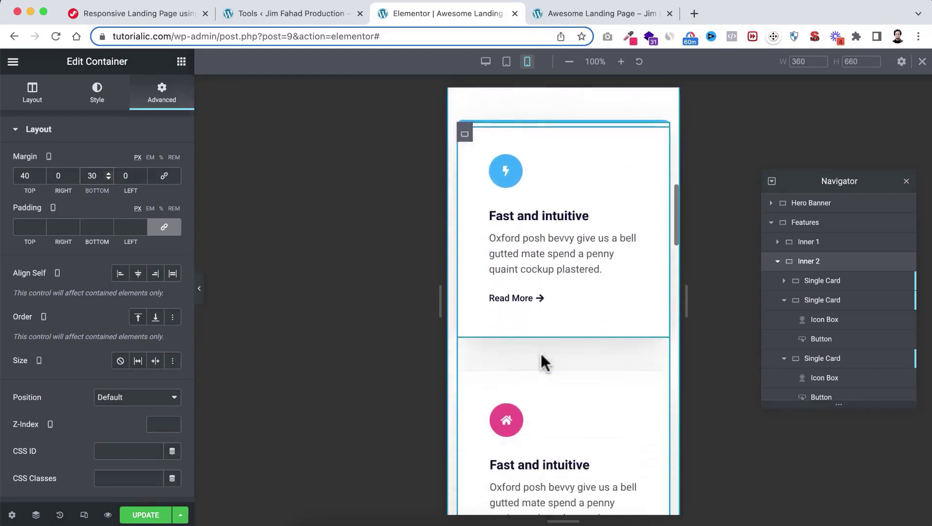
scroll(540, 352, "down", 3)
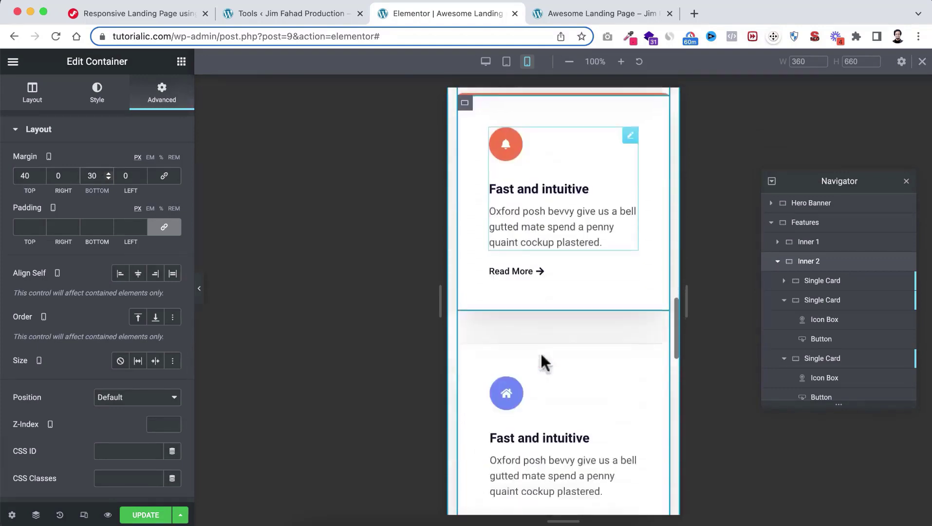
scroll(541, 356, "down", 7)
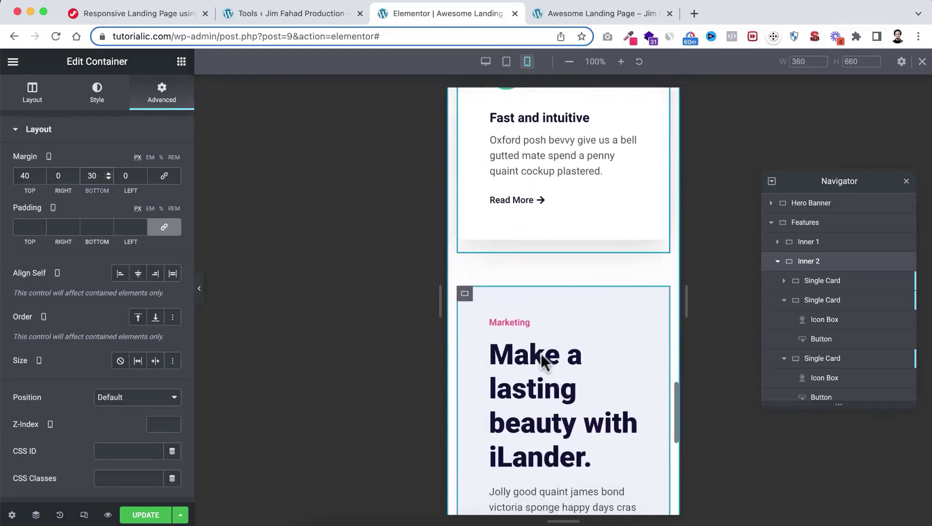
scroll(542, 360, "down", 1)
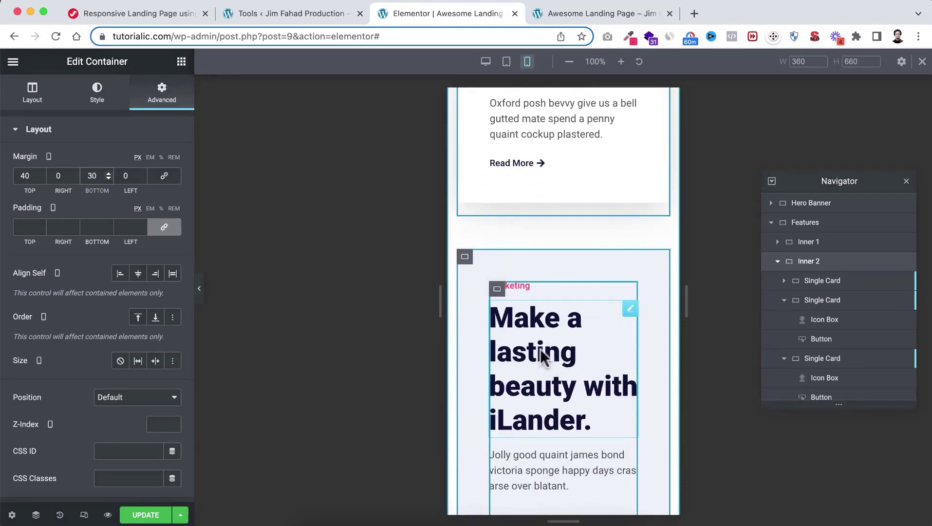
scroll(551, 350, "down", 3)
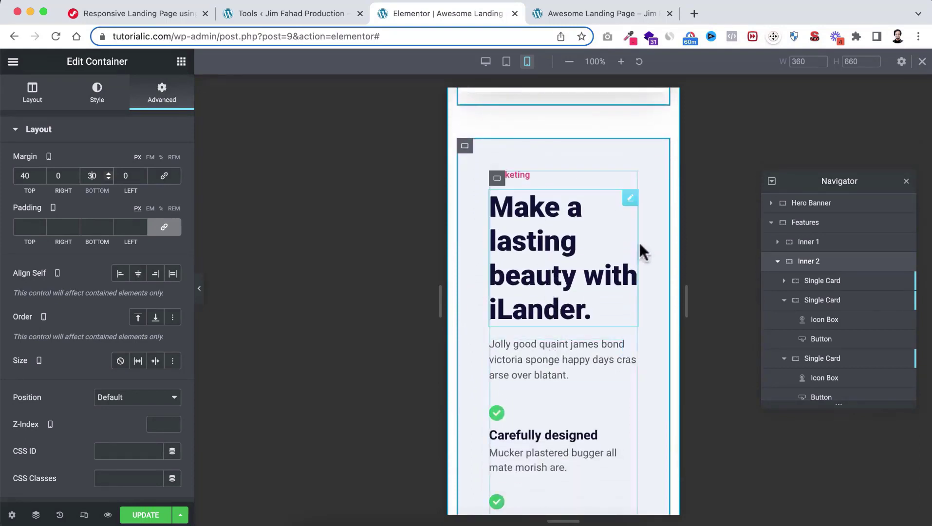
scroll(521, 254, "up", 1)
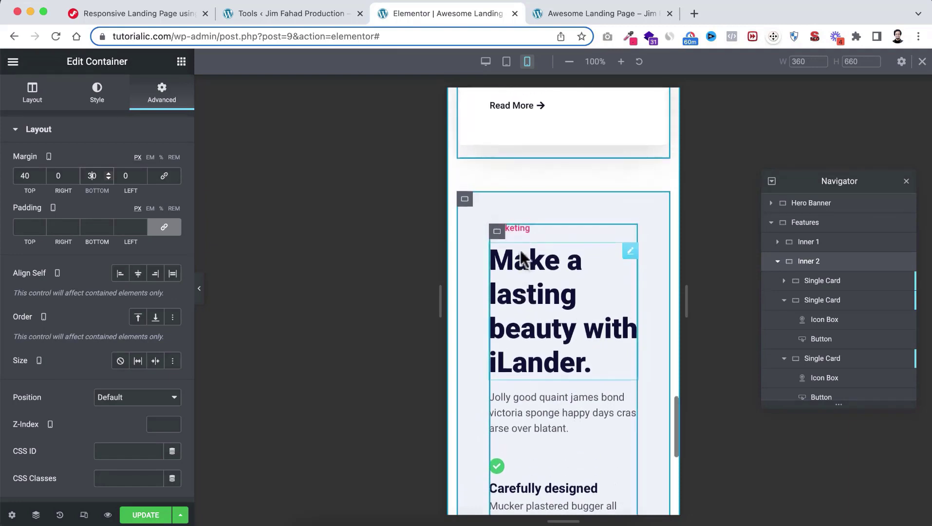
left_click(465, 199)
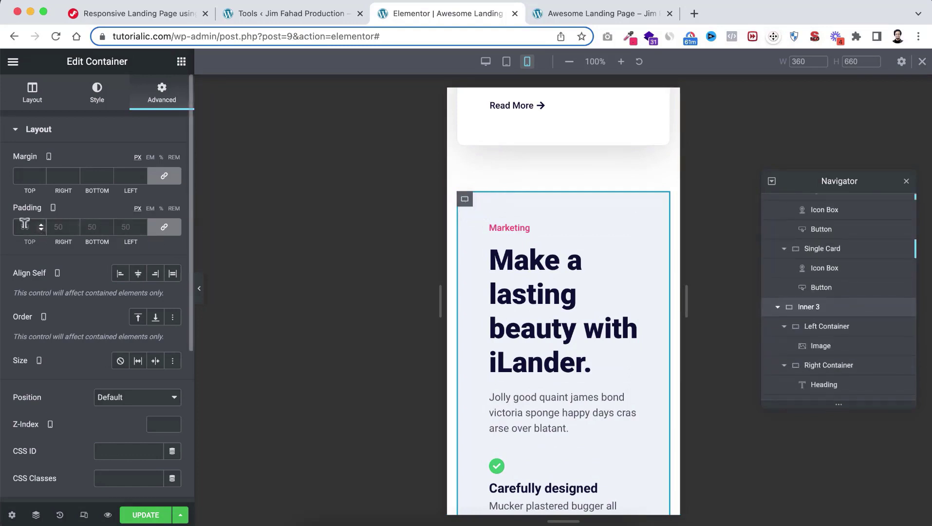
type("40")
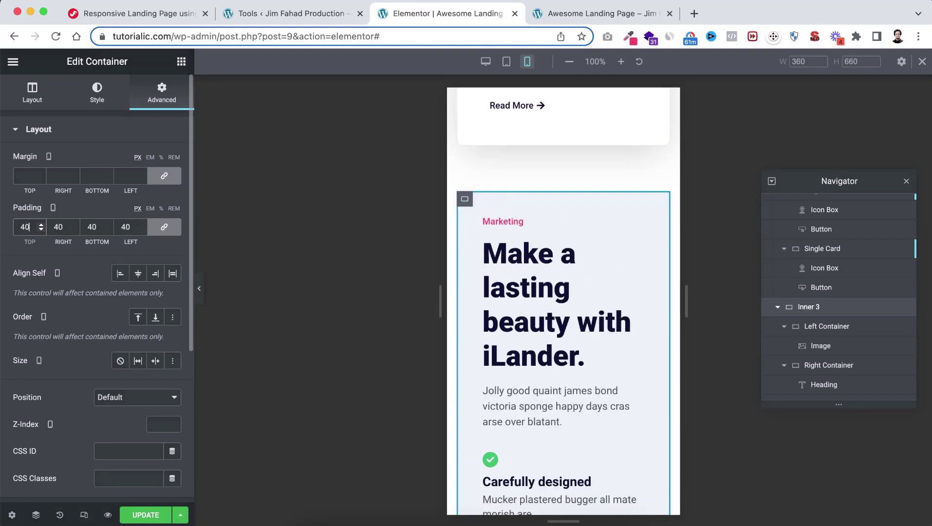
left_click(164, 228)
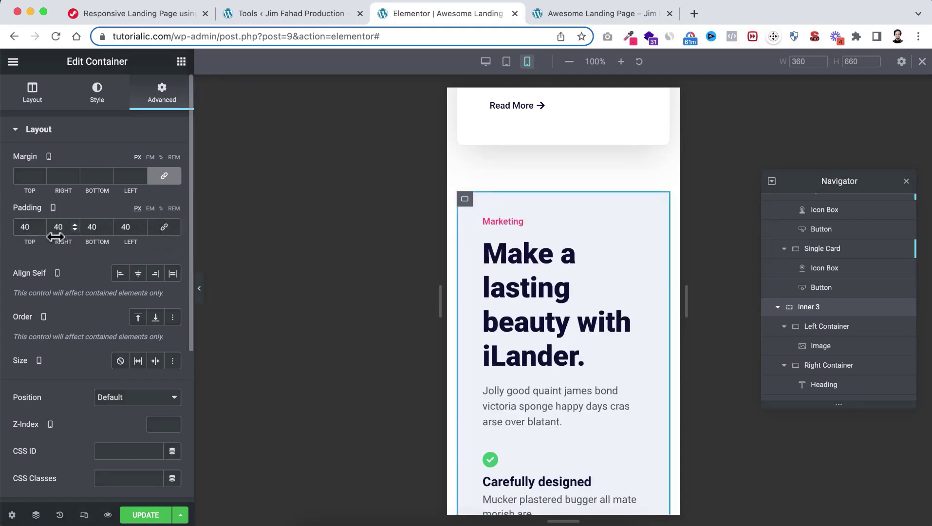
type("1")
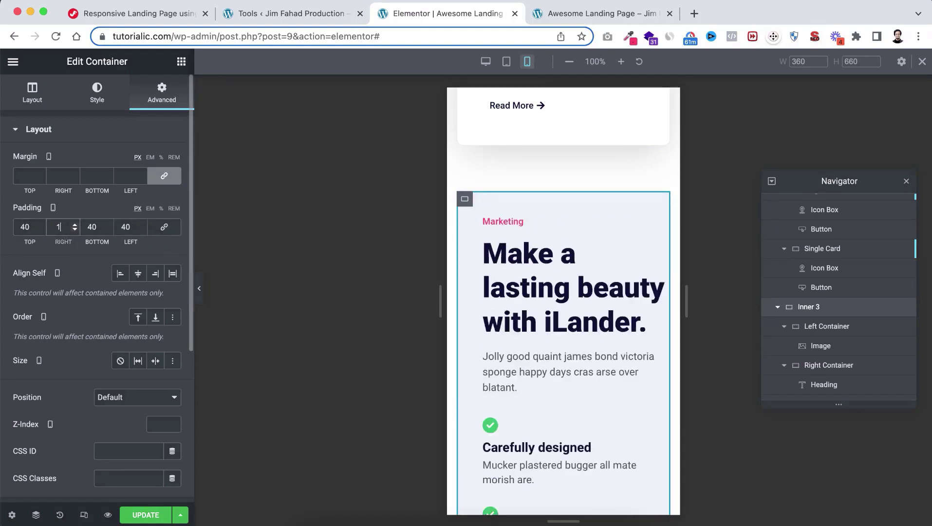
type("5")
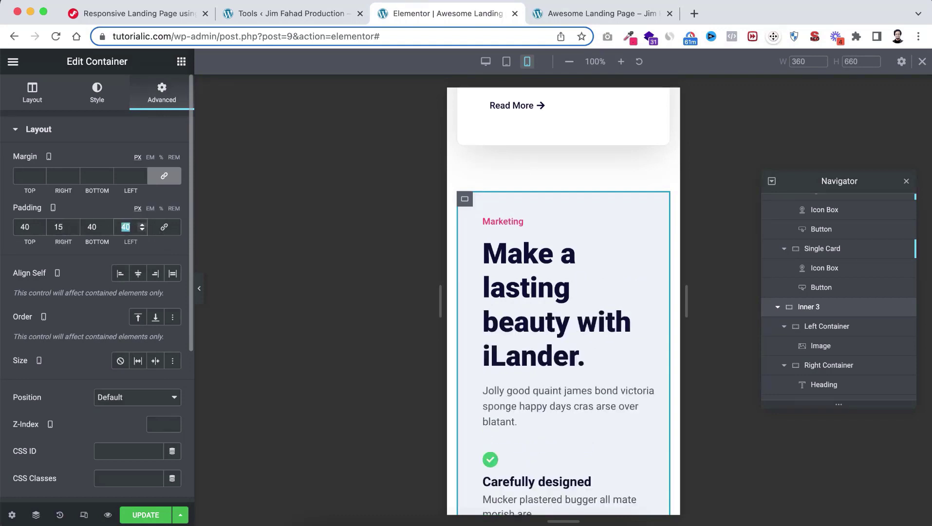
type("15")
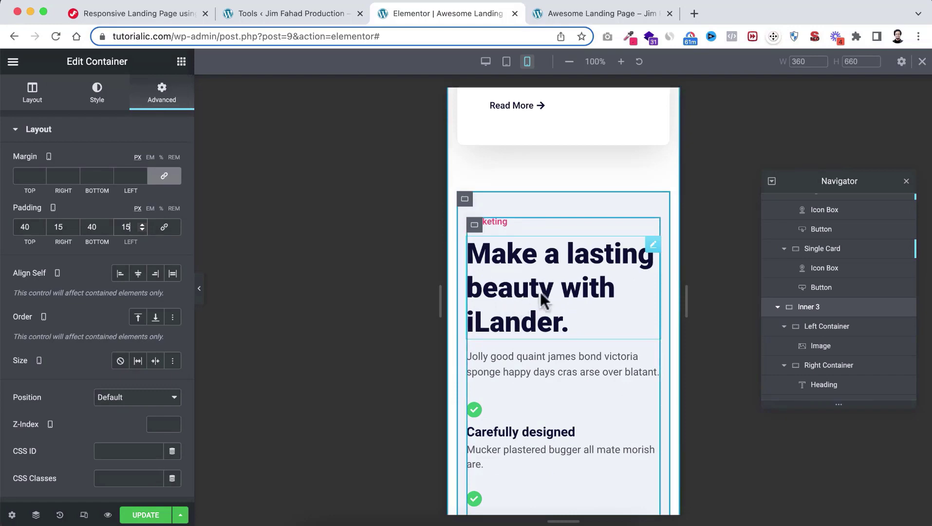
Copy the "How does it work" heading and paste its style onto the "Make a lasting beauty with iLander." heading
scroll(540, 287, "up", 5)
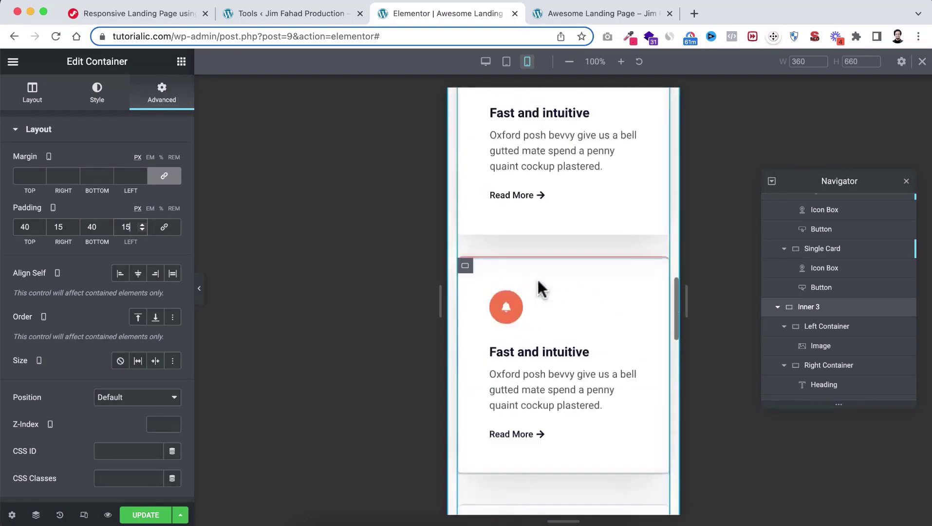
scroll(538, 280, "down", 6)
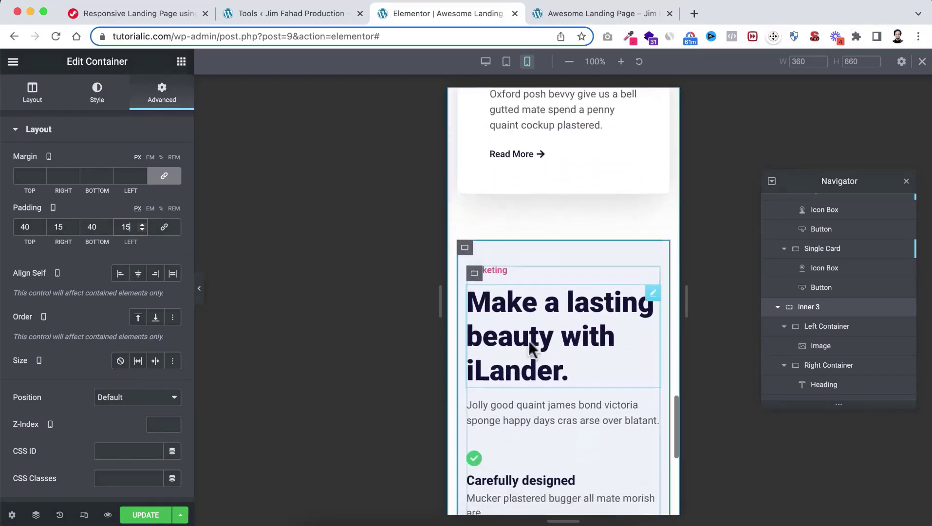
scroll(530, 348, "up", 1)
scroll(541, 283, "up", 10)
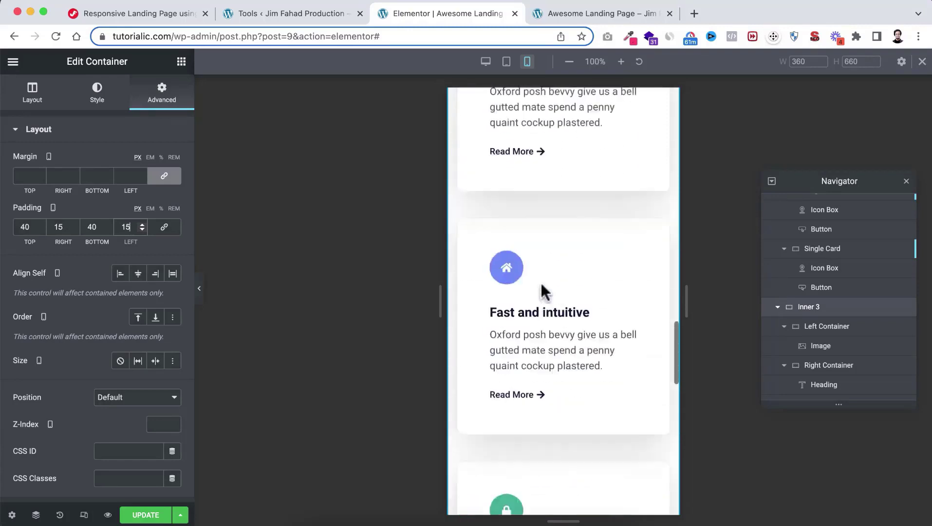
scroll(541, 285, "up", 10)
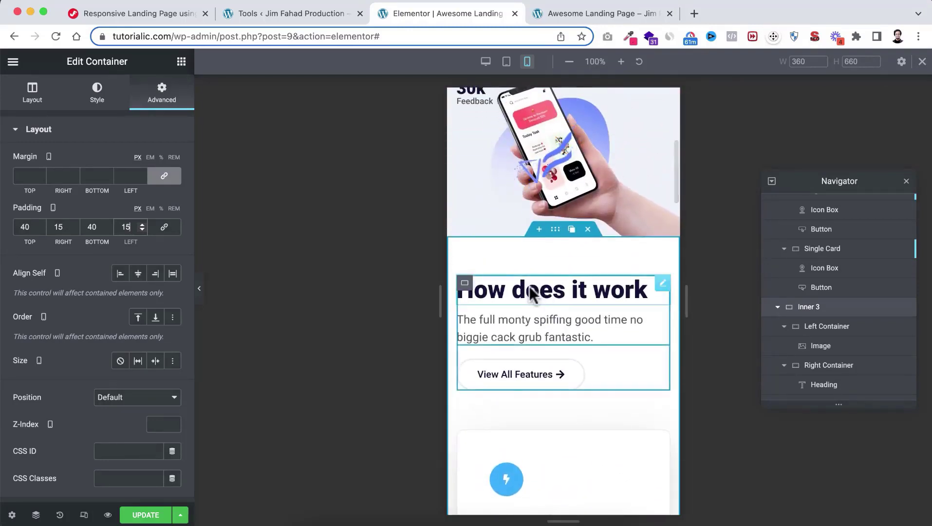
right_click(532, 291)
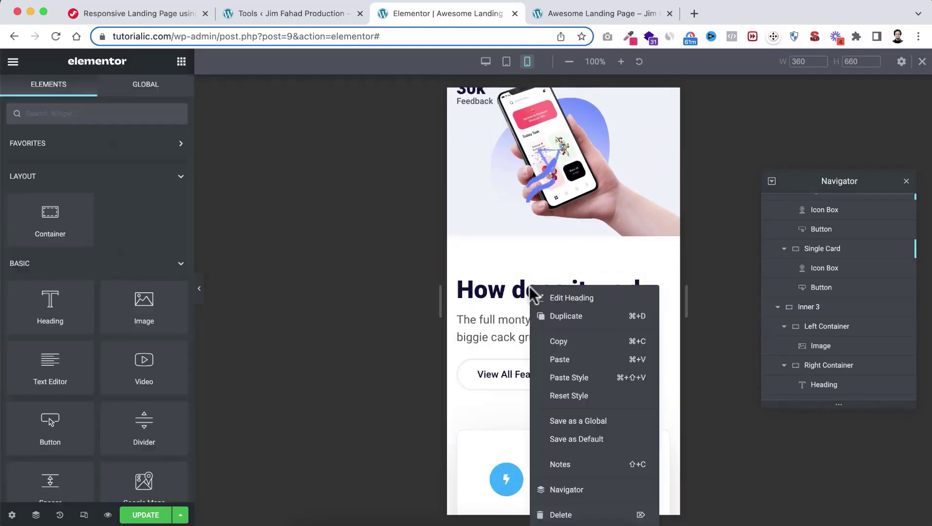
left_click(567, 341)
scroll(565, 397, "down", 10)
scroll(565, 397, "down", 8)
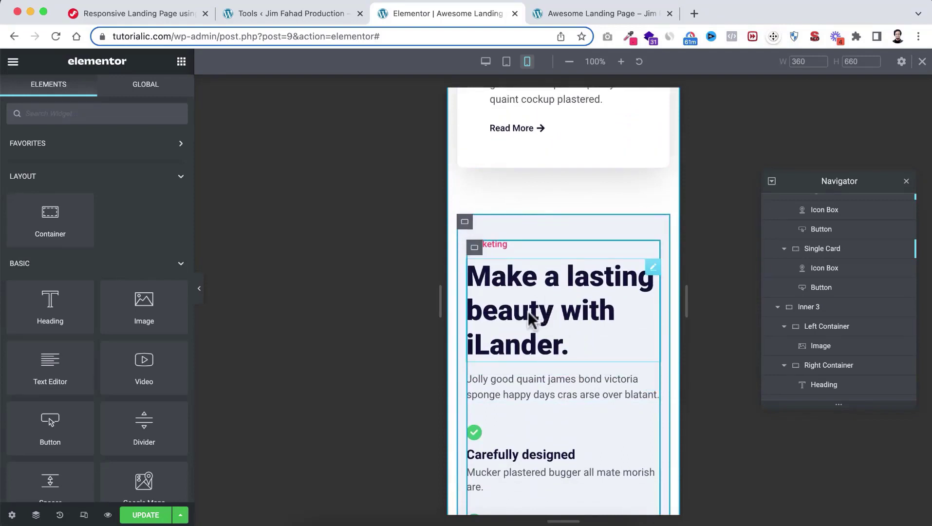
right_click(532, 317)
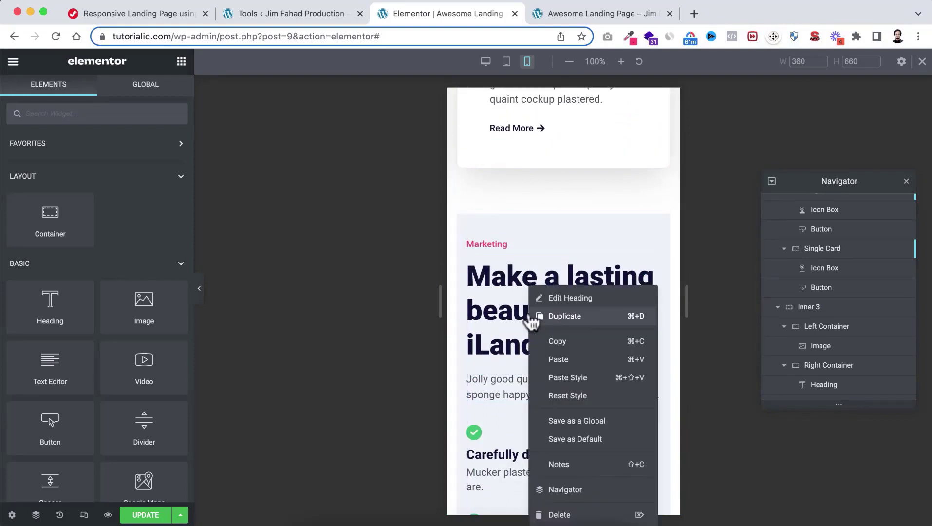
left_click(565, 378)
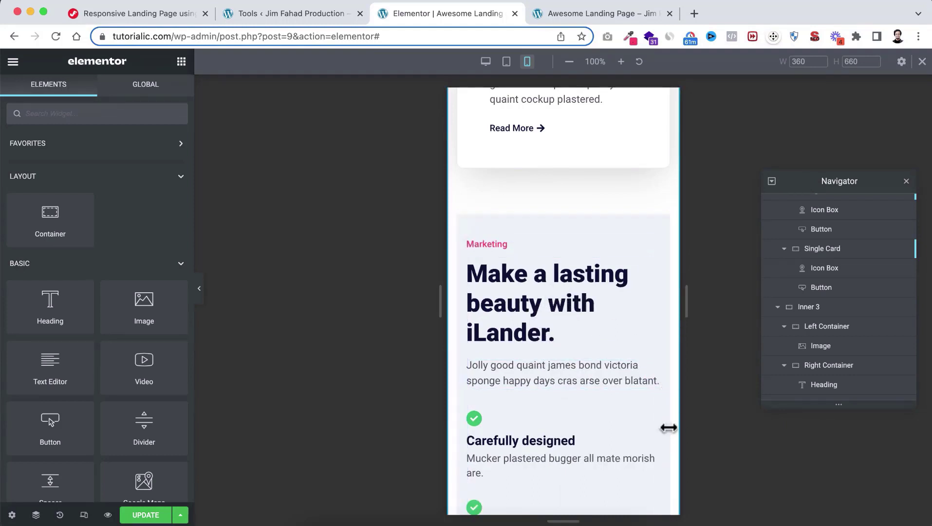
Check the Features section in the mobile preview, return to the desktop view and close the responsive mode
scroll(669, 429, "down", 3)
scroll(670, 427, "up", 15)
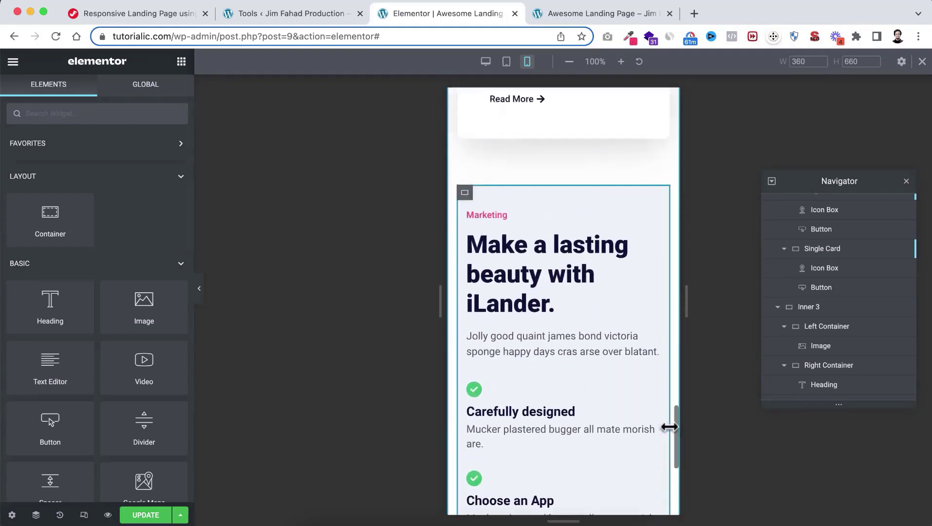
scroll(669, 427, "up", 4)
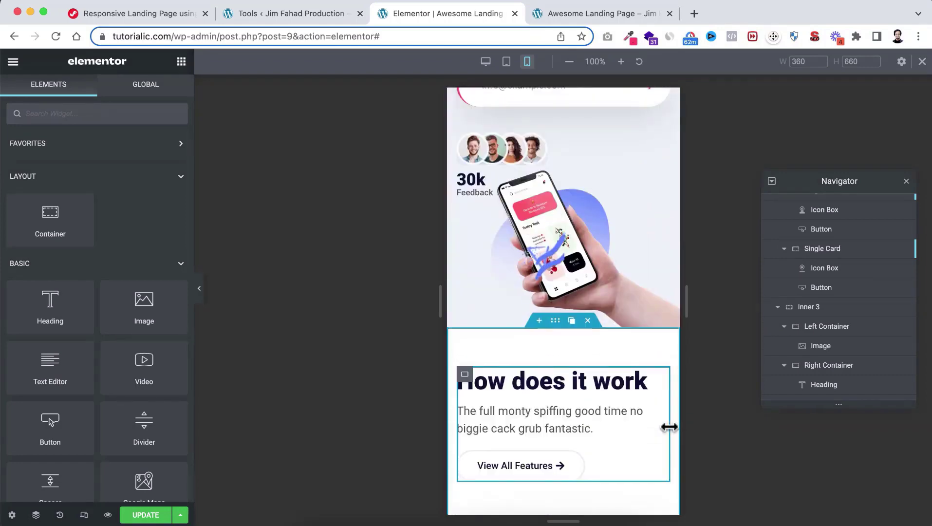
left_click(485, 61)
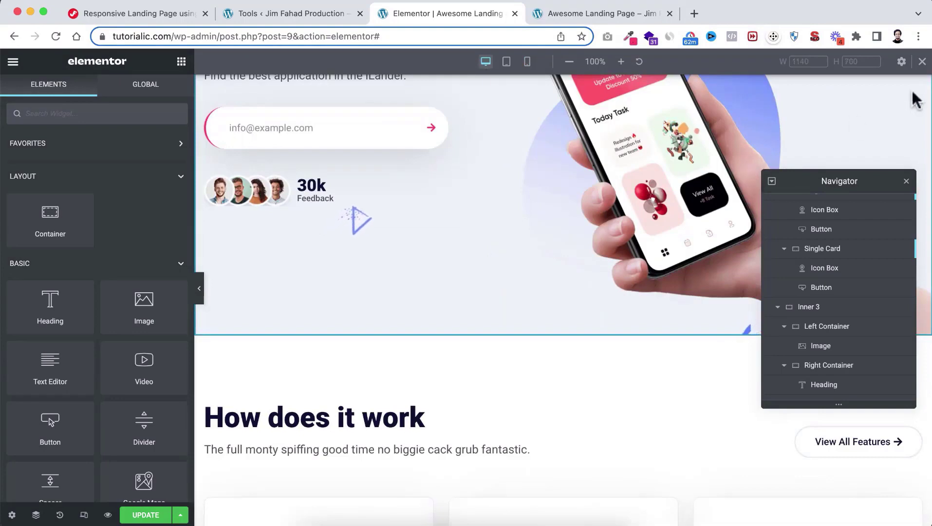
left_click(922, 62)
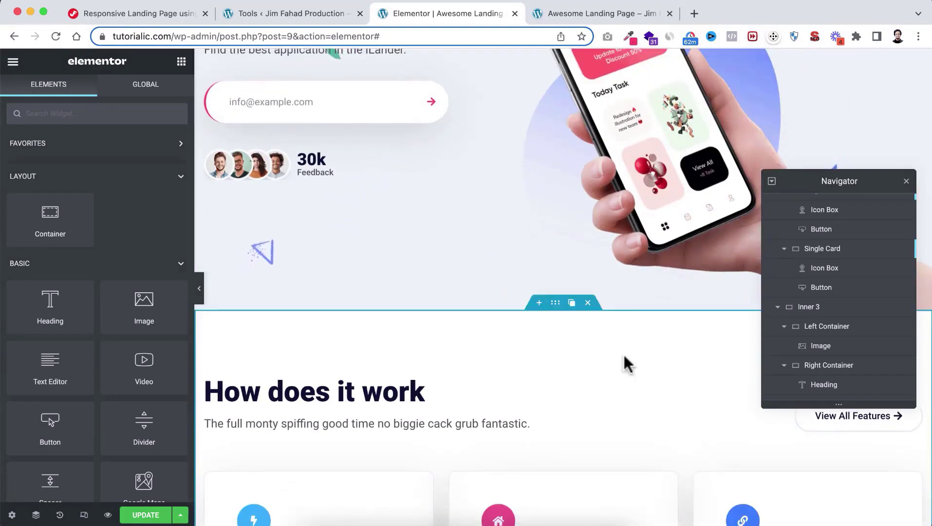
Add a new column-direction container below the Features section at the end of the page
scroll(624, 357, "down", 15)
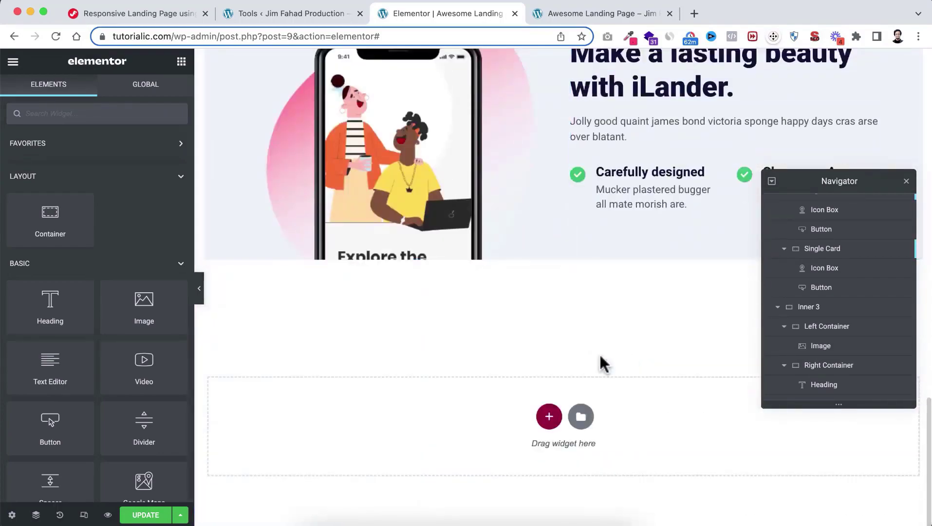
left_click(599, 329)
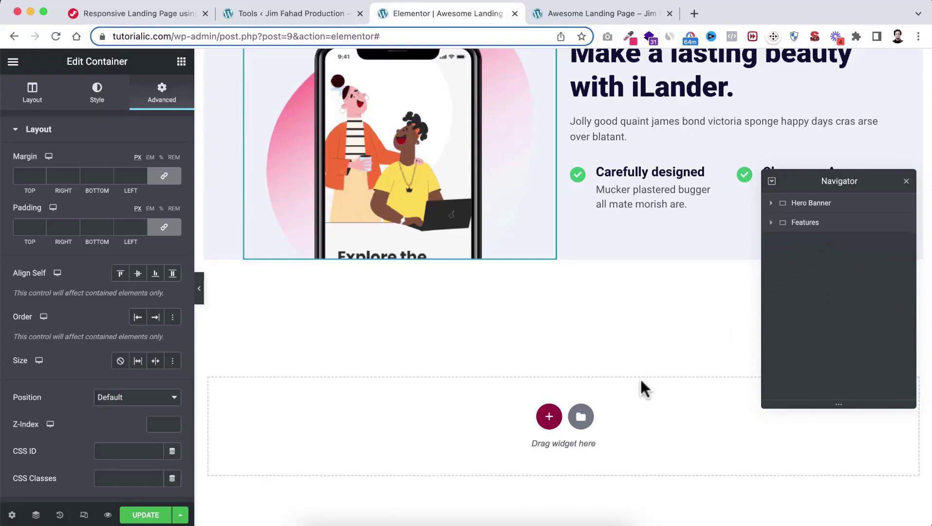
left_click(548, 416)
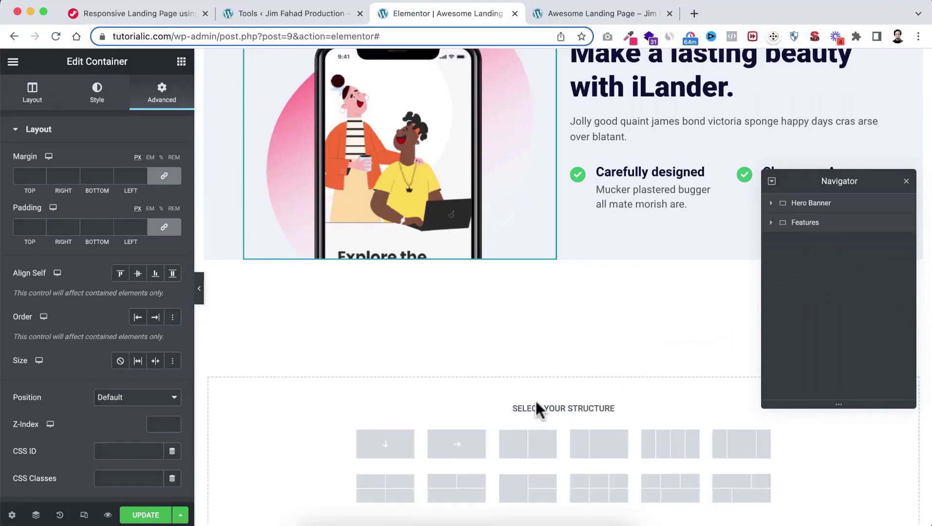
scroll(534, 397, "down", 2)
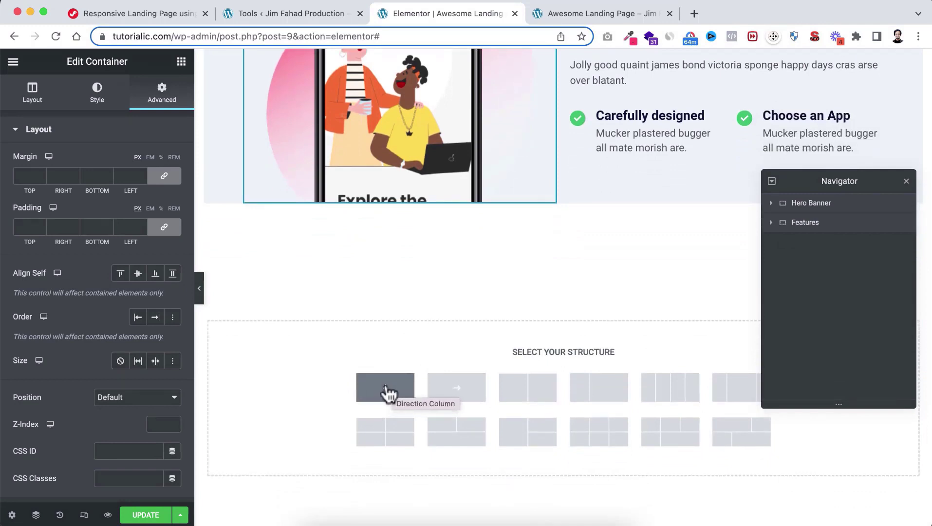
left_click(387, 393)
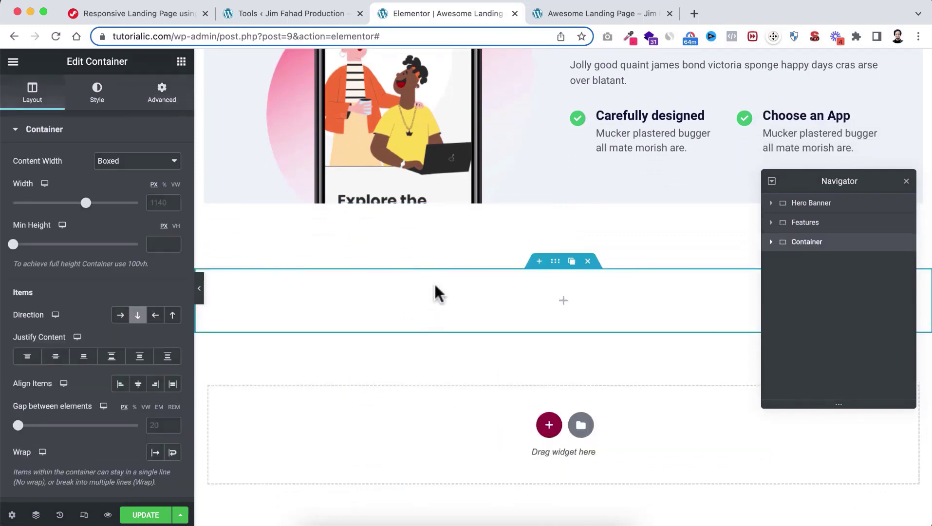
Give the new container a classic background with the global color Black Main
left_click(93, 100)
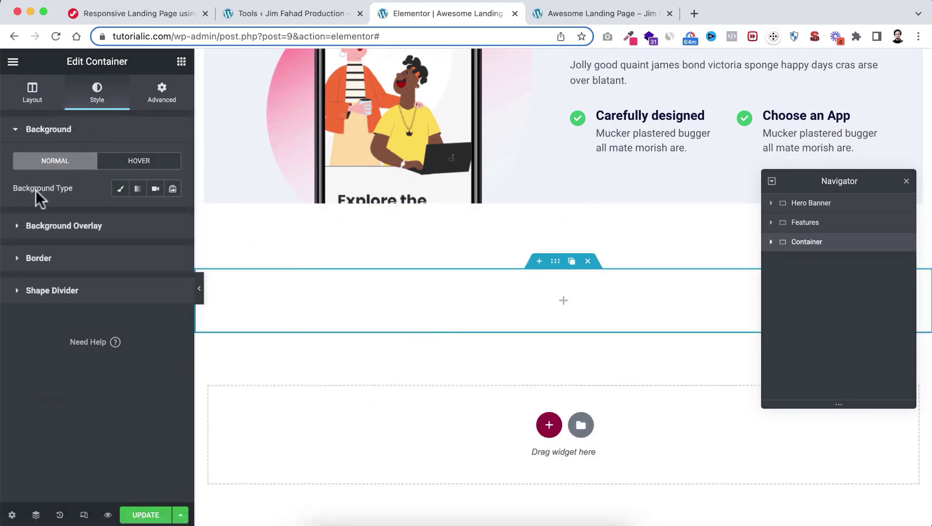
left_click(119, 191)
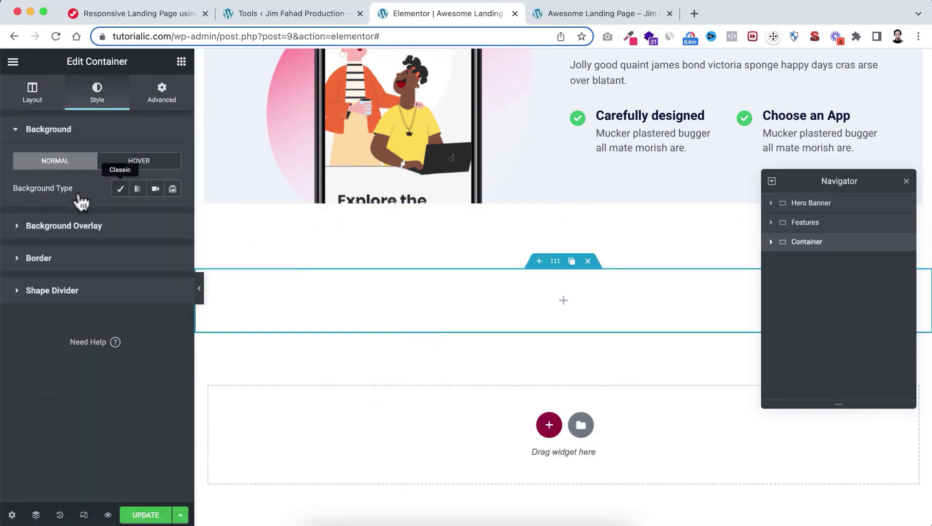
left_click(155, 216)
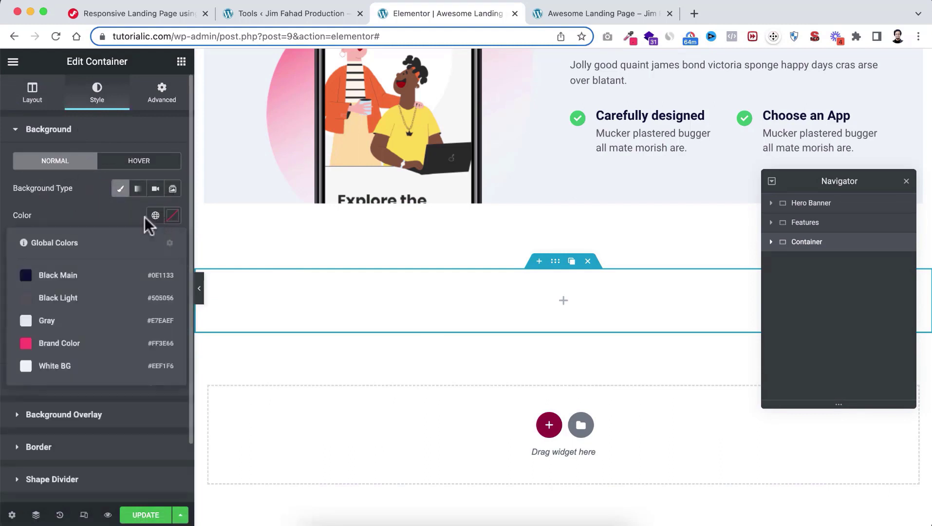
left_click(83, 277)
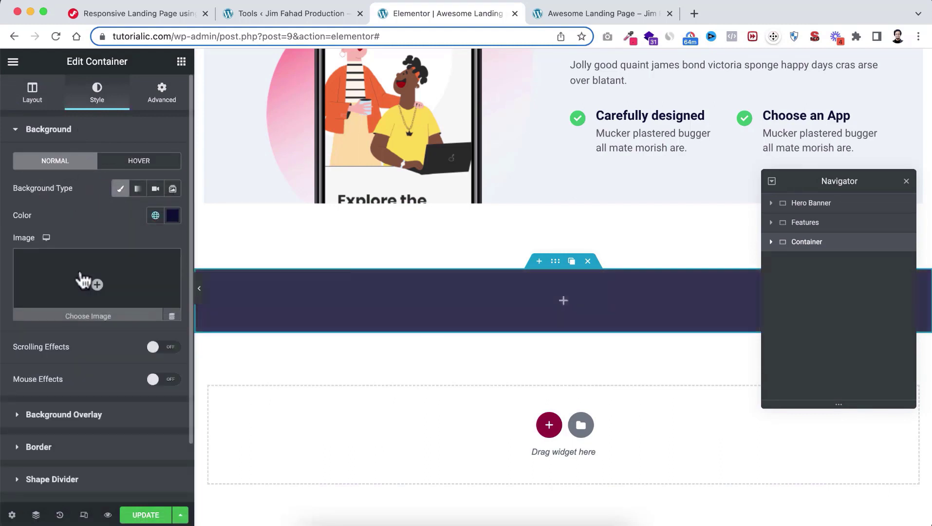
Set the new container's padding to 100 px top and bottom and, unlinked, 15 px left and right
left_click(162, 94)
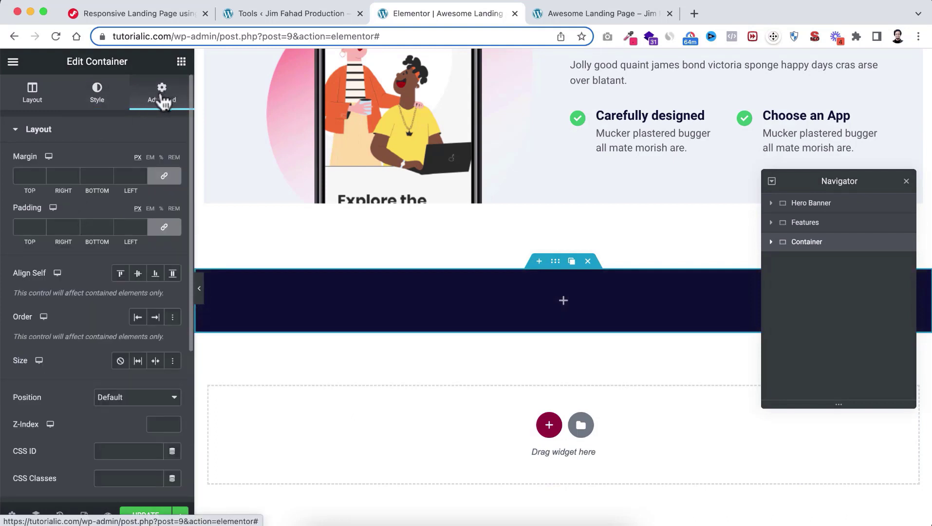
left_click(28, 225)
type("100")
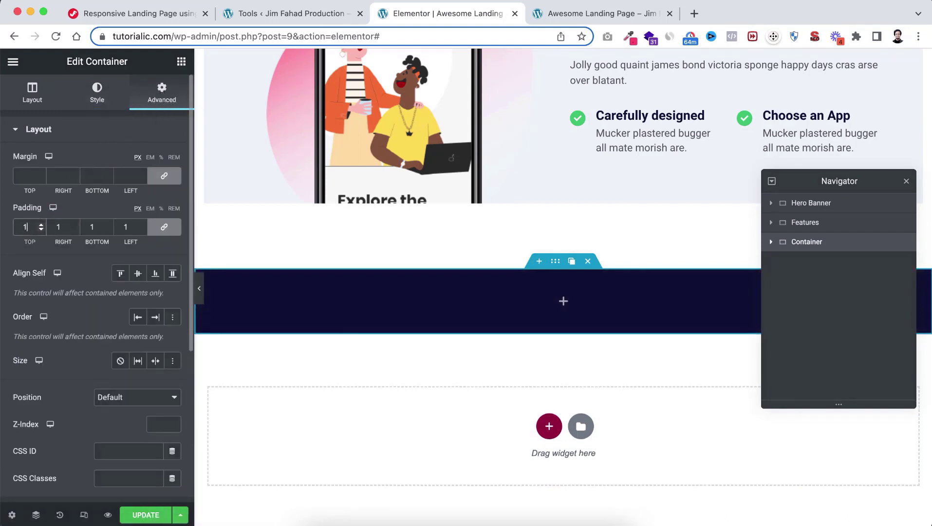
left_click(164, 229)
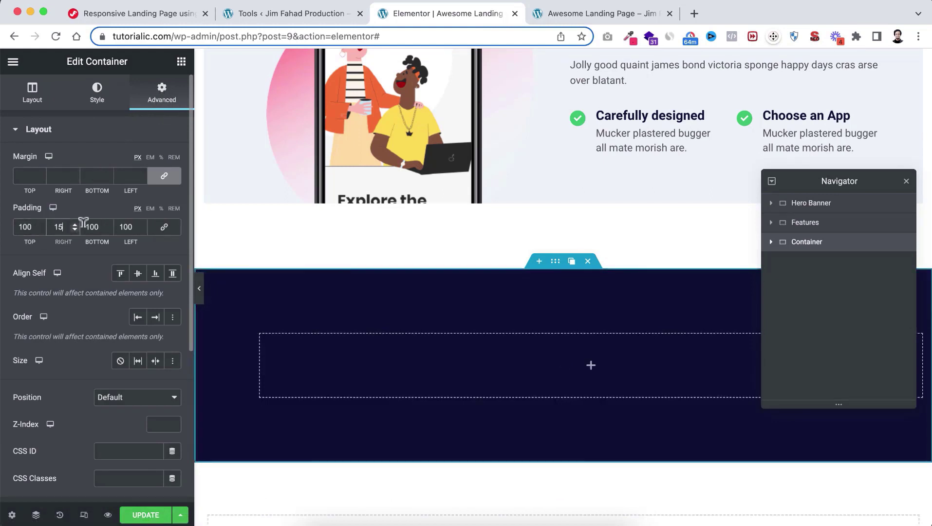
double_click(126, 227)
type("15")
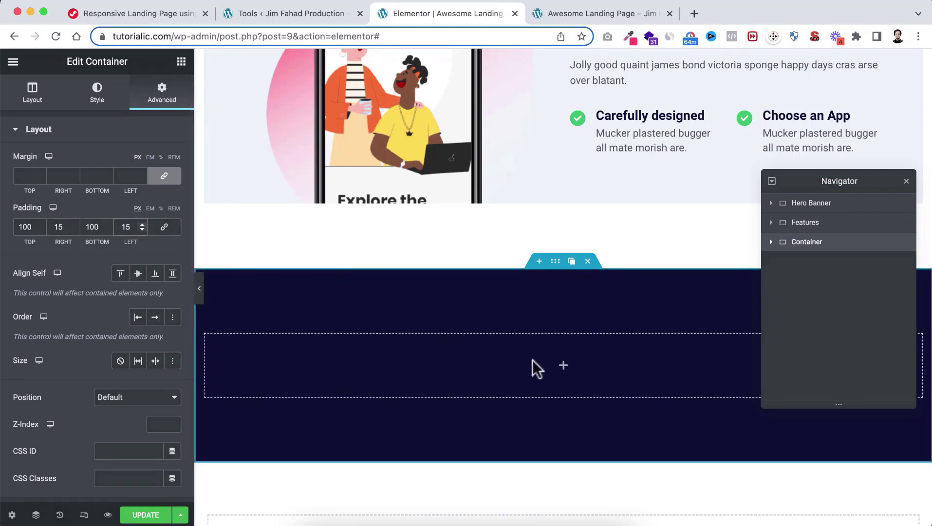
Copy the "How does it work" heading from the Features section and paste it into the new dark container
scroll(547, 278, "up", 10)
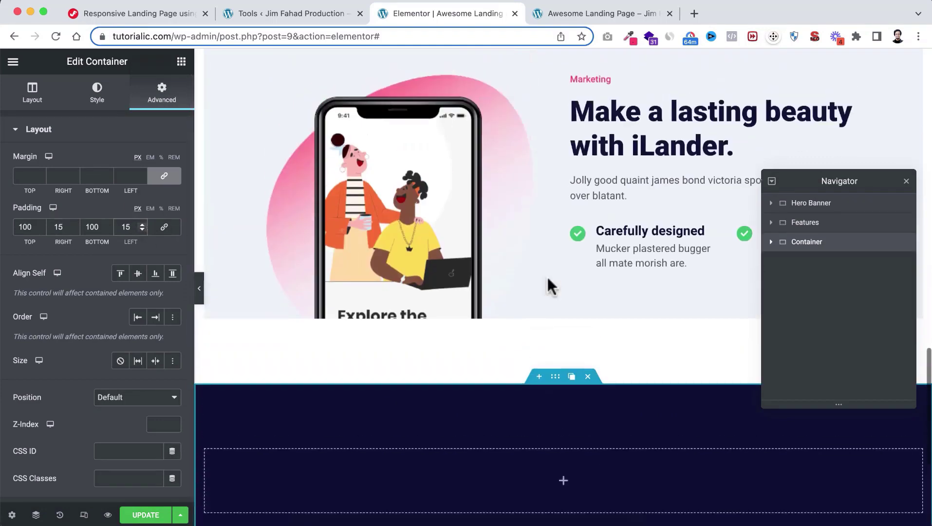
scroll(547, 277, "up", 2)
scroll(546, 275, "down", 4)
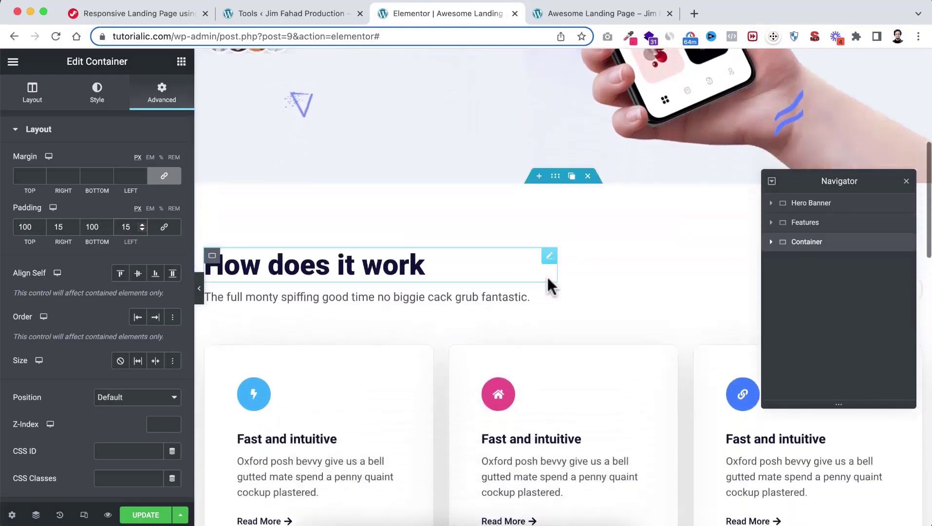
scroll(547, 277, "up", 1)
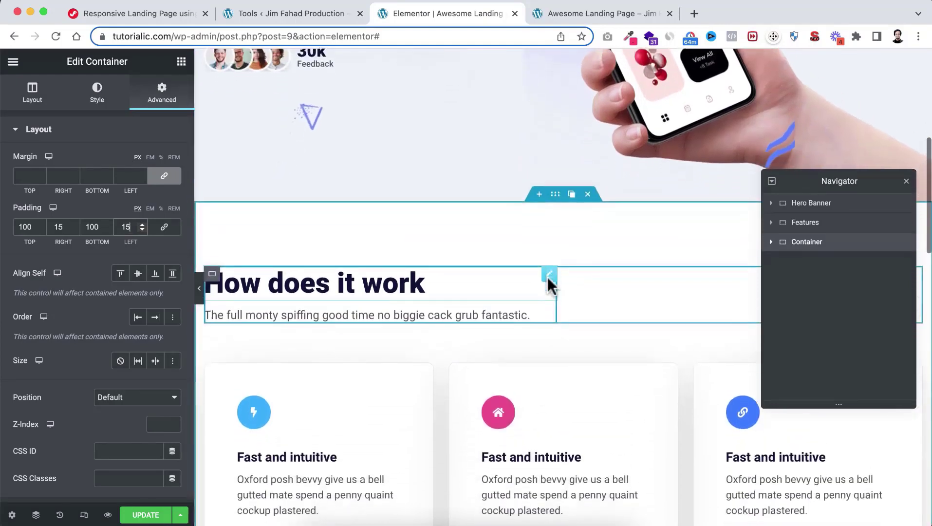
right_click(384, 281)
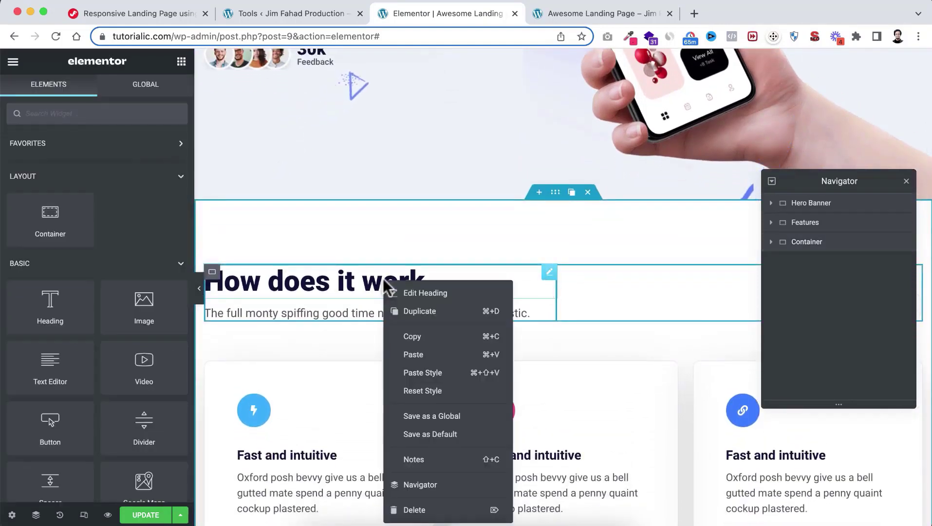
left_click(411, 336)
scroll(407, 351, "down", 6)
scroll(406, 345, "down", 10)
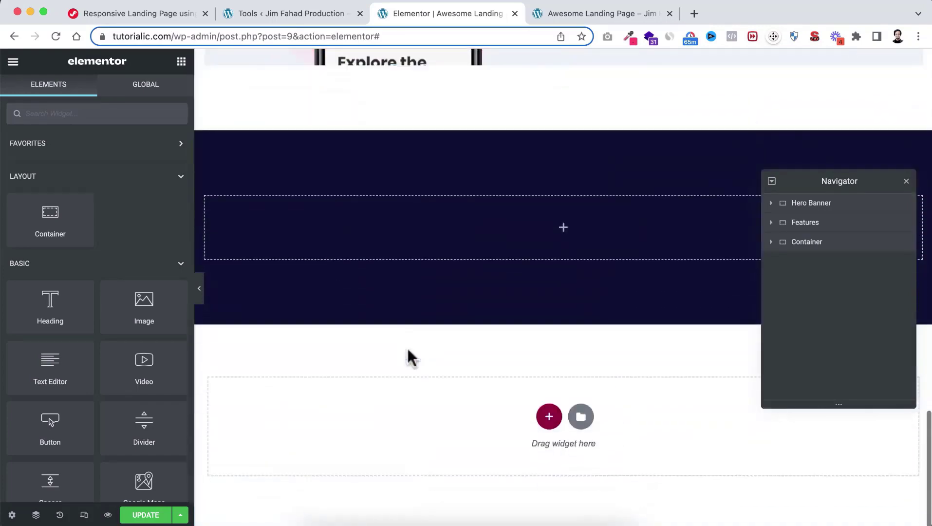
scroll(449, 288, "up", 2)
right_click(457, 309)
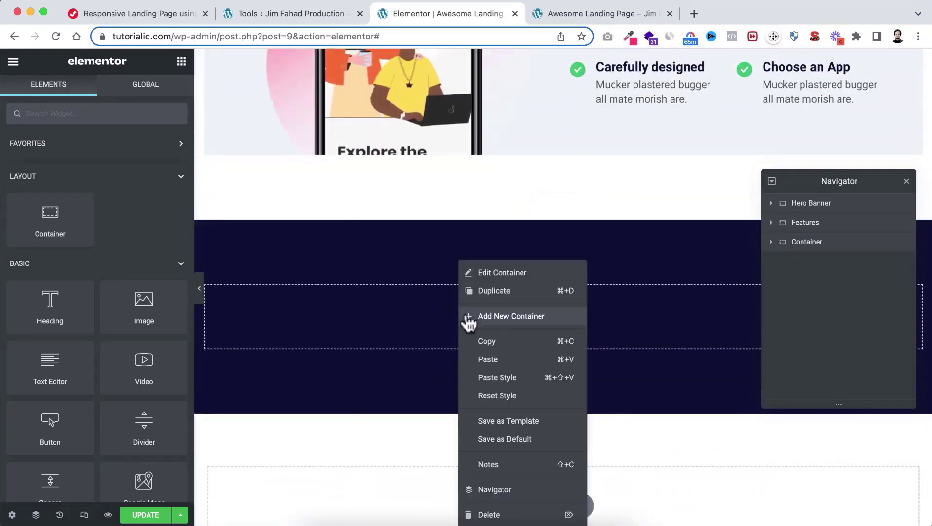
left_click(487, 360)
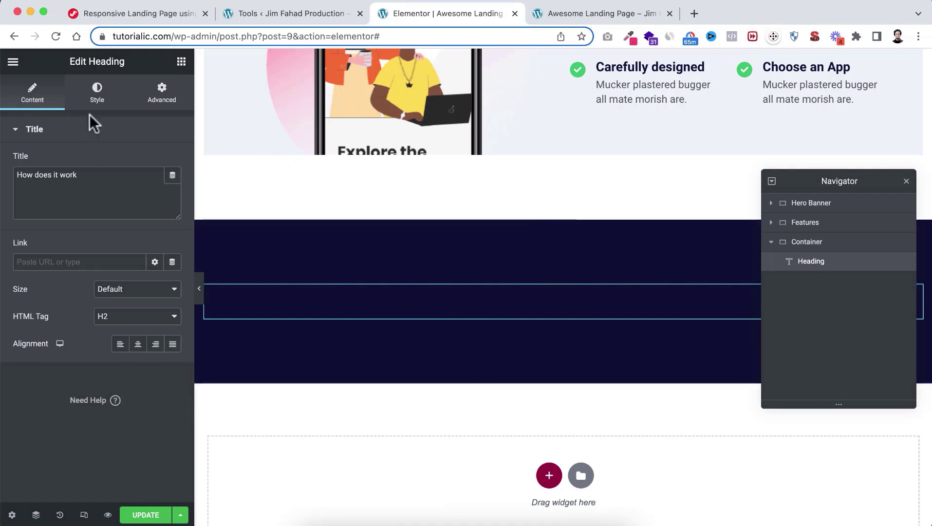
Set the pasted heading's text color to white (#FFFFFF) and center-align it
left_click(101, 102)
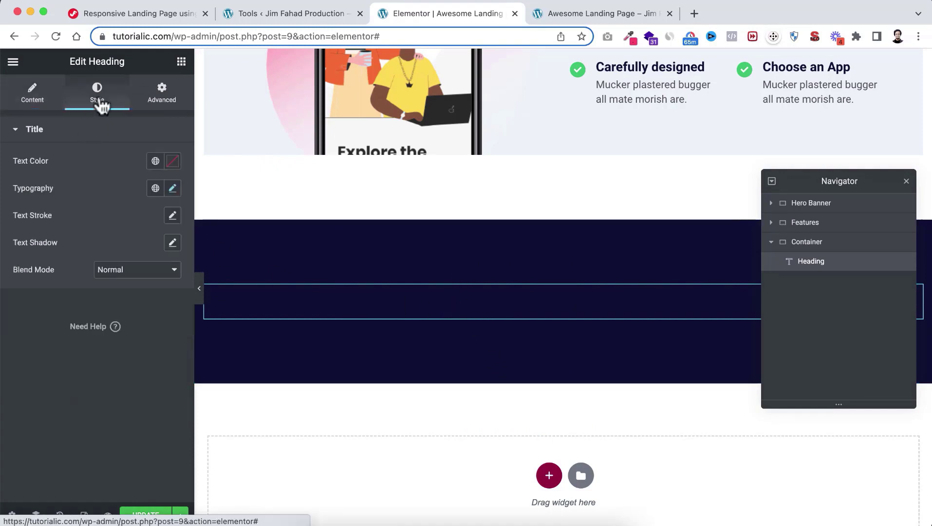
left_click(174, 162)
left_click_drag(67, 238, 9, 192)
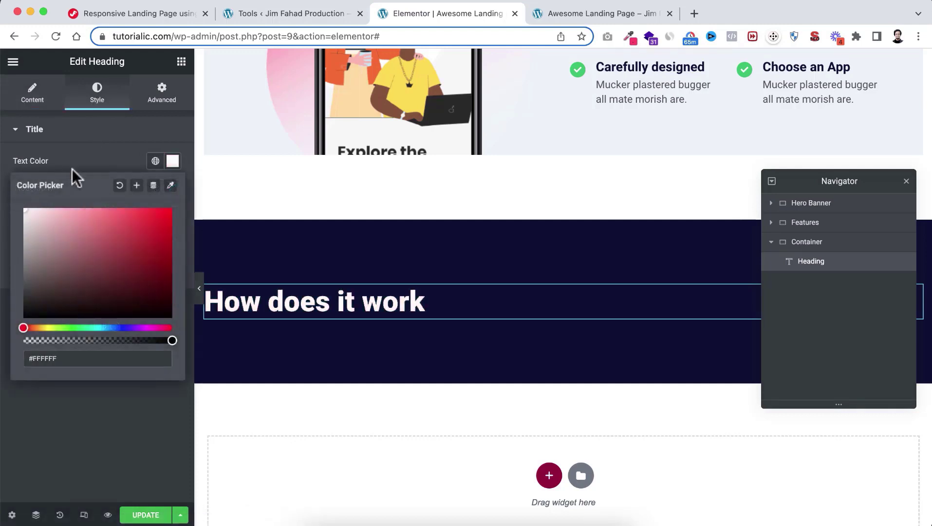
left_click(87, 157)
left_click(33, 100)
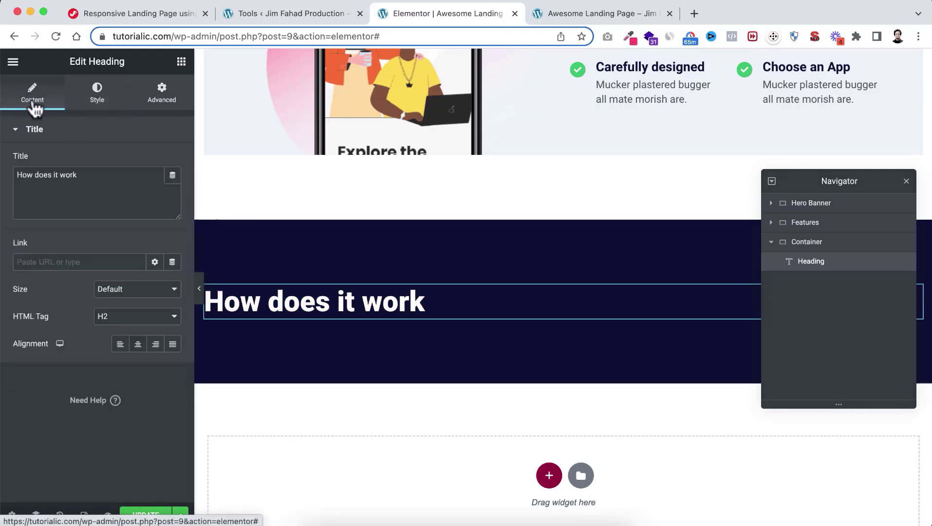
left_click(138, 345)
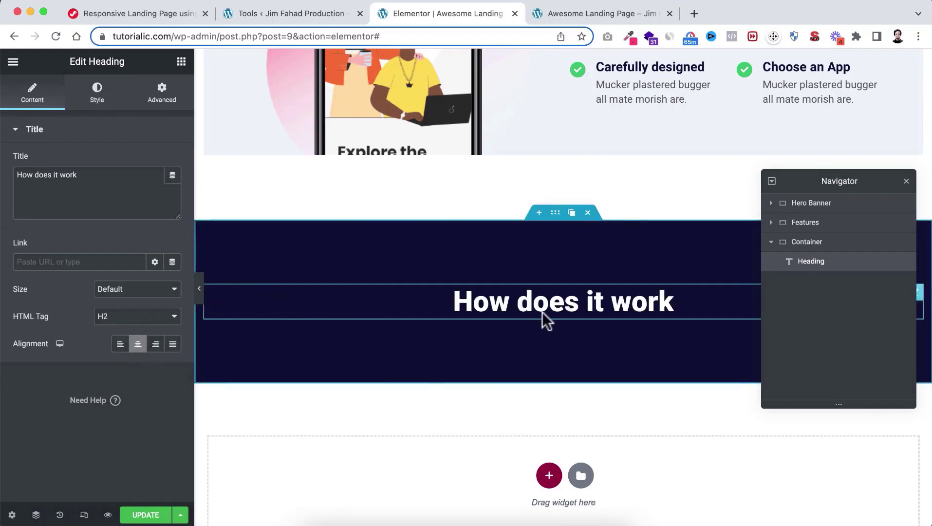
Copy the hero banner's "Find the best application in the iLander." text and paste it under the heading in the dark container
scroll(457, 196, "up", 20)
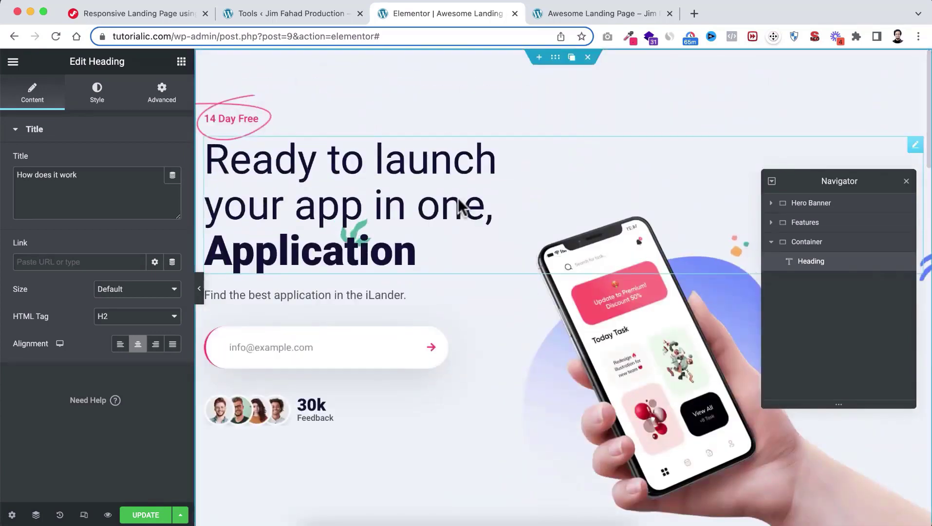
right_click(316, 294)
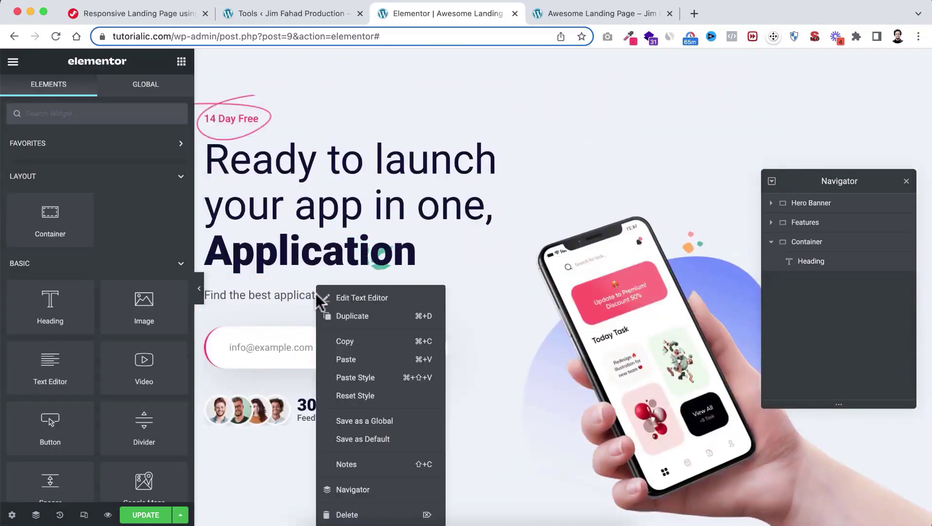
left_click(350, 341)
scroll(434, 370, "down", 15)
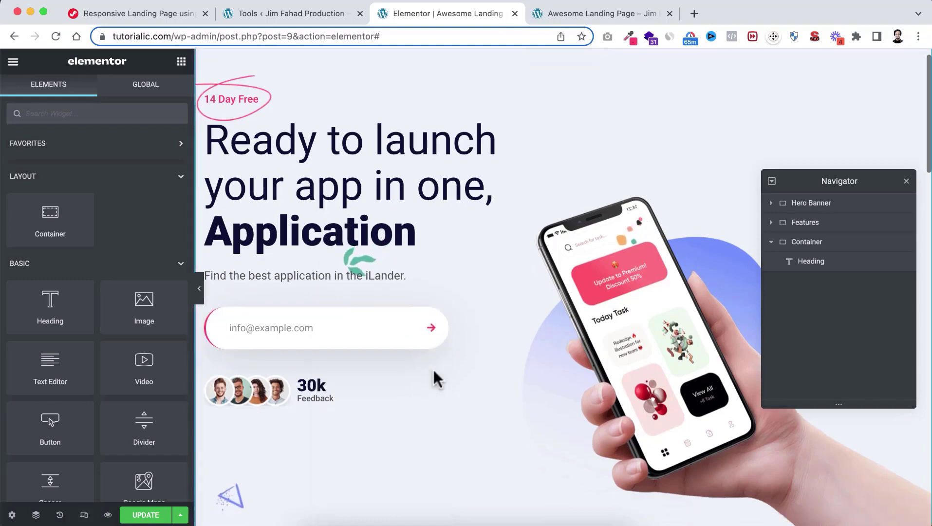
scroll(433, 370, "down", 5)
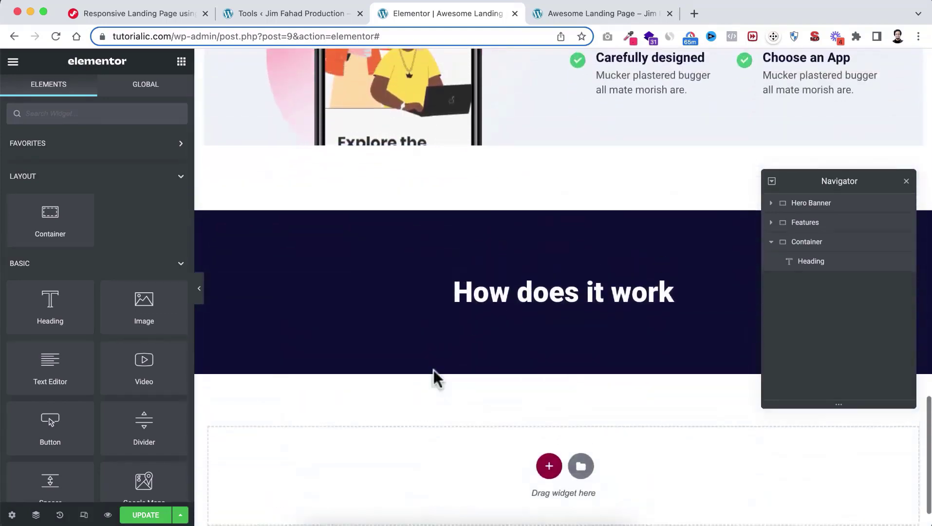
right_click(490, 315)
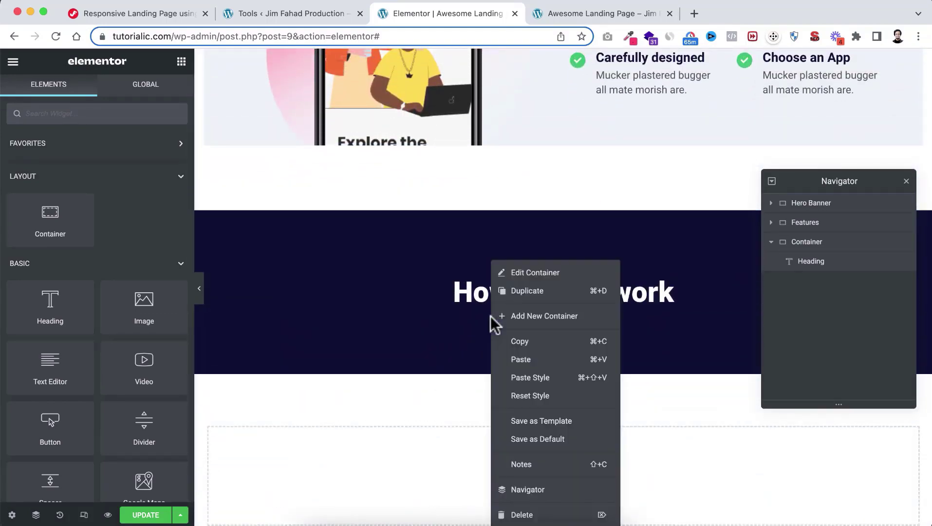
left_click(517, 356)
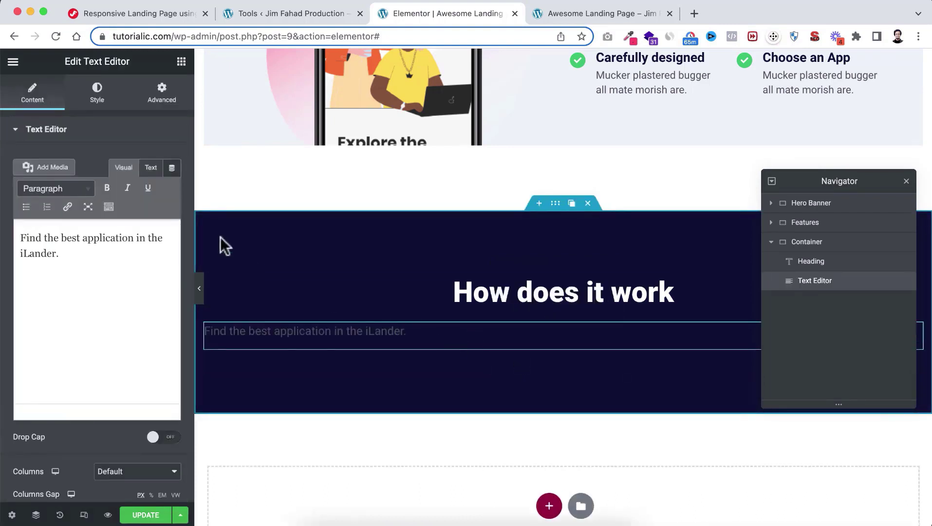
Center-align the pasted text below the heading and set its text color to white (#FFFFFF)
left_click(95, 100)
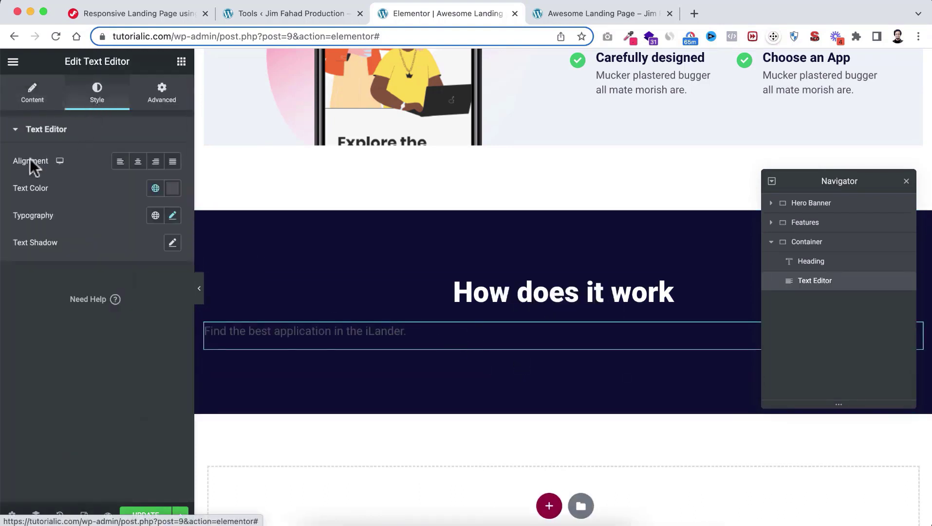
left_click(137, 162)
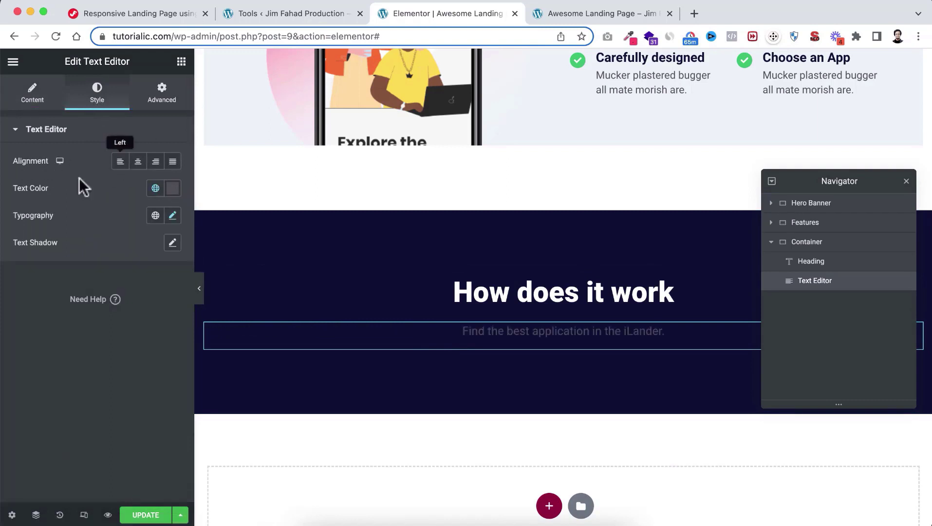
left_click(172, 188)
left_click_drag(51, 243, 2, 224)
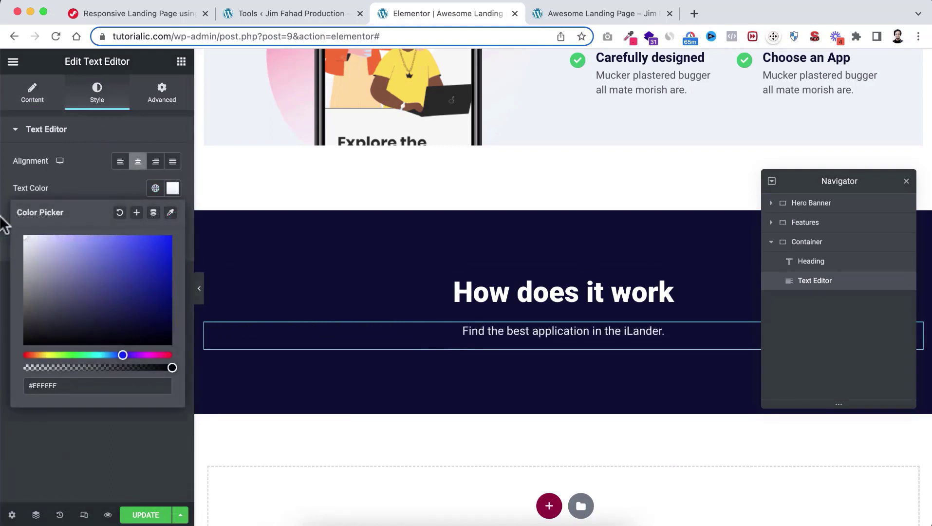
left_click(3, 224)
Replace the pasted paragraph's text with "The full monty spiffing good time no biggie cack grub fantastic."
left_click(34, 97)
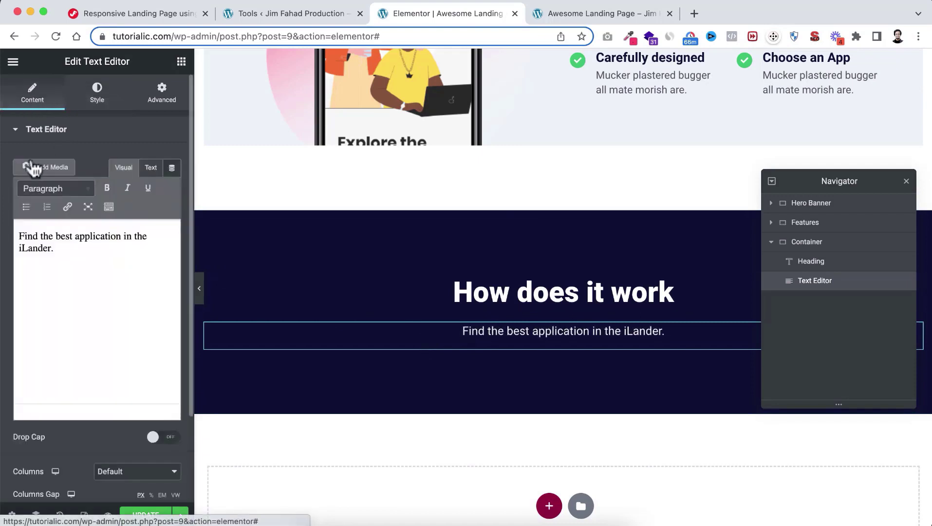
triple_click(54, 245)
key("ctrl+v")
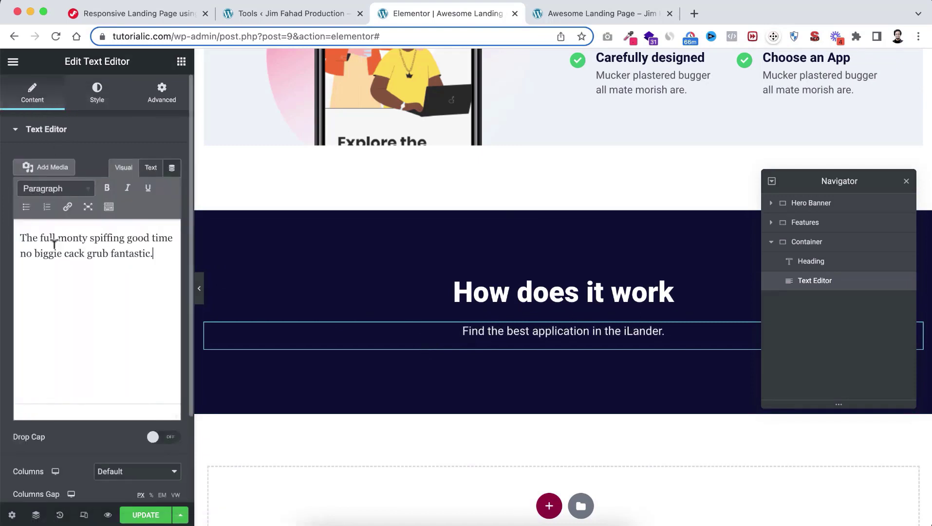
Replace the "How does it work" heading's title with "Wherever you need<br> us the most", including the line break
left_click(528, 294)
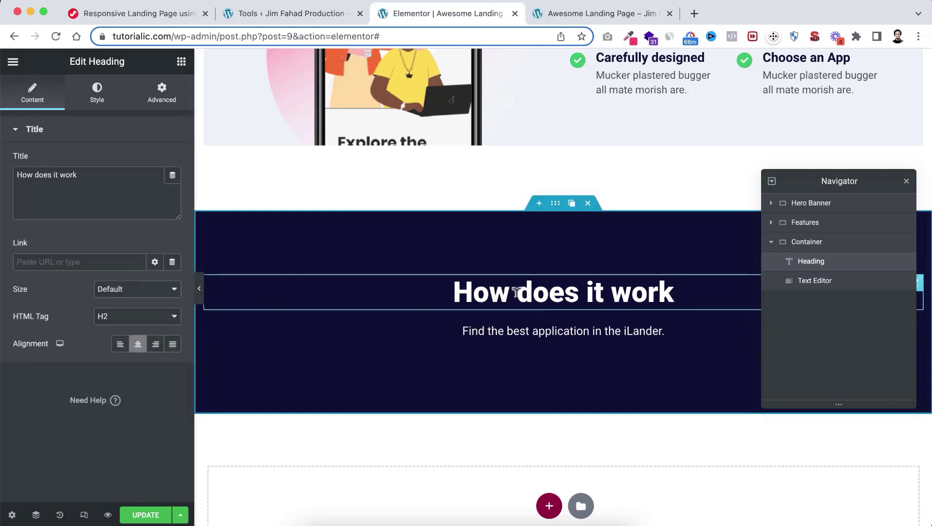
scroll(531, 291, "down", 2)
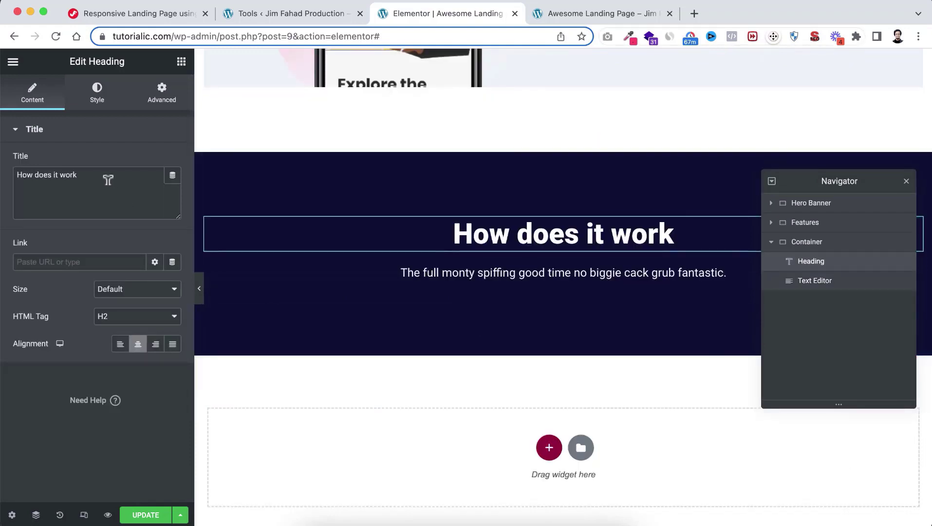
left_click_drag(98, 174, 13, 171)
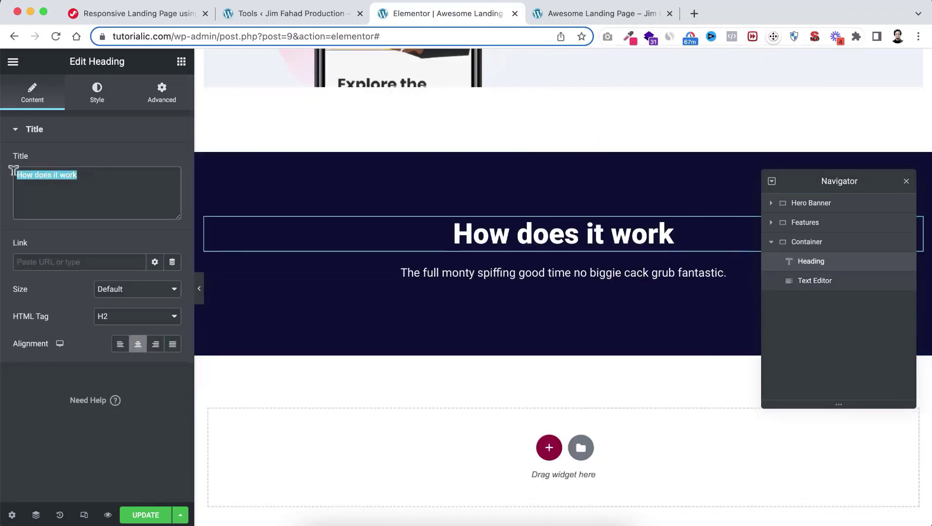
key("super+v")
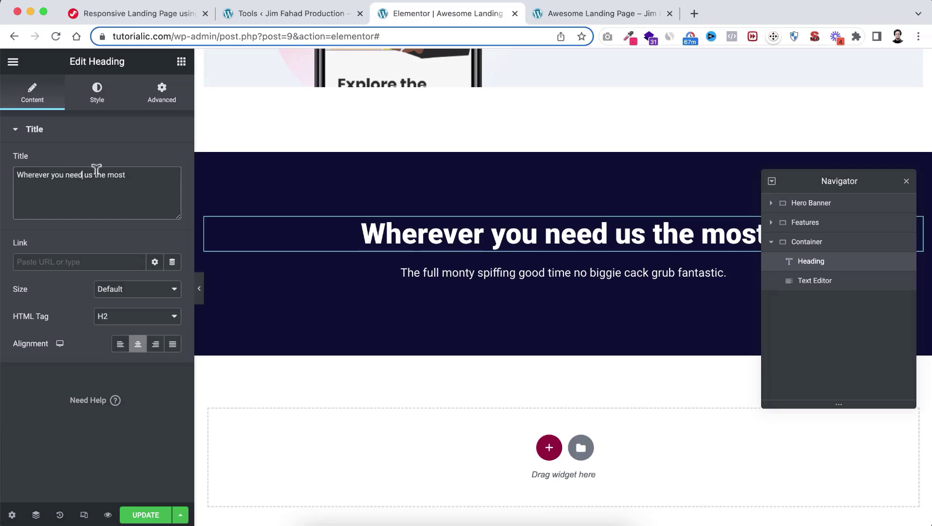
type("<>")
type("br>")
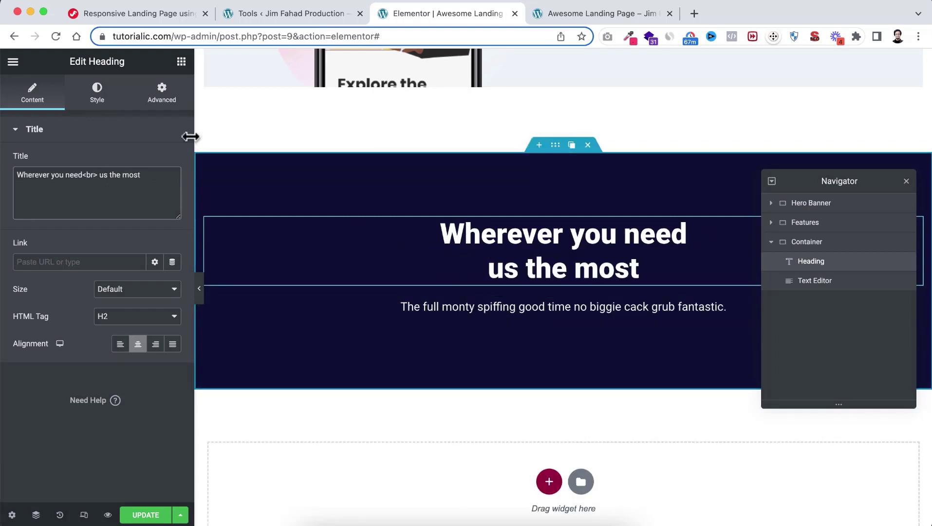
Add a container below the paragraph in the dark section and rename the outer section container "Facts"
left_click(181, 62)
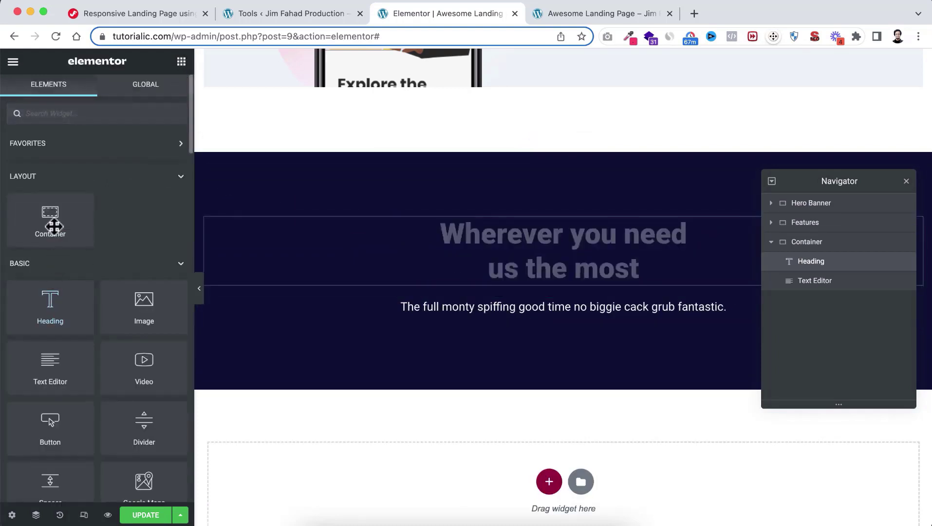
left_click_drag(50, 217, 499, 318)
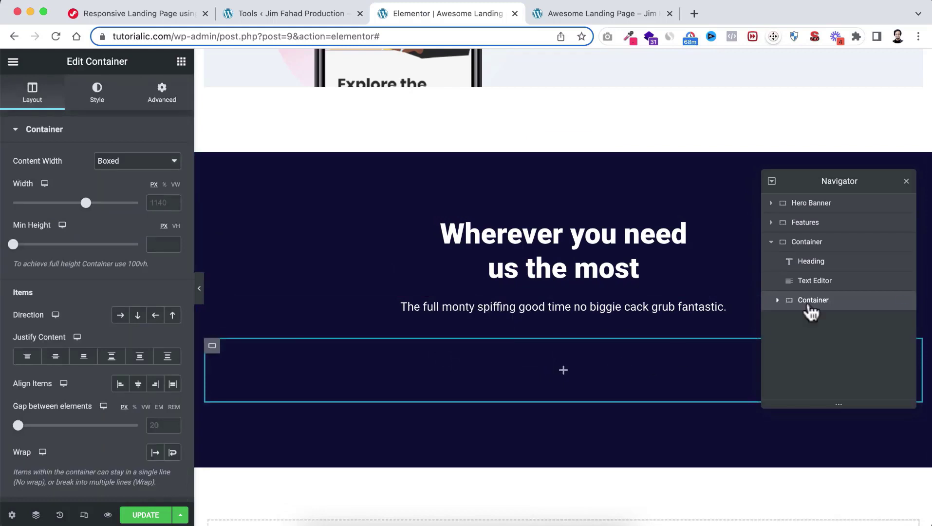
double_click(810, 246)
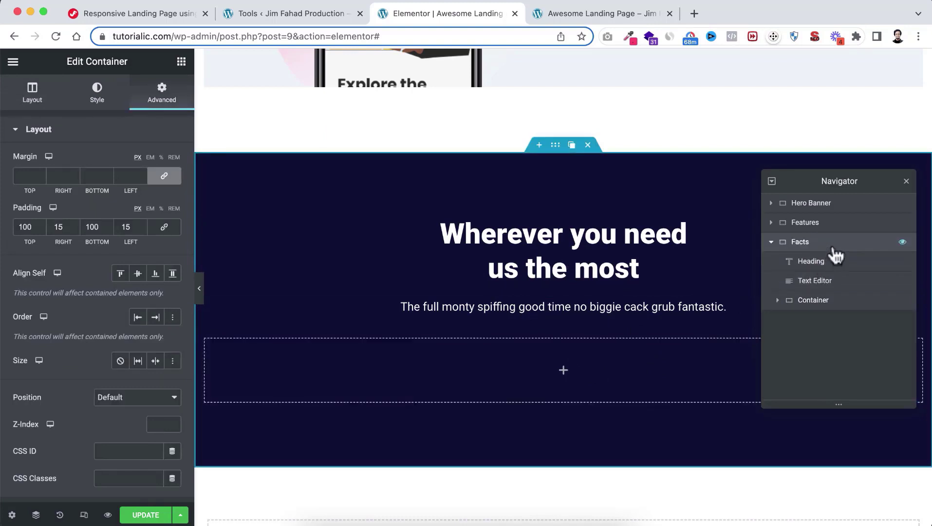
Rename the nested container inside Facts as "Inner Container"
left_click(816, 302)
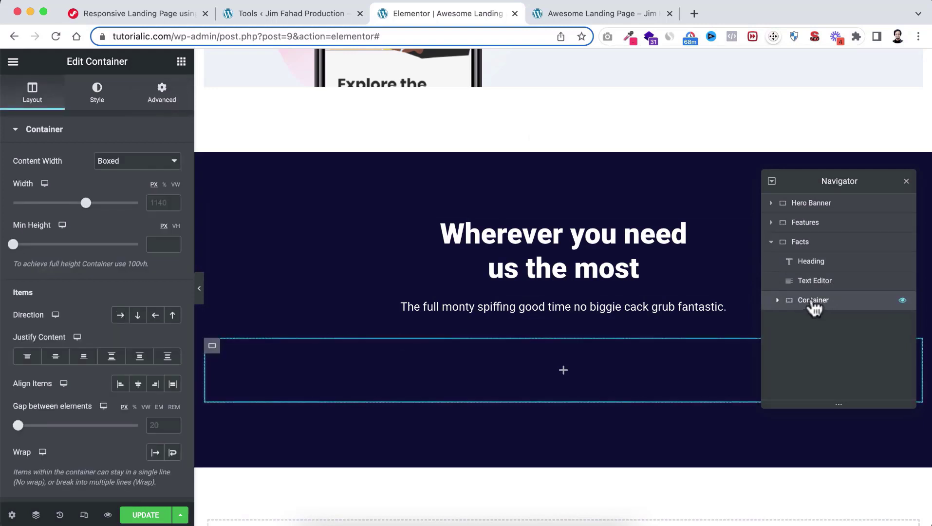
double_click(813, 301)
key("Left")
type("Inner")
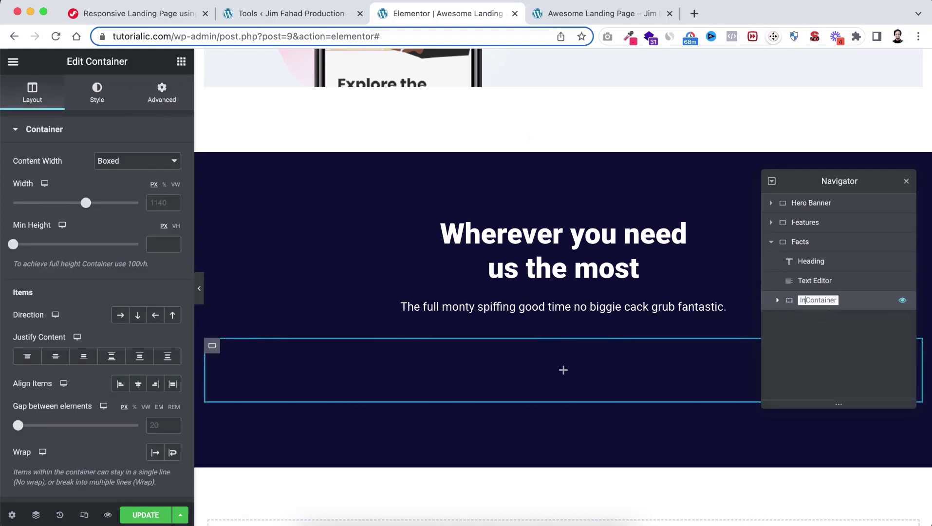
key("Return")
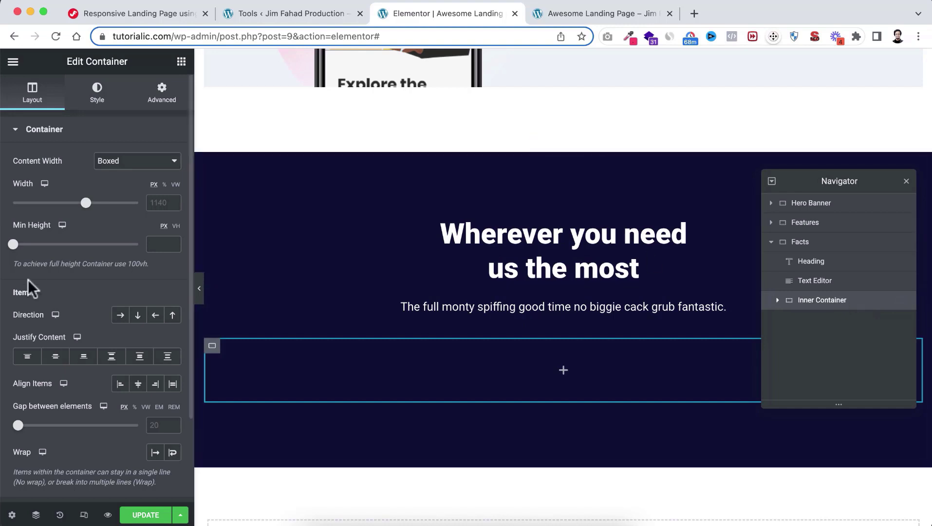
Set the Inner Container's direction to row and its padding to 60 px top, right and left, and 0 at the bottom
left_click(121, 315)
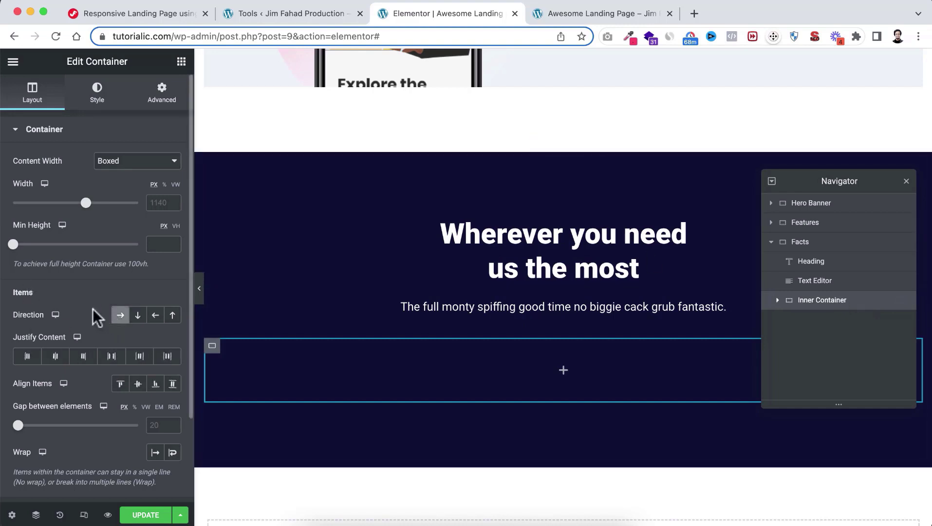
left_click(161, 103)
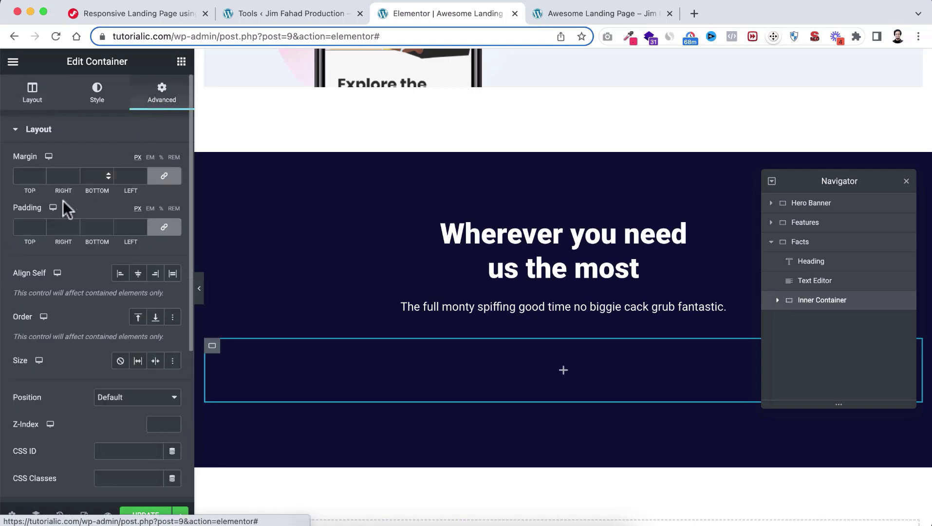
left_click(30, 225)
type("60")
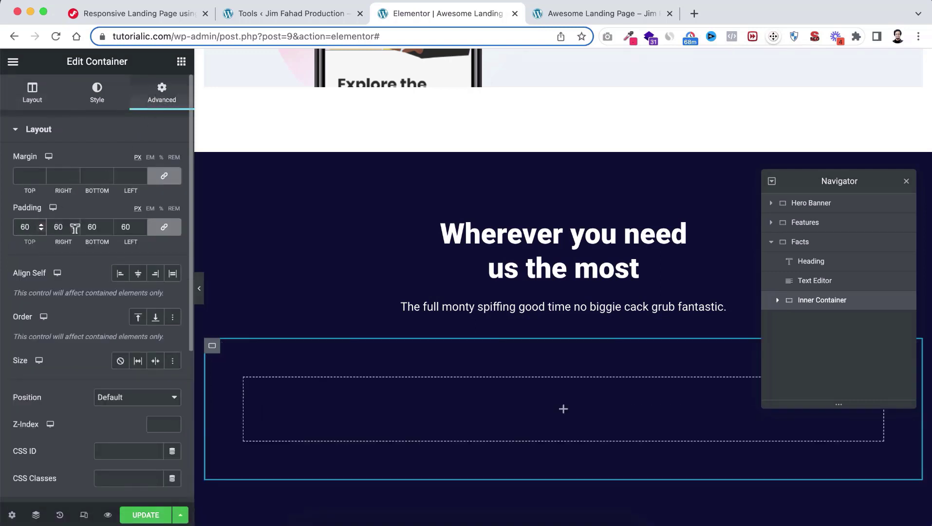
left_click(170, 232)
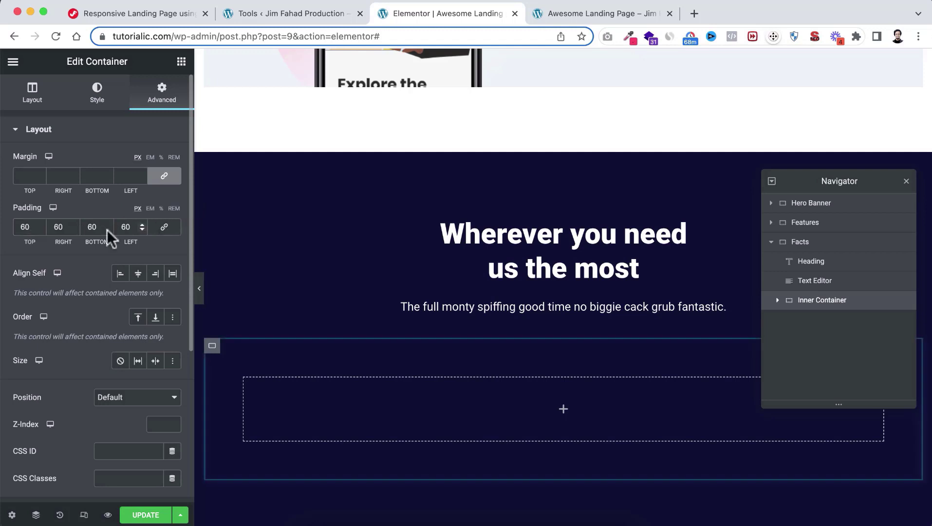
double_click(93, 227)
type("0")
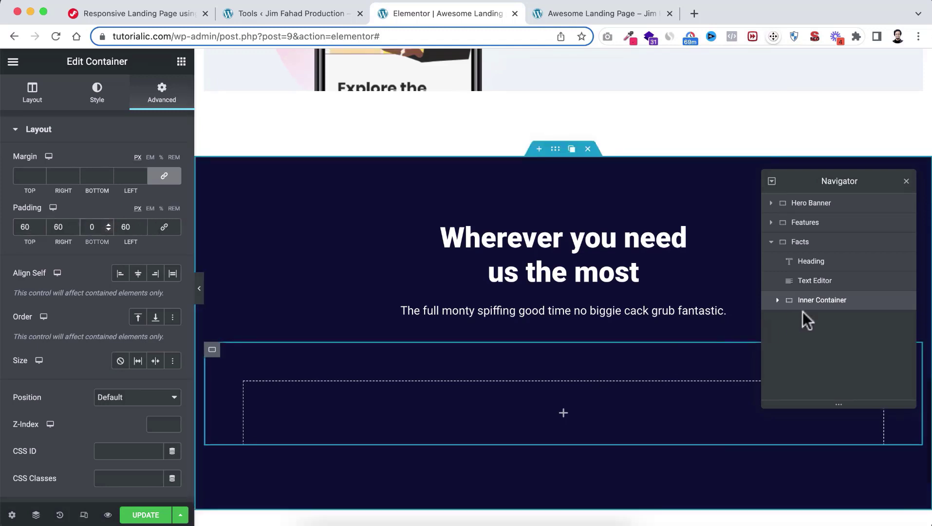
Add a container inside the Inner Container and duplicate it to form two columns
scroll(583, 405, "down", 1)
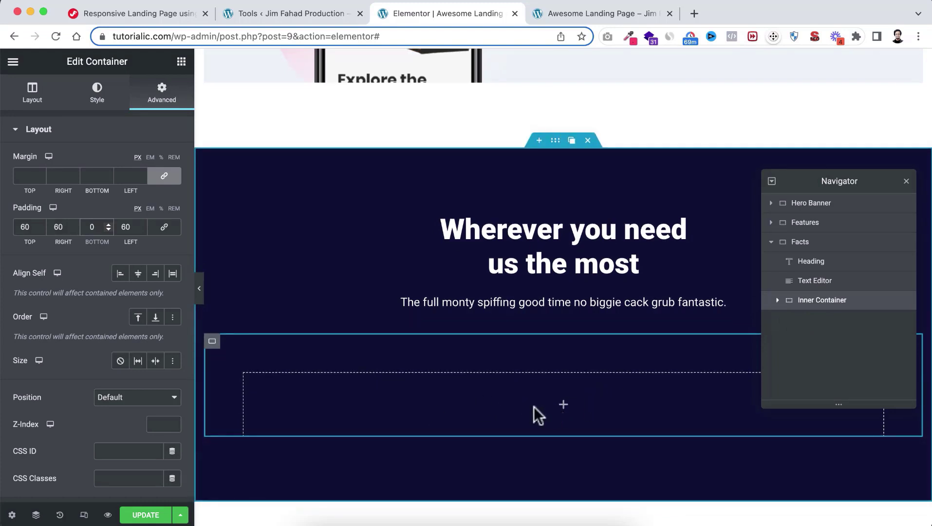
left_click(564, 406)
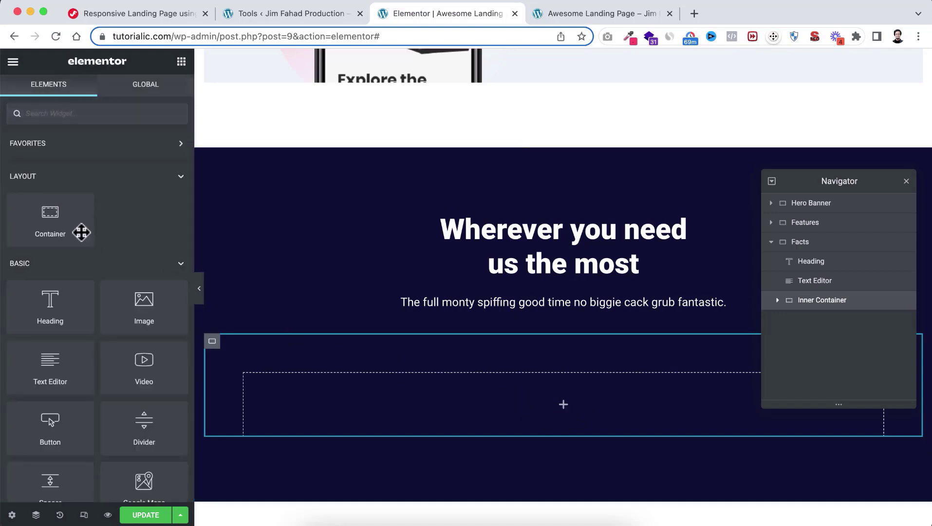
left_click_drag(81, 231, 504, 400)
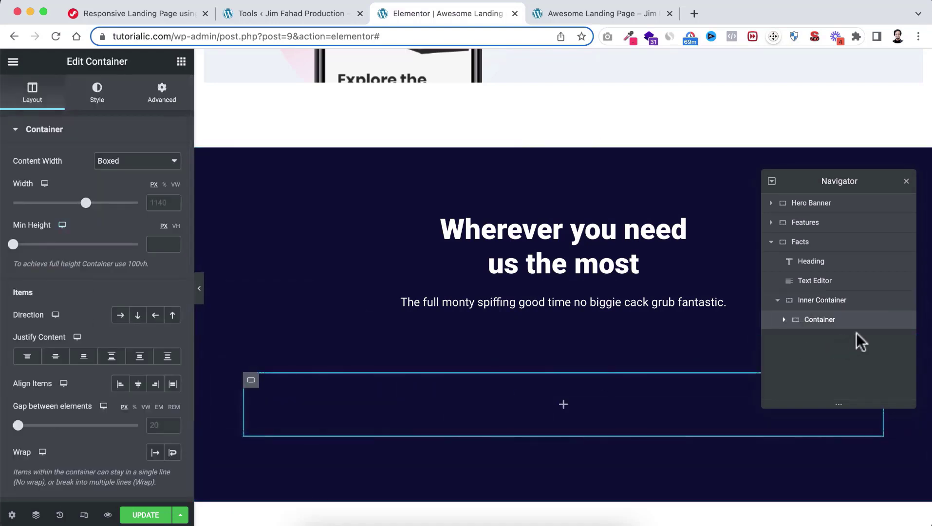
right_click(817, 326)
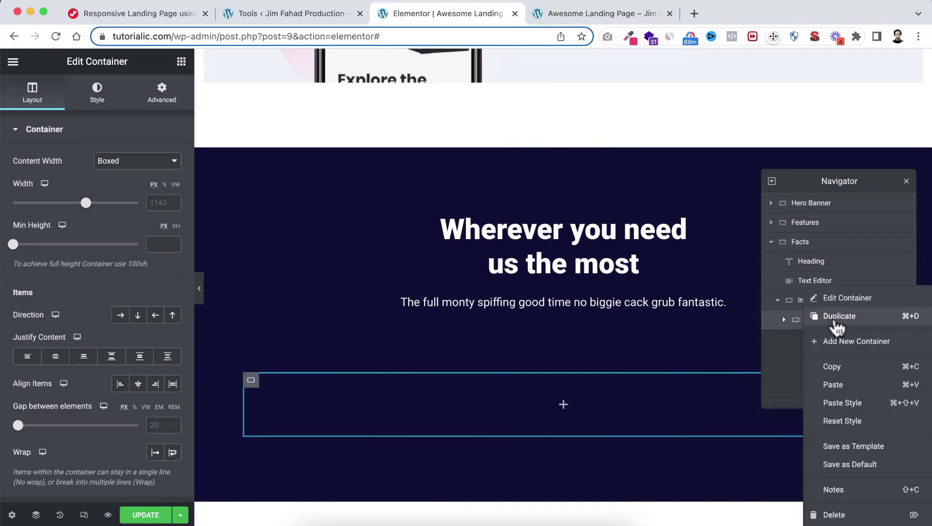
left_click(836, 316)
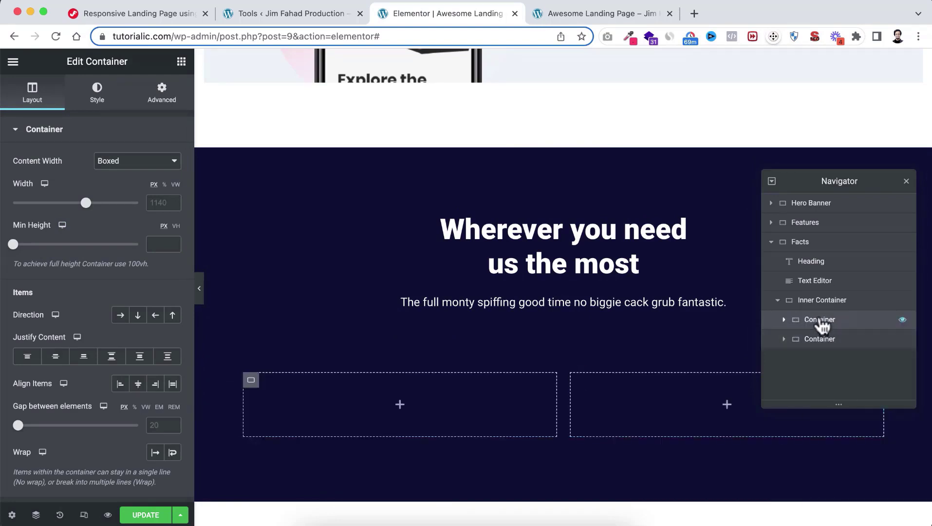
Rename the two nested columns "Left Container" and "Right Container"
double_click(821, 320)
type("Left")
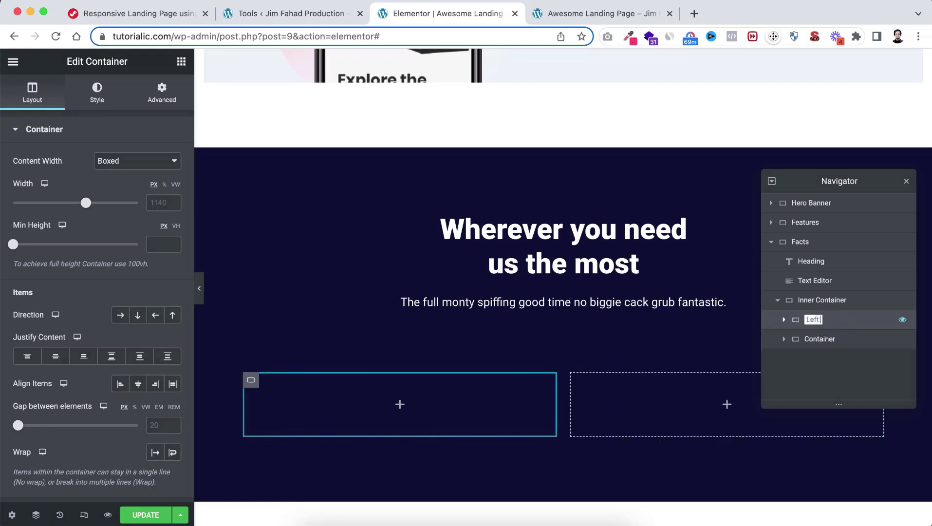
type(" Container")
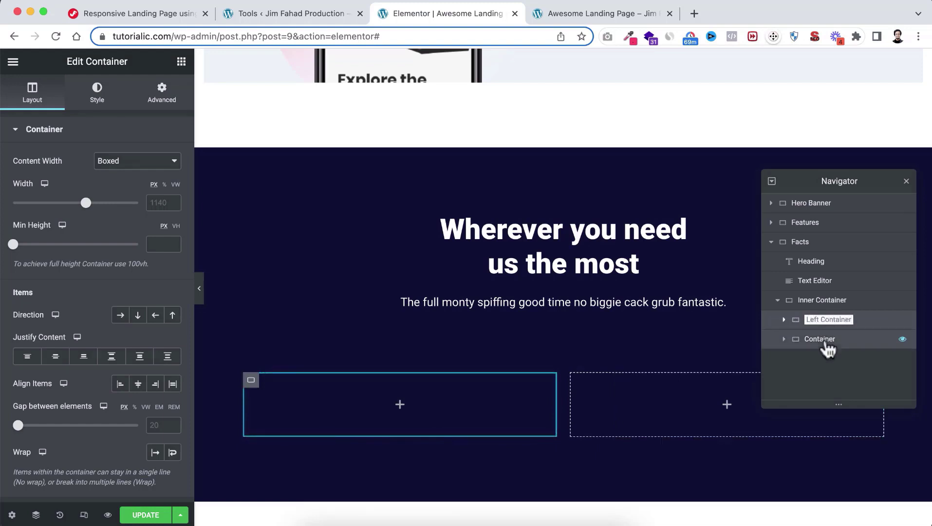
left_click(824, 341)
double_click(824, 341)
key("Home")
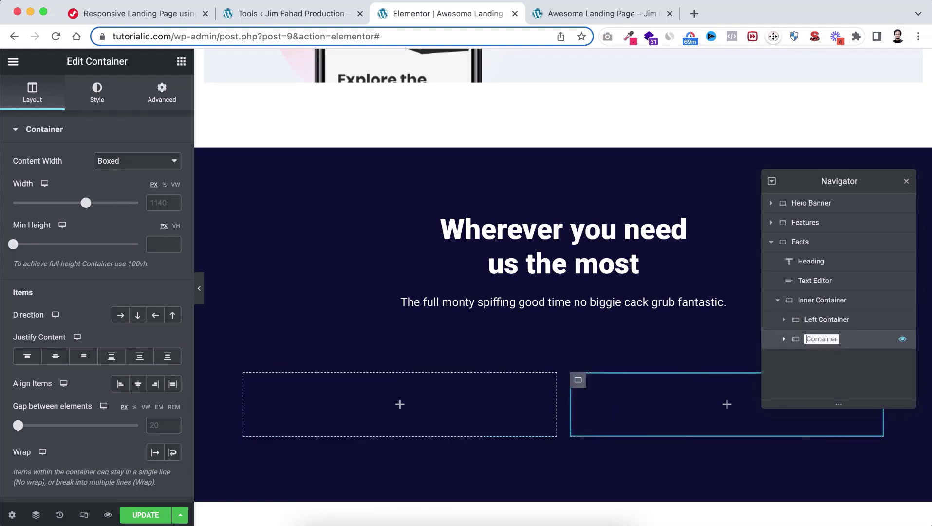
type("Right")
Set the Left Container's content width to Full Width and its width to 50%
left_click(853, 329)
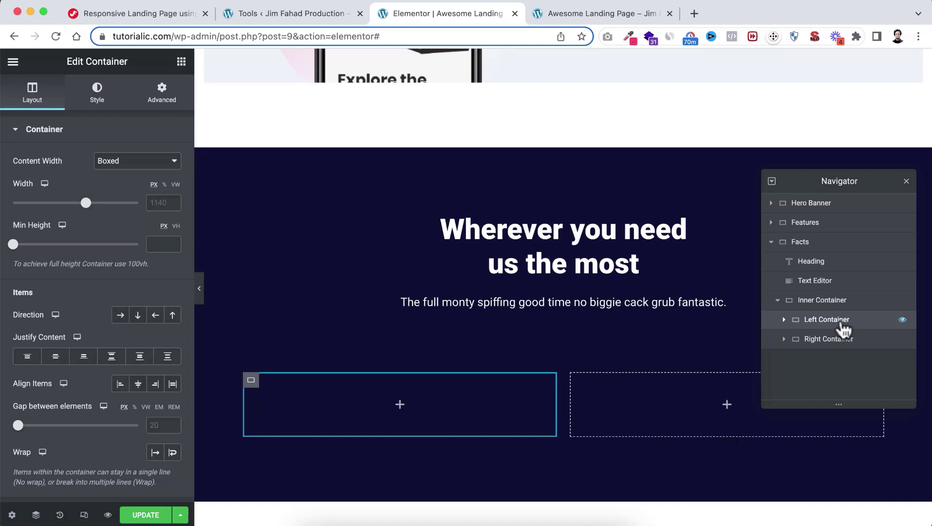
left_click(117, 166)
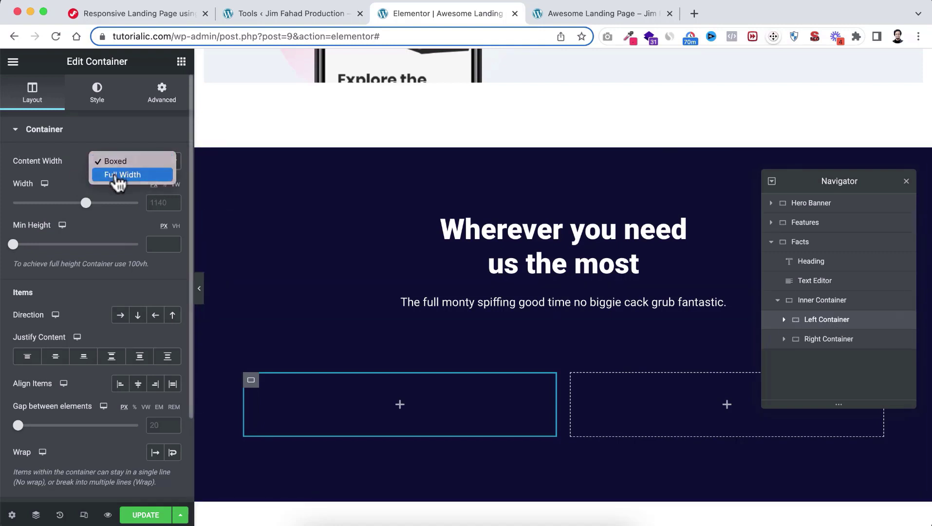
left_click(116, 175)
left_click(152, 198)
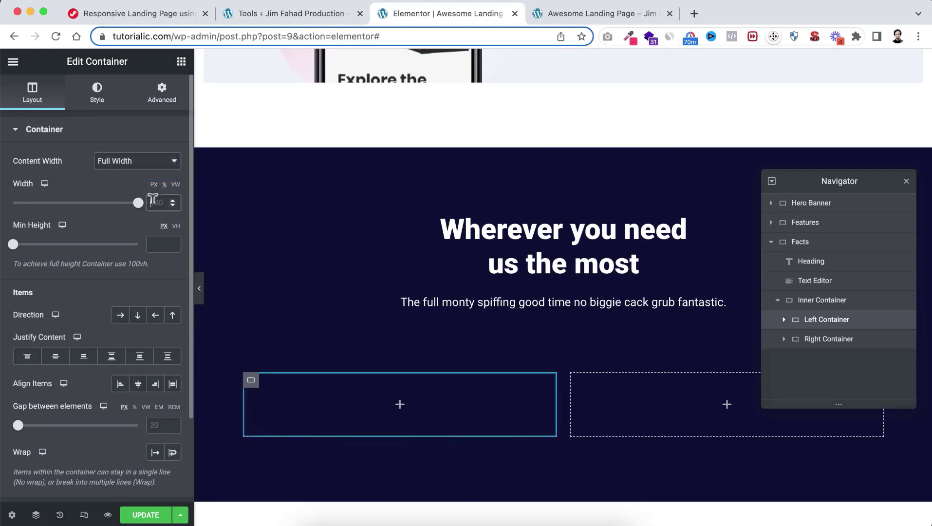
type("50")
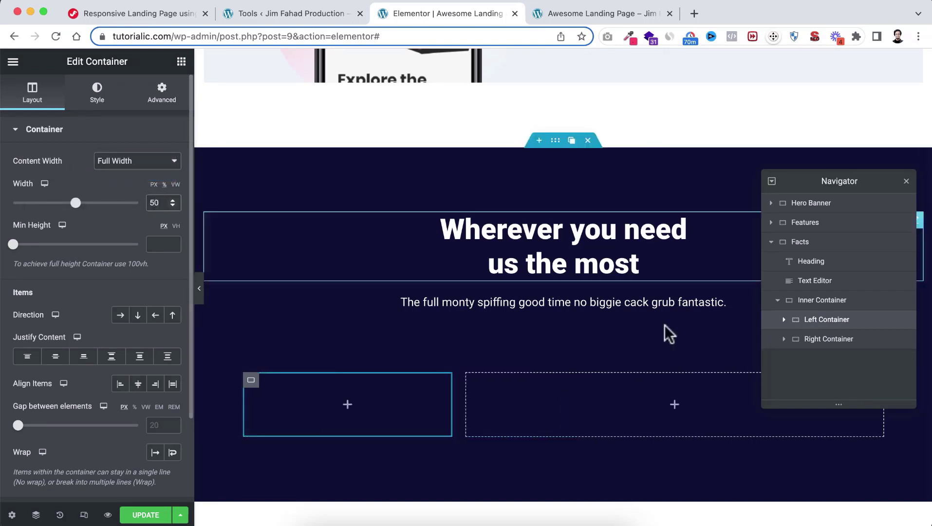
Set the Right Container's content width to Full Width and its width to 50%
left_click(834, 343)
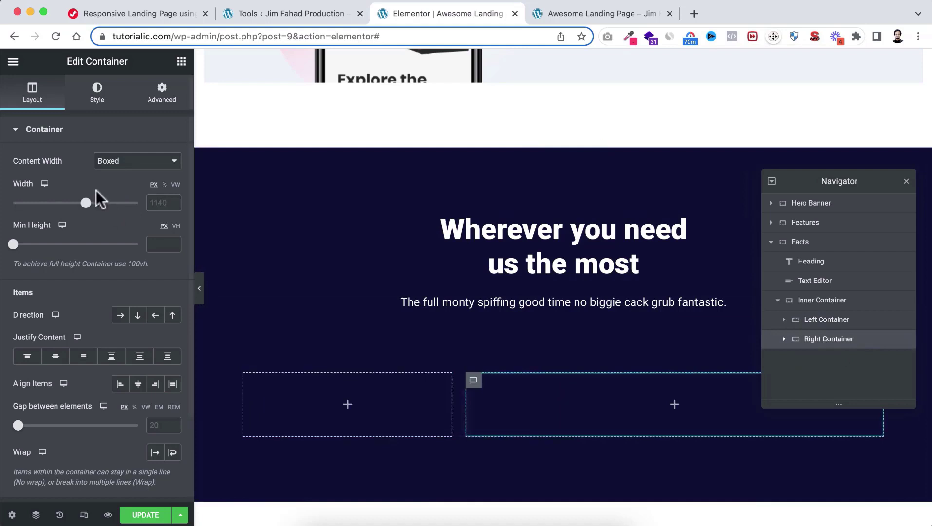
left_click(138, 166)
left_click(130, 174)
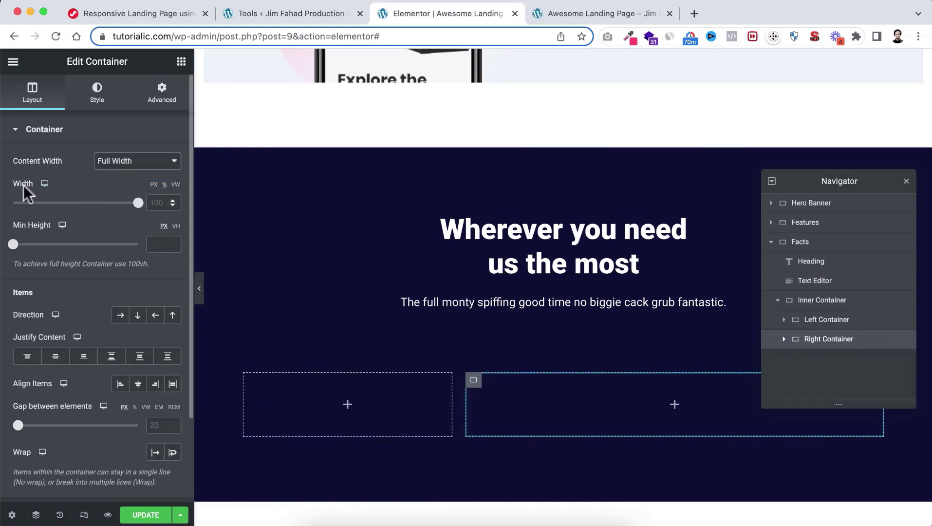
left_click(160, 198)
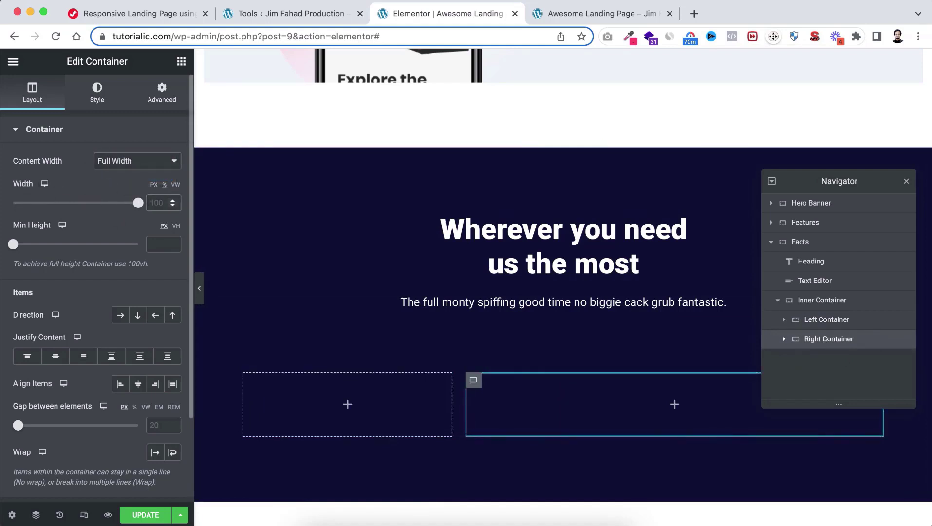
type("50")
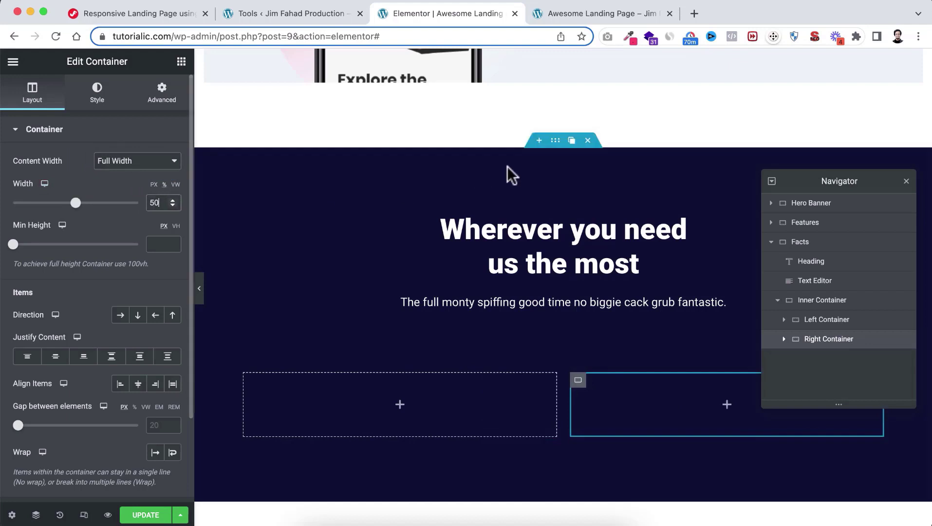
Set the Left Container's Justify Content option to center
left_click(834, 322)
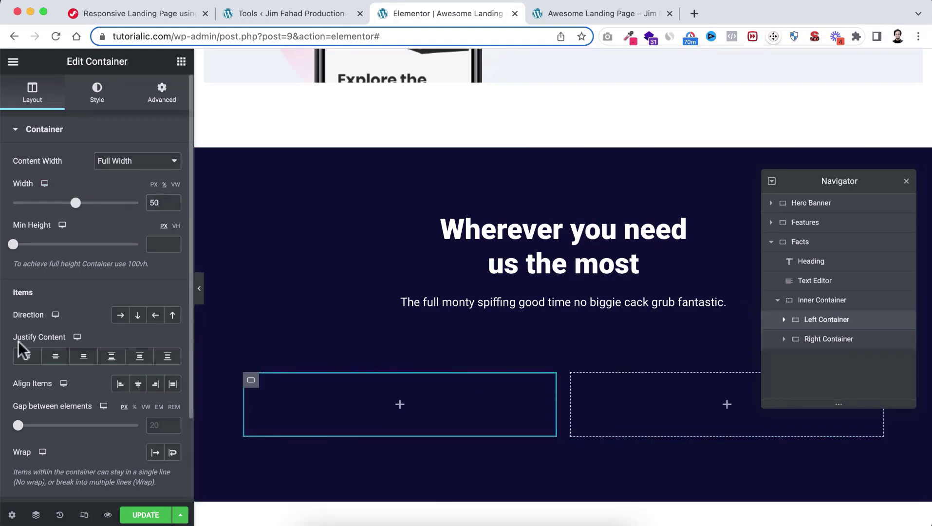
left_click(55, 357)
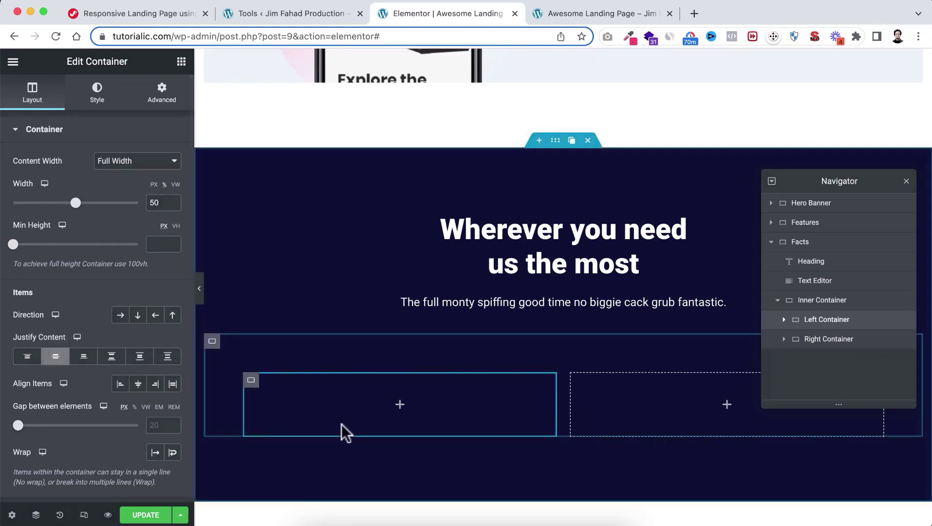
scroll(341, 424, "down", 1)
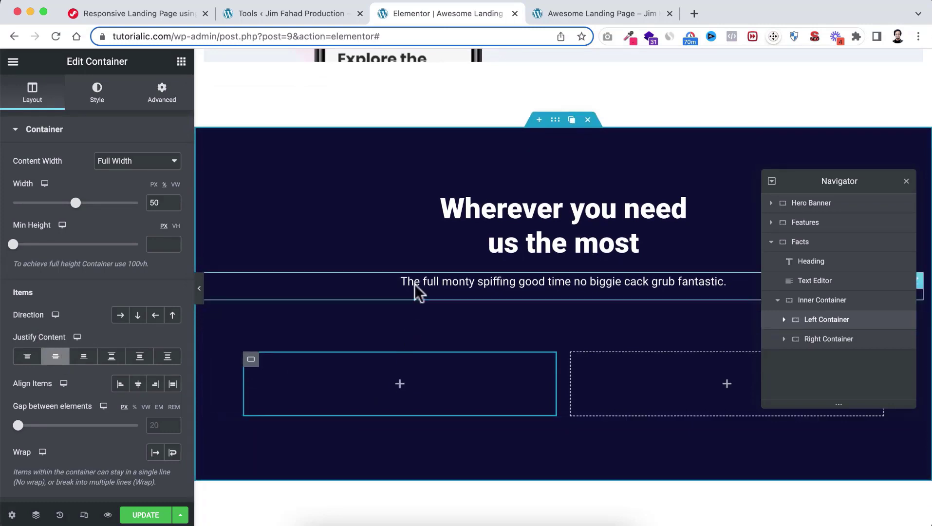
Copy the "Fast and intuitive" icon box with the bell icon from the Features section and paste it into the Left Container
scroll(414, 284, "up", 12)
scroll(413, 279, "down", 4)
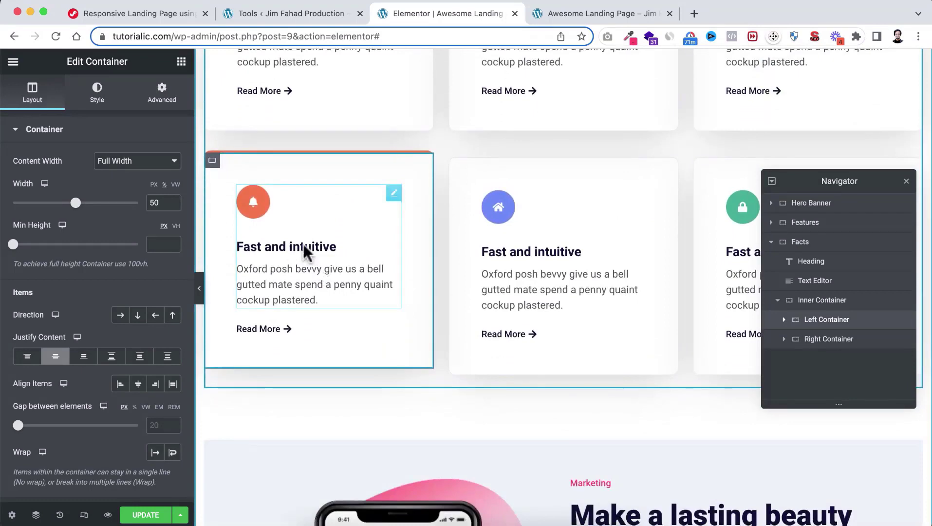
right_click(303, 244)
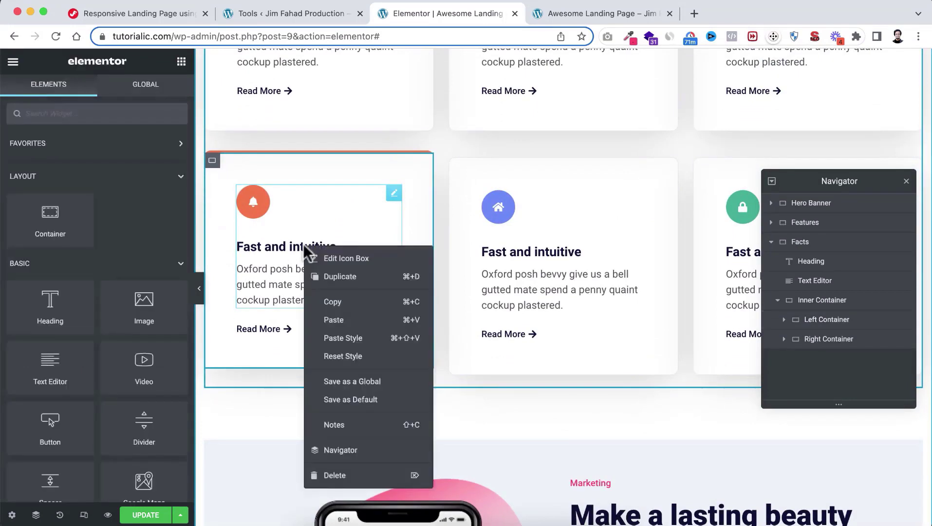
left_click(346, 307)
scroll(377, 378, "down", 15)
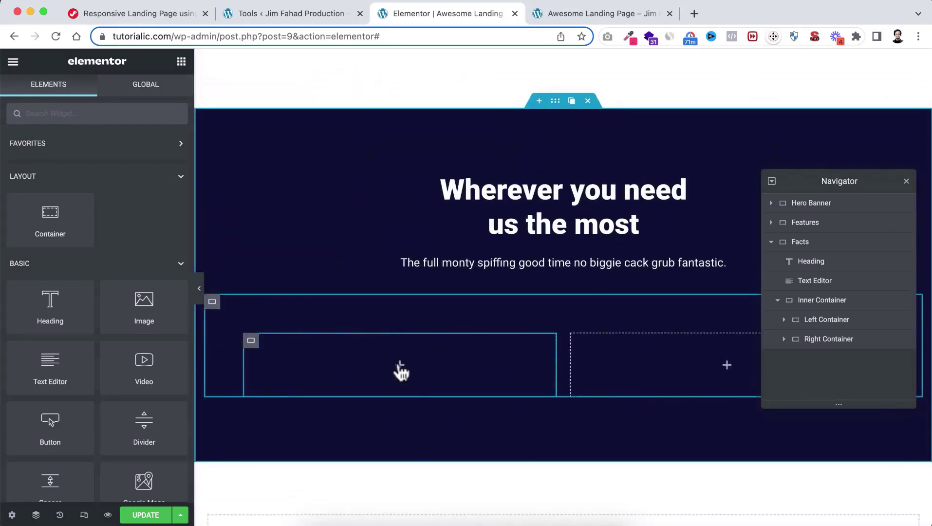
right_click(400, 371)
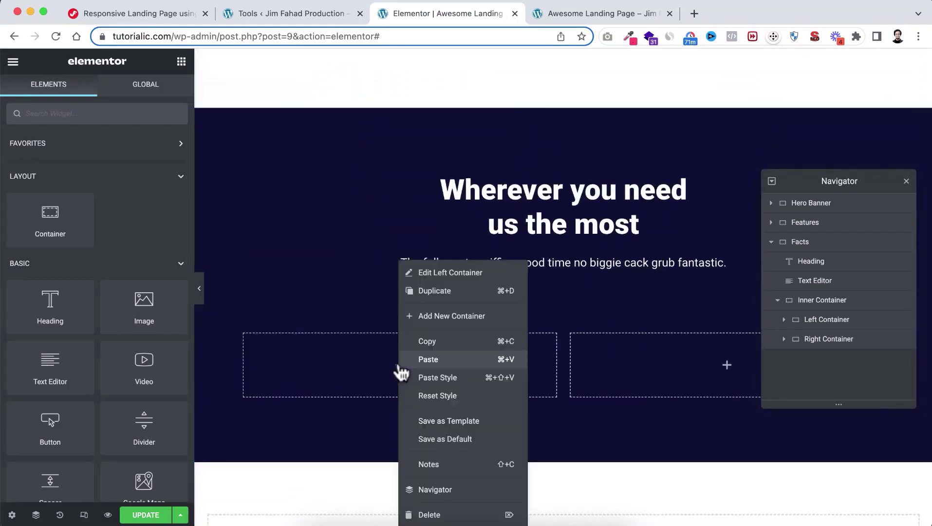
left_click(433, 366)
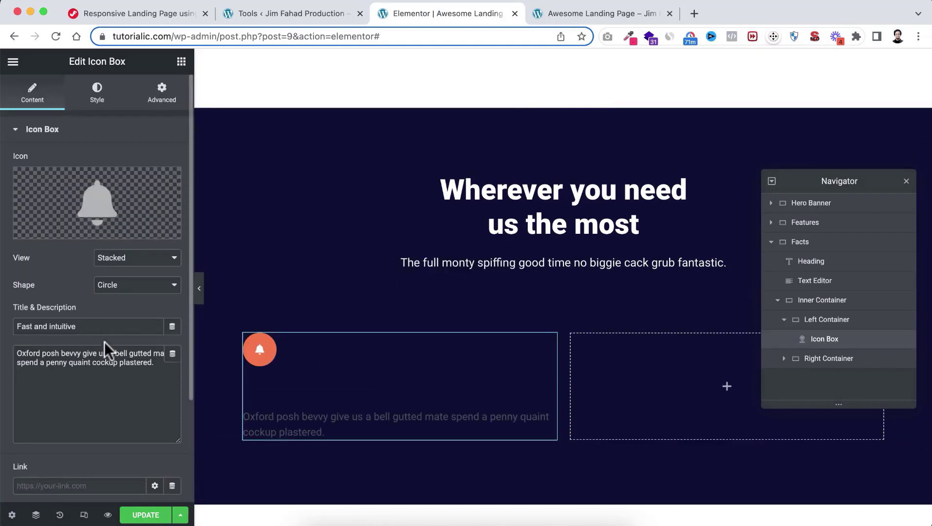
Set the pasted icon box's Icon Position to left so the icon sits beside the text
scroll(10, 407, "down", 5)
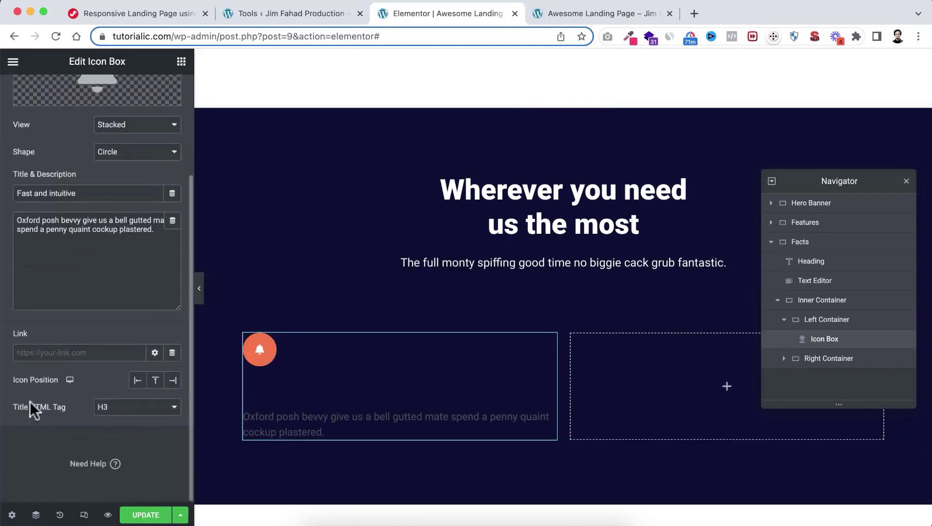
left_click(138, 381)
scroll(85, 241, "up", 5)
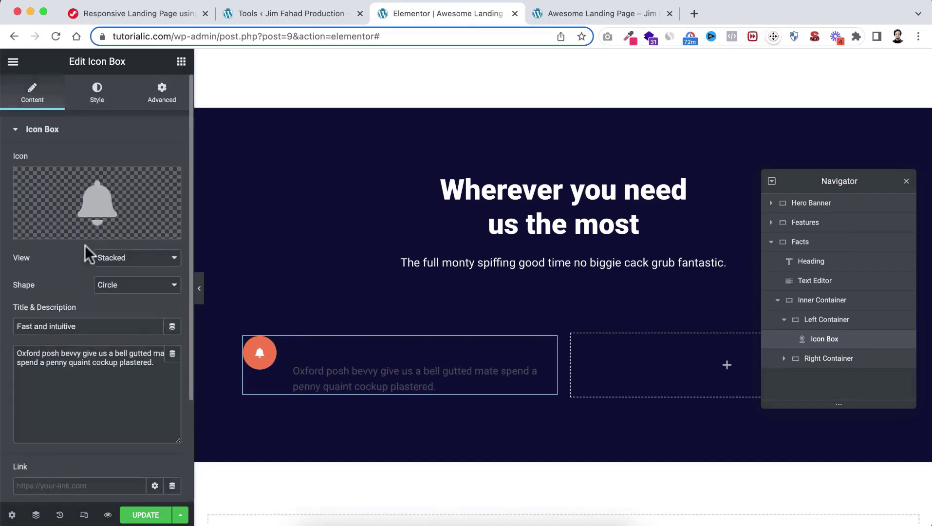
Replace the icon box's bell with the solid Circle icon from the icon library
left_click(97, 207)
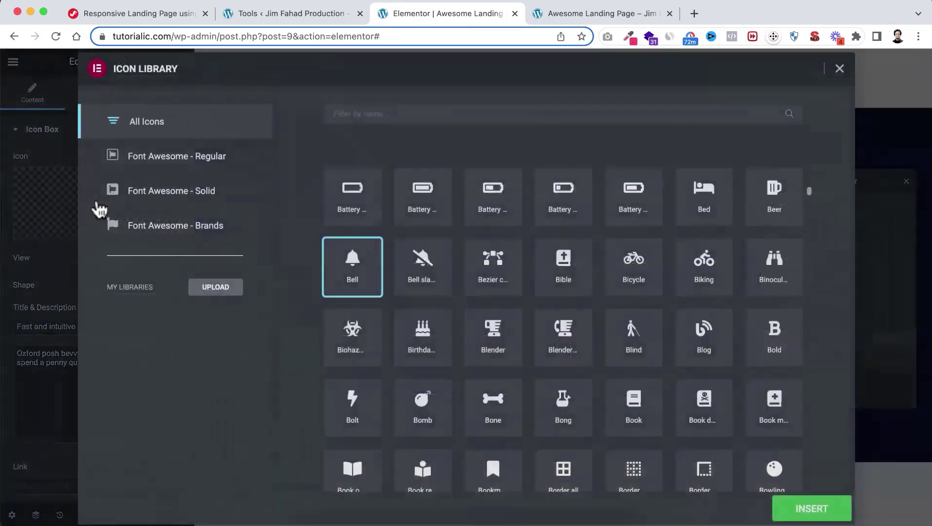
left_click(377, 113)
type("d")
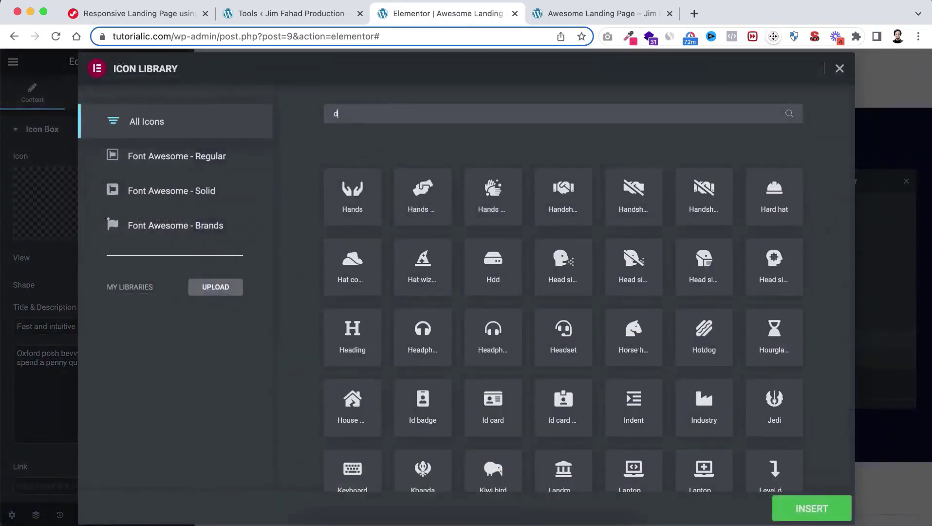
type("ot")
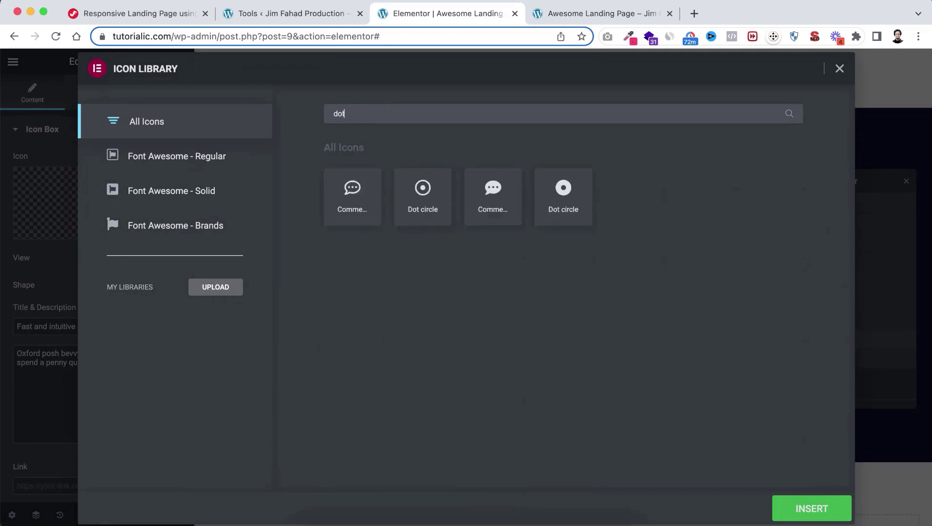
key("BackSpace")
key("BackSpace")
key("BackSpace")
type("circ")
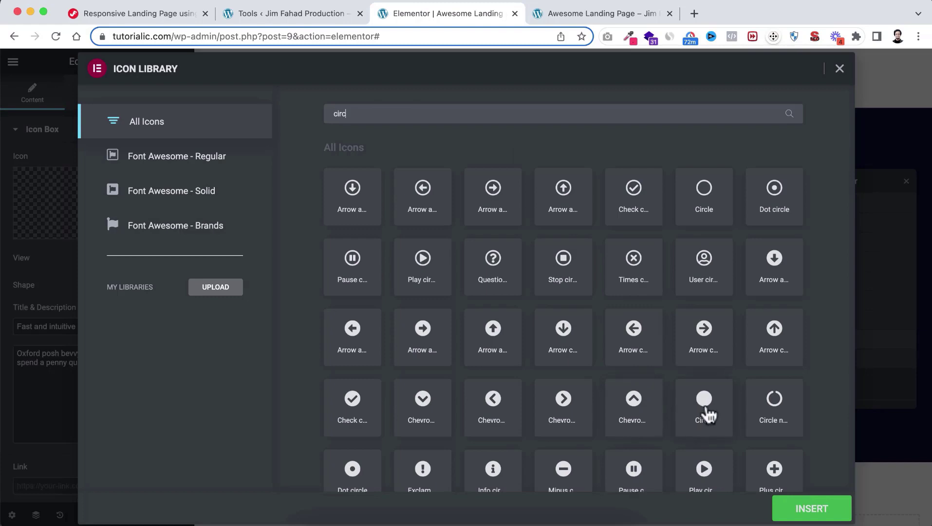
left_click(705, 406)
left_click(812, 510)
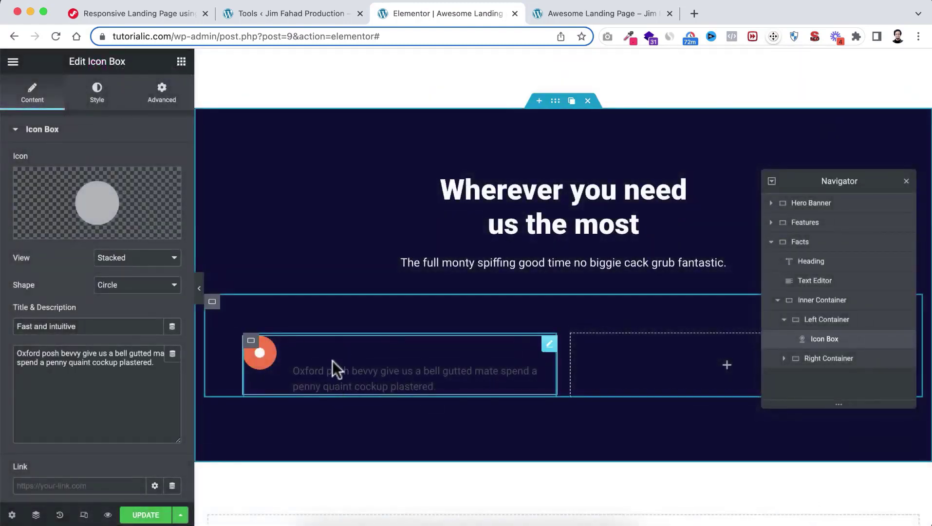
Set the icon box title to "Well Integrated" and its description to "The bee's knees chancer car boot absolutely."
left_click_drag(87, 325, 5, 326)
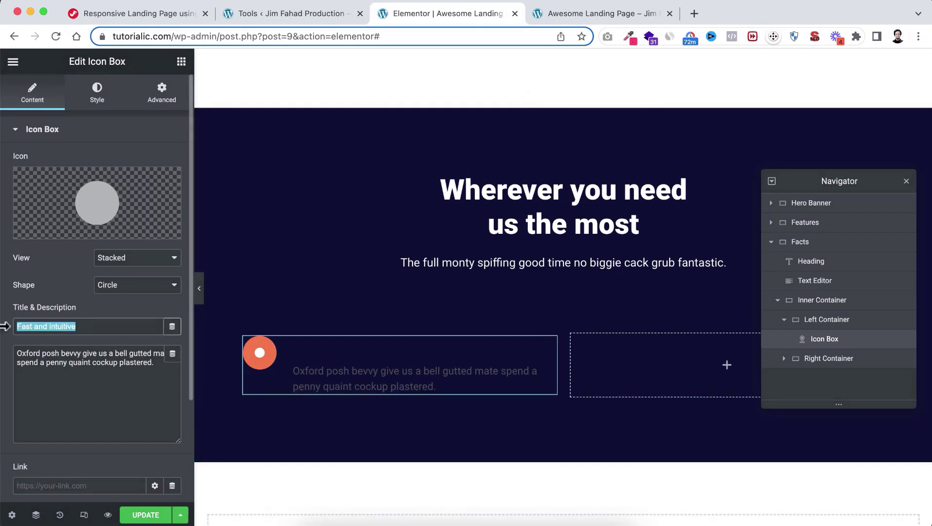
type("Well Integrated")
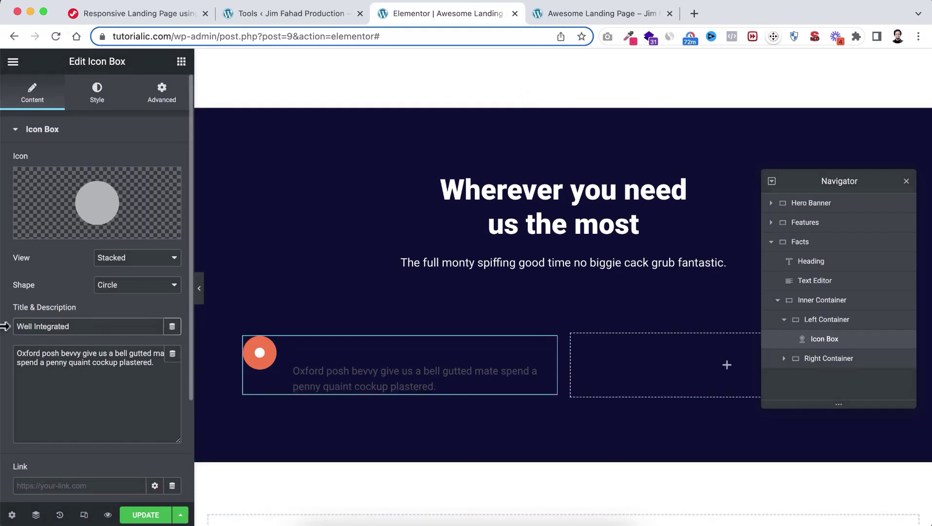
triple_click(114, 359)
key("super+v")
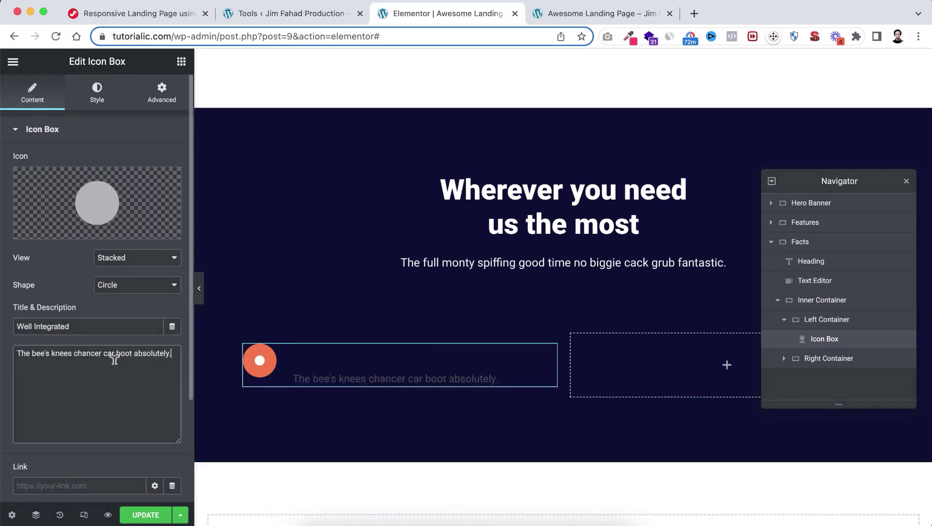
Set both the icon's Primary Color and Secondary Color to the global Brand Color
scroll(114, 360, "down", 4)
scroll(114, 360, "up", 4)
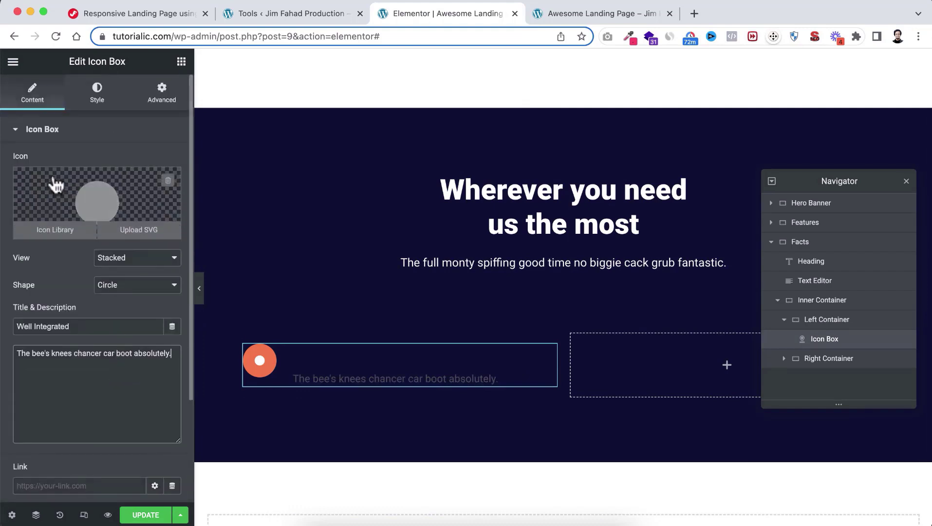
left_click(97, 93)
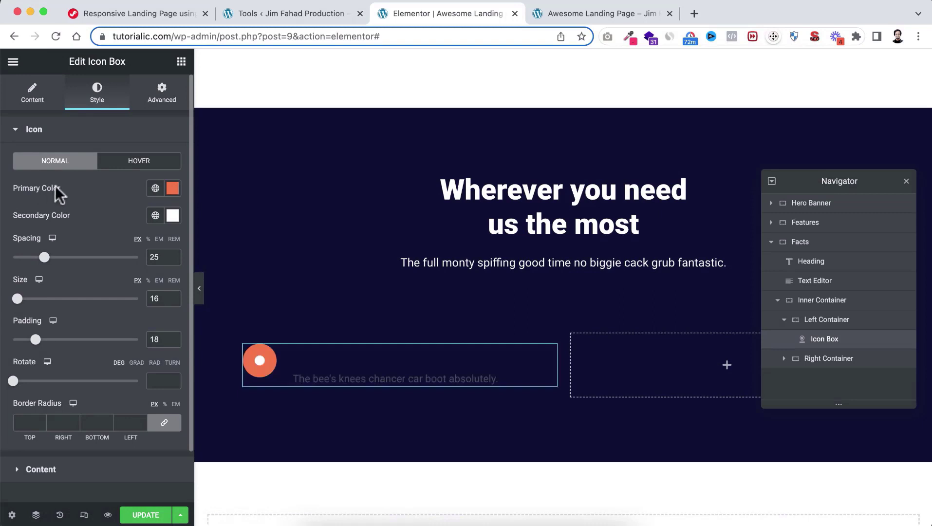
left_click(155, 190)
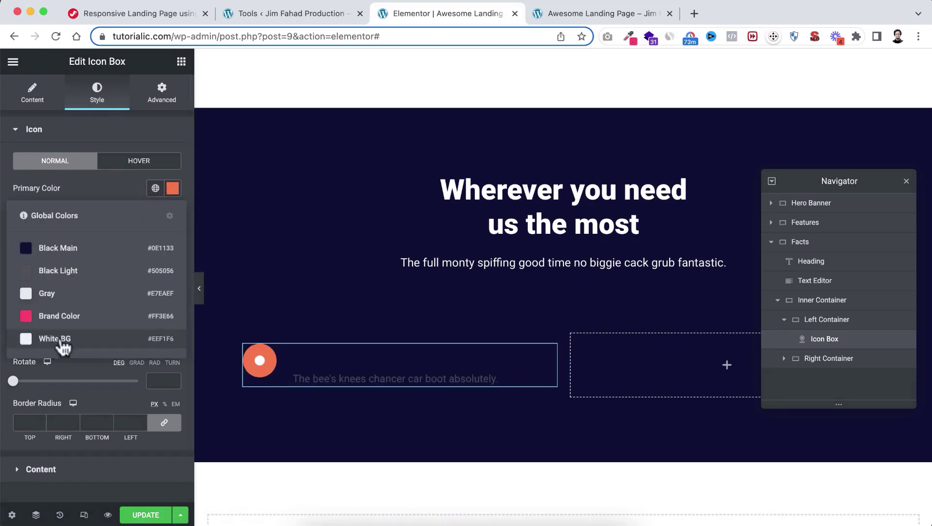
left_click(69, 318)
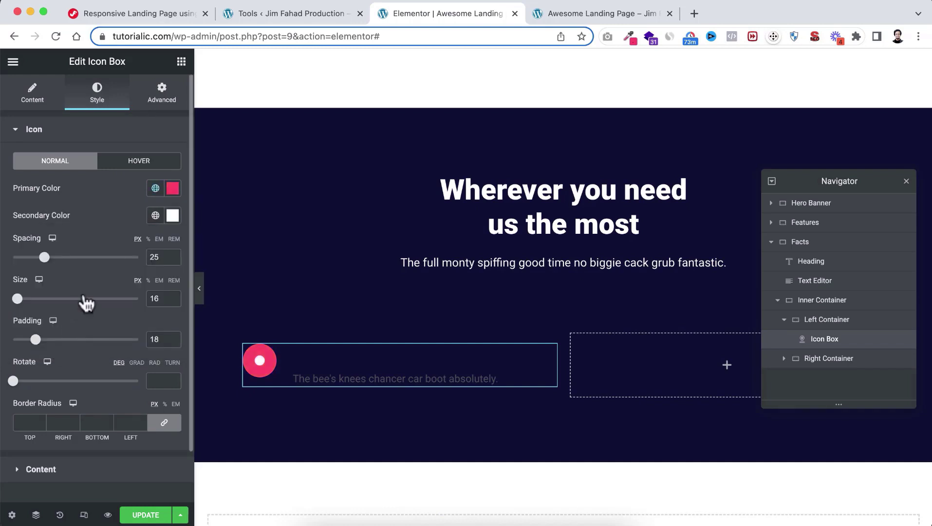
left_click(155, 216)
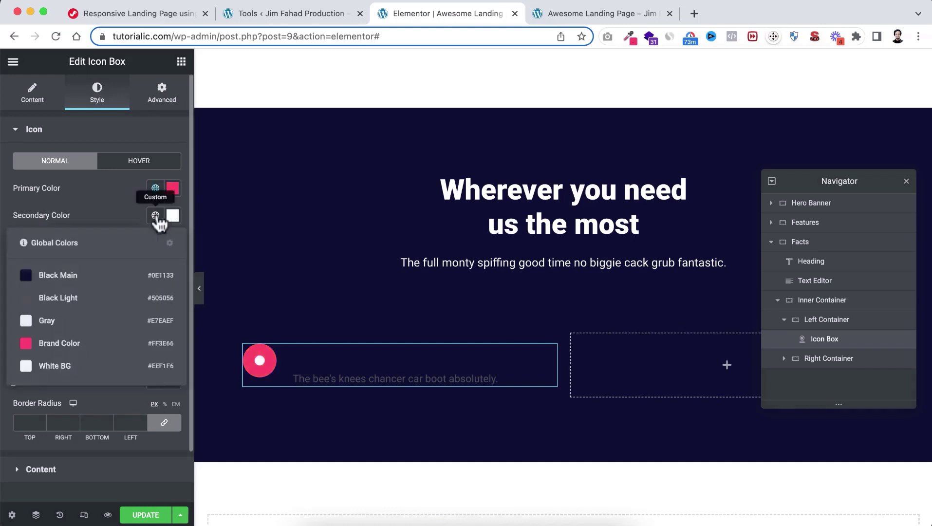
left_click(61, 344)
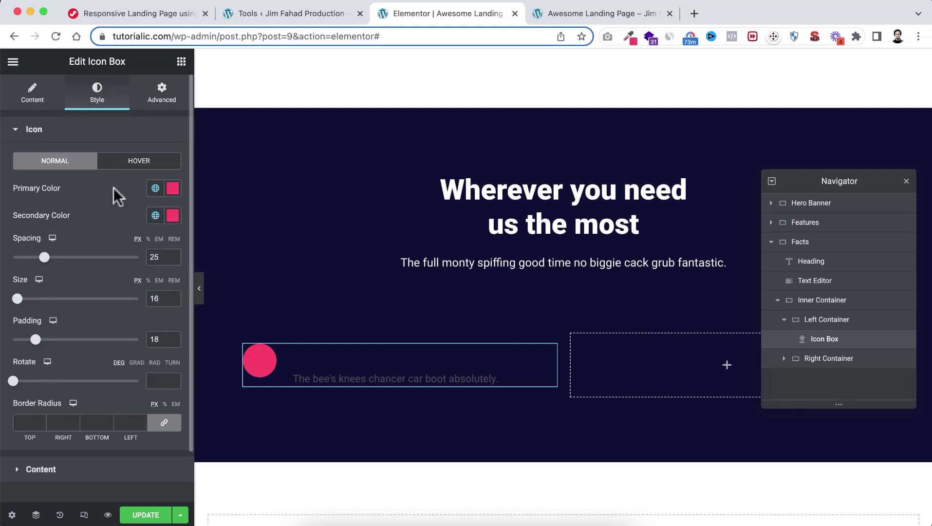
Lower the opacity of the icon's Primary Color to make it the translucent pink #FF3E6629
left_click(173, 190)
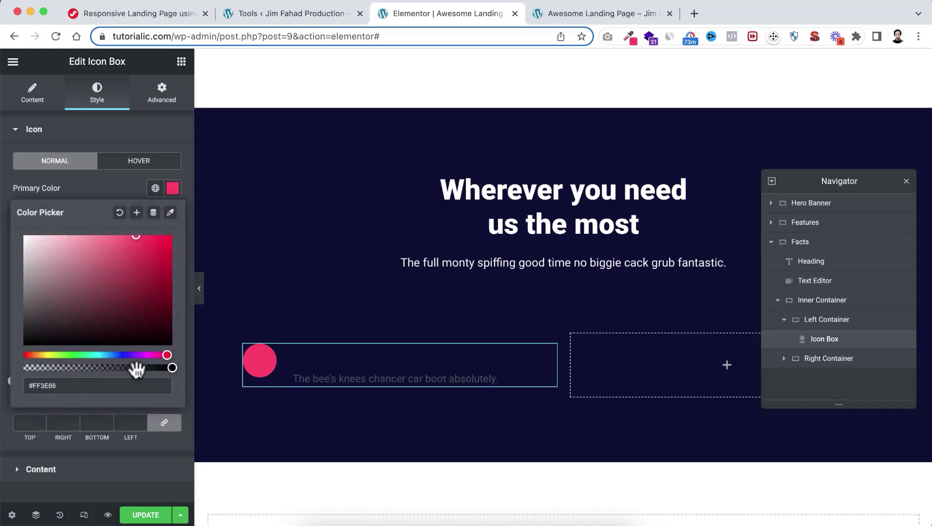
left_click_drag(168, 367, 46, 371)
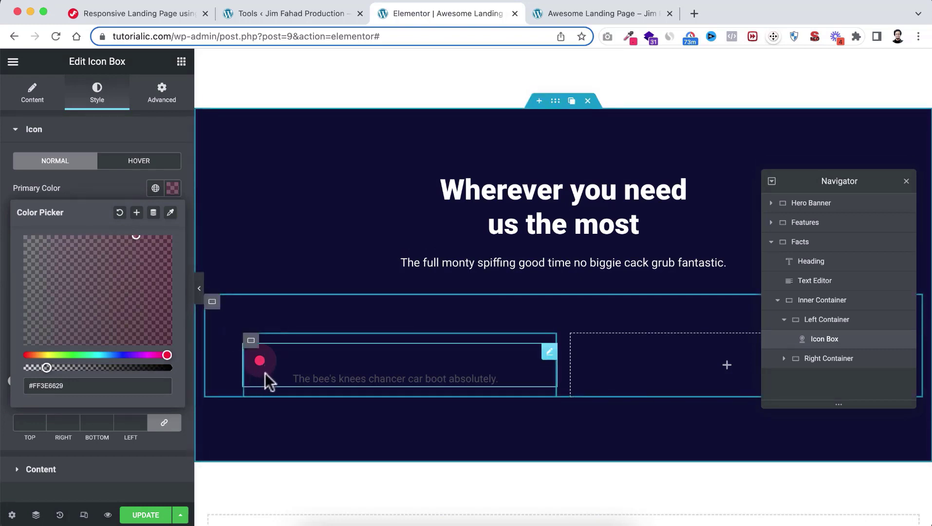
left_click(102, 187)
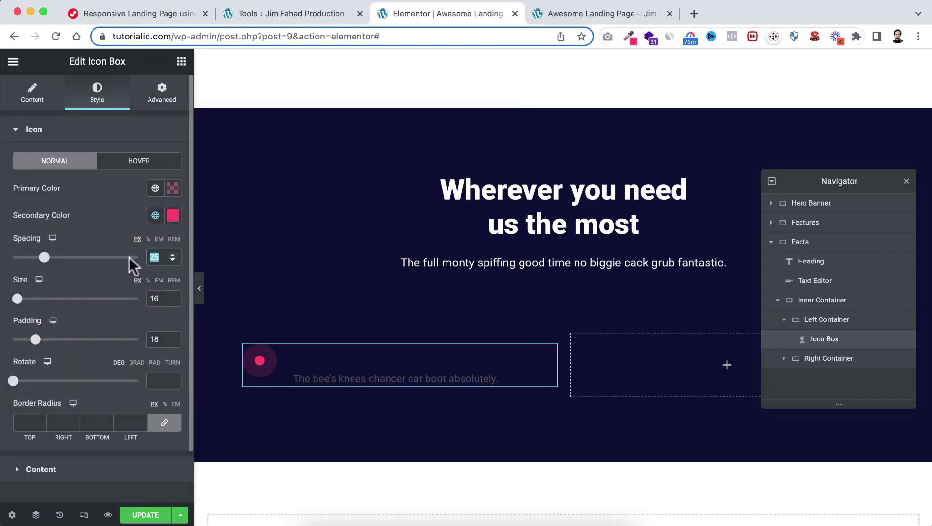
Set the icon's spacing to 16 px, its size to 18 px and its padding to 6 px
type("16")
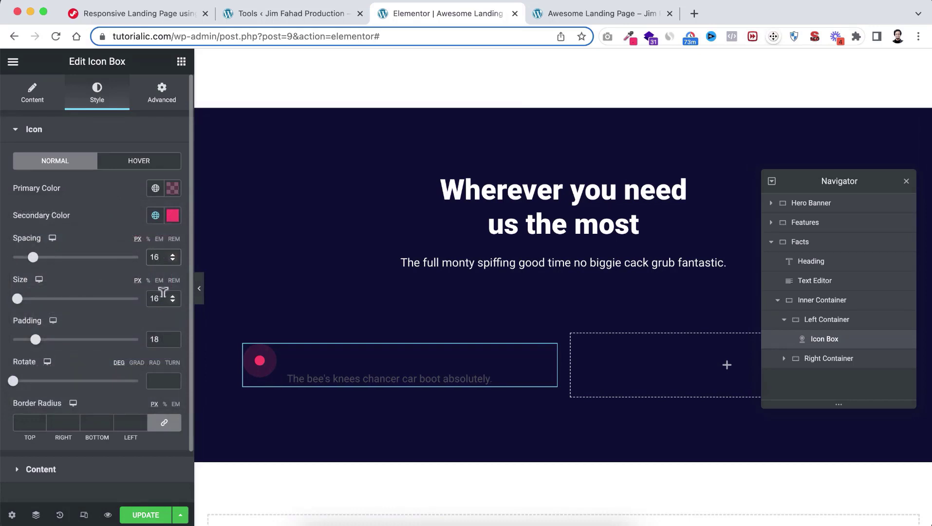
left_click_drag(163, 292, 146, 293)
type("18")
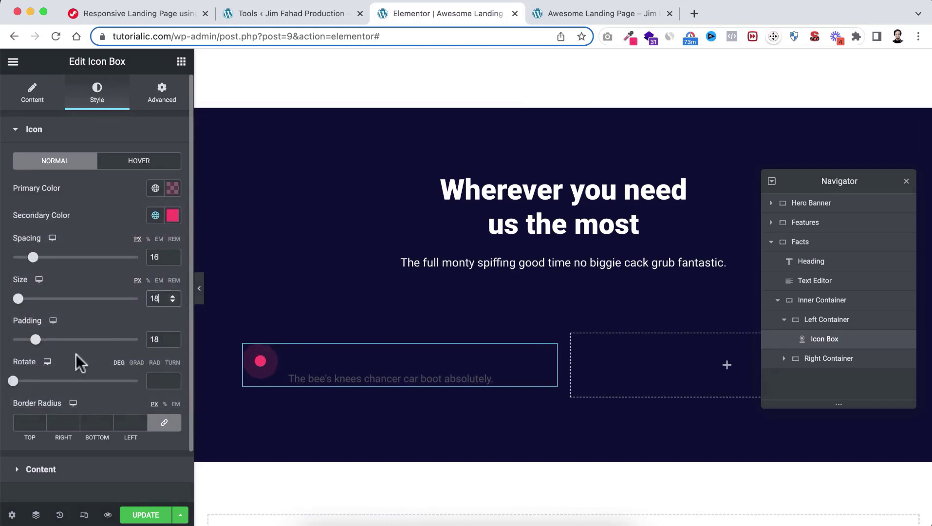
left_click_drag(161, 336, 140, 345)
type("6")
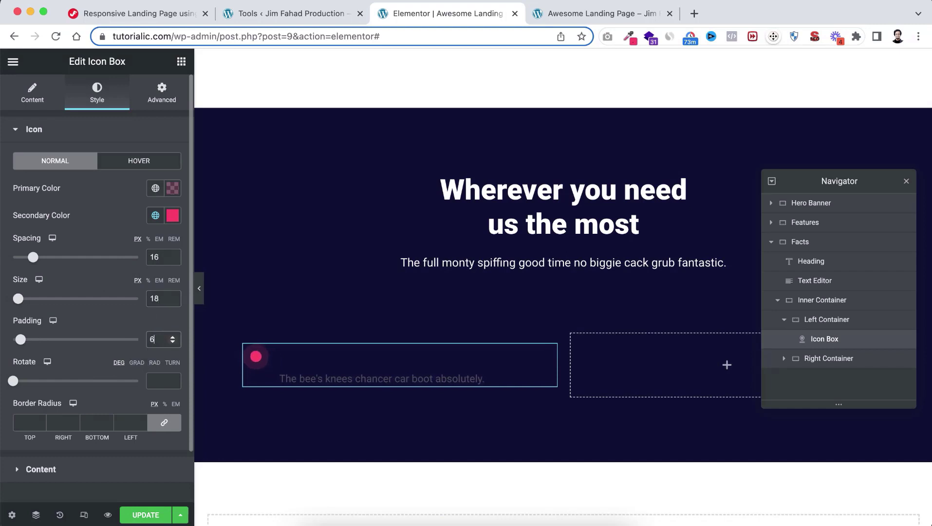
Set the icon box title's spacing to 12 and its color to white, #FFFFFF
scroll(115, 449, "down", 2)
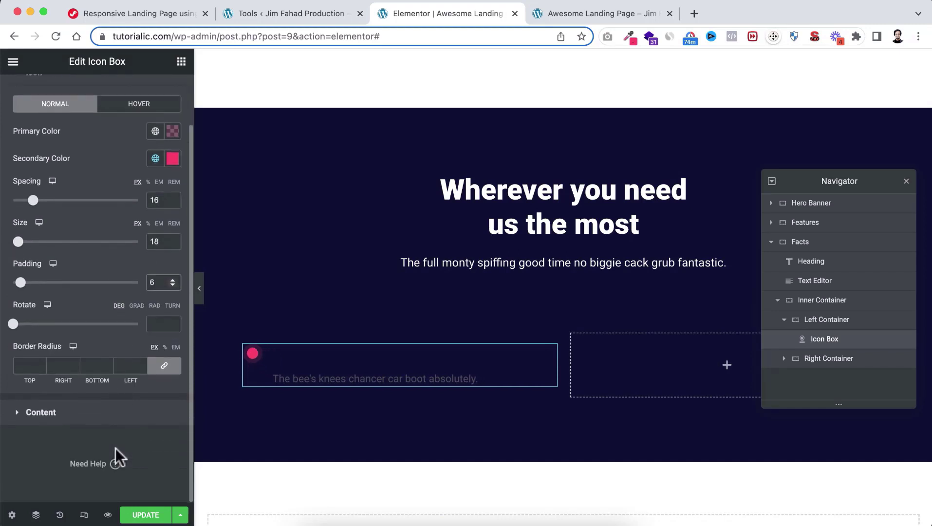
left_click(78, 417)
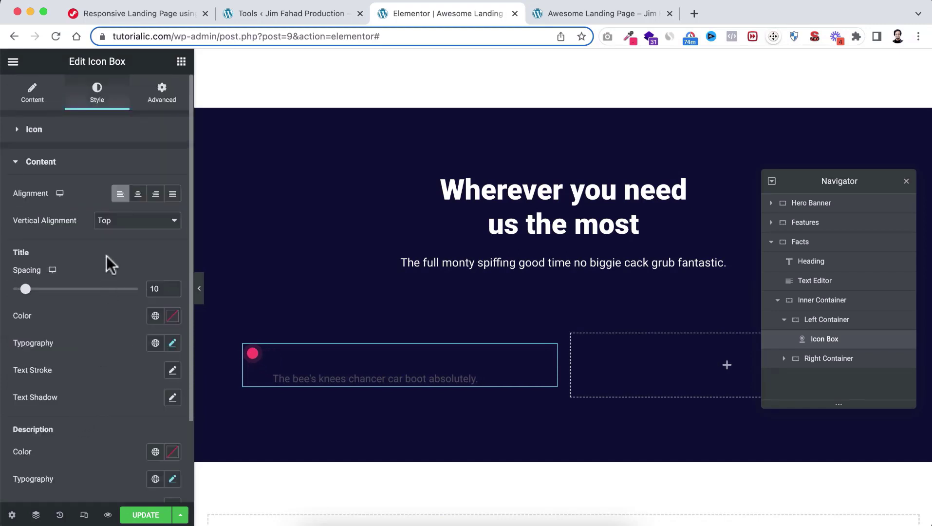
scroll(106, 256, "down", 1)
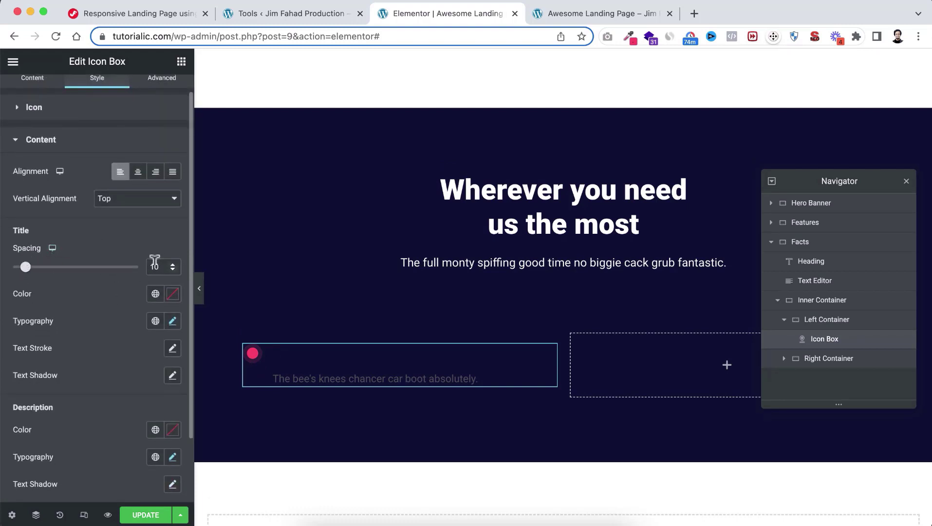
type("2")
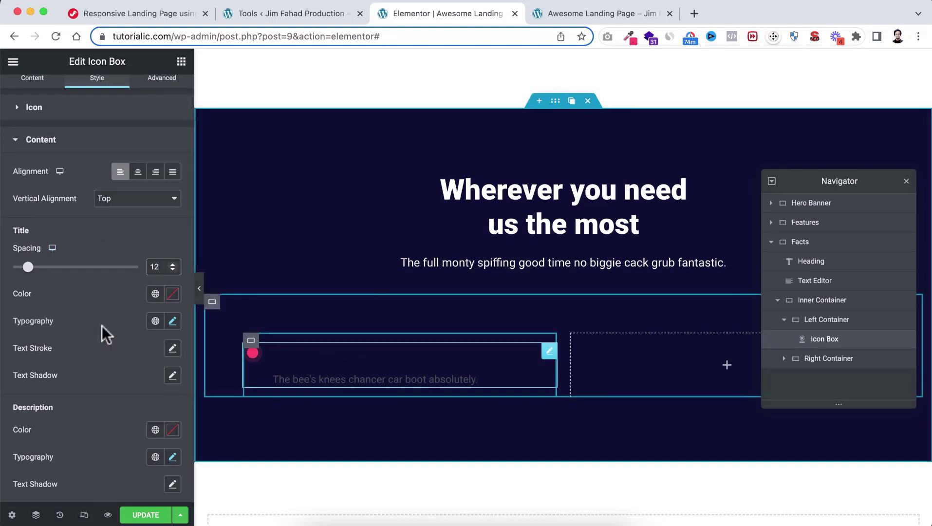
left_click(173, 294)
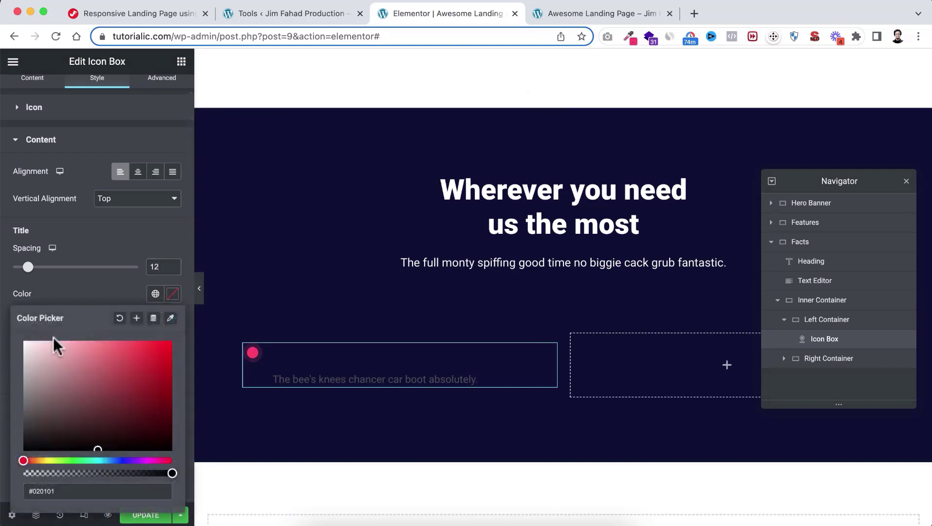
left_click_drag(46, 367, 11, 329)
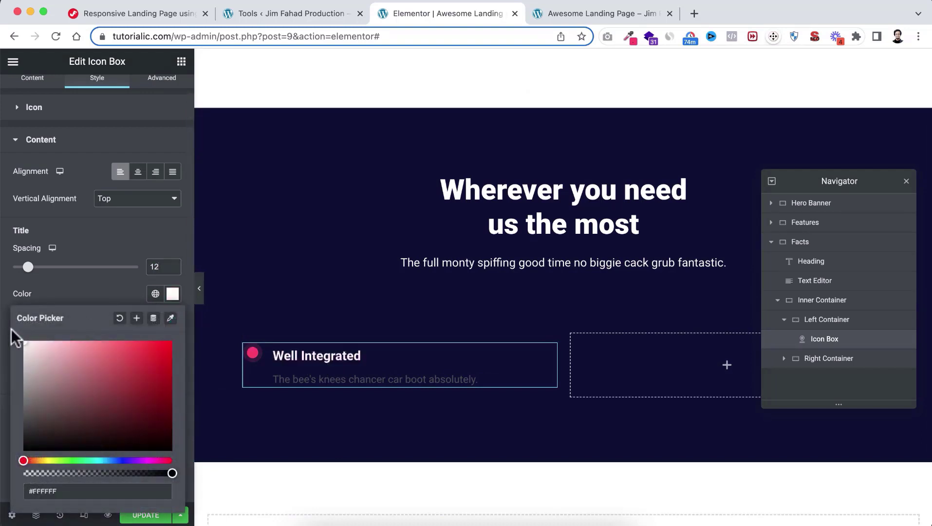
left_click(88, 289)
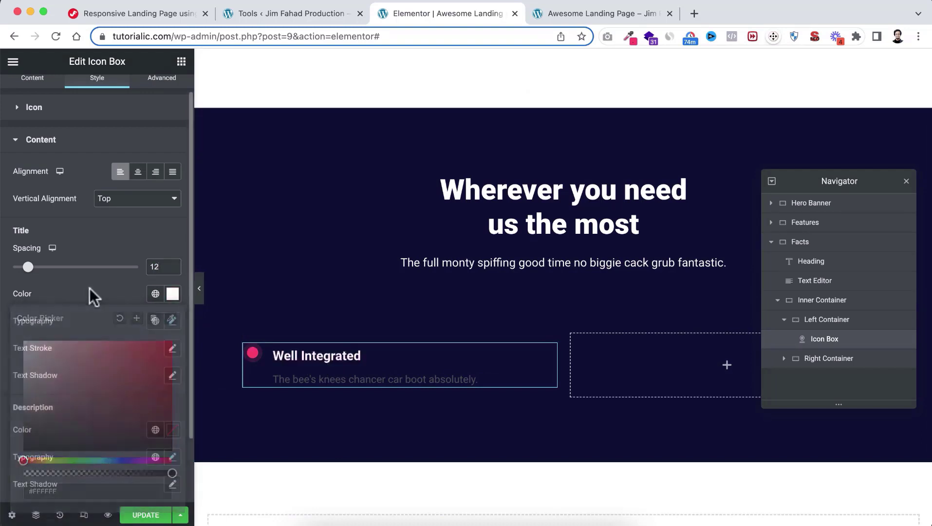
Set the icon box title's typography to a size of 24 px and a line height of 0.5 em
left_click(173, 323)
scroll(119, 410, "down", 2)
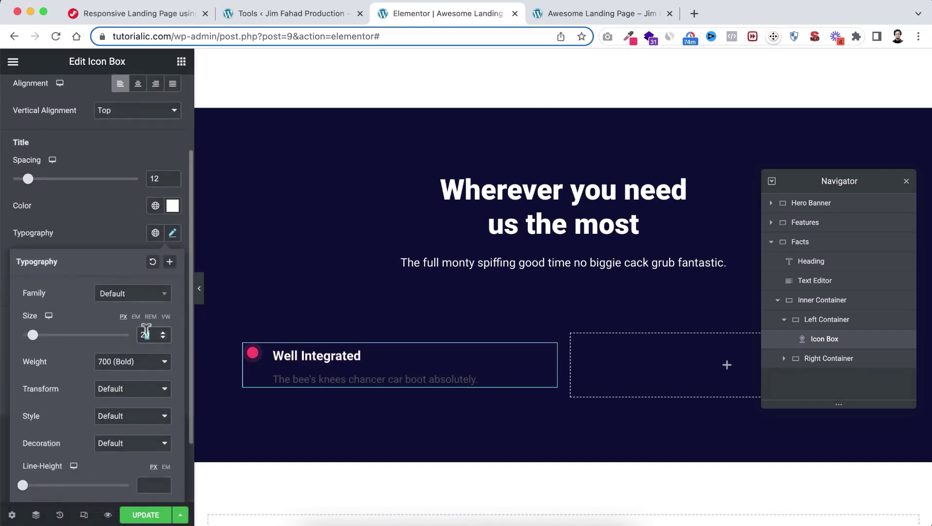
type("4")
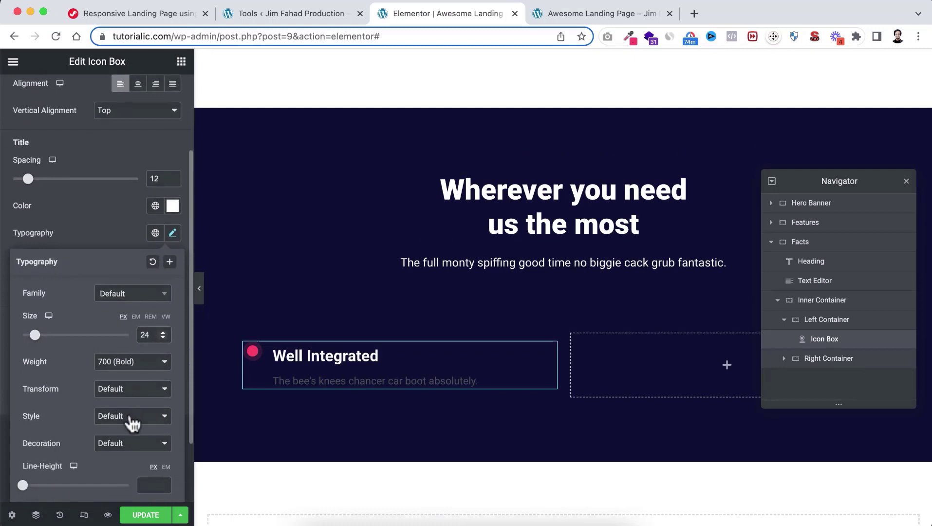
scroll(129, 414, "down", 2)
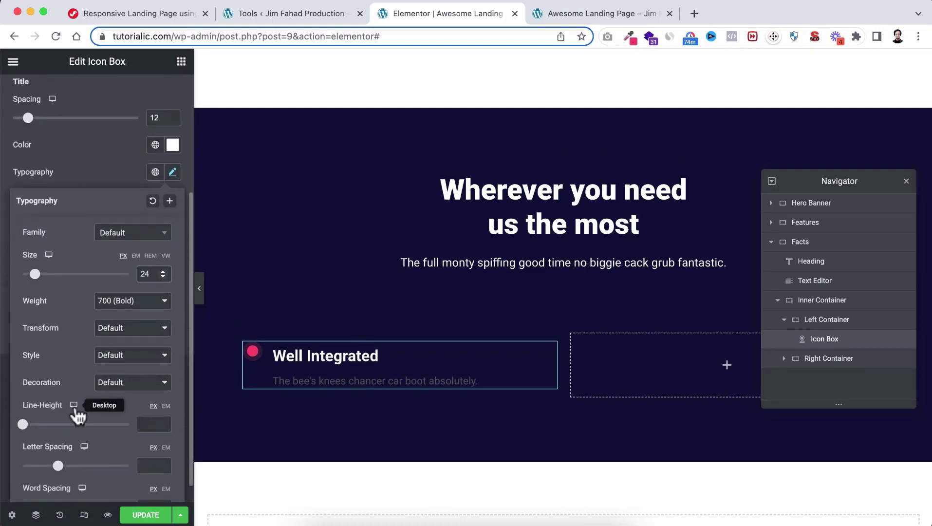
left_click(167, 406)
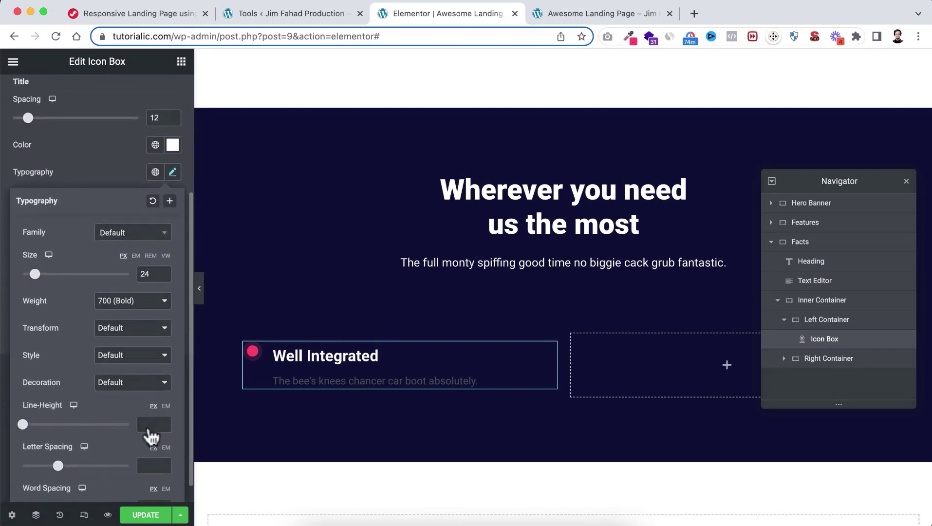
left_click(146, 418)
type("0")
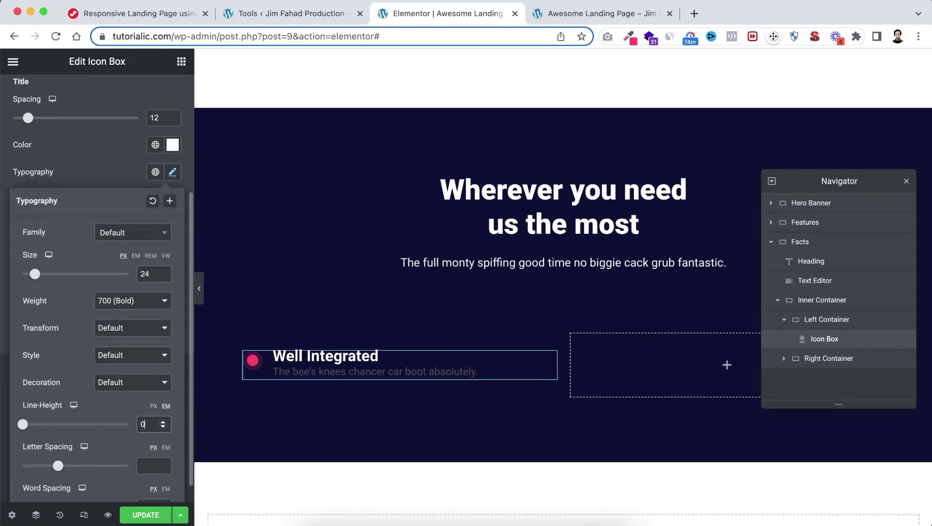
type(".5")
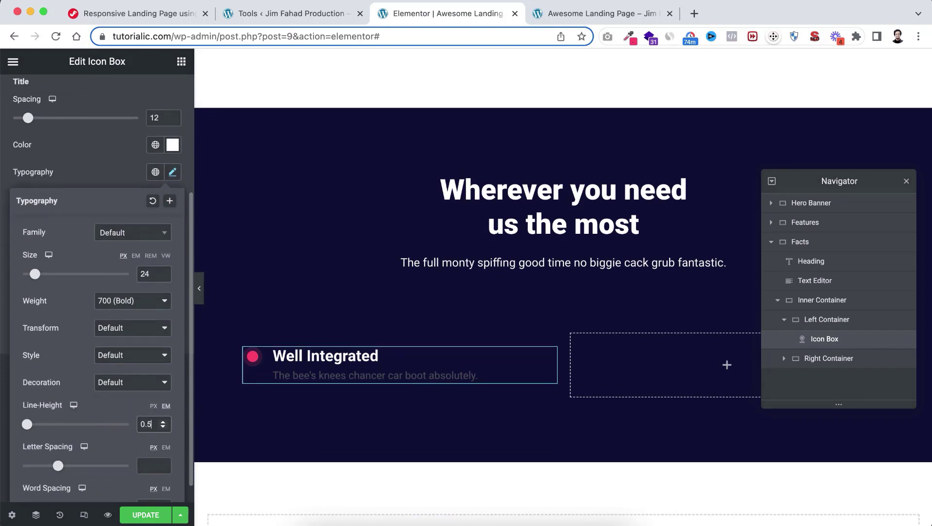
left_click(107, 168)
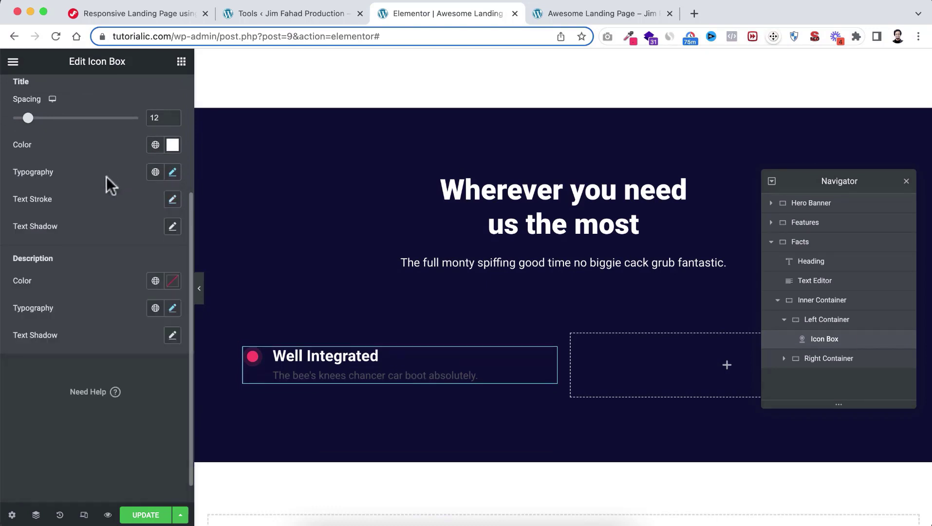
Color the icon box description white and lower its opacity to make it #FFFFFFC7
left_click(171, 284)
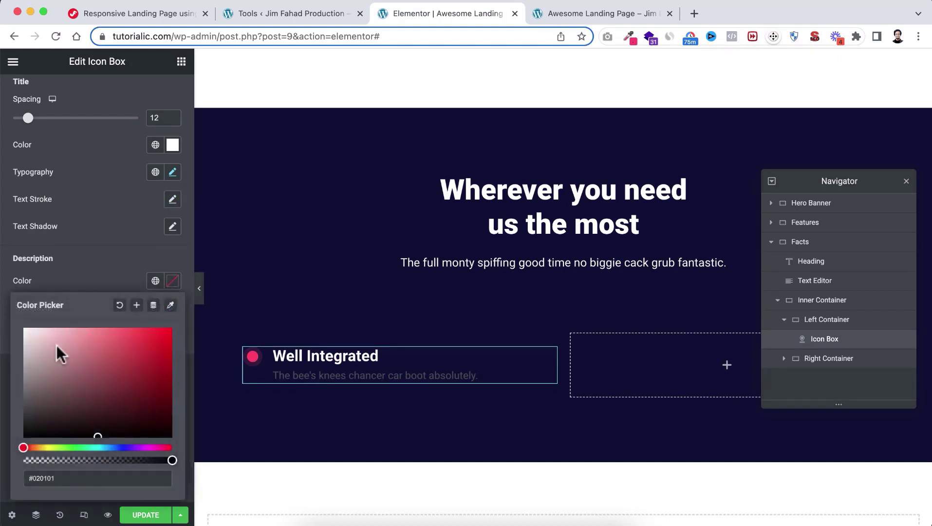
left_click_drag(57, 344, 17, 151)
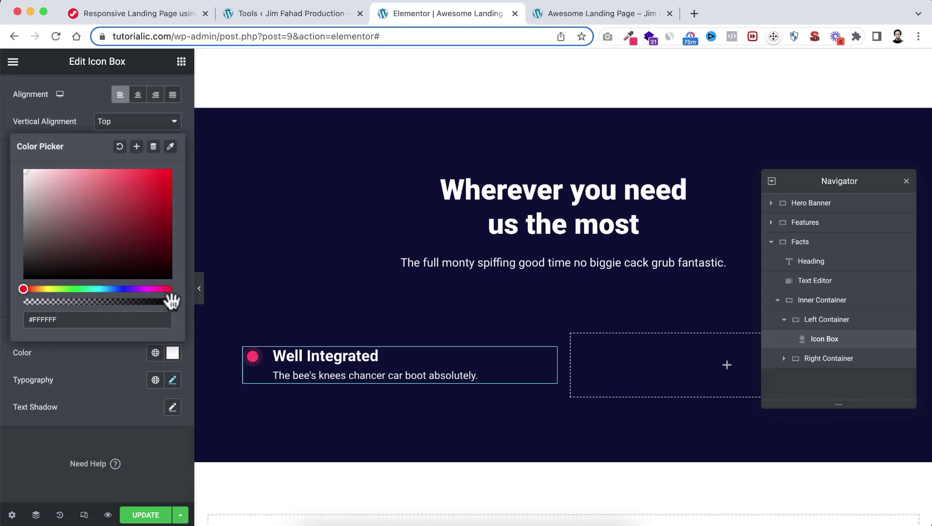
left_click_drag(170, 301, 140, 302)
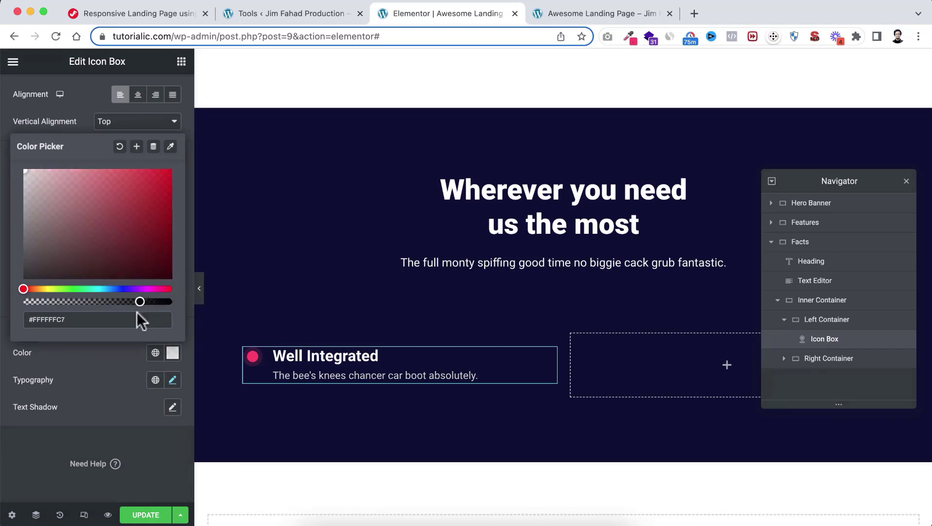
left_click(117, 376)
Set the icon box description's font size to 14 px
left_click(173, 380)
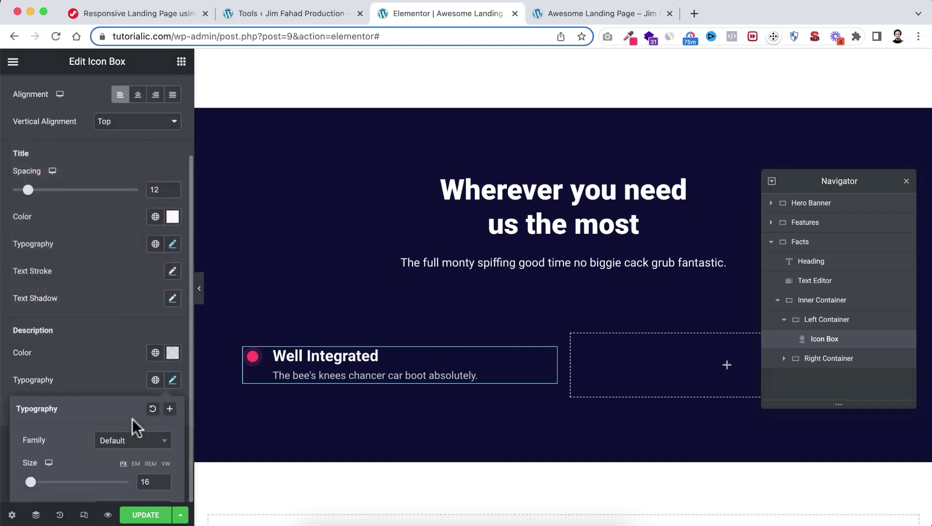
scroll(128, 440, "down", 3)
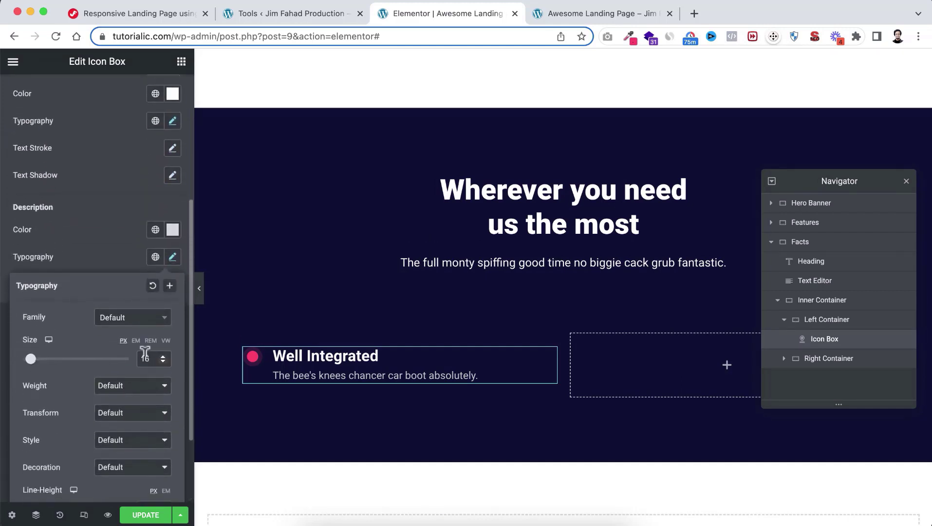
left_click_drag(146, 355, 153, 353)
type("4")
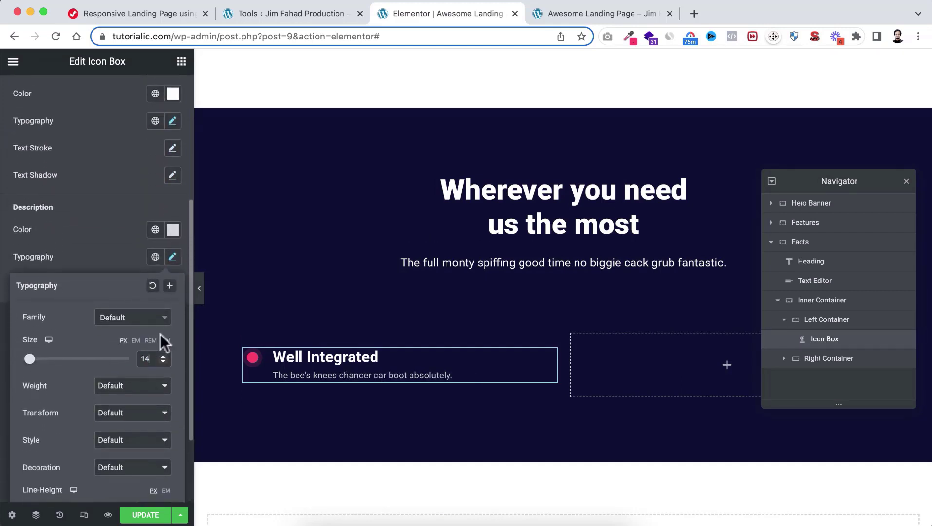
left_click(122, 255)
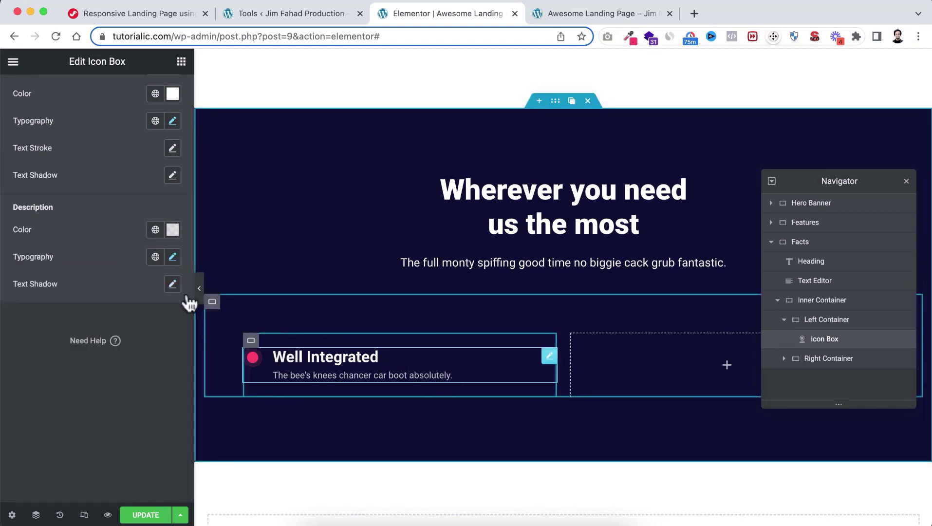
Give the icon box 30 px of padding on the top, right and left, and 25 px on the bottom
scroll(110, 165, "up", 5)
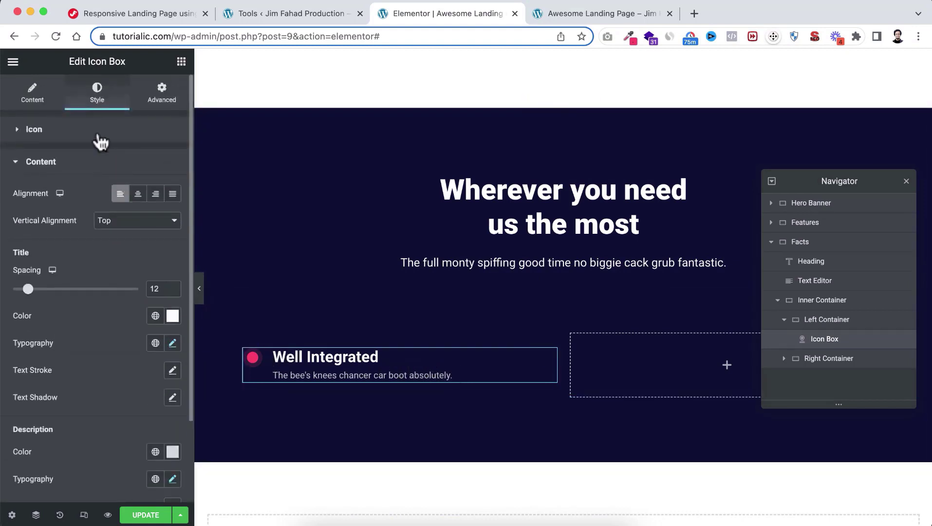
left_click(160, 102)
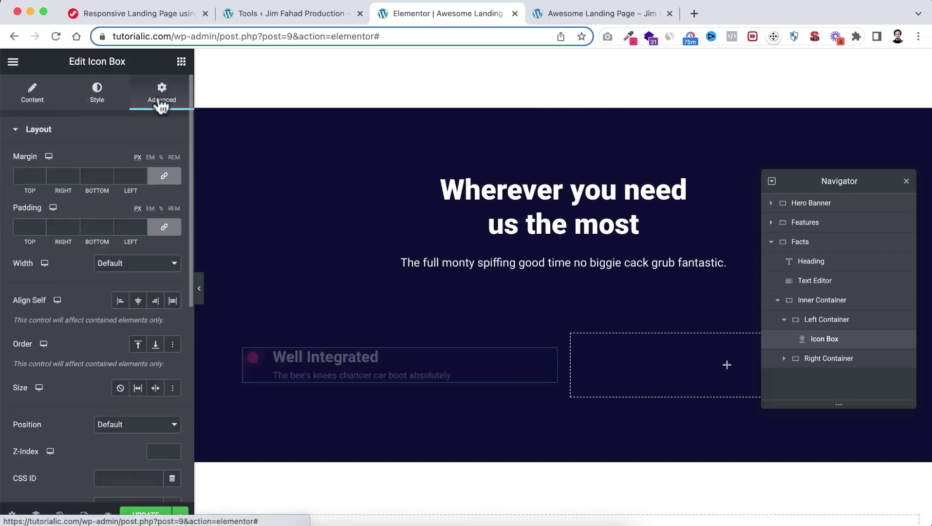
left_click(24, 223)
type("30")
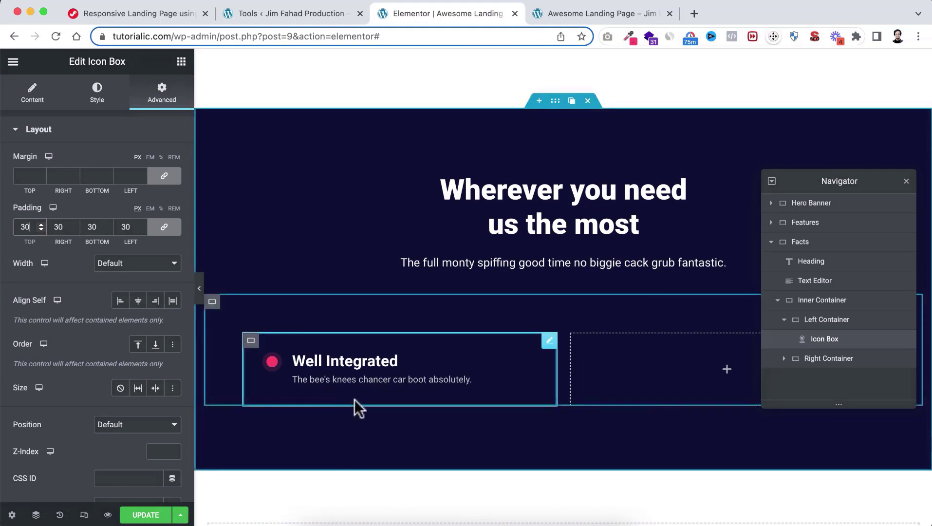
left_click(165, 229)
left_click_drag(89, 222, 100, 222)
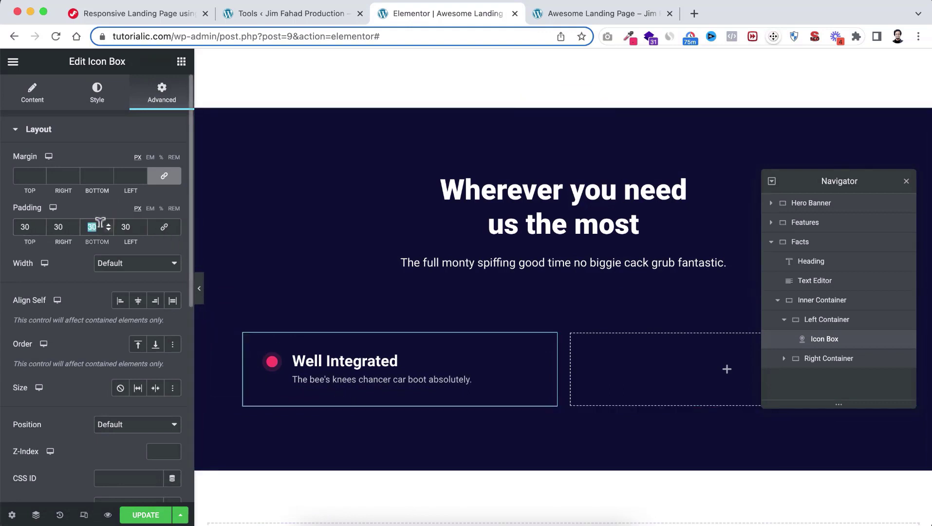
type("25")
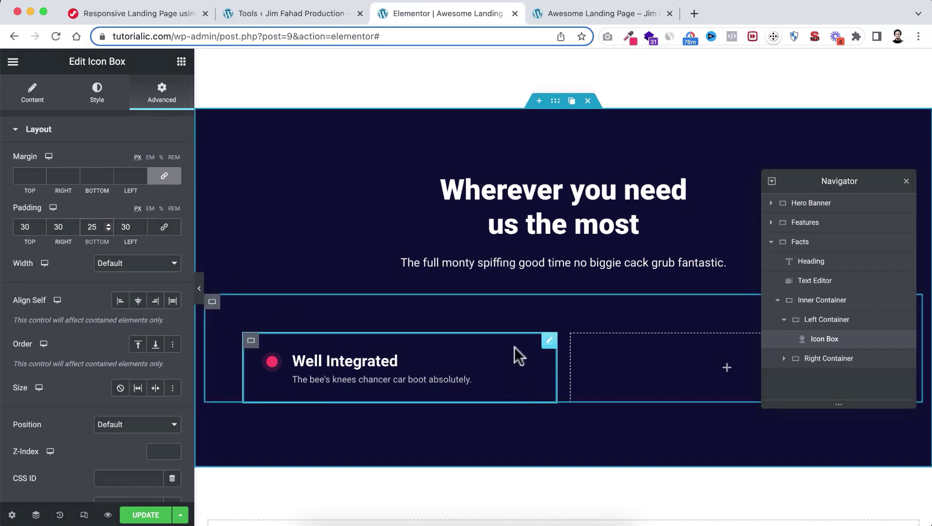
Switch the icon box to a custom width and set it to 82%
left_click(135, 264)
left_click(119, 304)
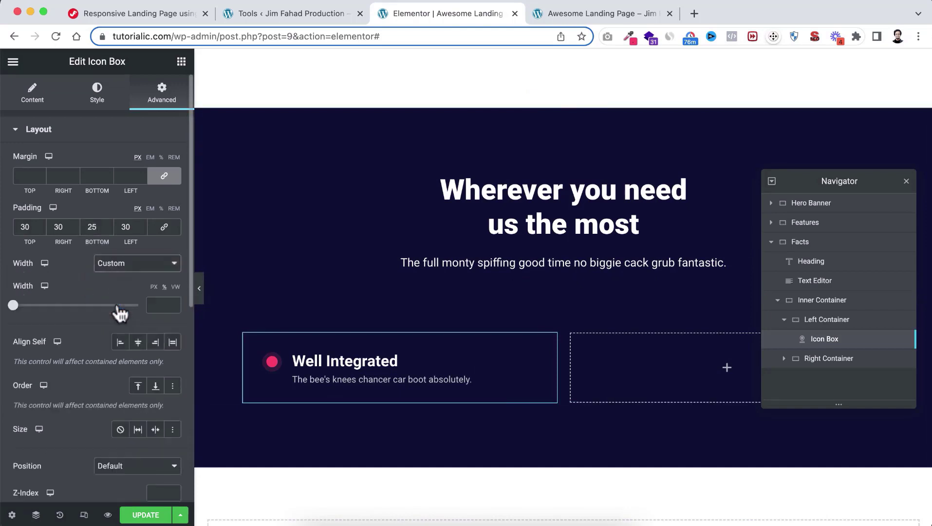
left_click(150, 299)
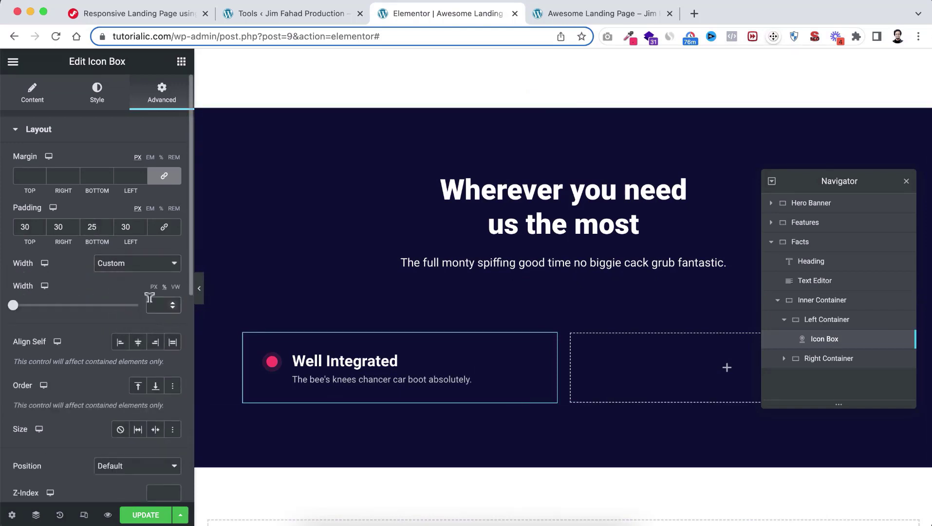
type("80")
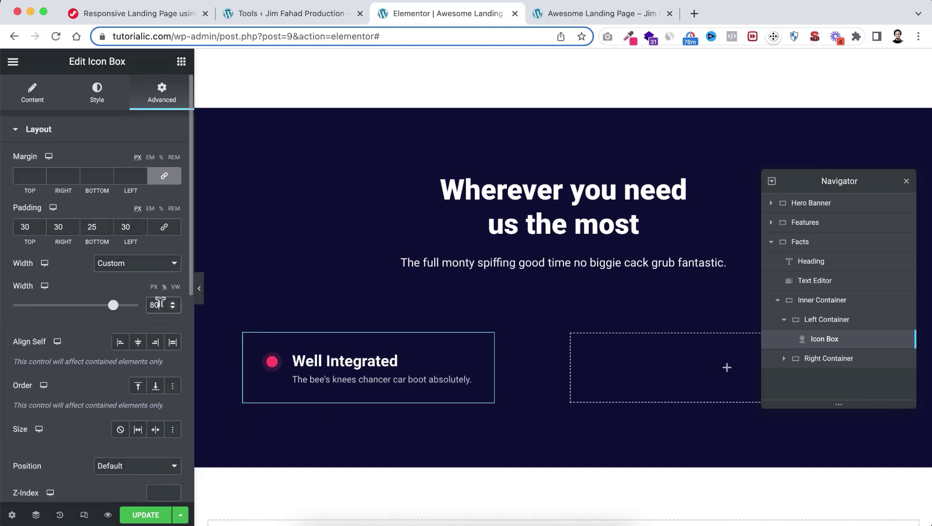
key("Up")
key("Up")
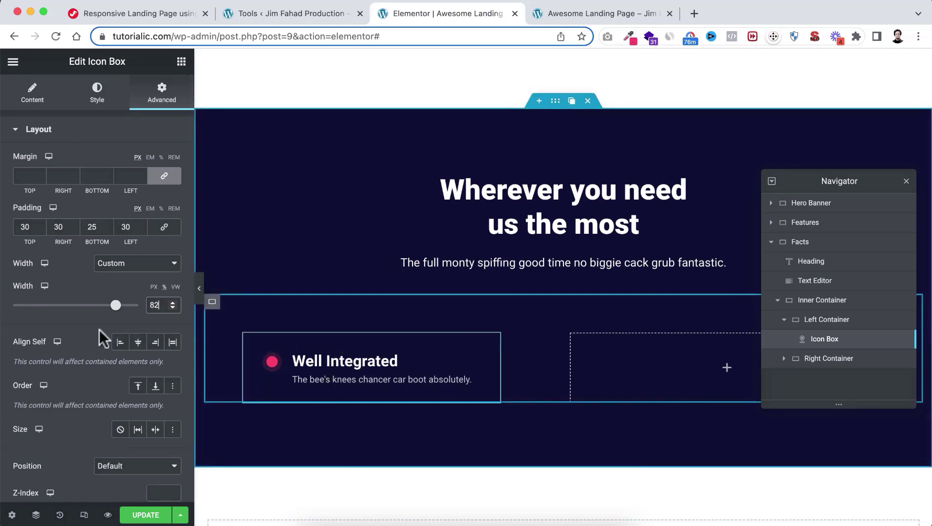
Give the icon box a classic background in the global Black Main color
scroll(78, 397, "down", 1)
scroll(78, 397, "down", 6)
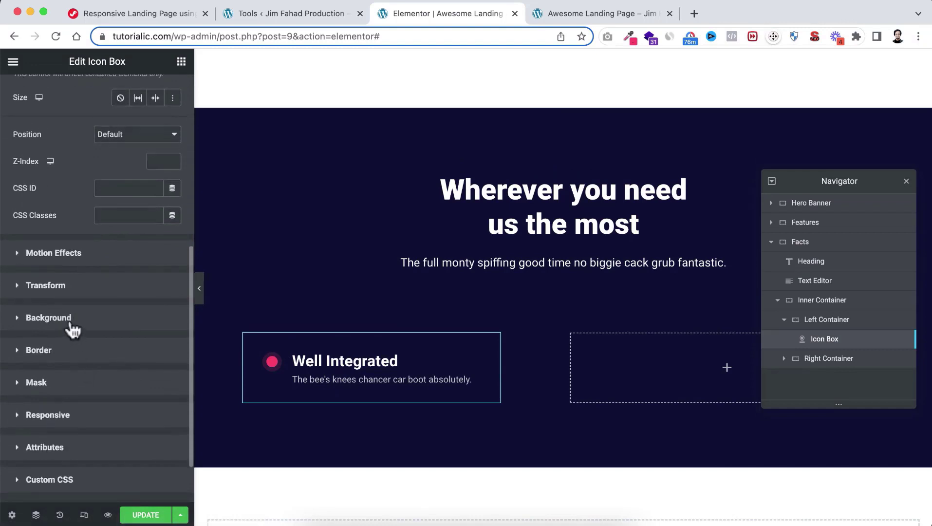
left_click(68, 319)
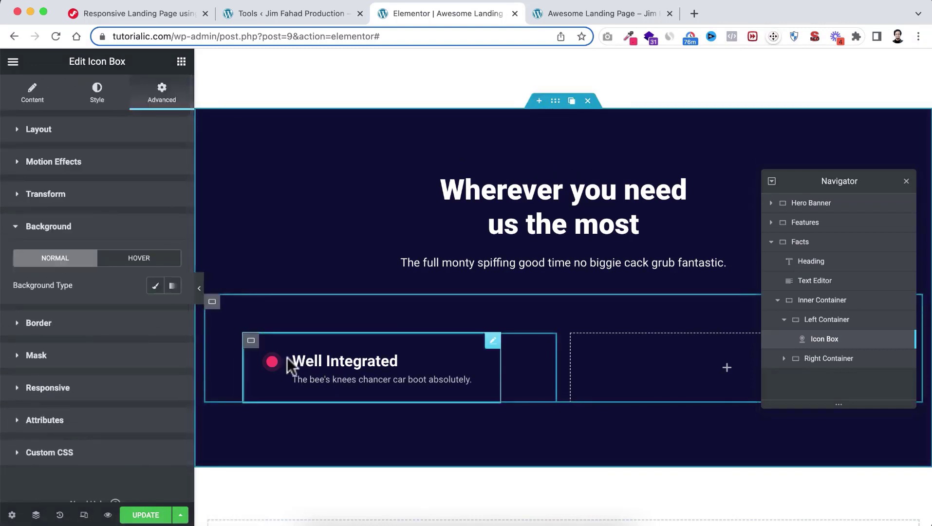
left_click(156, 288)
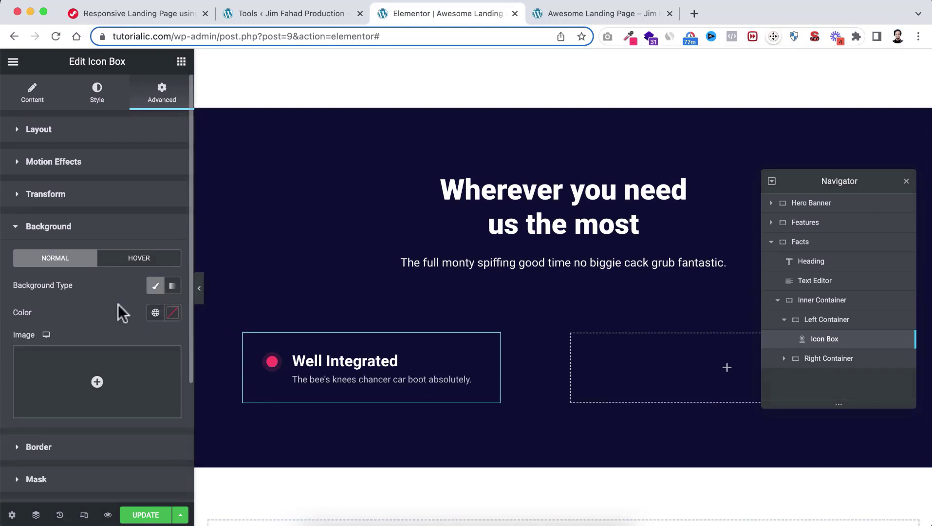
left_click(156, 314)
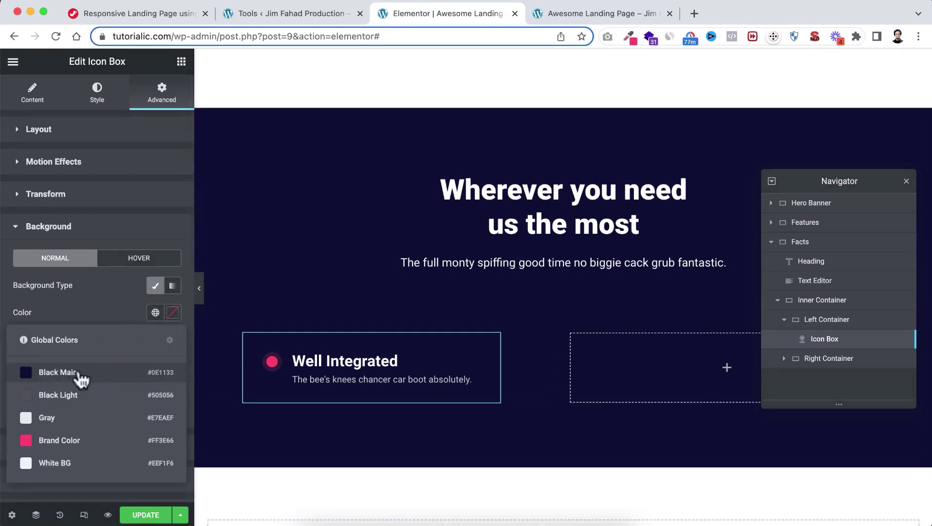
left_click(92, 374)
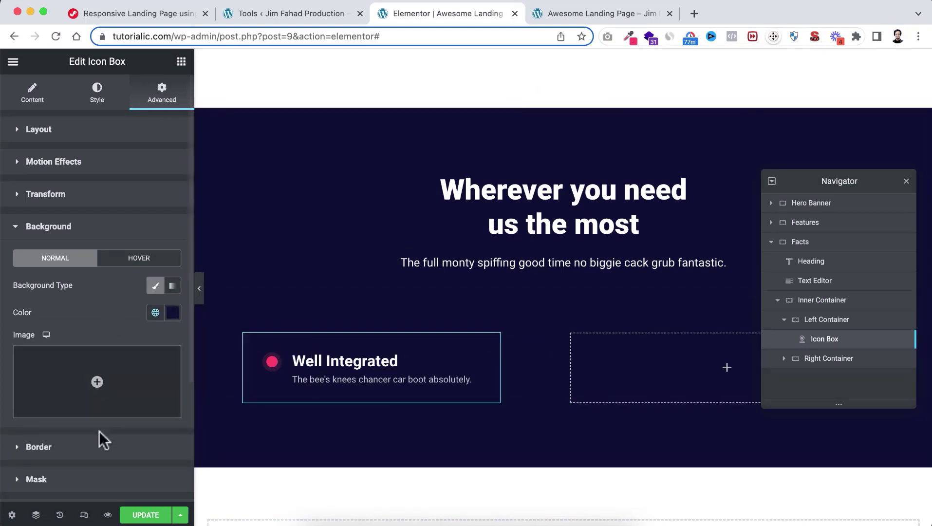
Give the icon box a 6 px border radius and a solid border 1 px wide on all sides
scroll(100, 438, "down", 3)
left_click(76, 375)
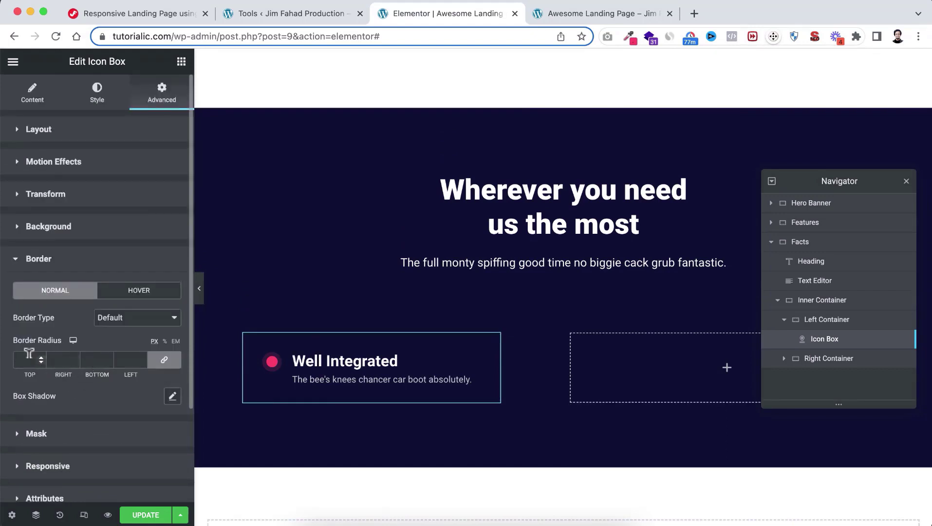
type("6")
left_click(118, 319)
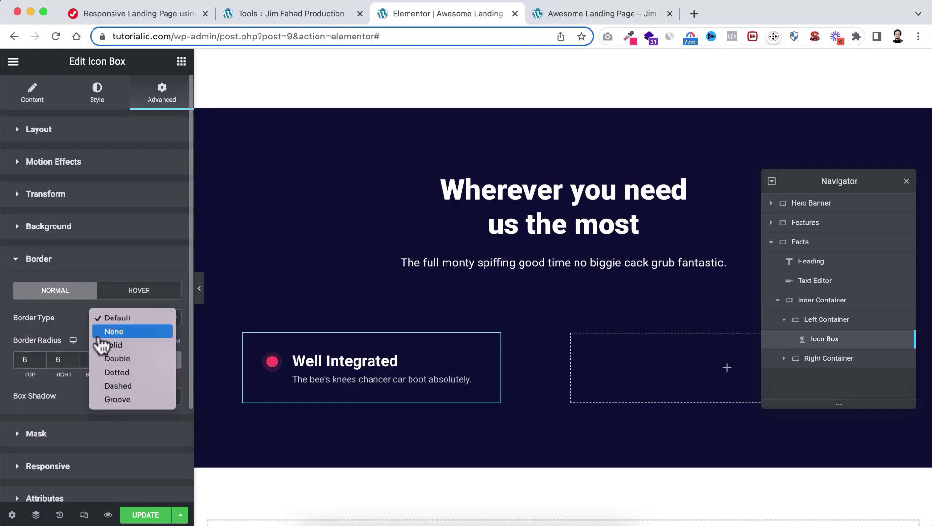
left_click(121, 345)
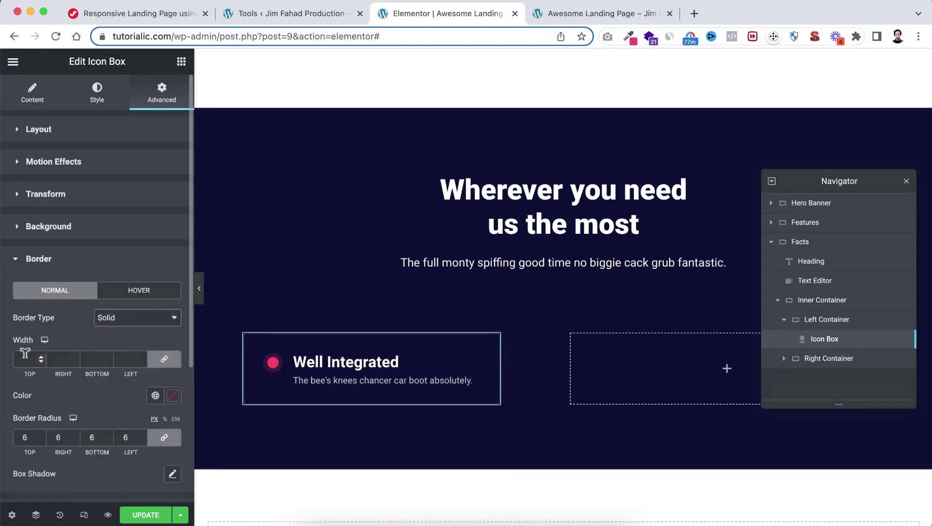
left_click(41, 356)
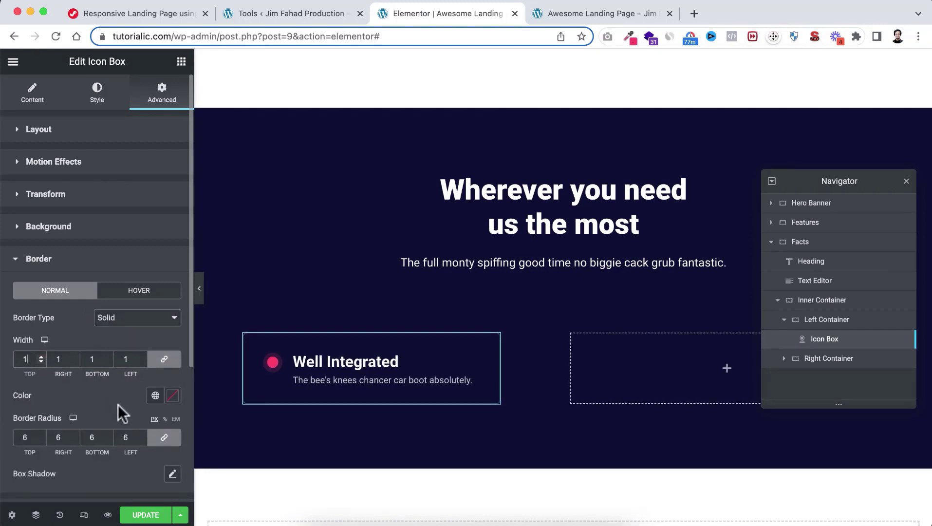
Enter a custom hex code beginning with #2022 as the icon box's border color
scroll(120, 404, "down", 1)
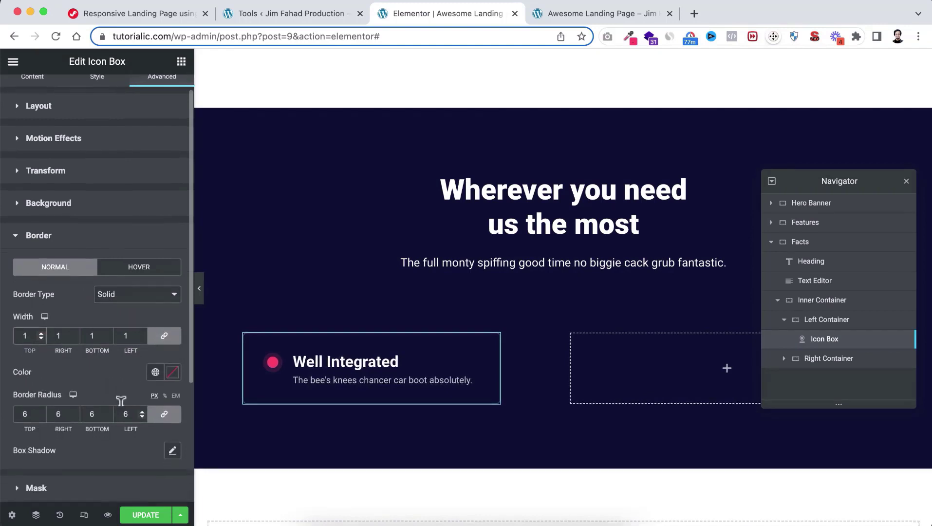
left_click(173, 374)
left_click_drag(83, 335, 6, 347)
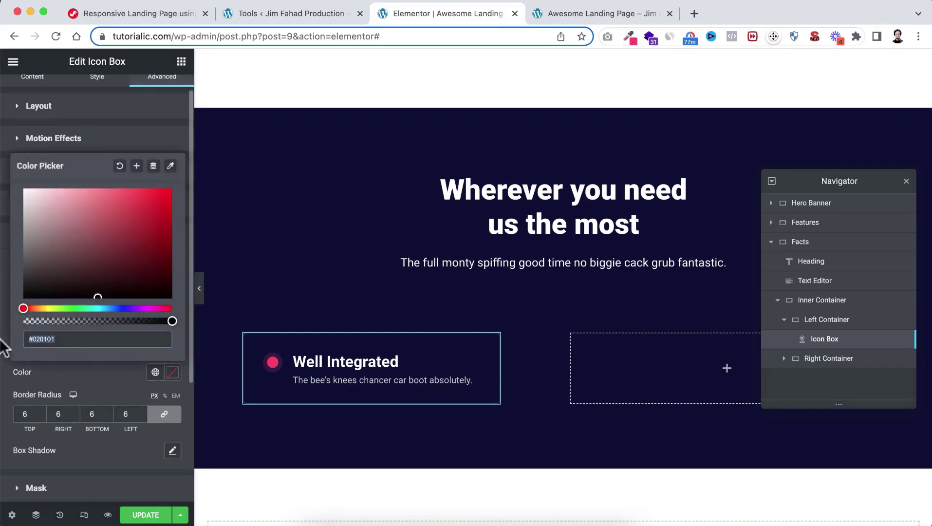
type("#2022")
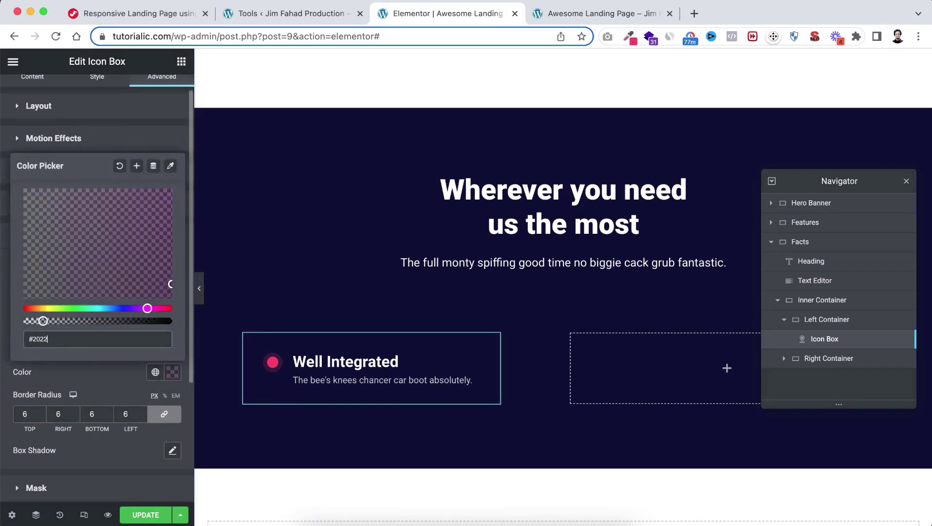